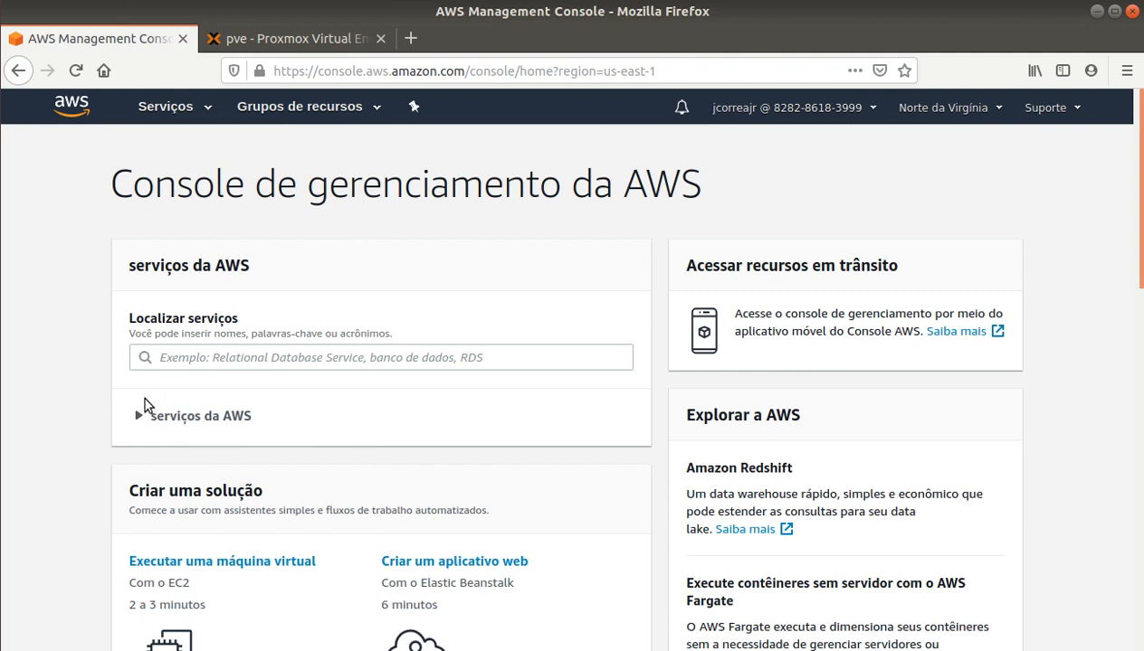
# Step: Search the AWS services catalogue for s3 and open the S3 buckets list
pyautogui.click(128, 425)
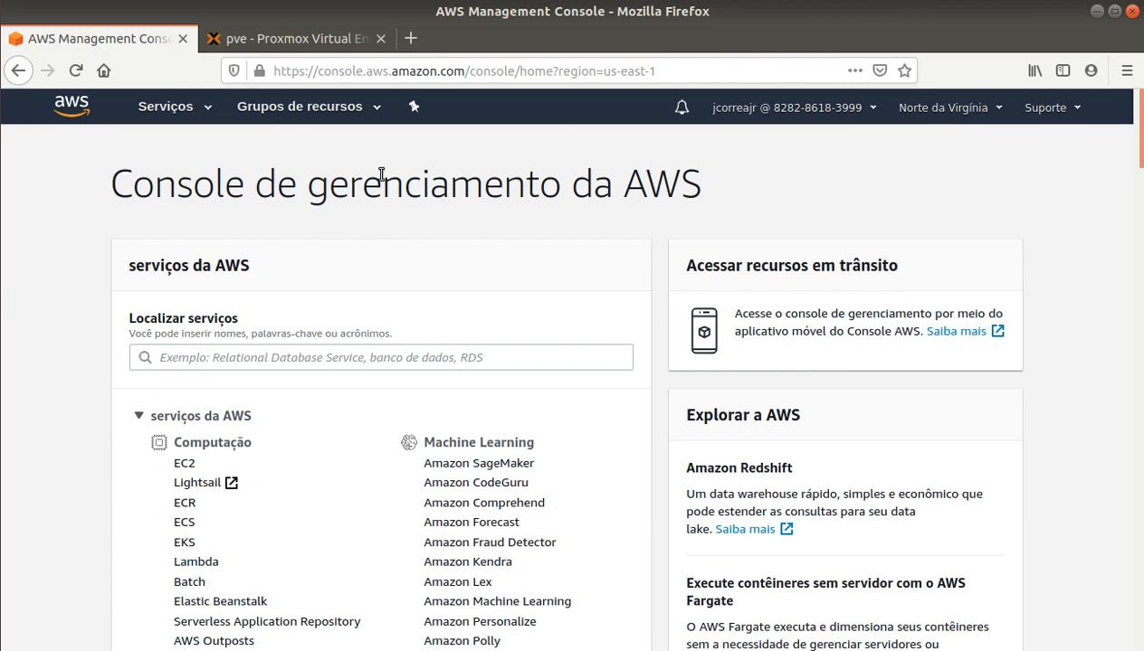
pyautogui.click(166, 107)
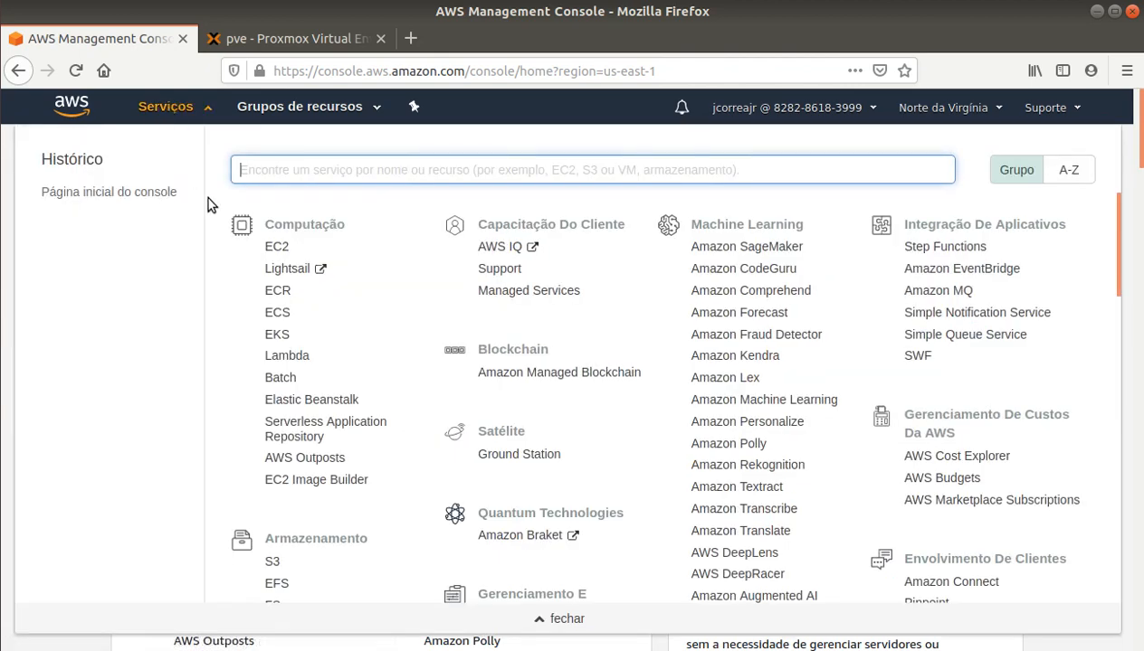
pyautogui.write('s3')
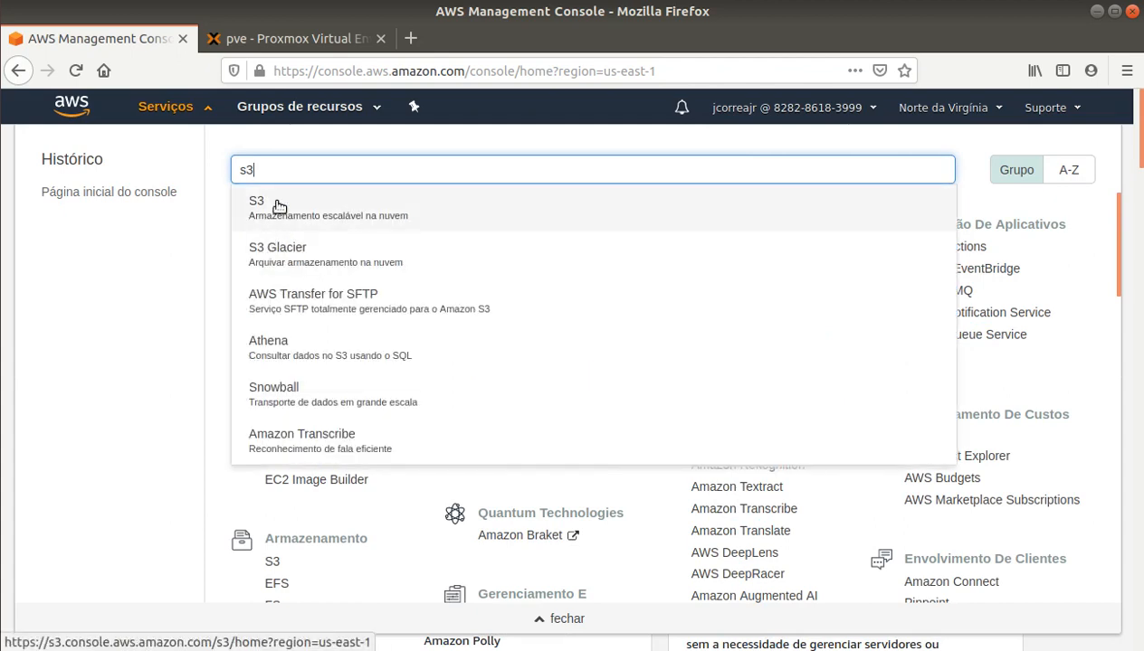
pyautogui.click(276, 209)
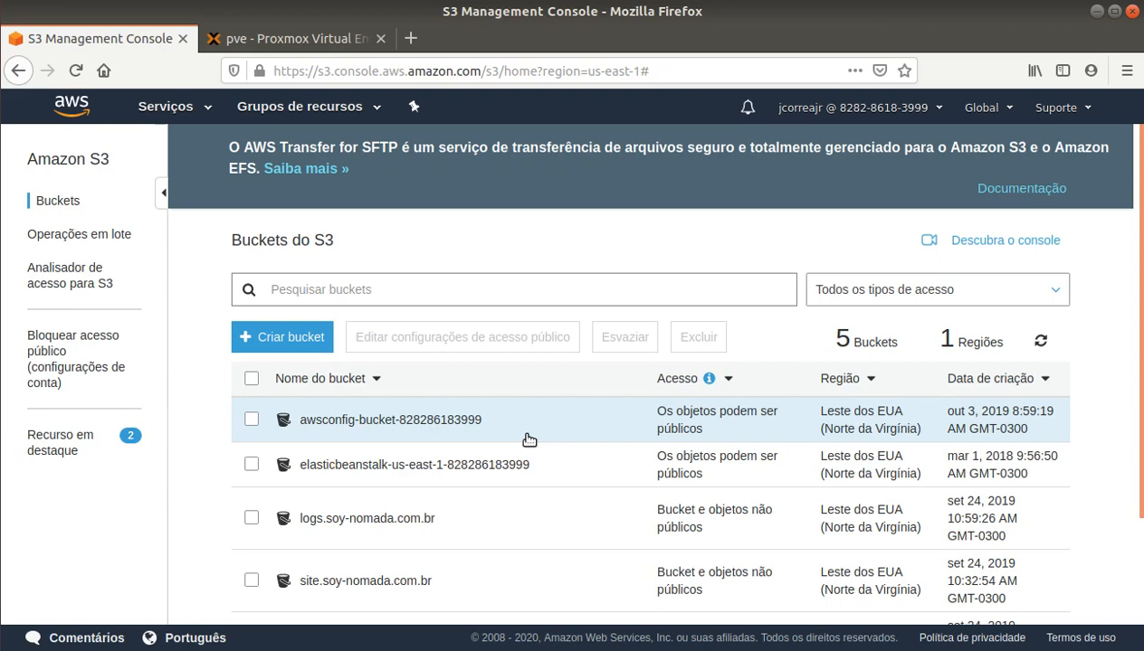
pyautogui.scroll(-3, 528, 440)
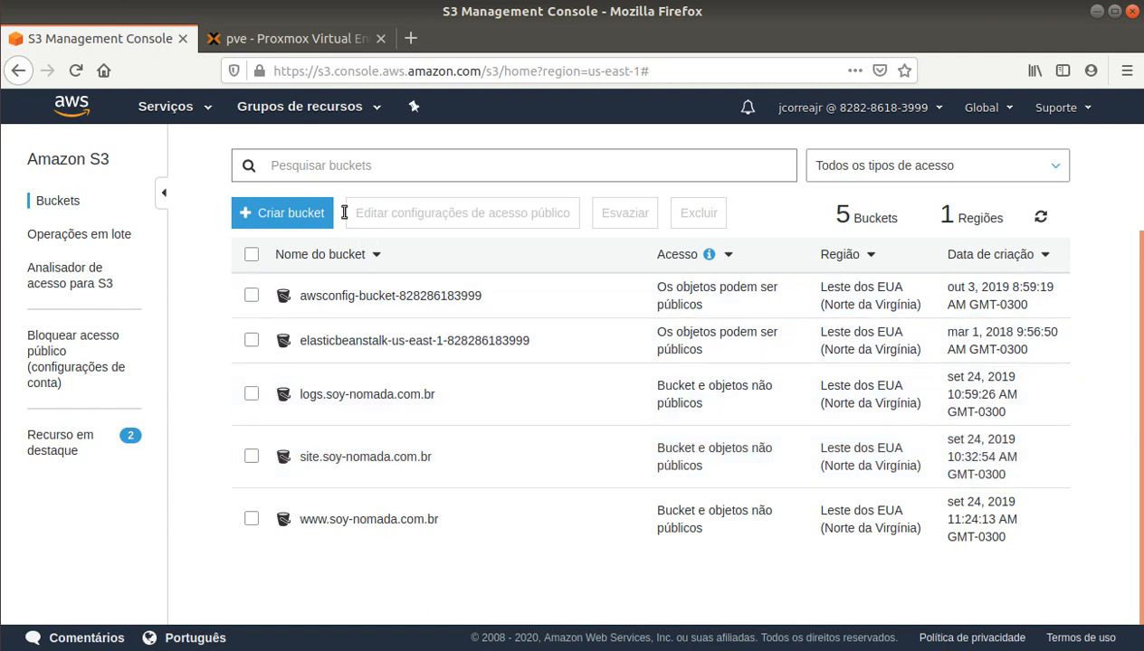
# Step: Start a new S3 bucket and name it testepublico.tecnoapp.com.br
pyautogui.click(287, 215)
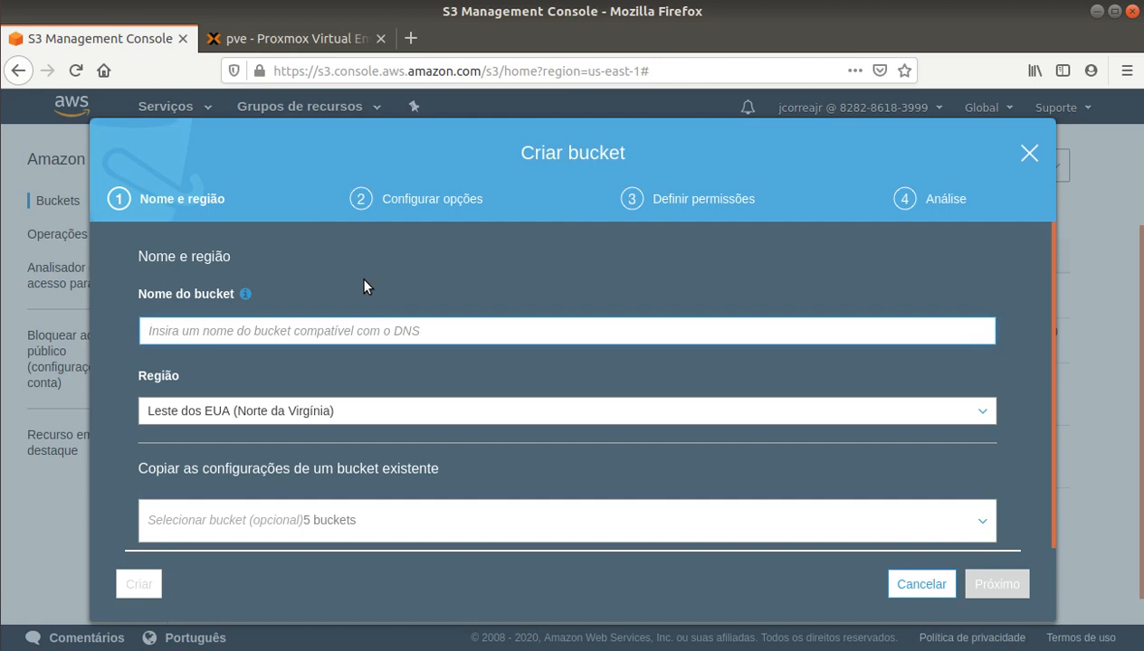
pyautogui.write('publico')
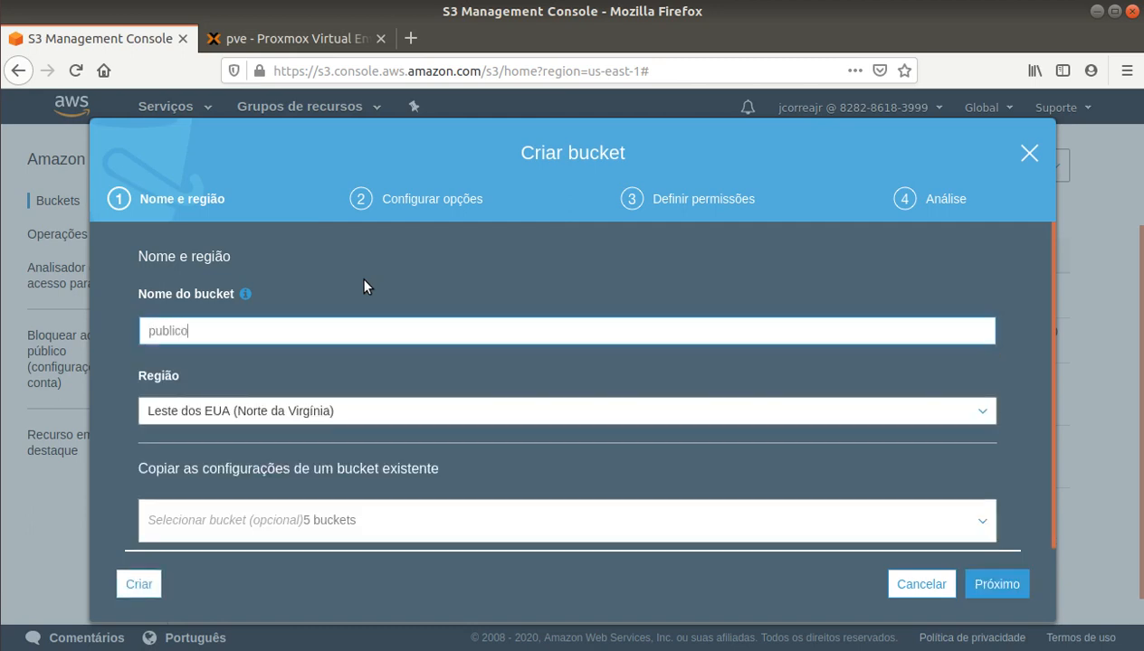
pyautogui.write('.tecnoapp')
pyautogui.press('Home')
pyautogui.write('test')
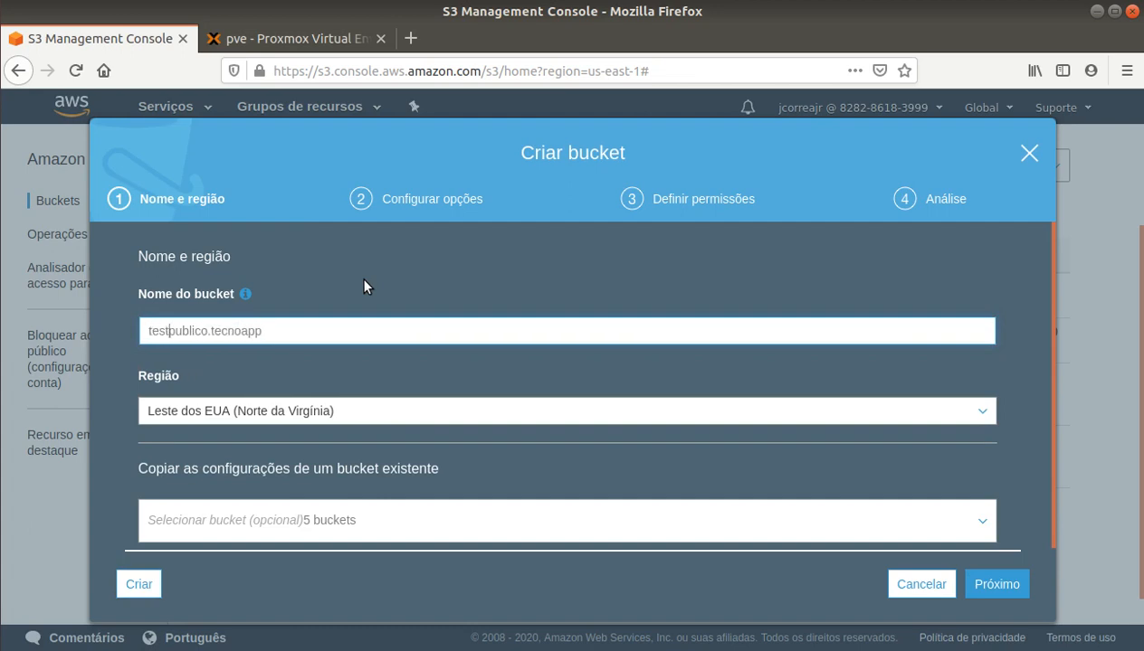
pyautogui.write('e')
pyautogui.press('Right')
pyautogui.press('Right')
pyautogui.press('Right')
pyautogui.press('Right')
pyautogui.press('Right')
pyautogui.press('Right')
pyautogui.press('Right')
pyautogui.press('Right')
pyautogui.press('Right')
pyautogui.press('Right')
pyautogui.press('Right')
pyautogui.press('Right')
pyautogui.press('Right')
pyautogui.press('Right')
pyautogui.press('Right')
pyautogui.press('Right')
pyautogui.write('.com.br')
# Step: Keep the default options and blocked public access, then create the bucket
pyautogui.click(1011, 589)
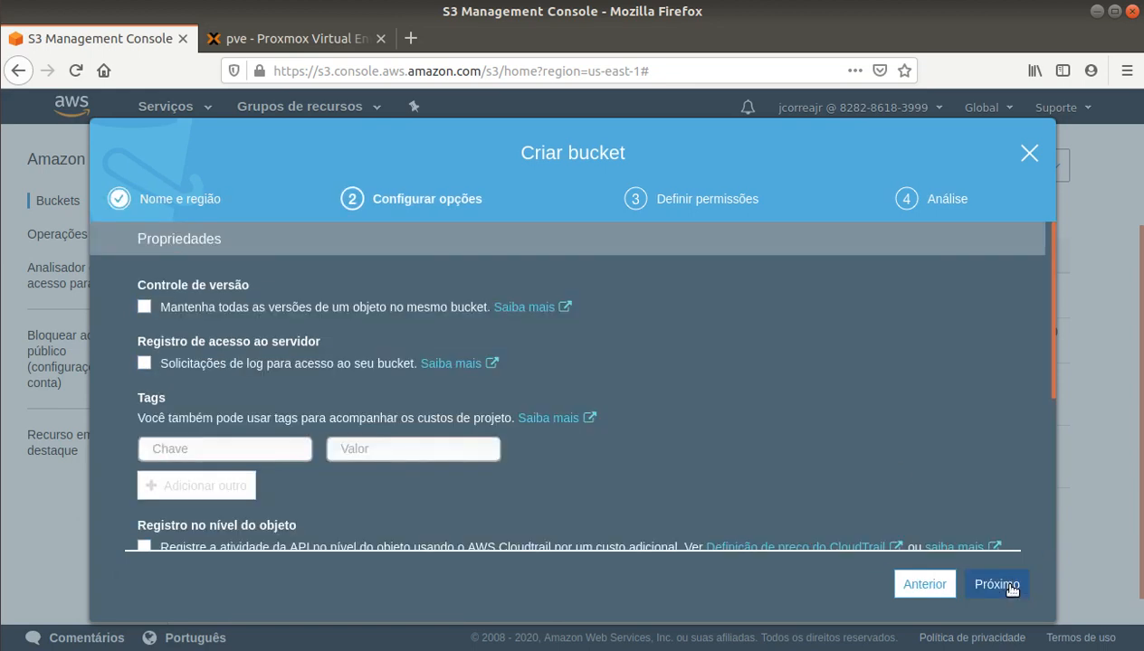
pyautogui.scroll(-3, 963, 469)
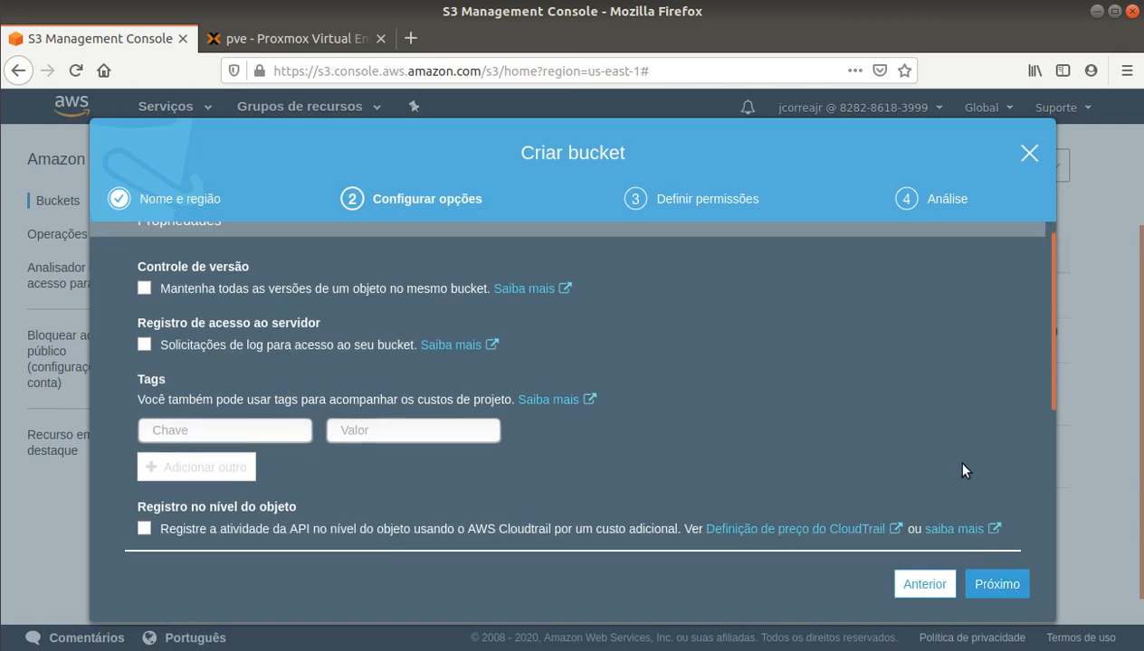
pyautogui.scroll(-2, 963, 468)
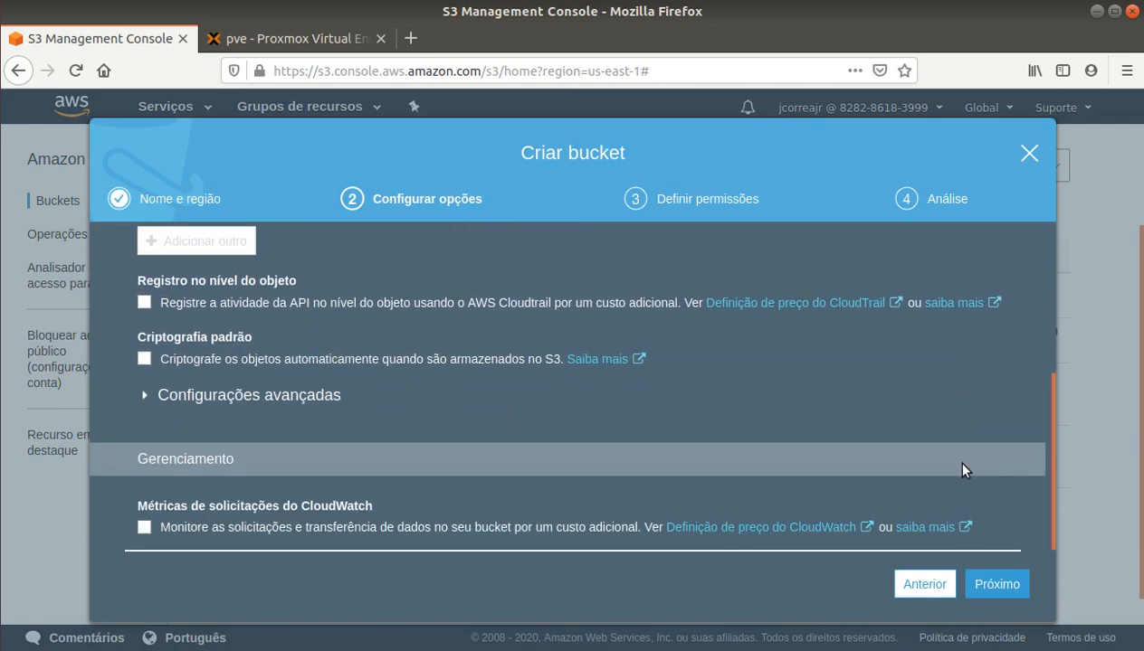
pyautogui.click(999, 584)
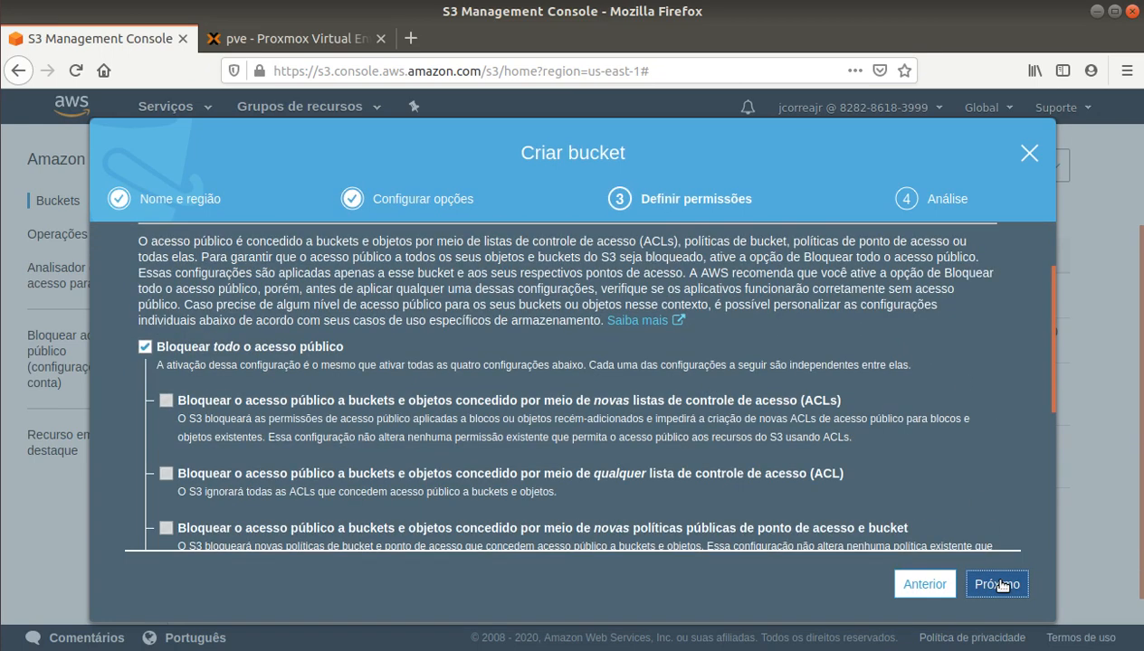
pyautogui.click(1000, 585)
pyautogui.click(1001, 585)
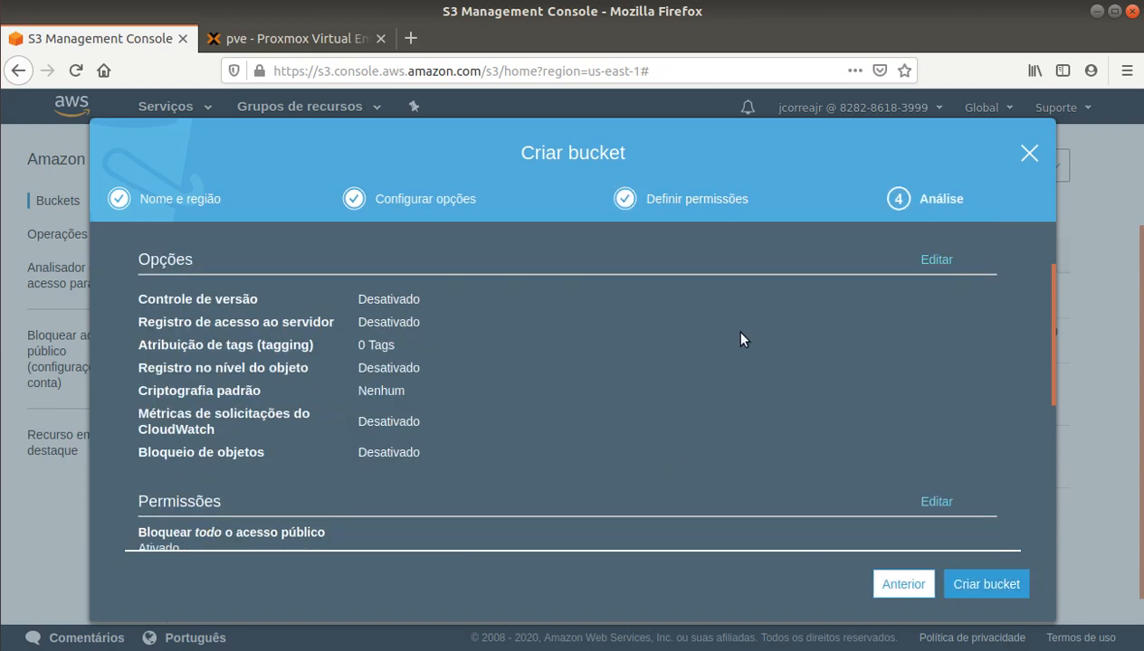
pyautogui.click(999, 588)
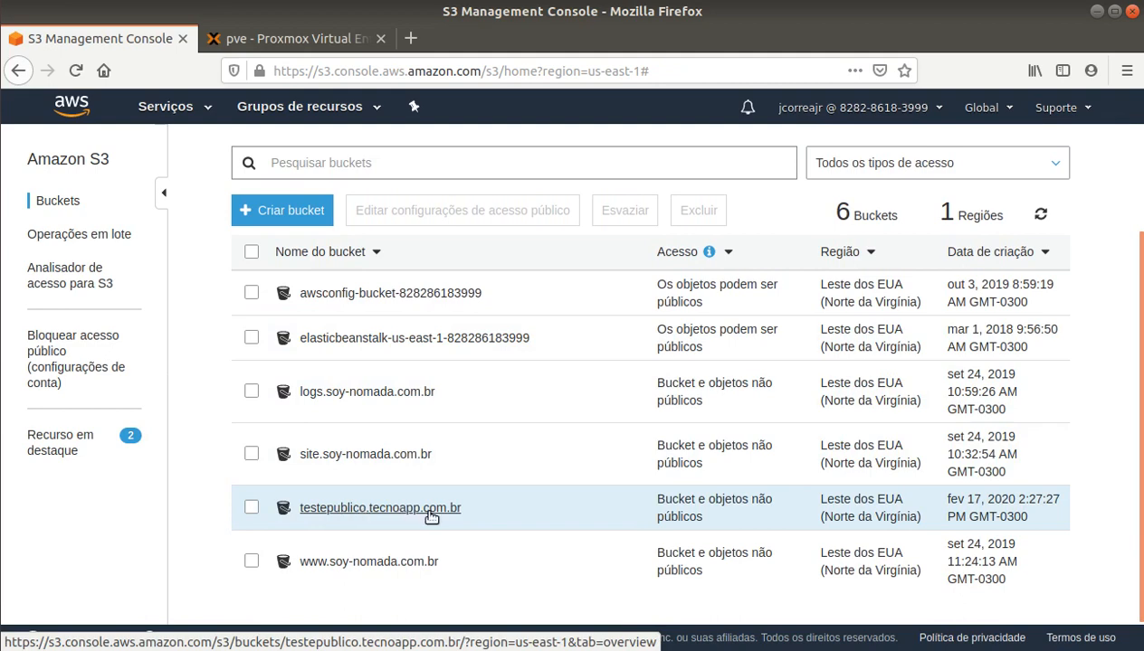
# Step: Open the testepublico.tecnoapp.com.br bucket from the bucket list
pyautogui.click(355, 509)
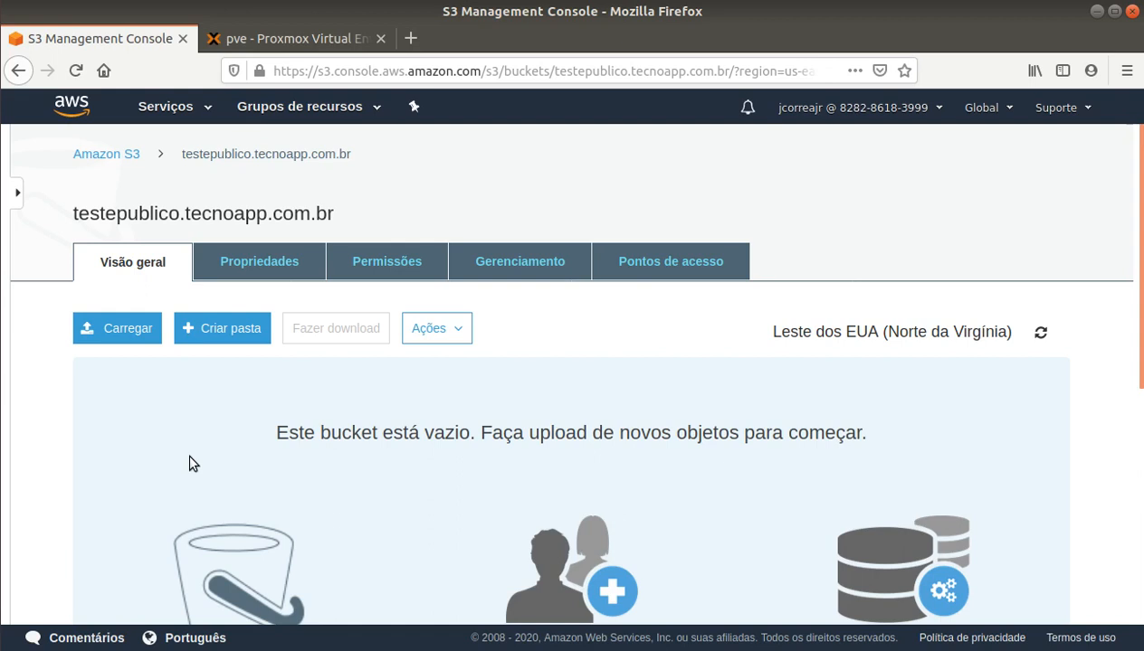
# Step: Open Storage Gateway from the Storage section of the services catalogue and review its page
pyautogui.click(165, 106)
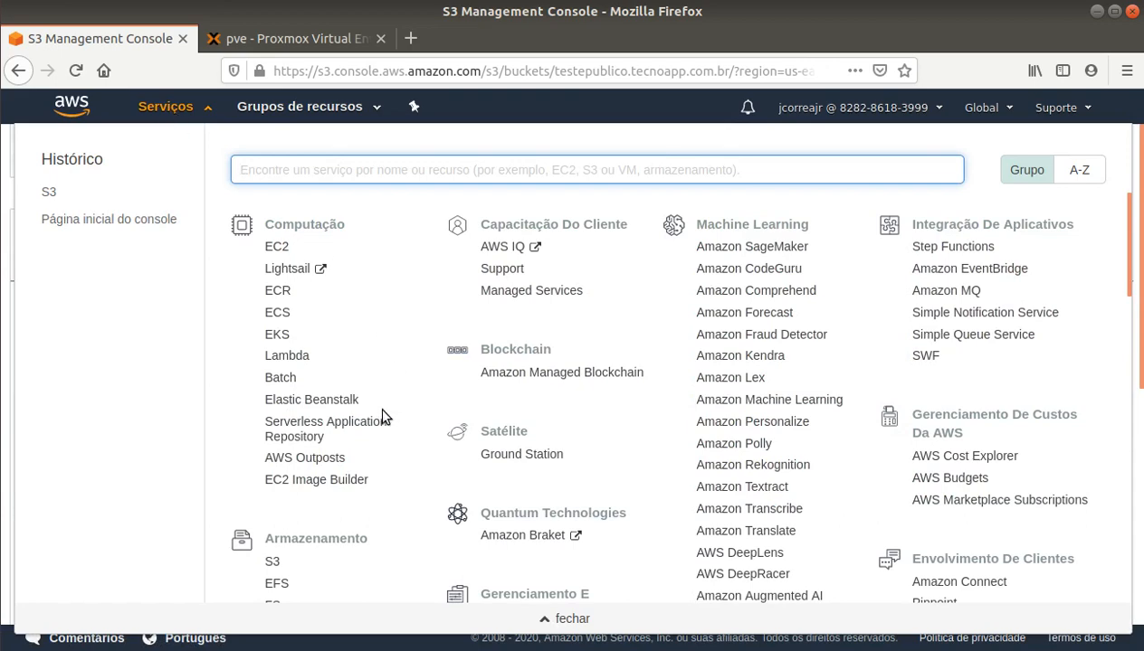
pyautogui.scroll(-3, 380, 411)
pyautogui.click(301, 493)
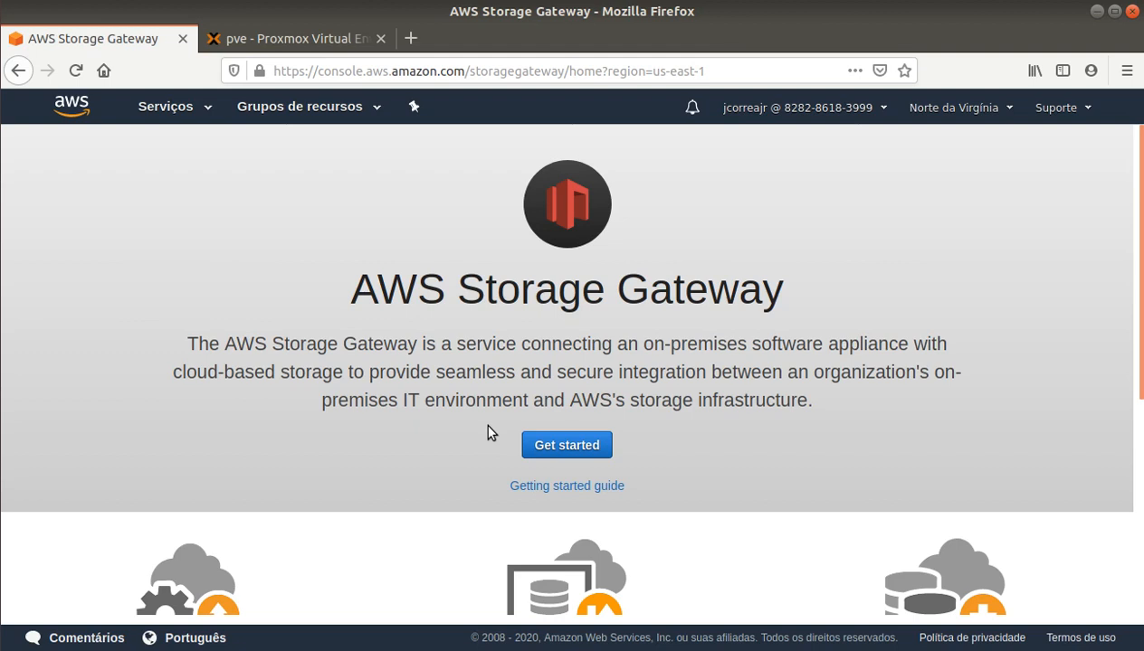
pyautogui.scroll(-3, 487, 433)
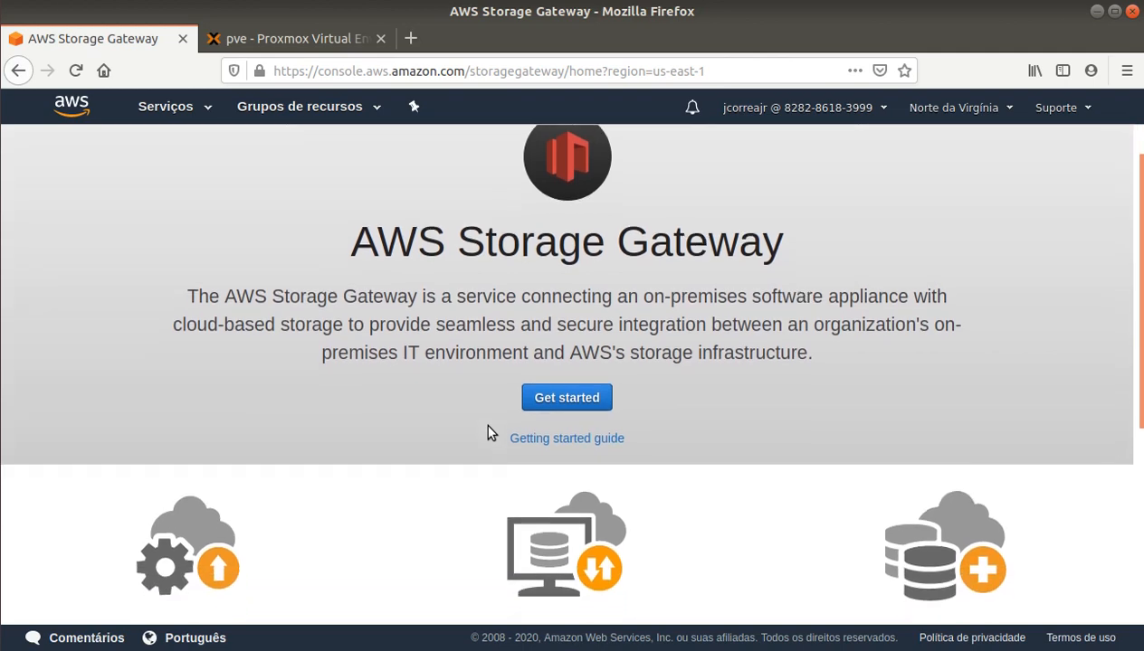
pyautogui.scroll(-1, 487, 433)
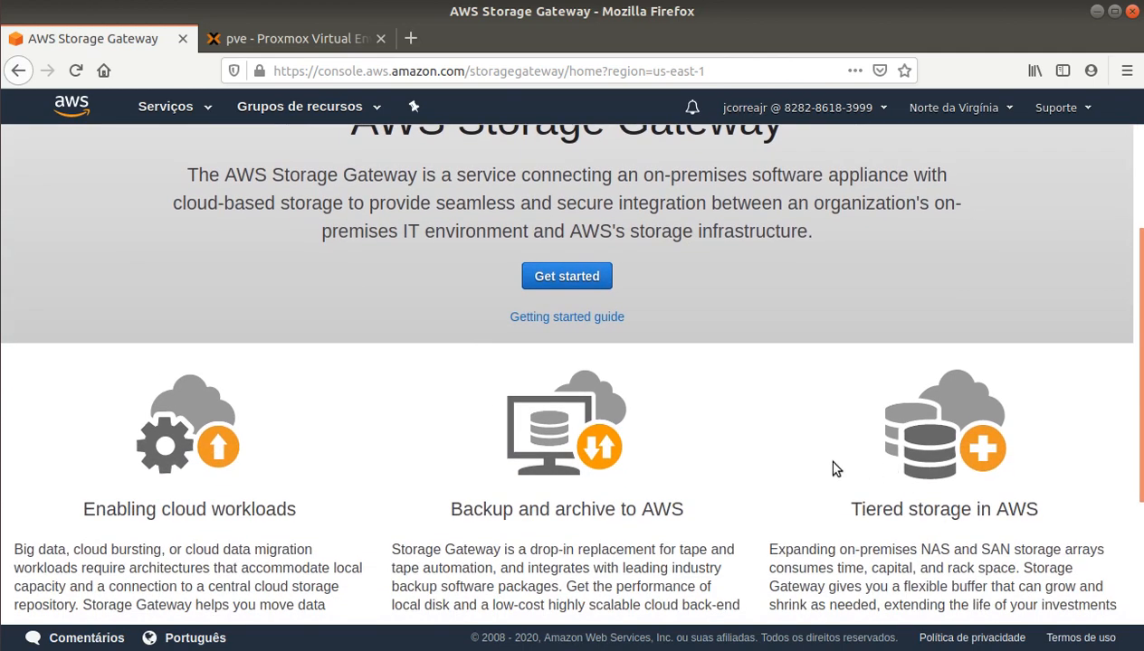
pyautogui.scroll(2, 835, 469)
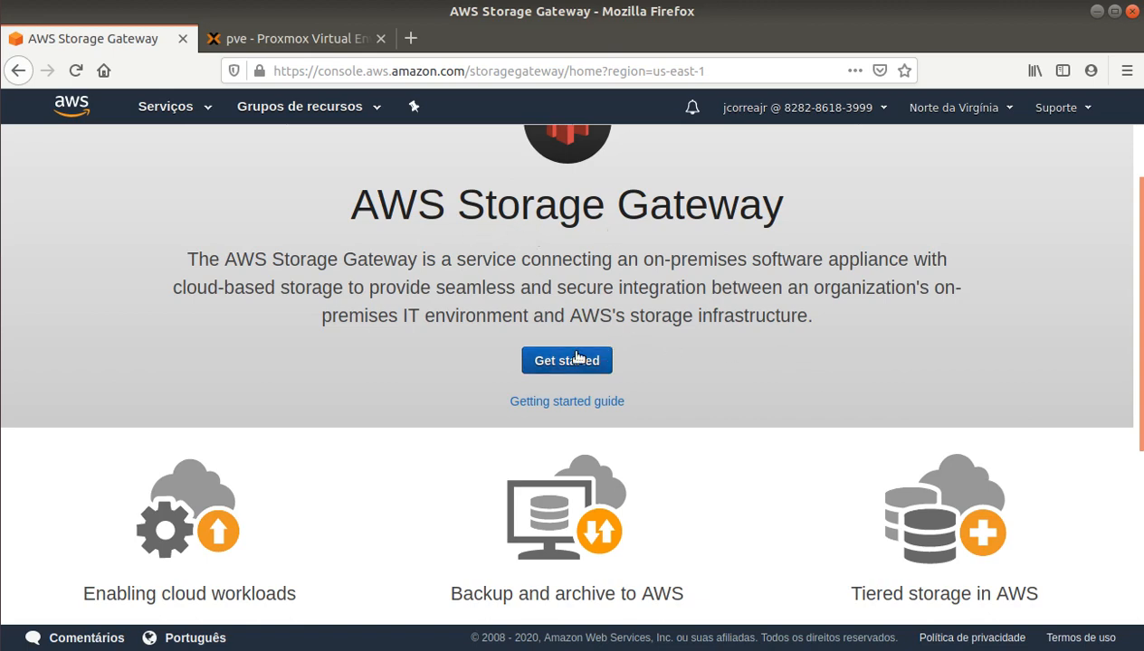
pyautogui.scroll(2, 554, 364)
pyautogui.scroll(-2, 554, 363)
# Step: Begin a new gateway and continue with File gateway as the type
pyautogui.click(554, 363)
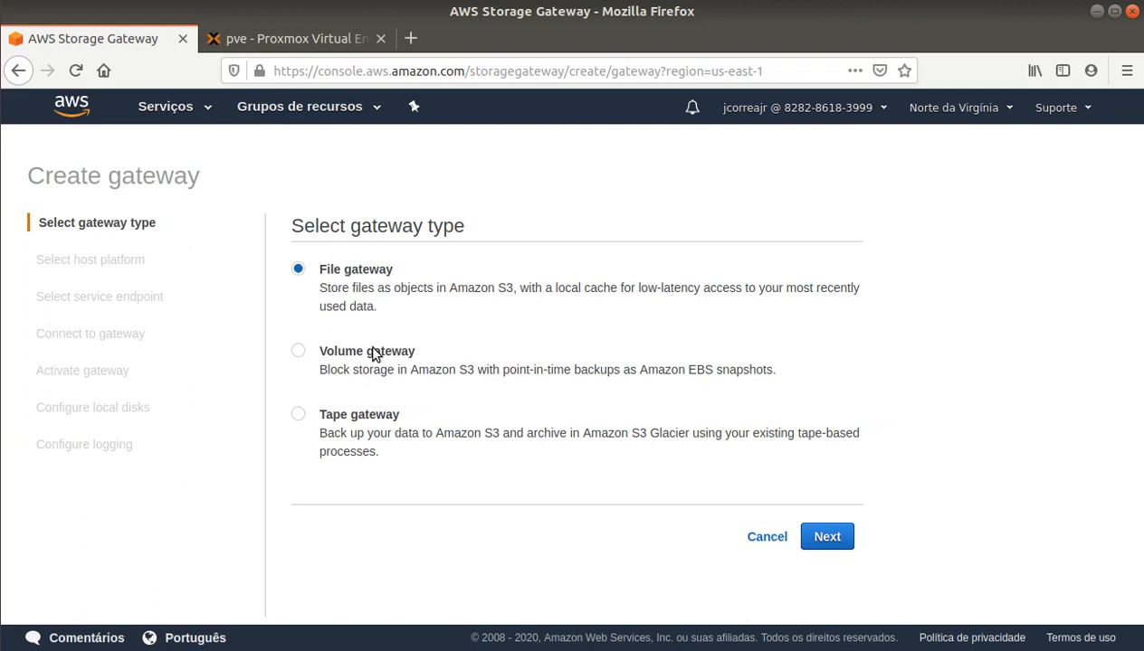
pyautogui.click(828, 536)
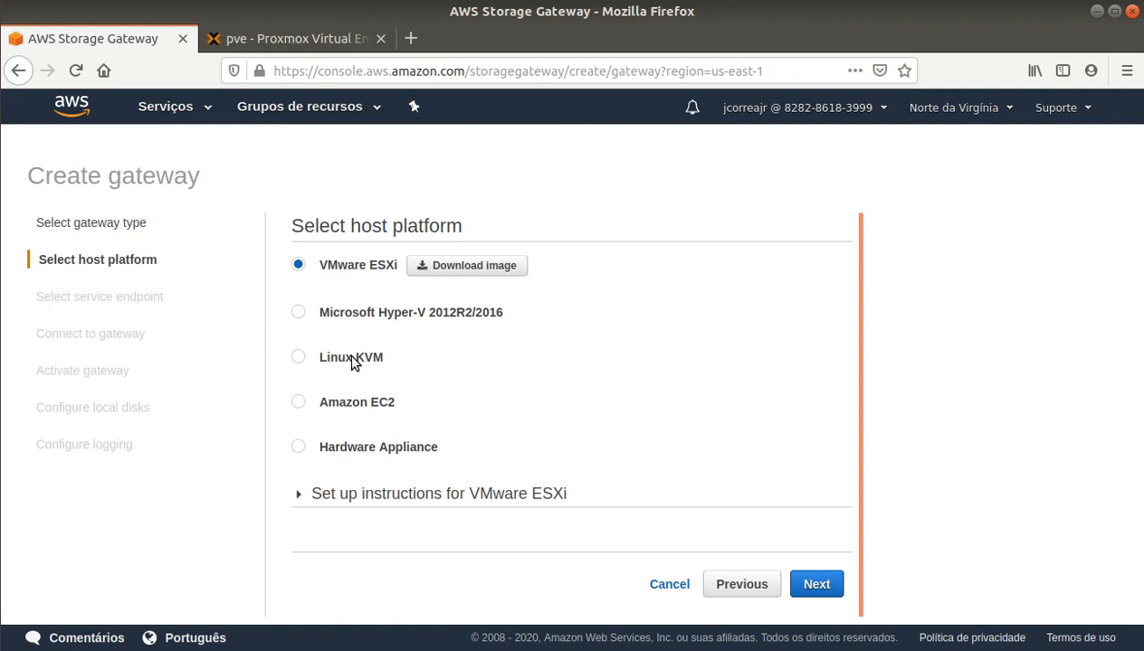
# Step: Choose Linux KVM as host platform and save aws-storage-gateway-latest.kvm.zip to Downloads
pyautogui.click(320, 359)
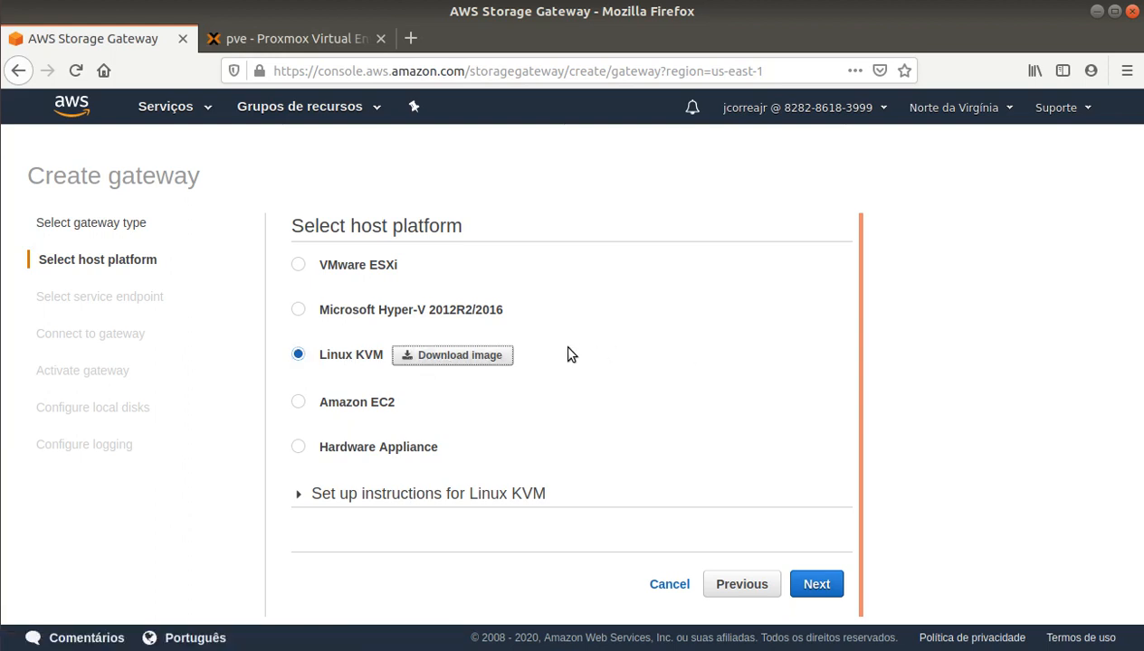
pyautogui.click(438, 356)
pyautogui.click(396, 363)
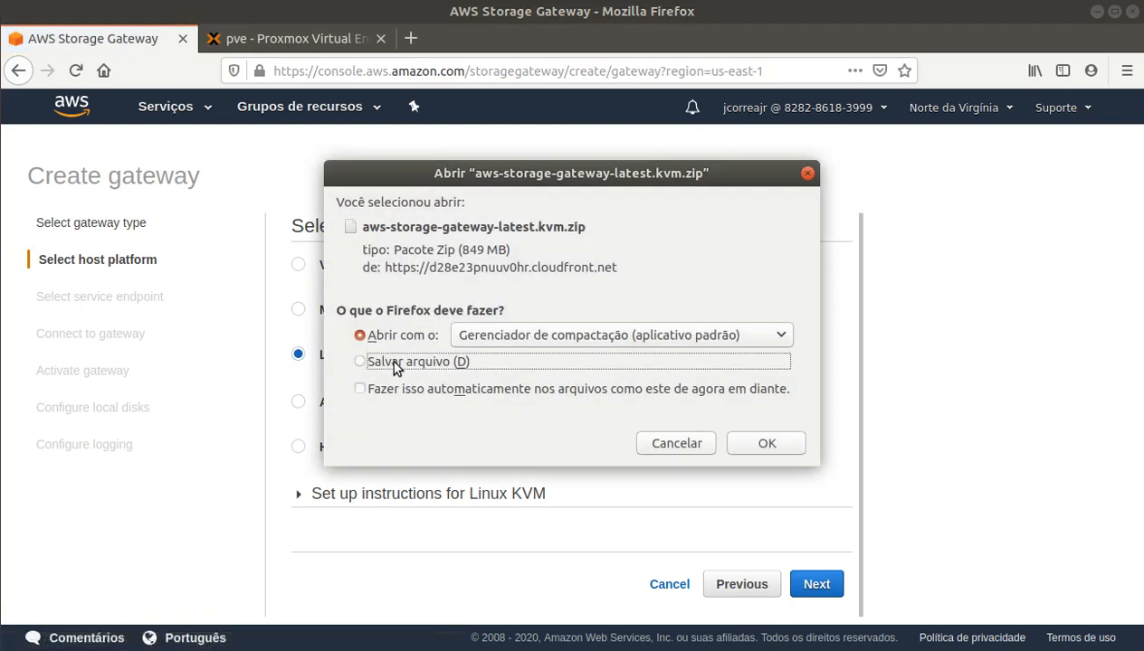
pyautogui.click(776, 447)
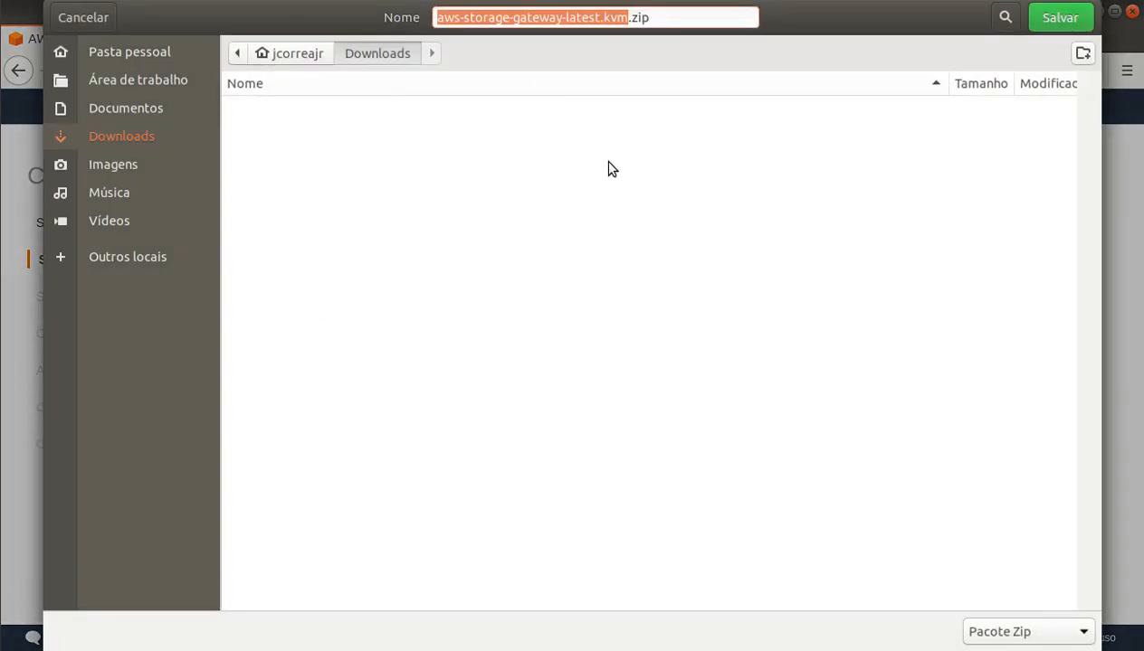
pyautogui.click(1058, 18)
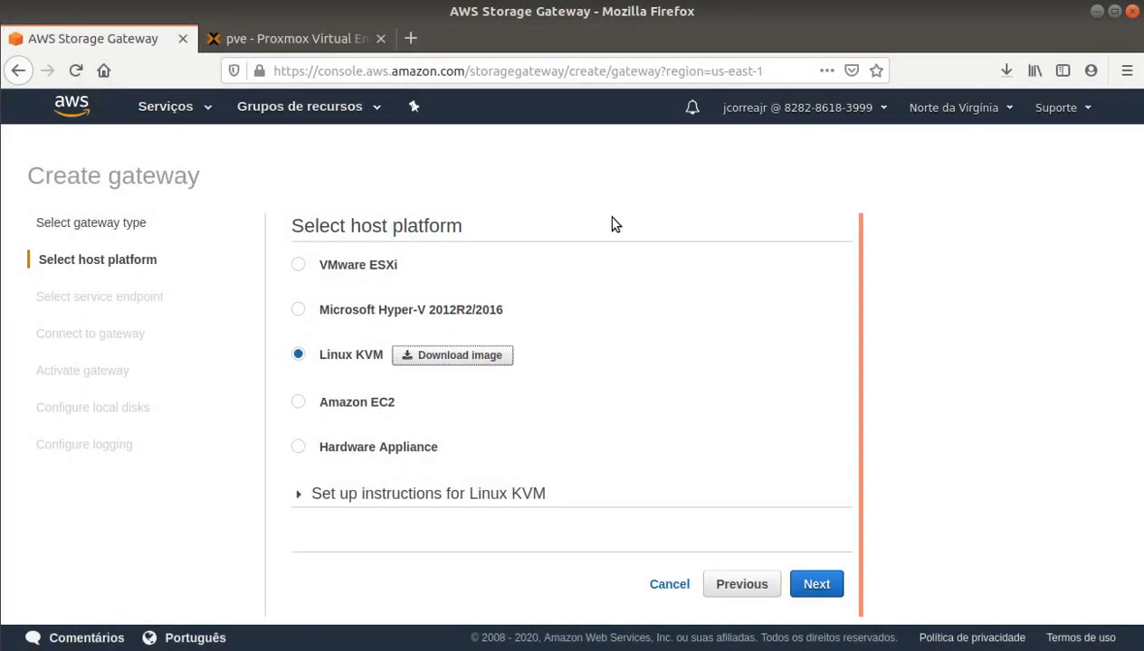
# Step: Confirm in Firefox's downloads panel that the 849 MB gateway image finished downloading
pyautogui.click(1004, 71)
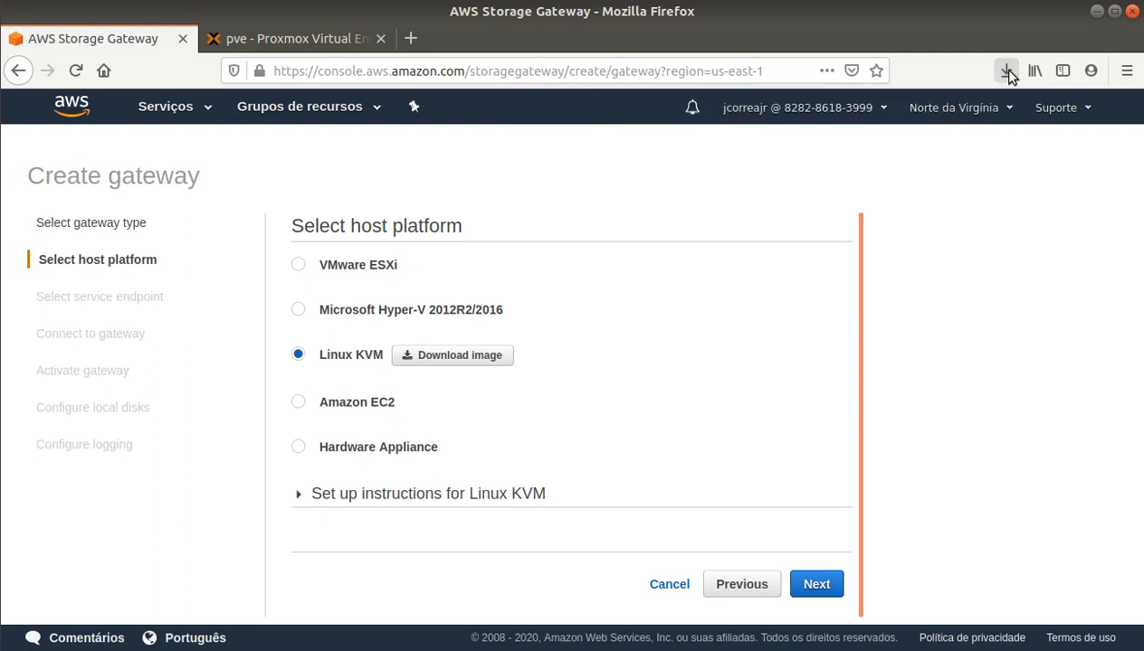
pyautogui.click(1007, 73)
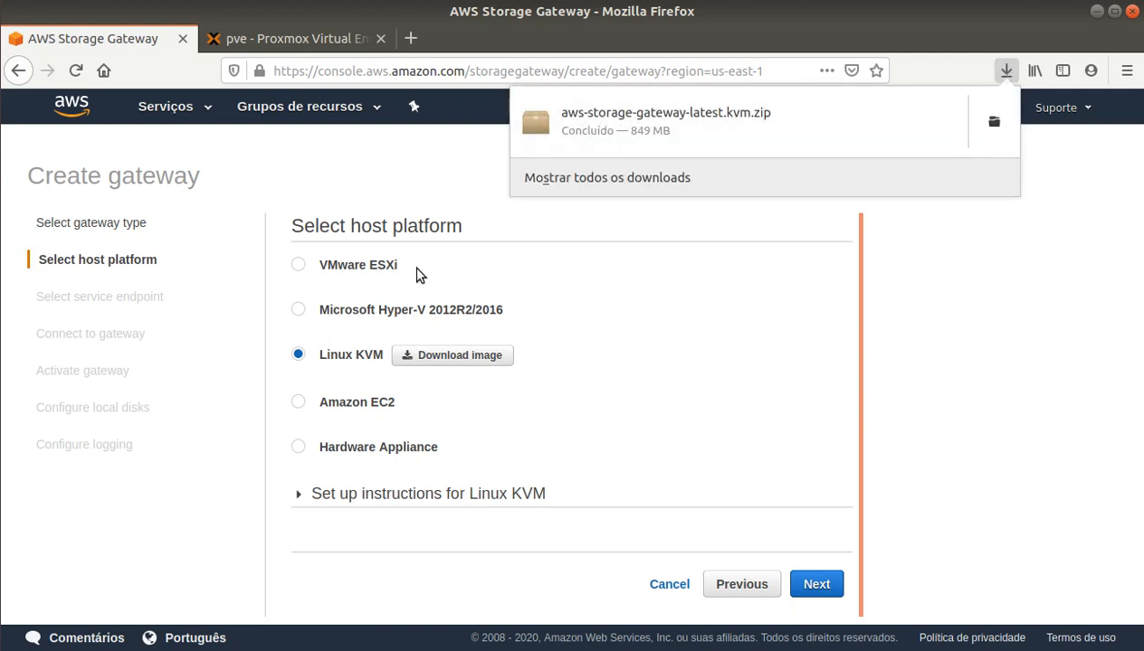
pyautogui.click(0, 422)
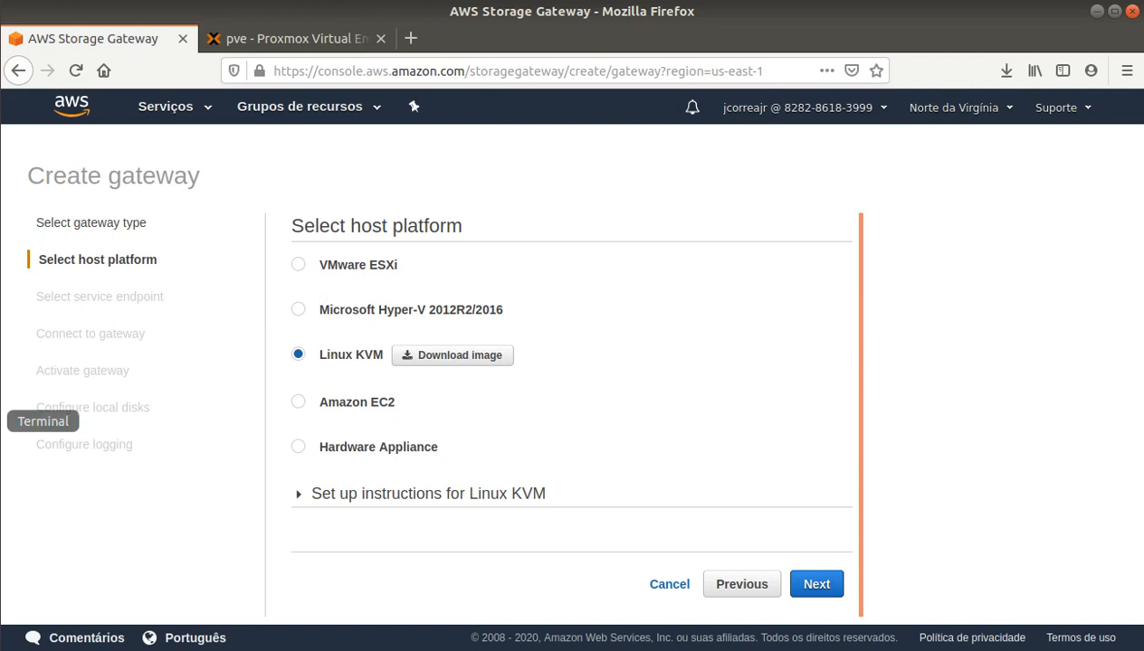
# Step: Unzip aws-storage-gateway-latest.kvm.zip in the Downloads folder and list the result
pyautogui.click(2, 422)
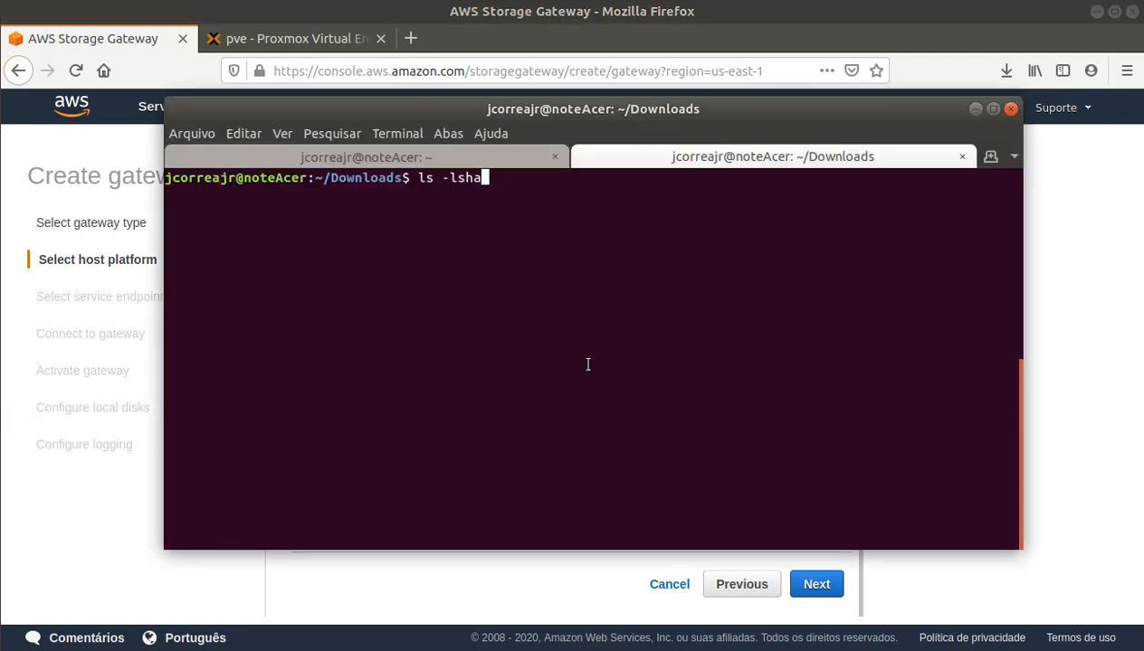
pyautogui.press('Return')
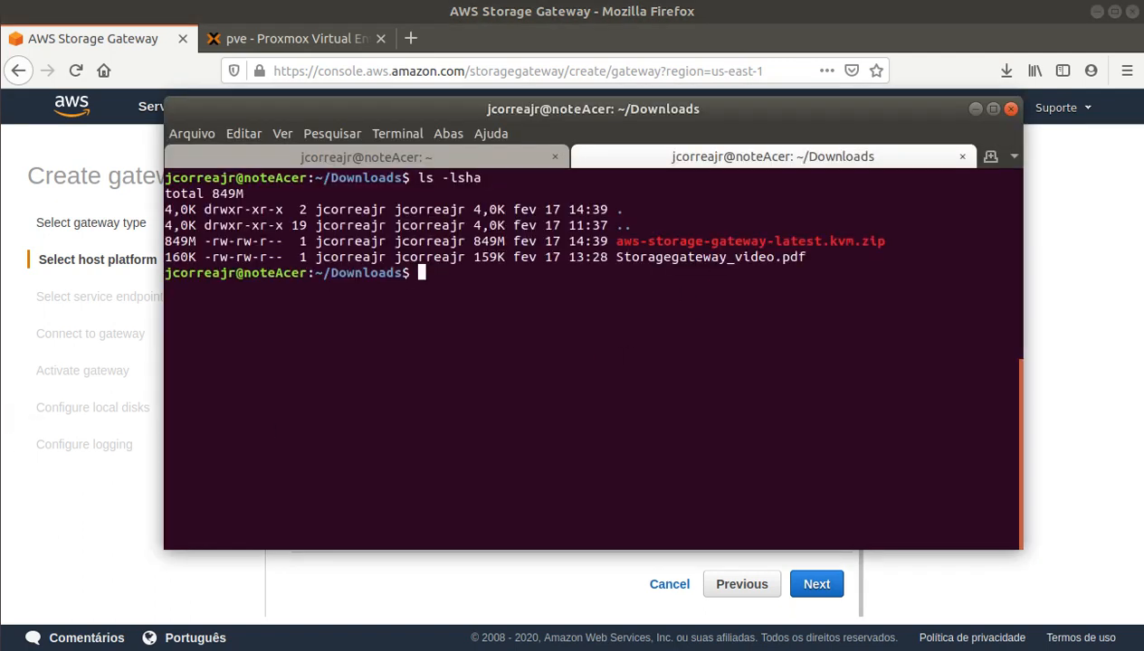
pyautogui.write('unzip')
pyautogui.moveTo(618, 243); pyautogui.dragTo(884, 245)
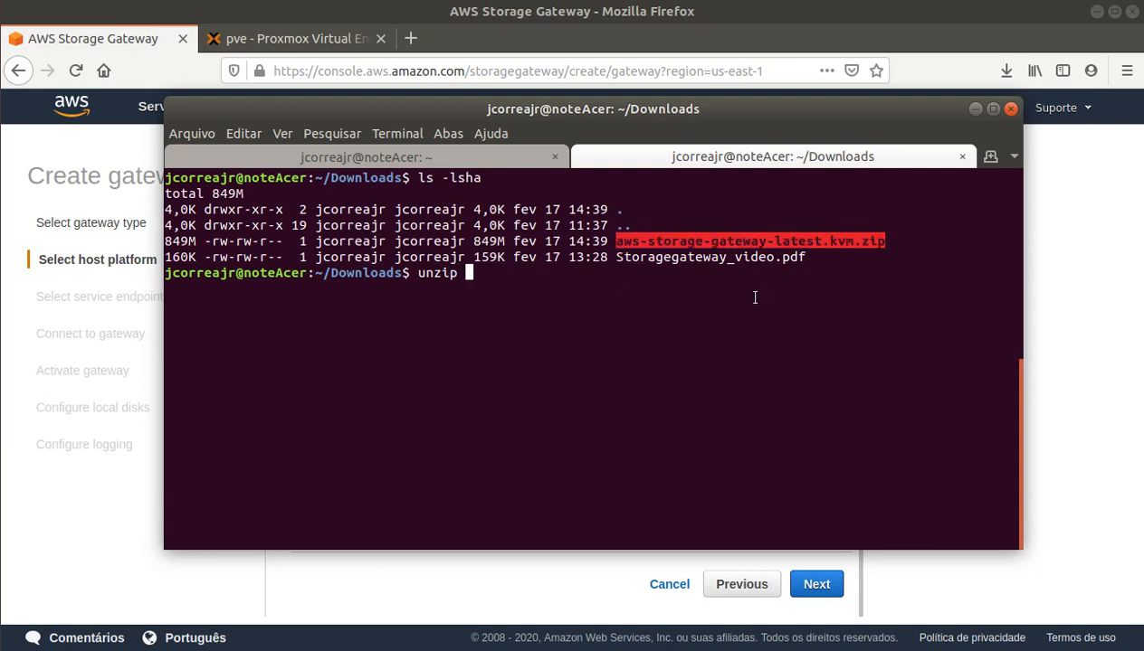
pyautogui.write('aws')
pyautogui.press('Tab')
pyautogui.press('Return')
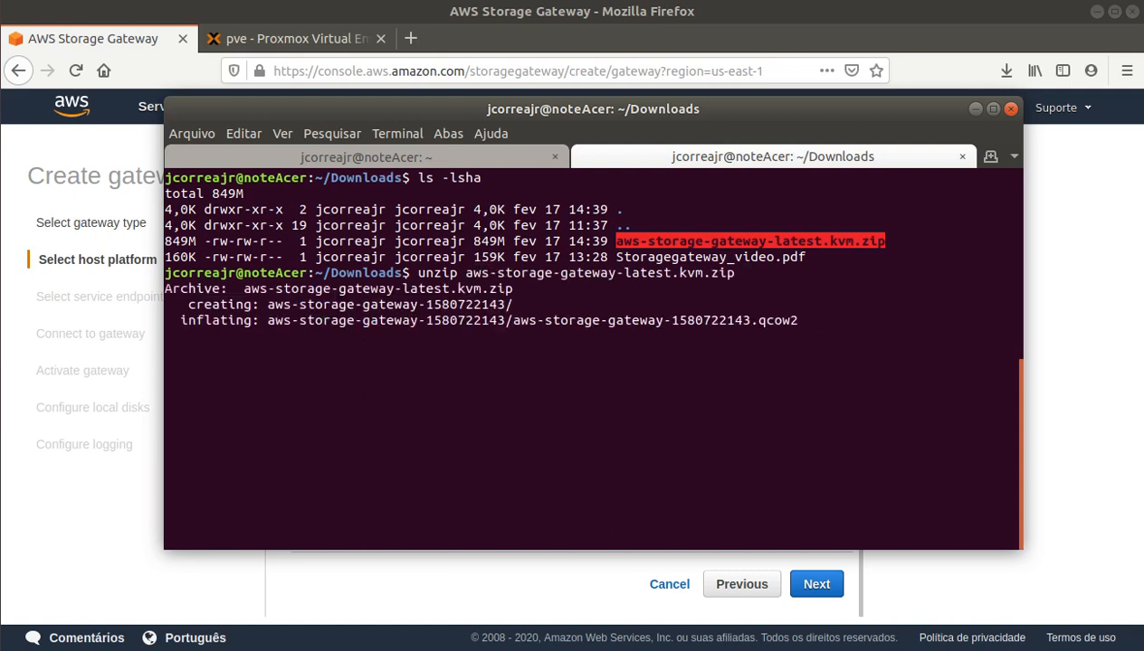
pyautogui.write('ls')
pyautogui.press('Return')
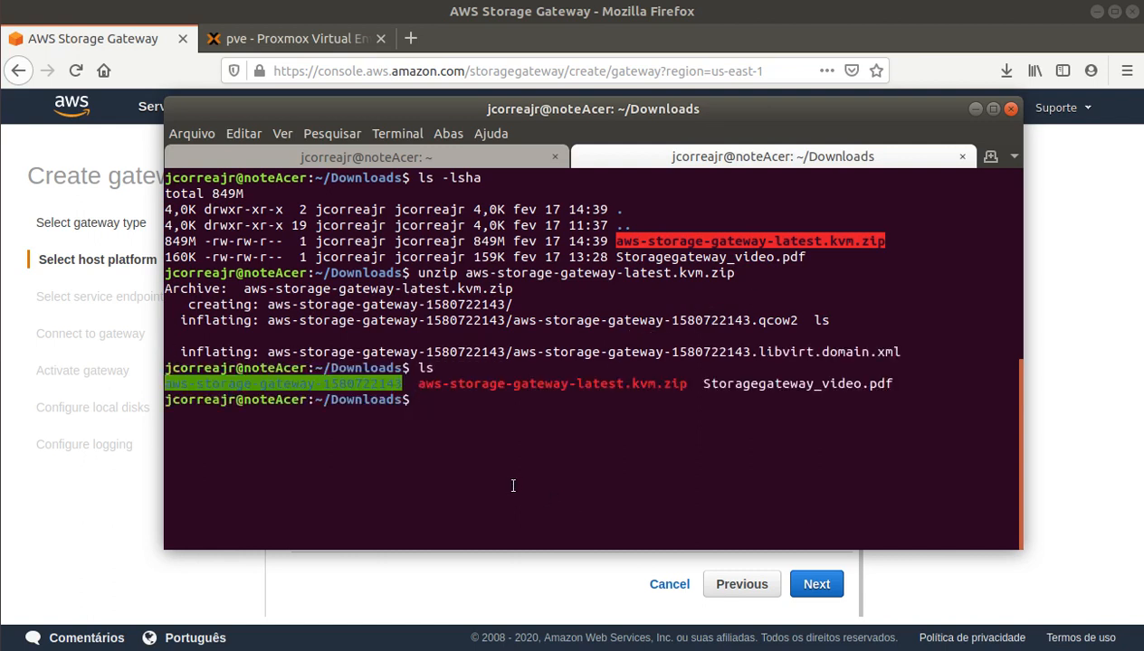
pyautogui.write('cd aws')
pyautogui.press('Tab')
pyautogui.press('Return')
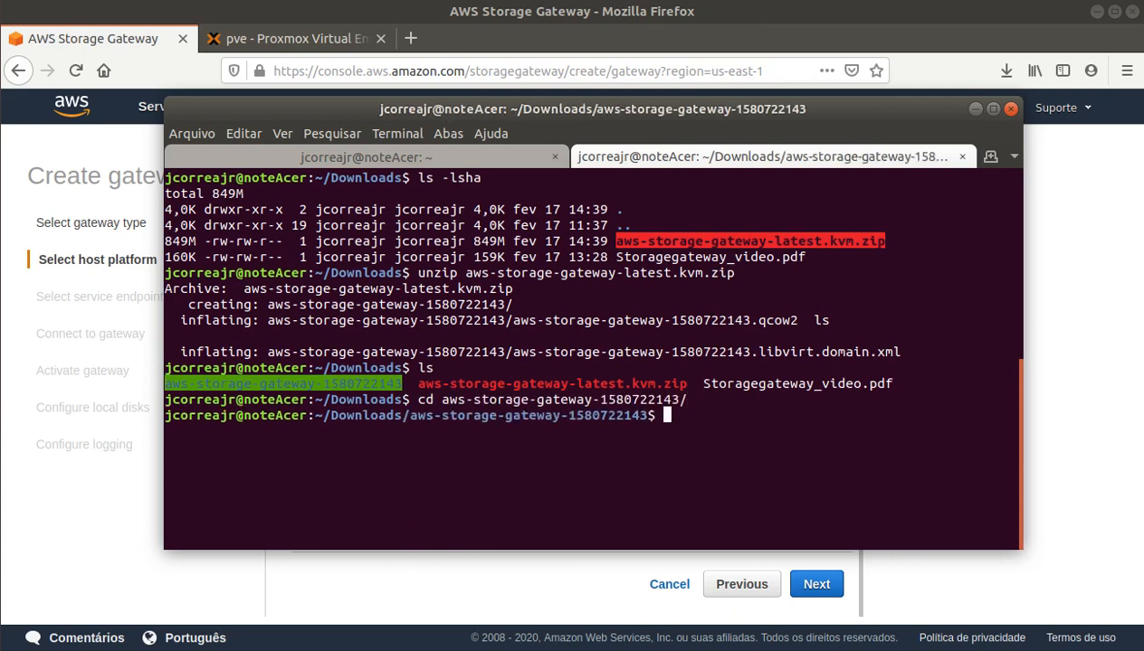
pyautogui.click(570, 0)
pyautogui.click(377, 0)
pyautogui.click(288, 38)
pyautogui.click(95, 40)
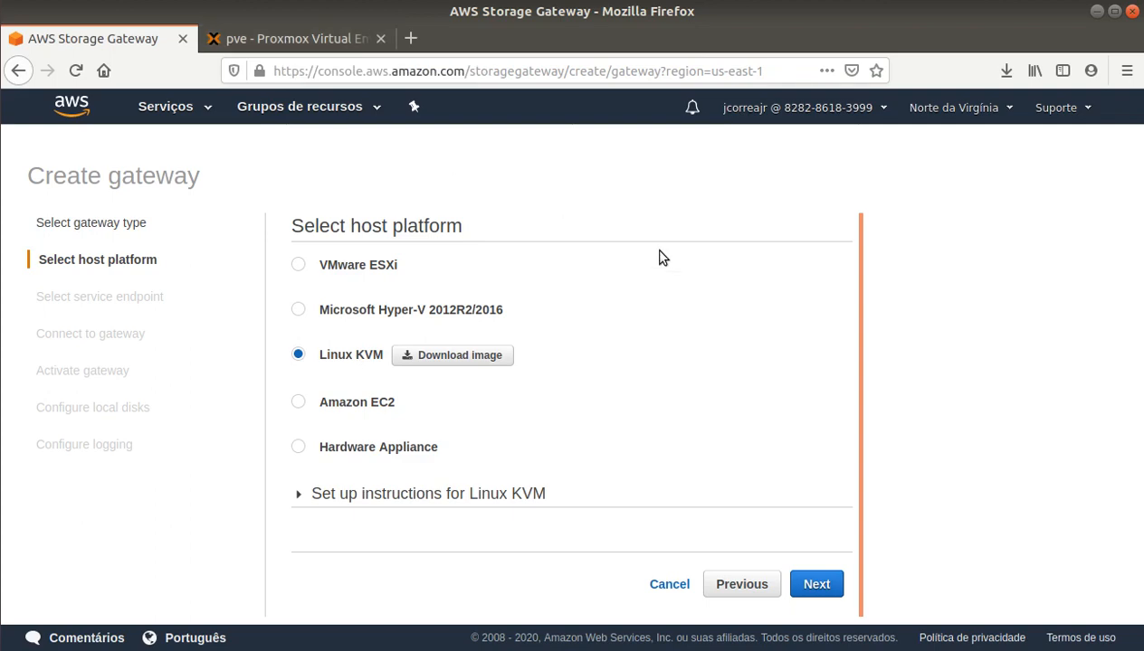
pyautogui.click(3, 422)
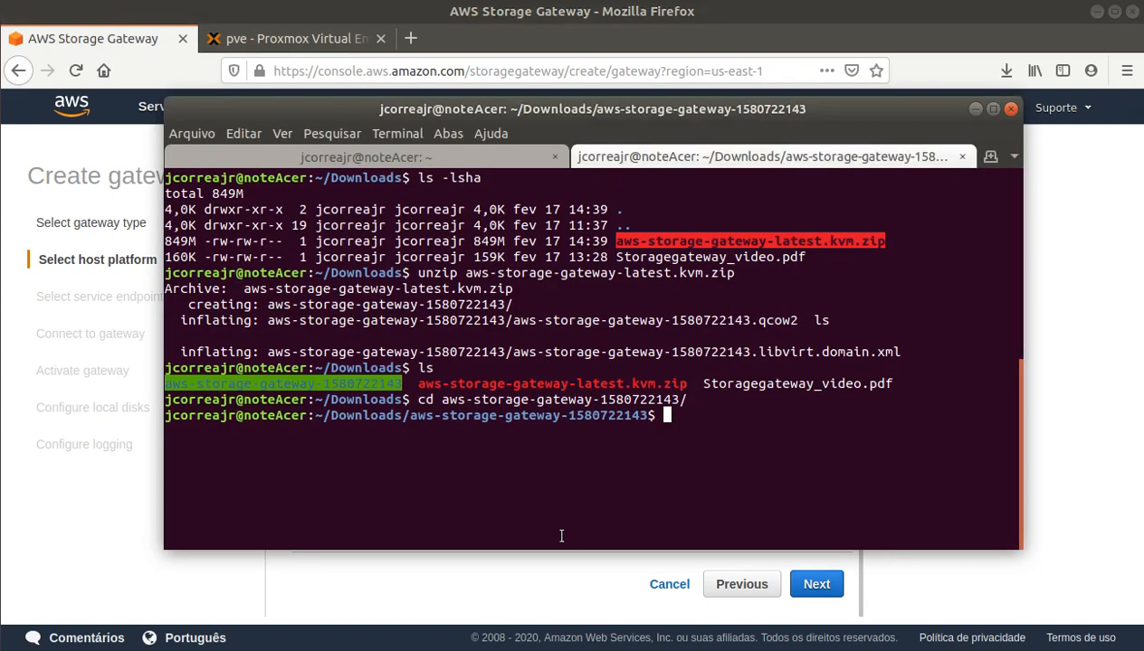
pyautogui.write('ls -lsha')
pyautogui.press('Return')
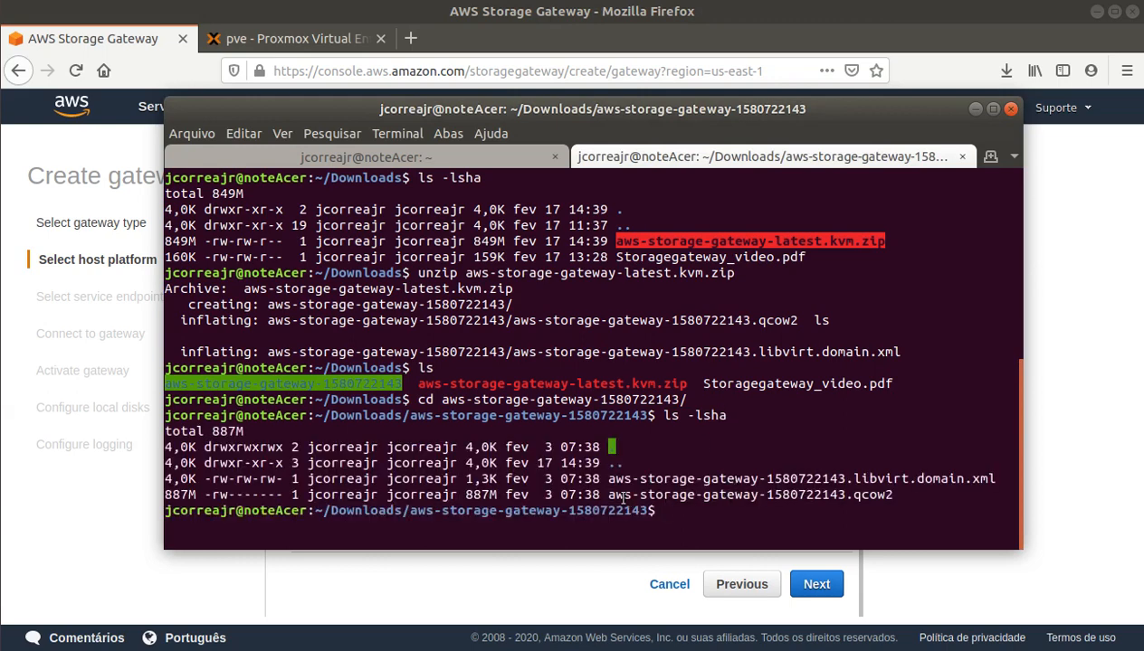
pyautogui.moveTo(610, 495); pyautogui.dragTo(892, 495)
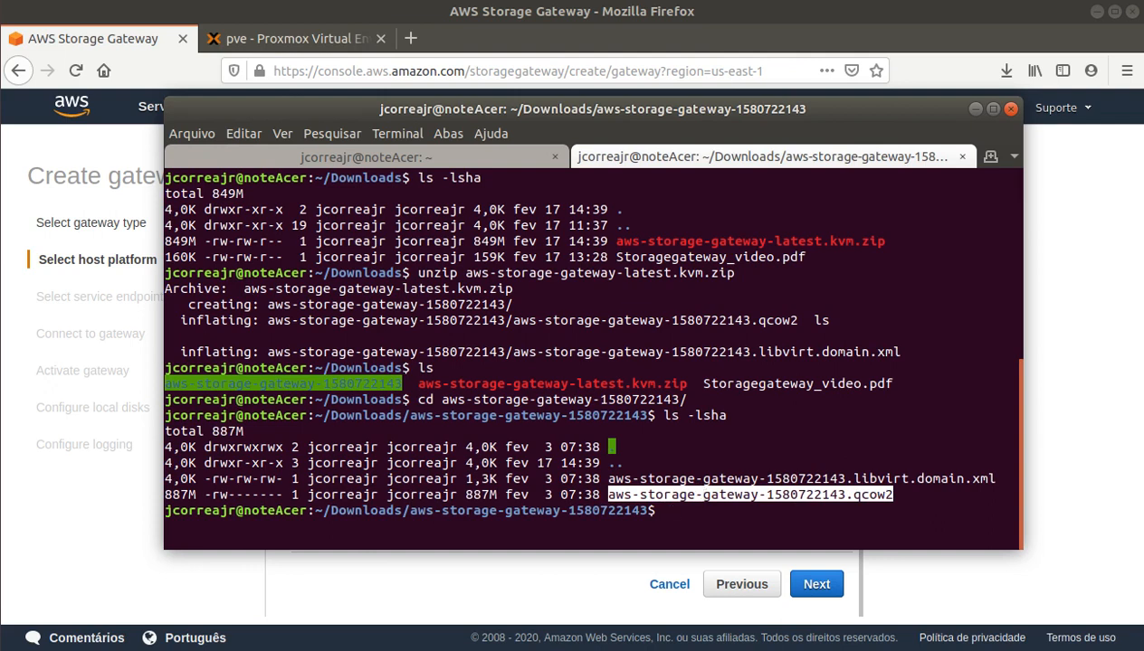
pyautogui.write('scp ./aws')
pyautogui.press('Tab')
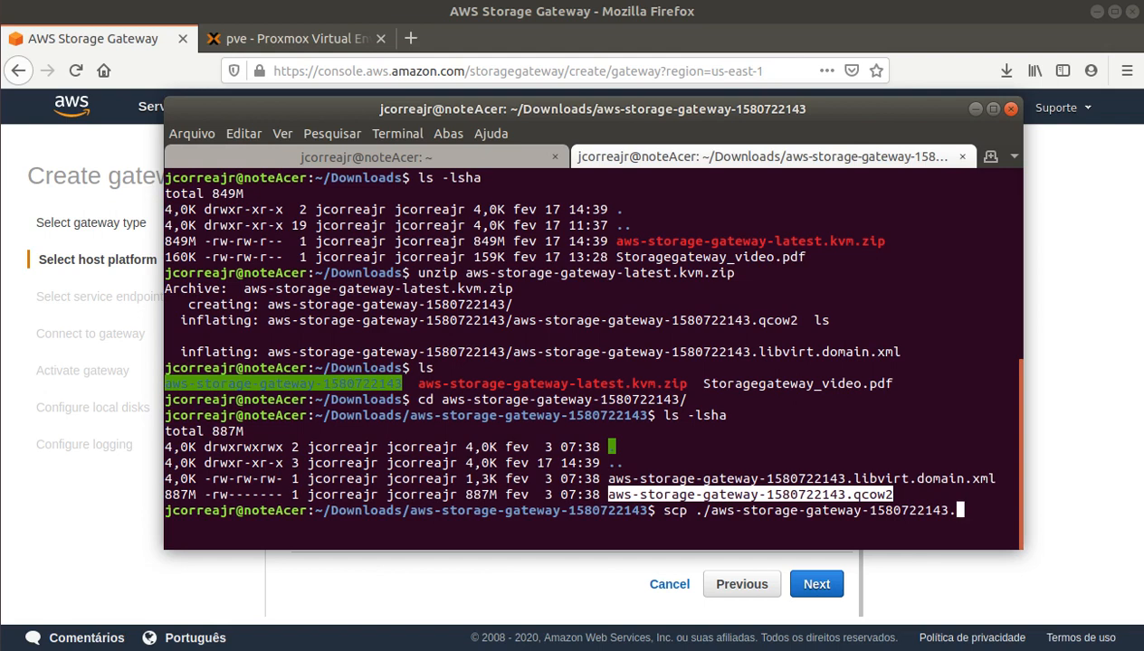
pyautogui.write('q')
pyautogui.press('Tab')
pyautogui.write('root@')
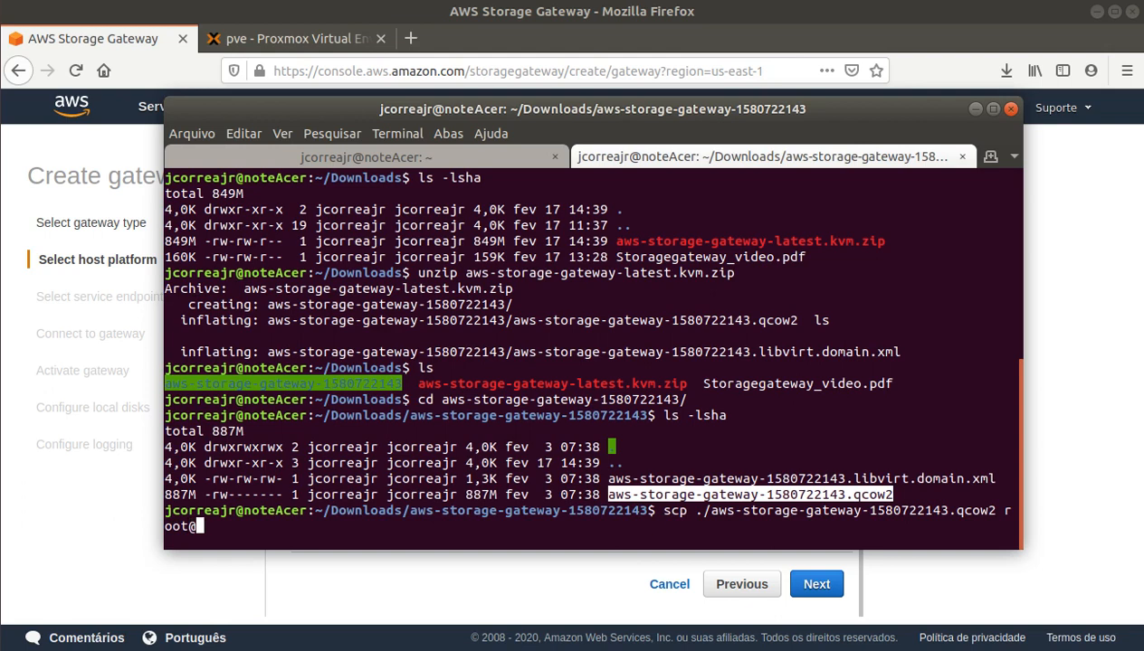
pyautogui.write('192.168.100')
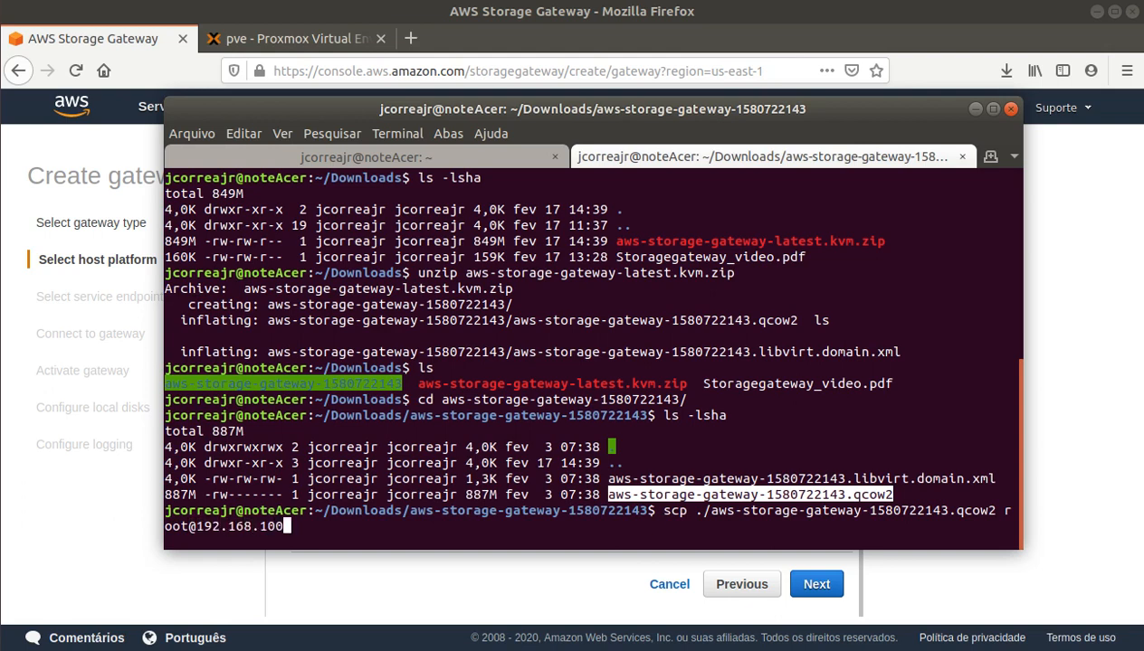
pyautogui.write('.201:/tmp/')
pyautogui.press('Return')
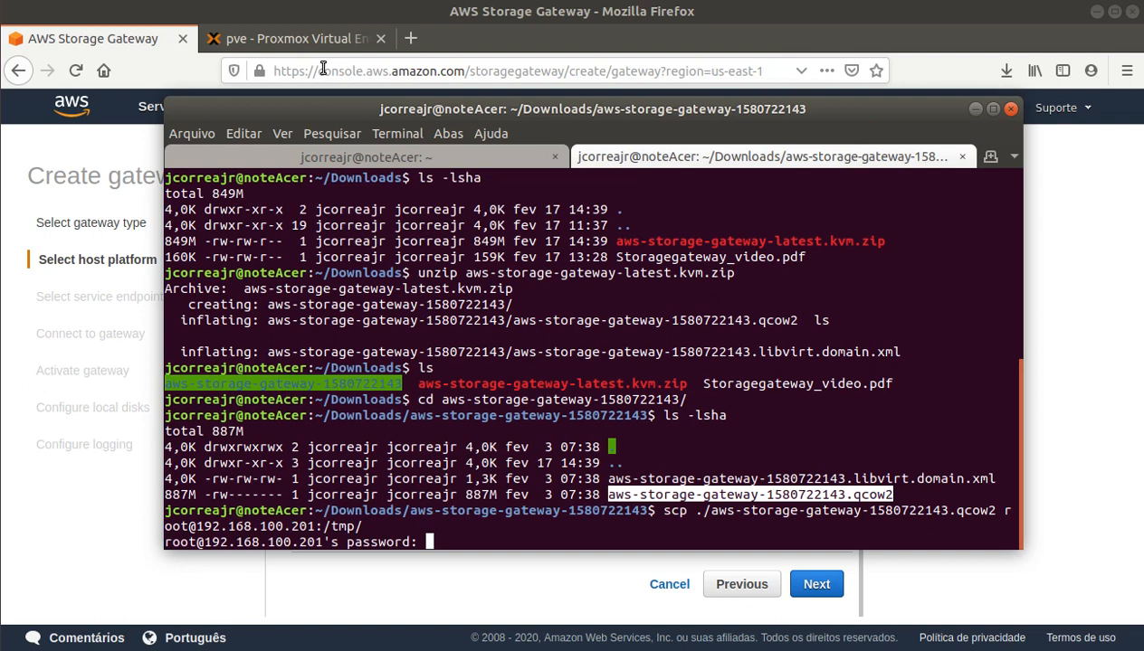
pyautogui.press('Return')
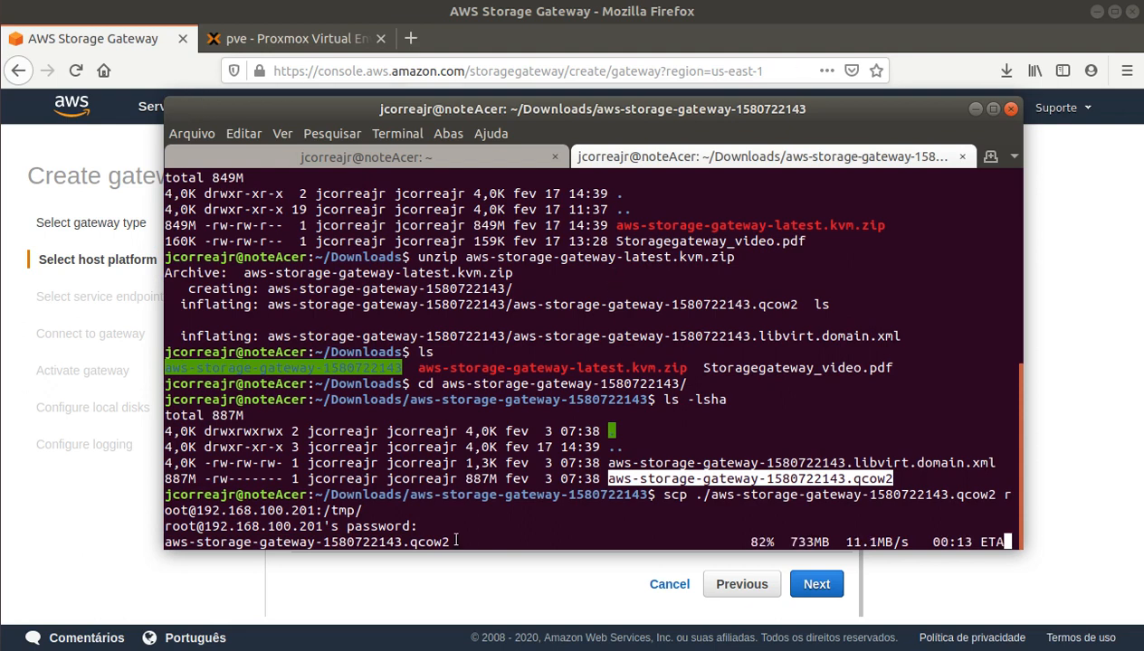
# Step: Check the transfer progress line, then switch to the Proxmox web interface
pyautogui.click(450, 542)
pyautogui.moveTo(449, 542); pyautogui.dragTo(160, 544)
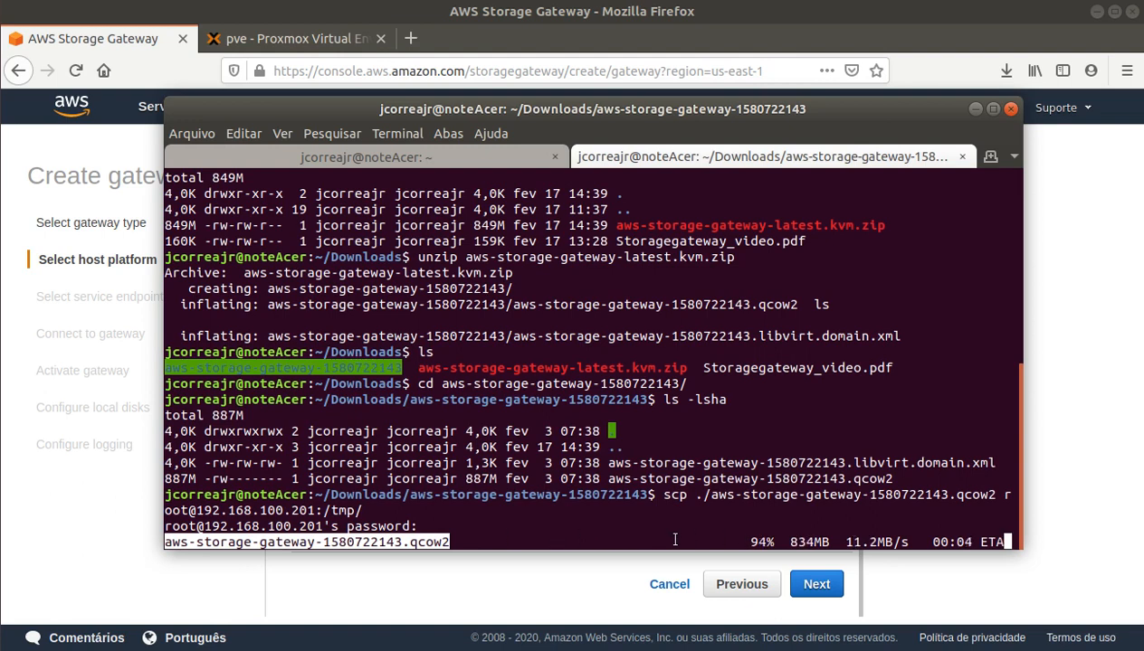
pyautogui.click(289, 45)
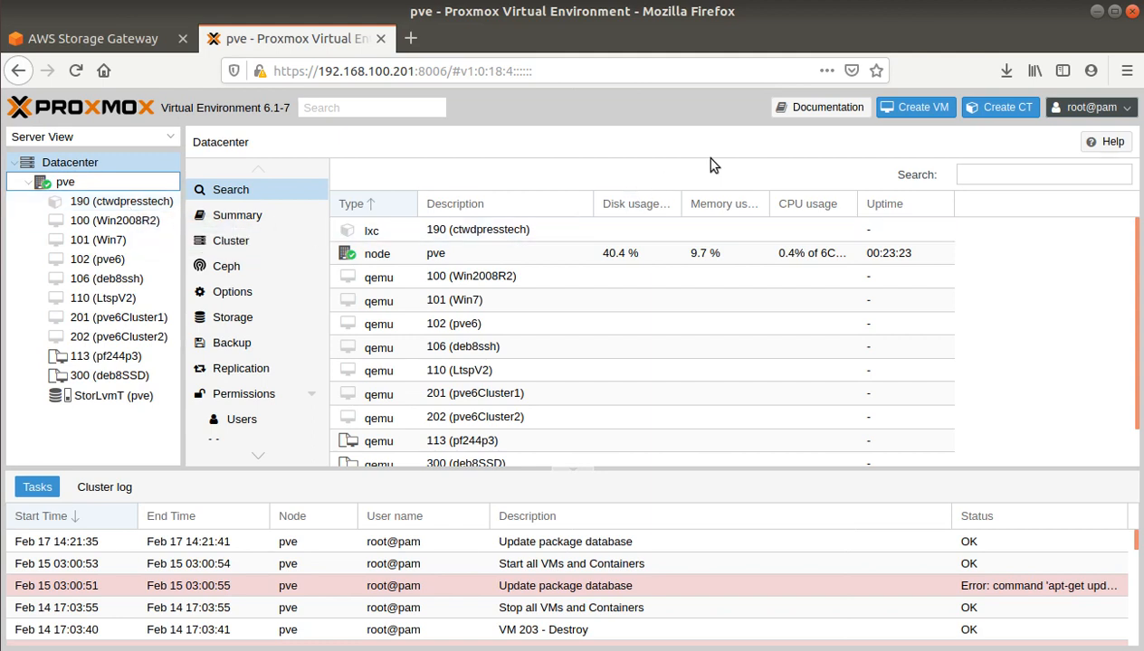
# Step: Start VM 203 named StorGatewayLocal with no installation media
pyautogui.click(914, 108)
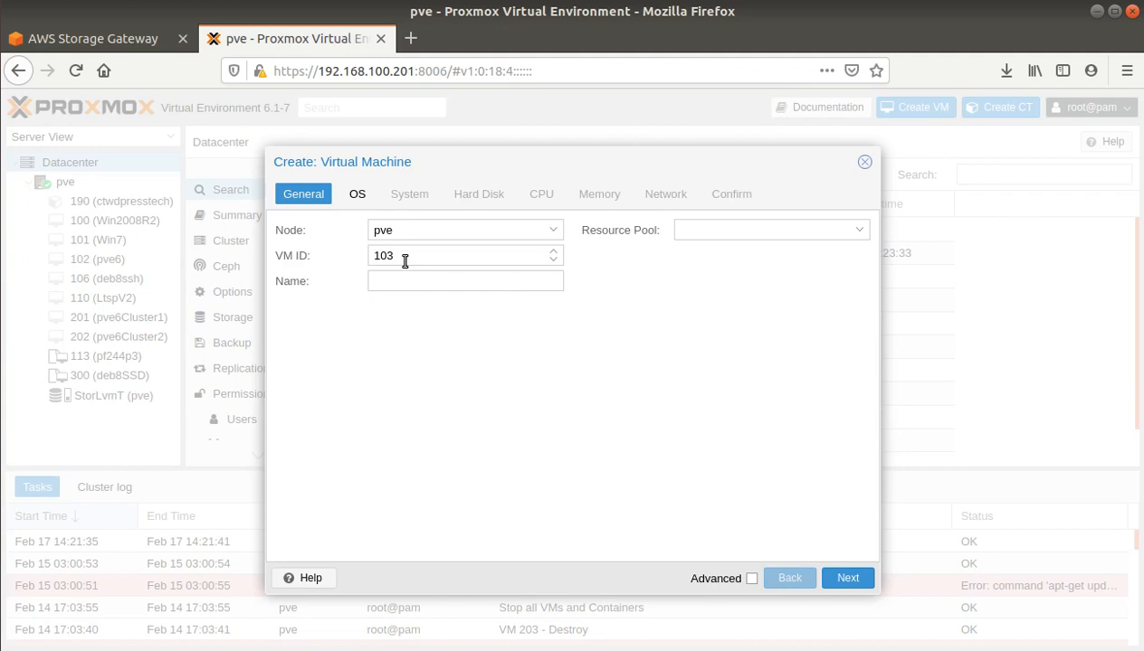
pyautogui.moveTo(404, 261); pyautogui.dragTo(348, 255)
pyautogui.write('203')
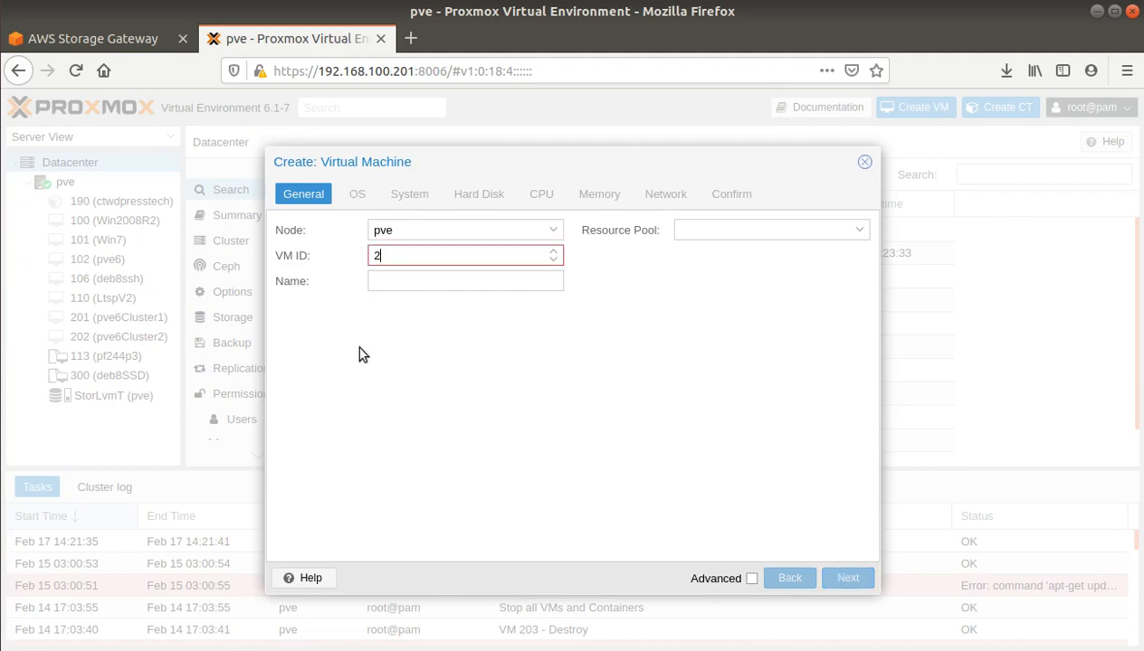
pyautogui.click(408, 280)
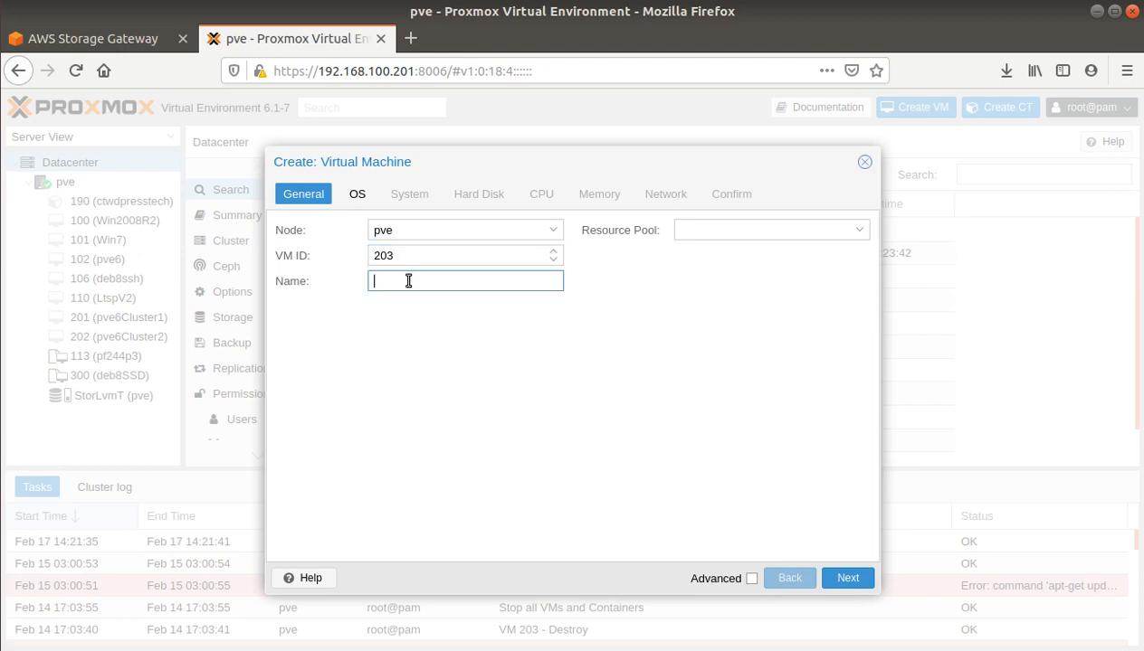
pyautogui.write('StorGatewayLocal')
pyautogui.click(848, 578)
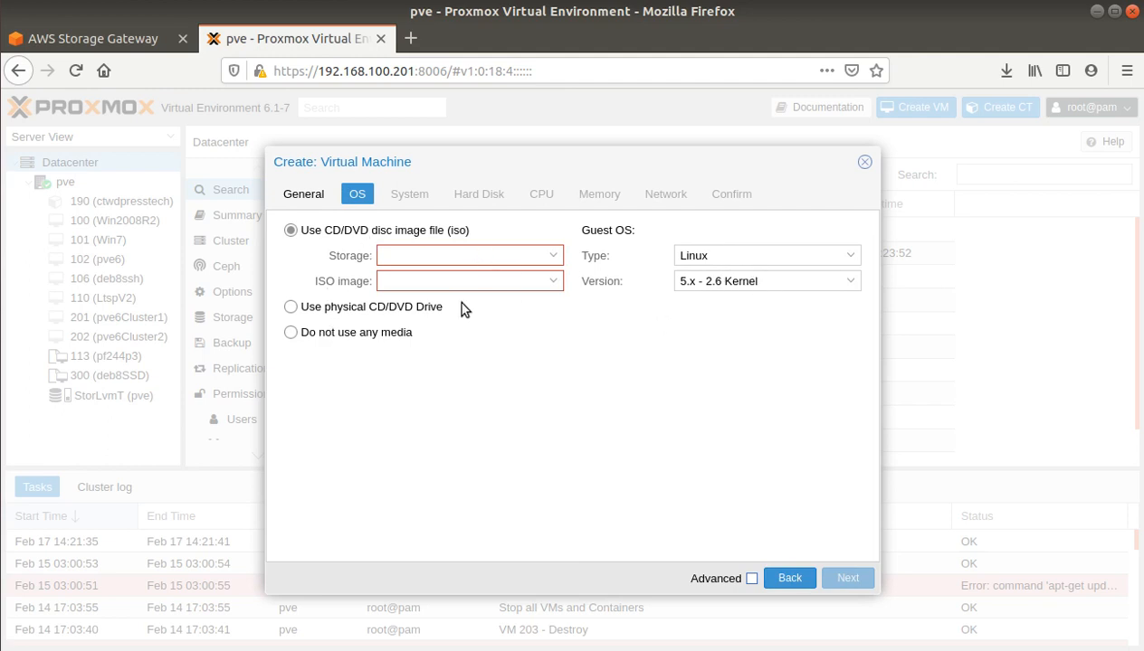
pyautogui.click(321, 332)
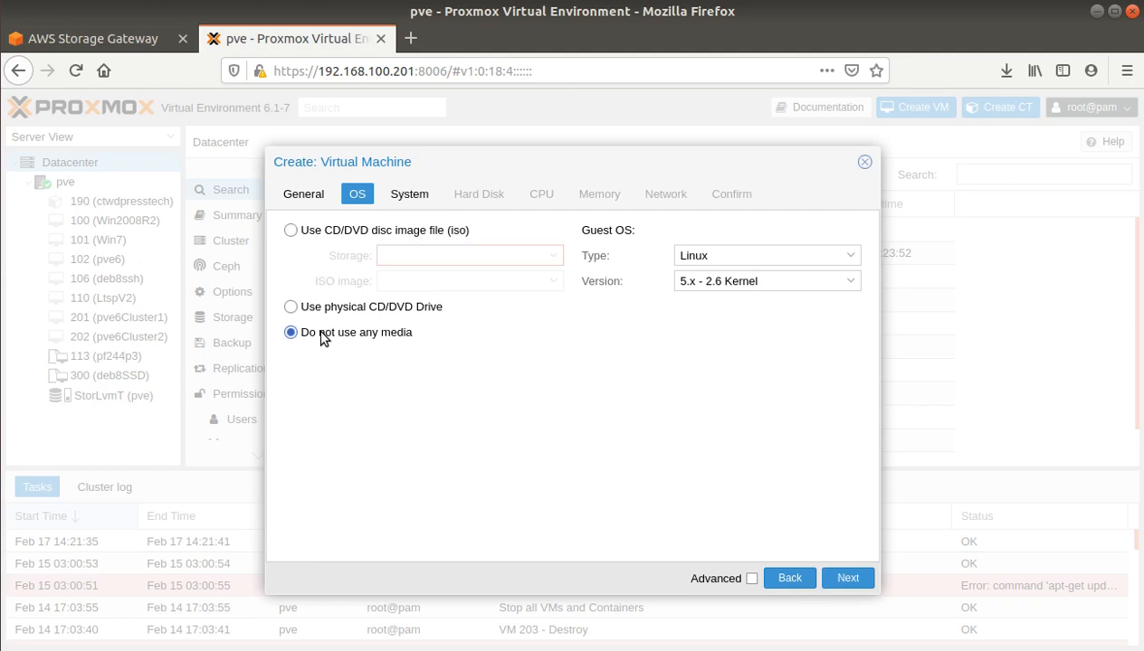
pyautogui.click(856, 581)
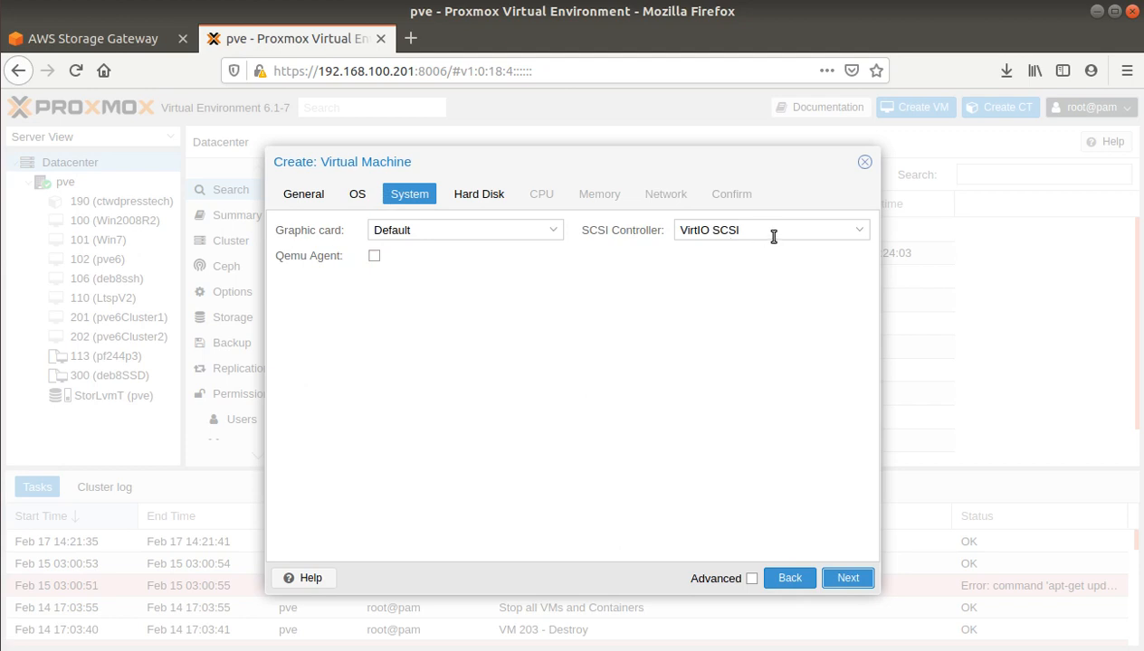
# Step: Give the VM a 2 GiB disk on the VirtIO Block bus
pyautogui.click(848, 579)
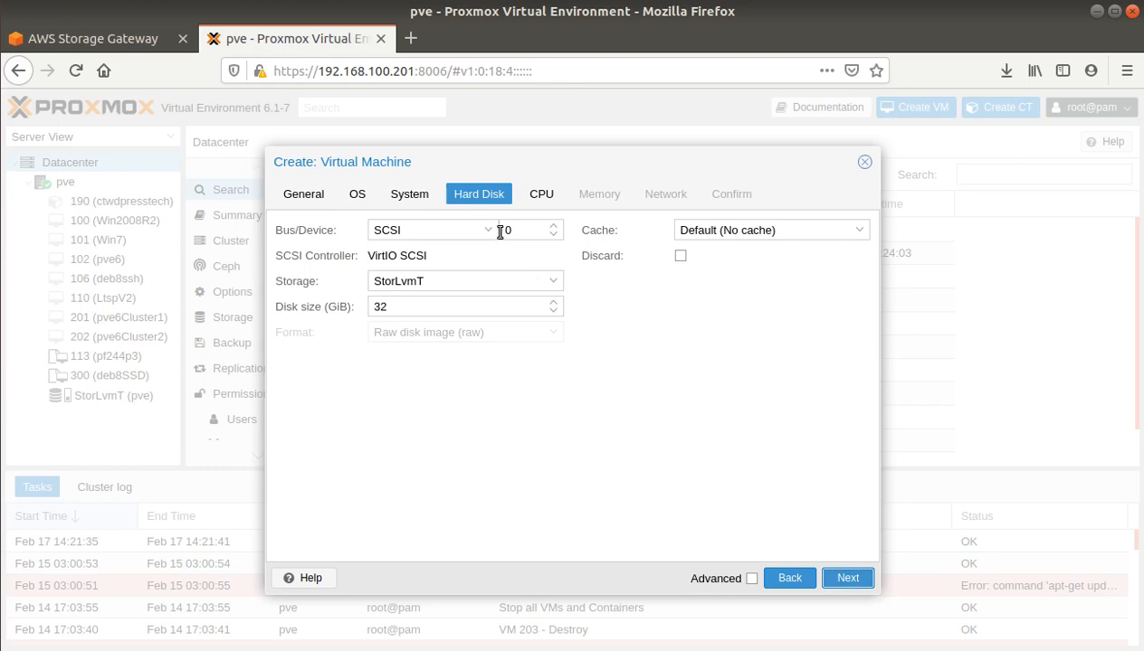
pyautogui.doubleClick(406, 306)
pyautogui.write('2')
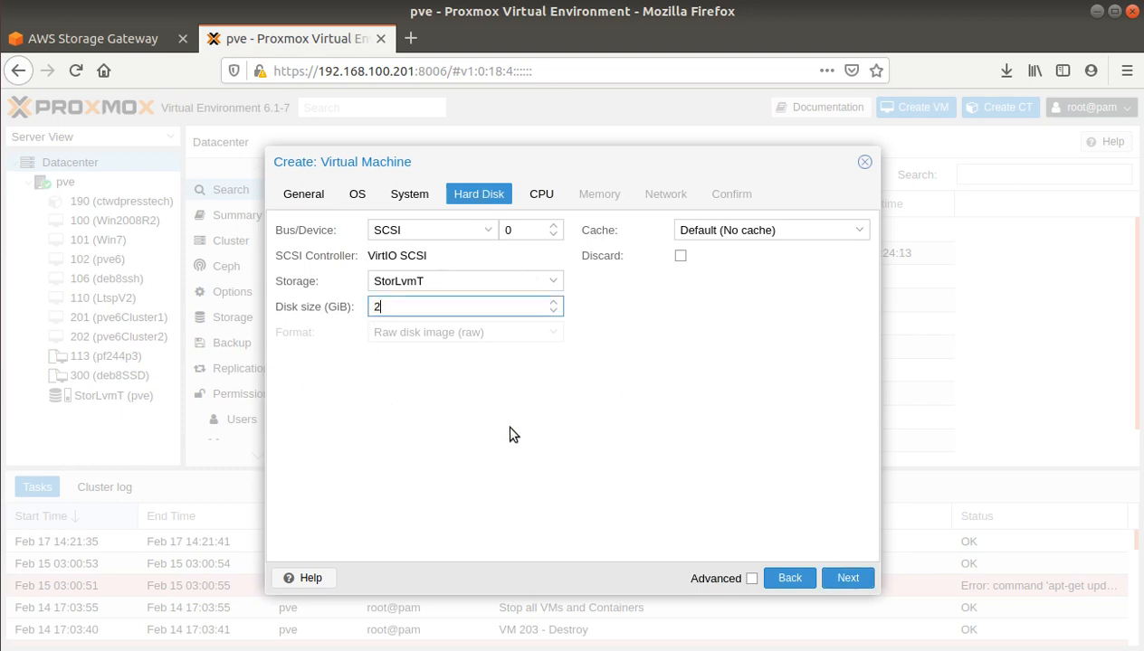
pyautogui.click(481, 230)
pyautogui.click(412, 294)
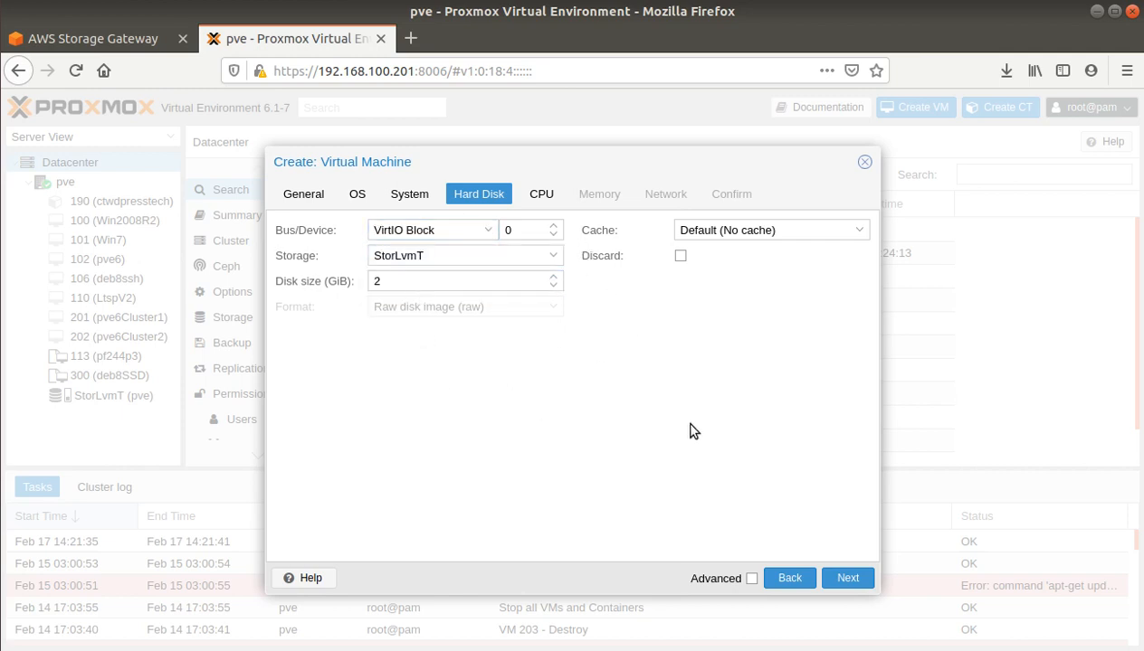
pyautogui.click(848, 579)
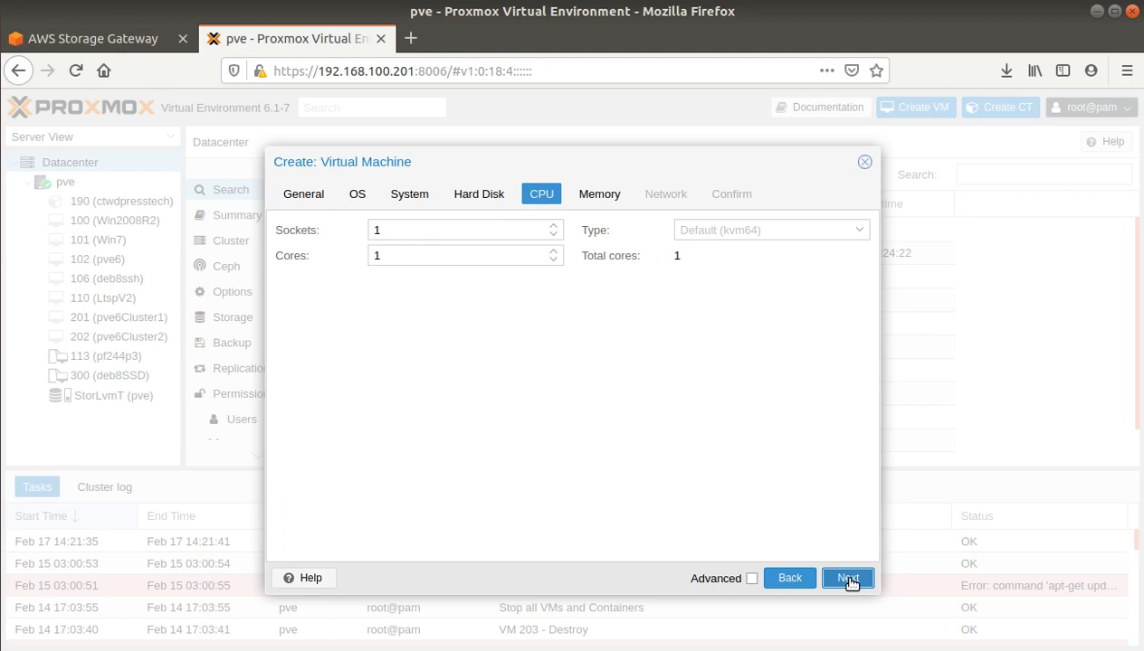
# Step: Set the CPU to 2 cores and memory to 4096 MiB
pyautogui.click(553, 251)
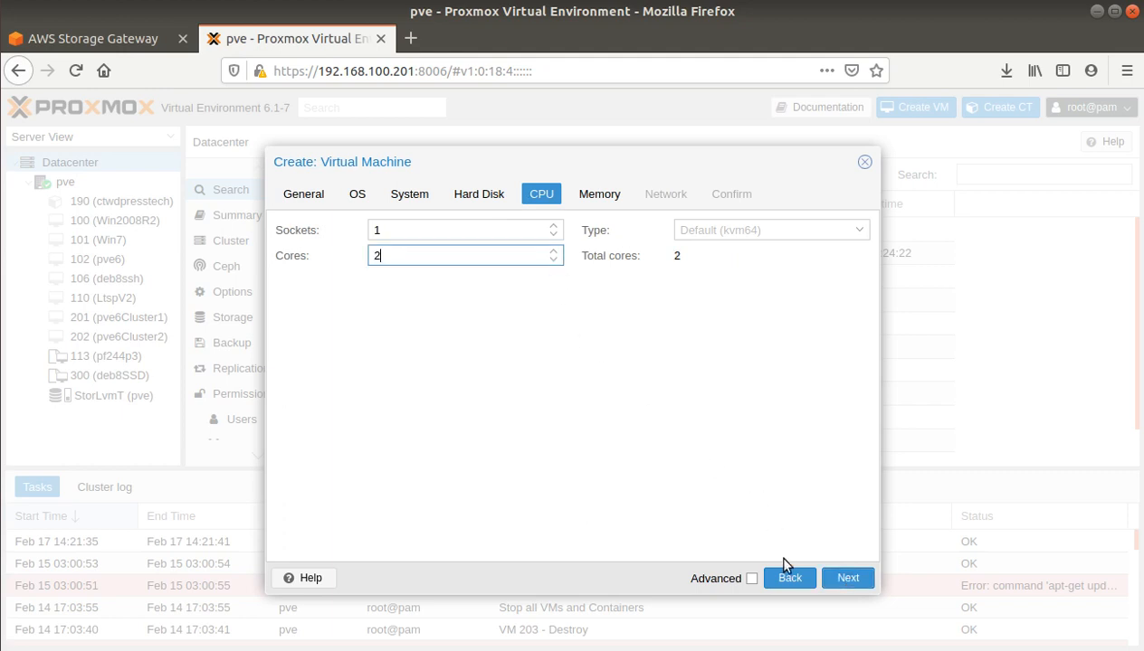
pyautogui.click(855, 580)
pyautogui.click(455, 232)
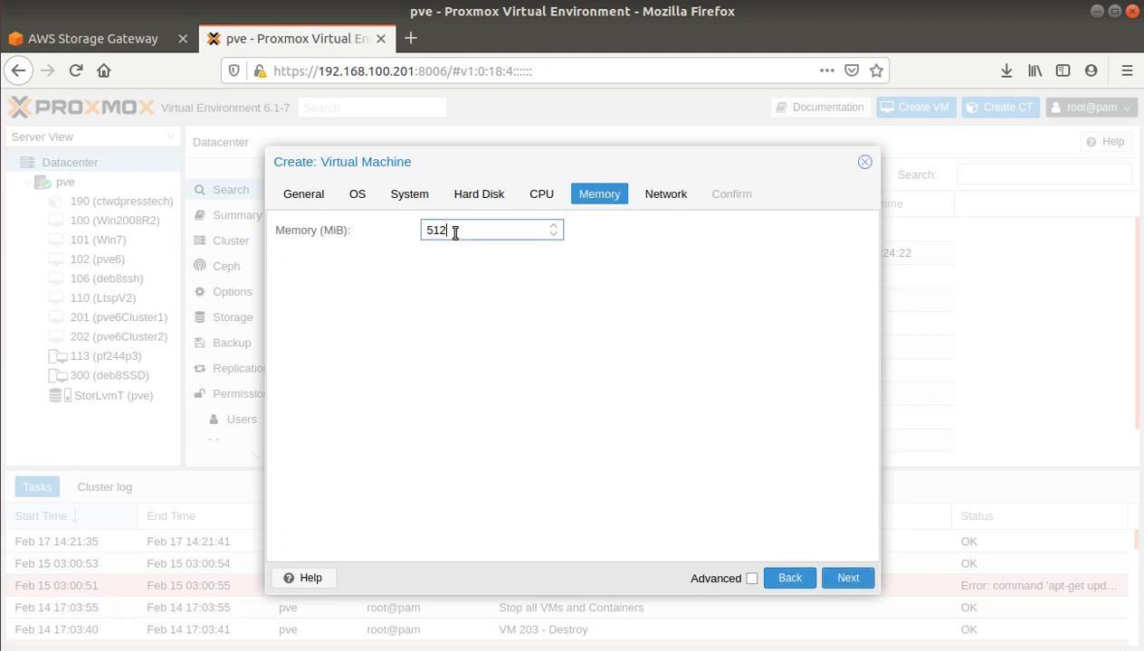
pyautogui.moveTo(456, 233); pyautogui.dragTo(373, 225)
pyautogui.moveTo(475, 227); pyautogui.dragTo(383, 233)
pyautogui.click(382, 232)
pyautogui.press('BackSpace')
pyautogui.press('BackSpace')
pyautogui.press('BackSpace')
pyautogui.write('4096')
# Step: Keep the default vmbr0 network and finish creating the VM
pyautogui.click(847, 578)
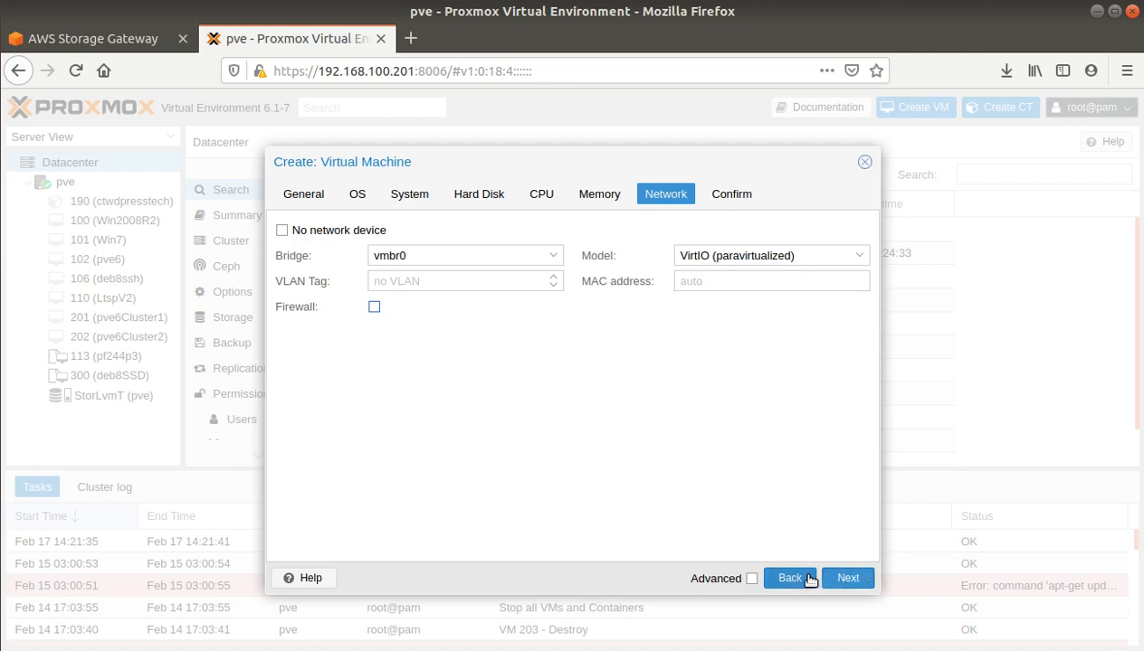
pyautogui.click(841, 579)
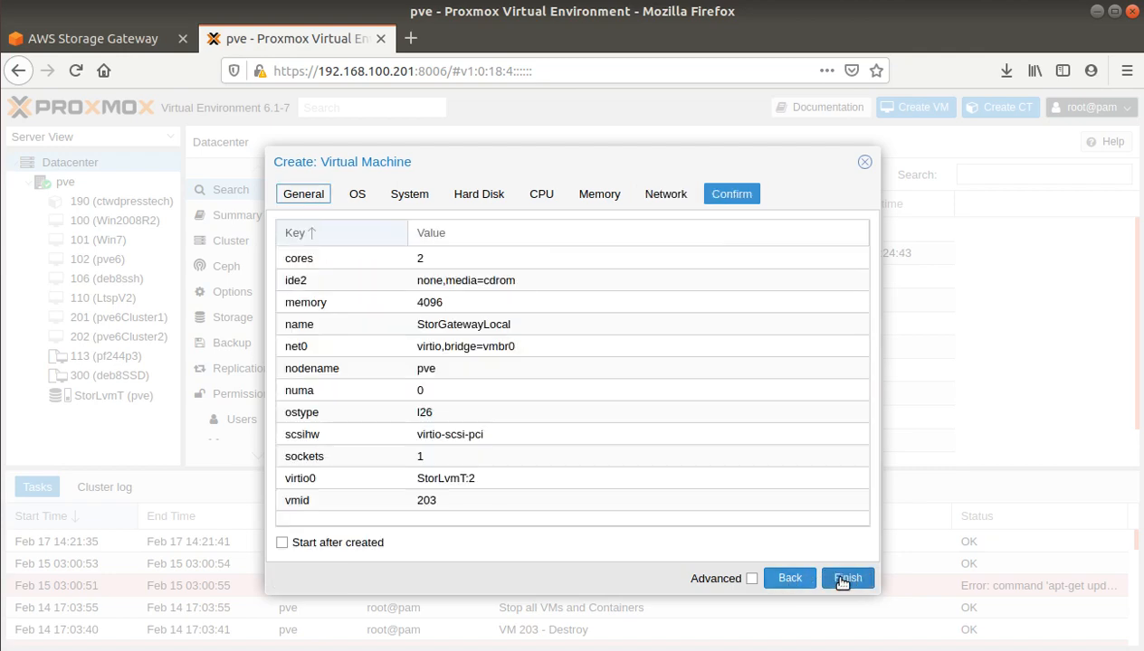
pyautogui.click(846, 579)
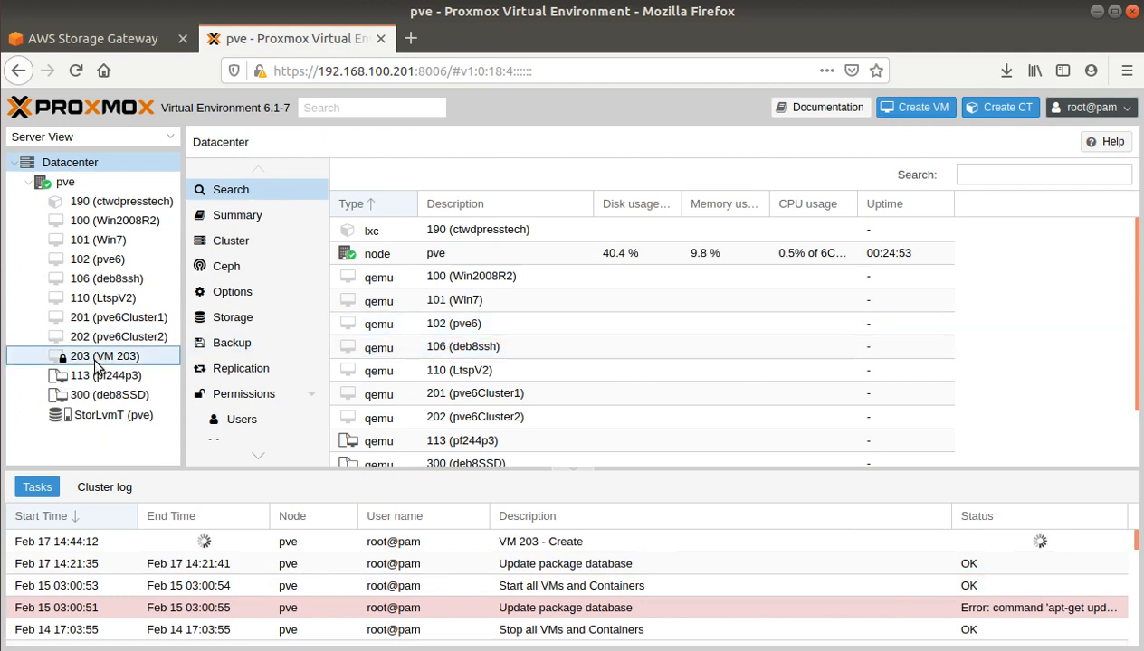
# Step: Check VM 203 and VM 202 in the node tree, then bring the terminal forward to see the finished upload
pyautogui.click(96, 360)
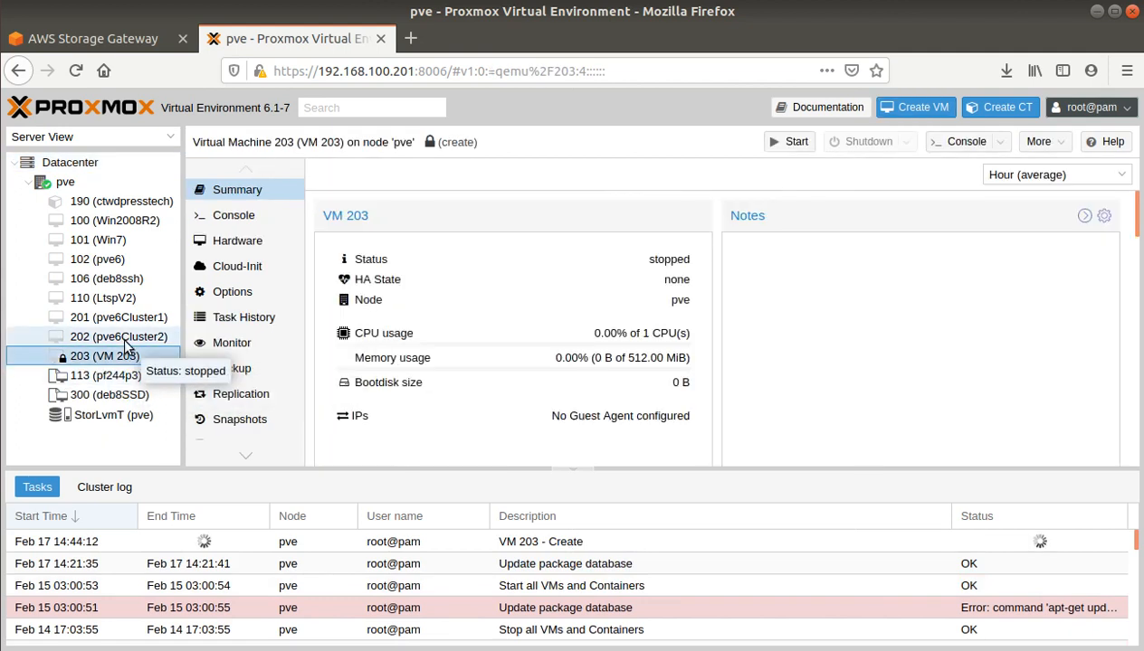
pyautogui.click(122, 338)
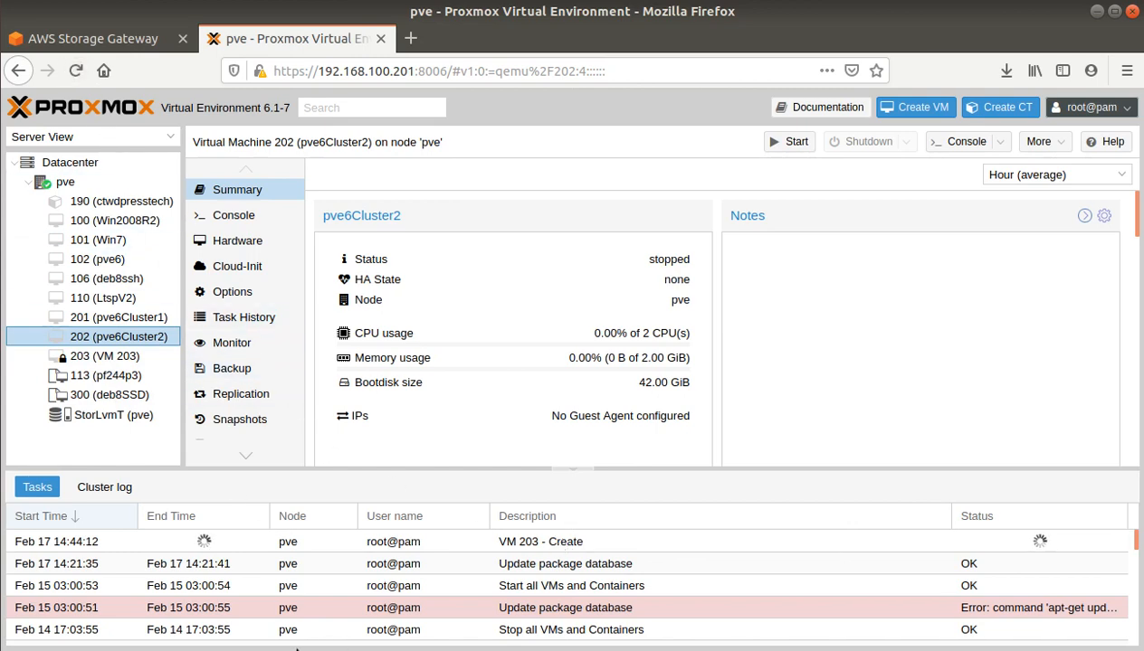
pyautogui.click(3, 422)
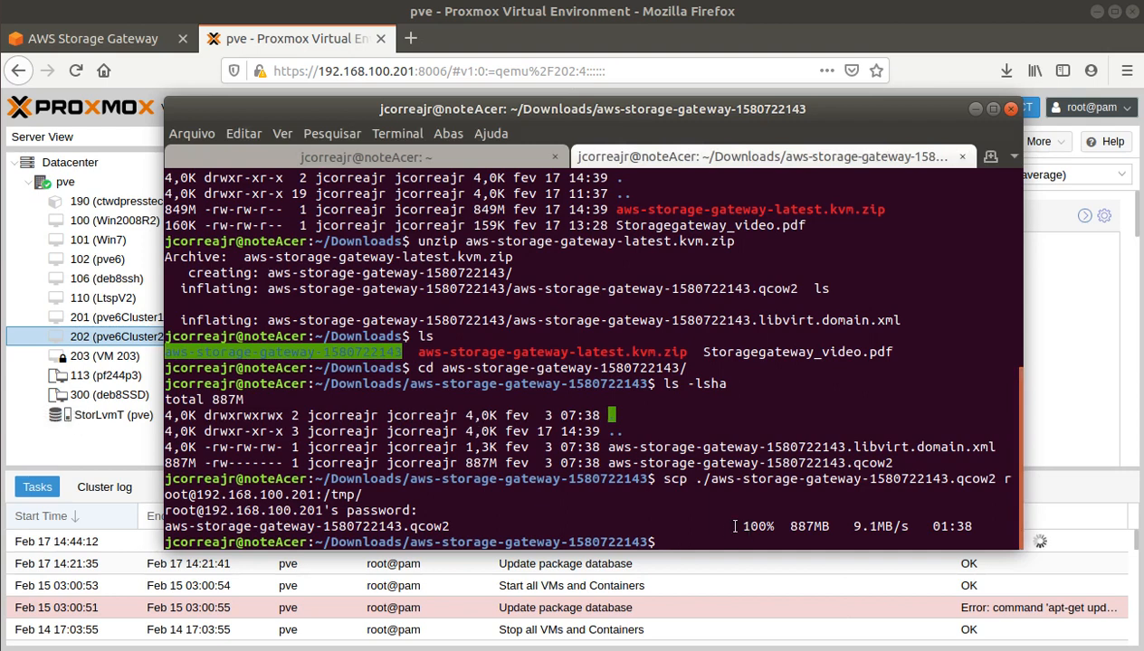
# Step: List /tmp on the Proxmox host with ls -lsha to confirm the 887M aws-storage-gateway qcow2 image
pyautogui.moveTo(734, 526); pyautogui.dragTo(862, 526)
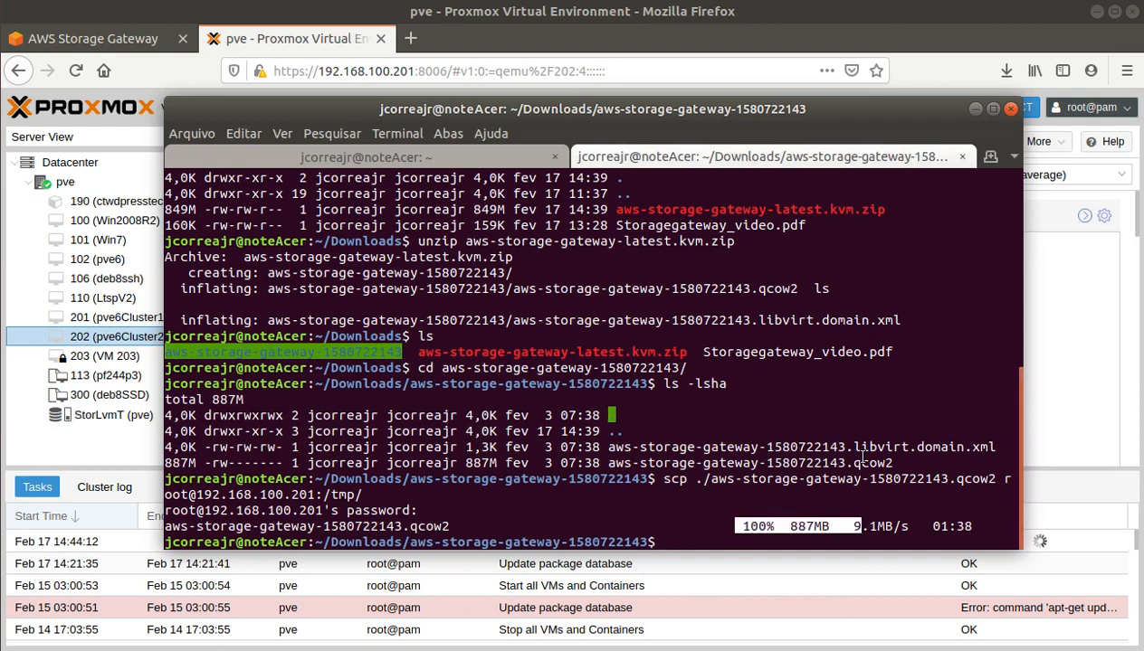
pyautogui.click(747, 456)
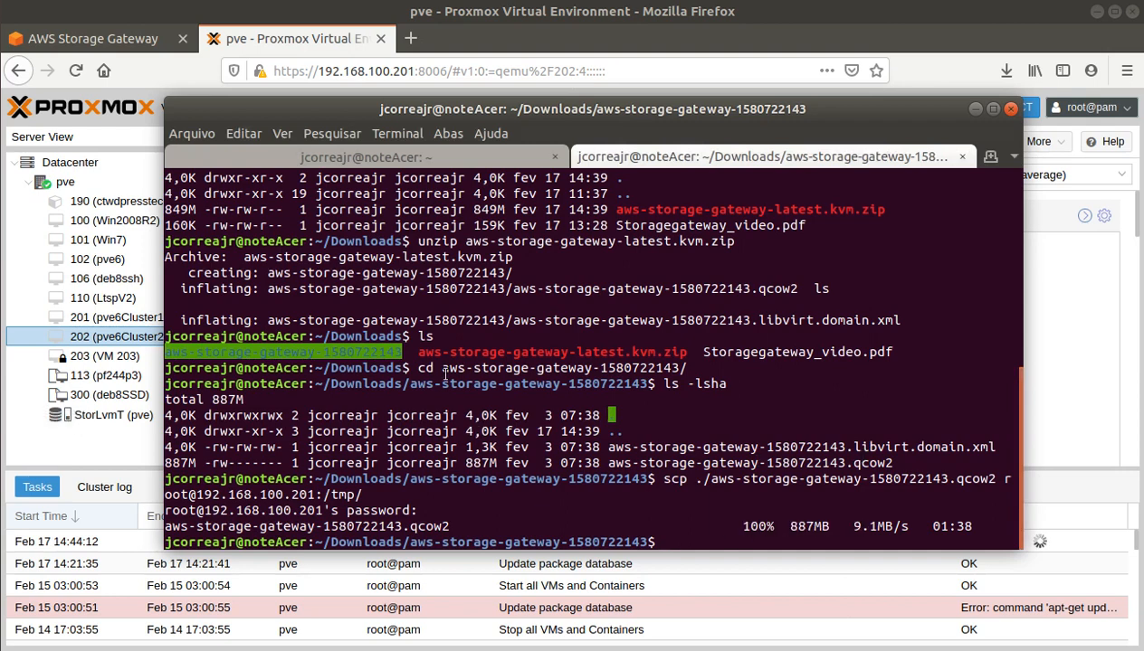
pyautogui.click(311, 152)
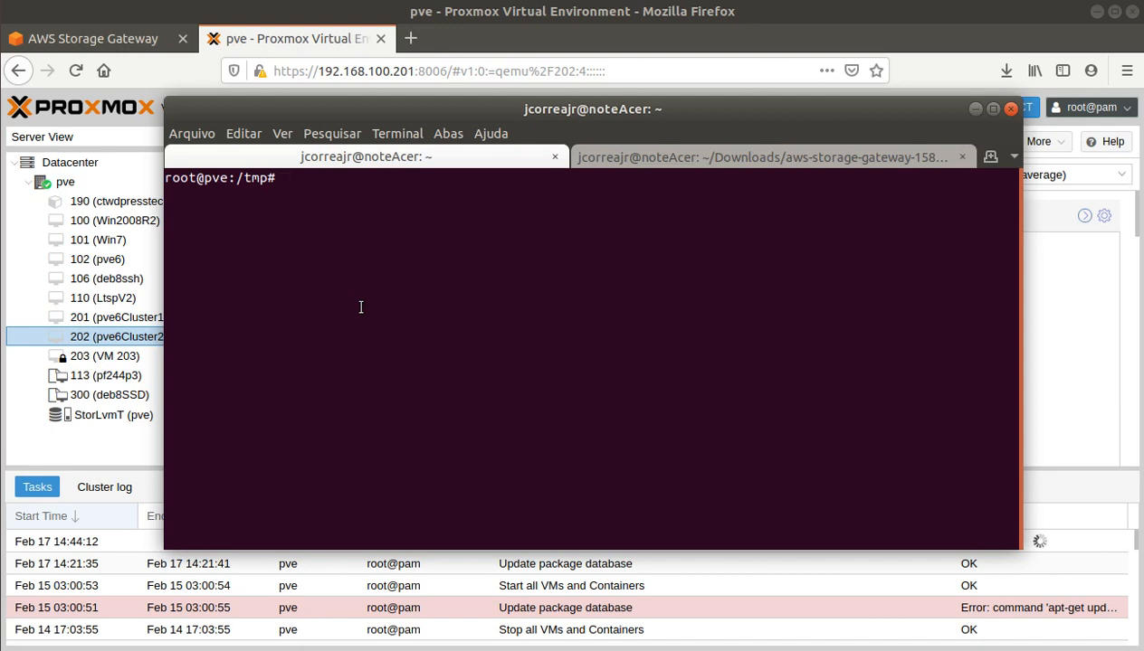
pyautogui.write('ls -lsha')
pyautogui.press('Return')
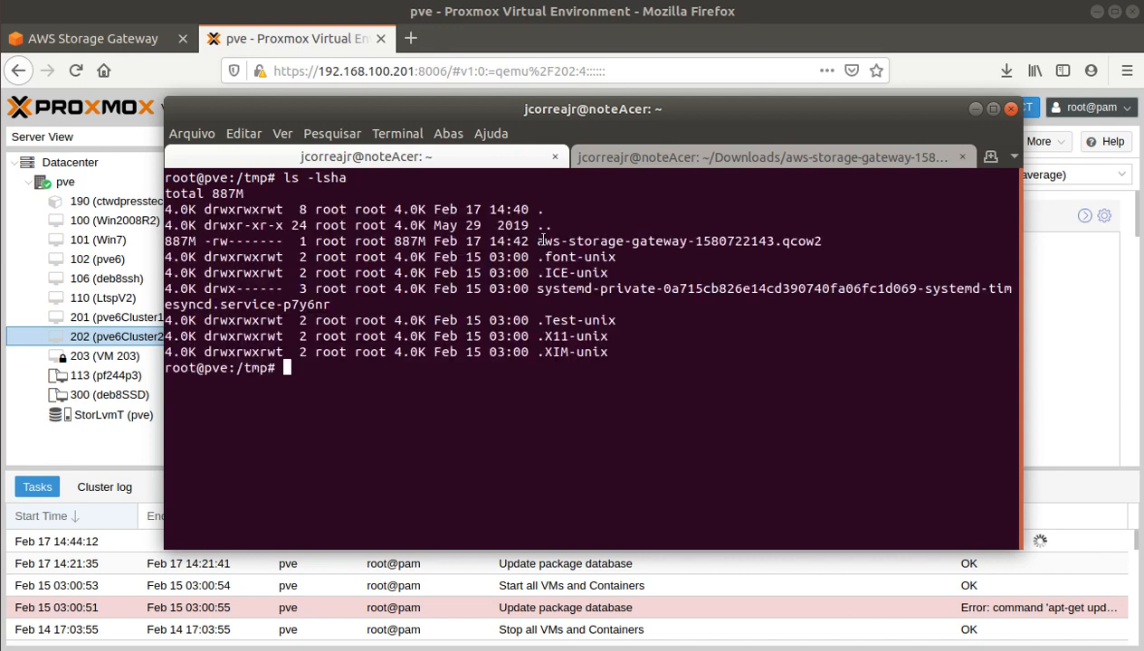
pyautogui.moveTo(542, 239); pyautogui.dragTo(819, 243)
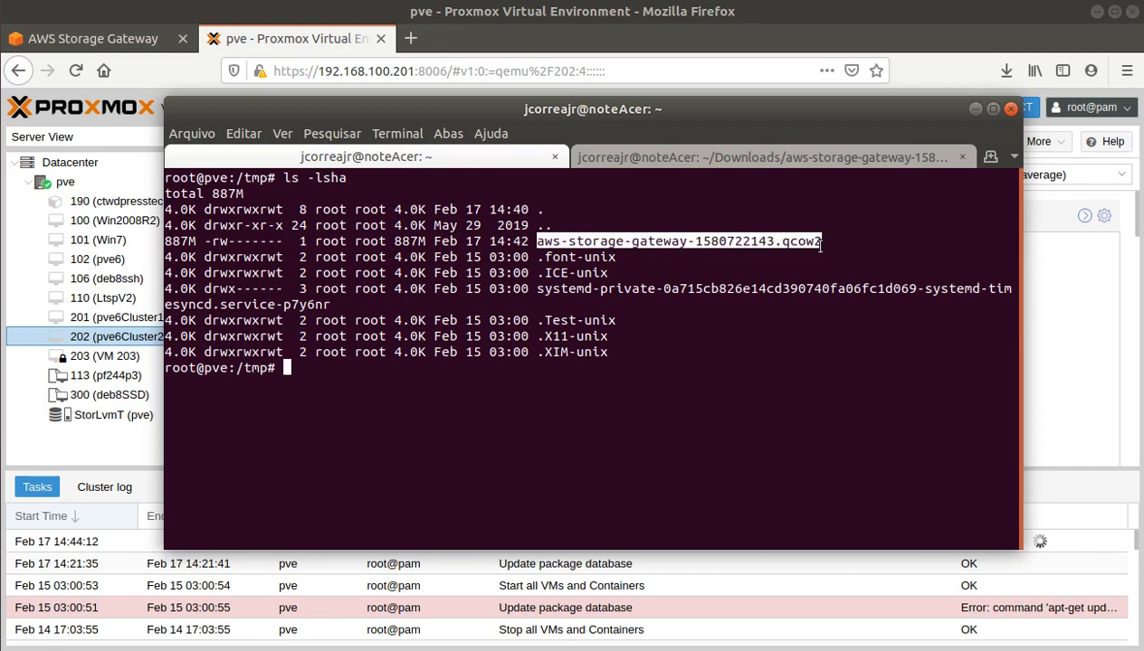
pyautogui.click(495, 16)
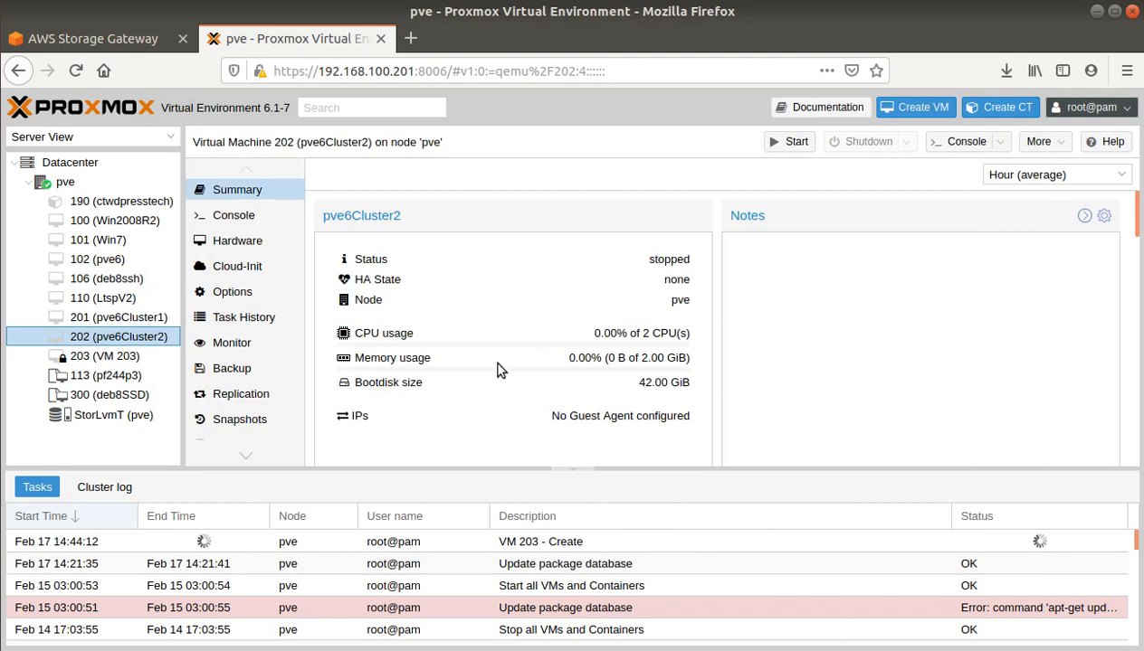
# Step: Detach VM 203's 2G Hard Disk (virtio0), then delete the resulting Unused Disk 0
pyautogui.click(119, 356)
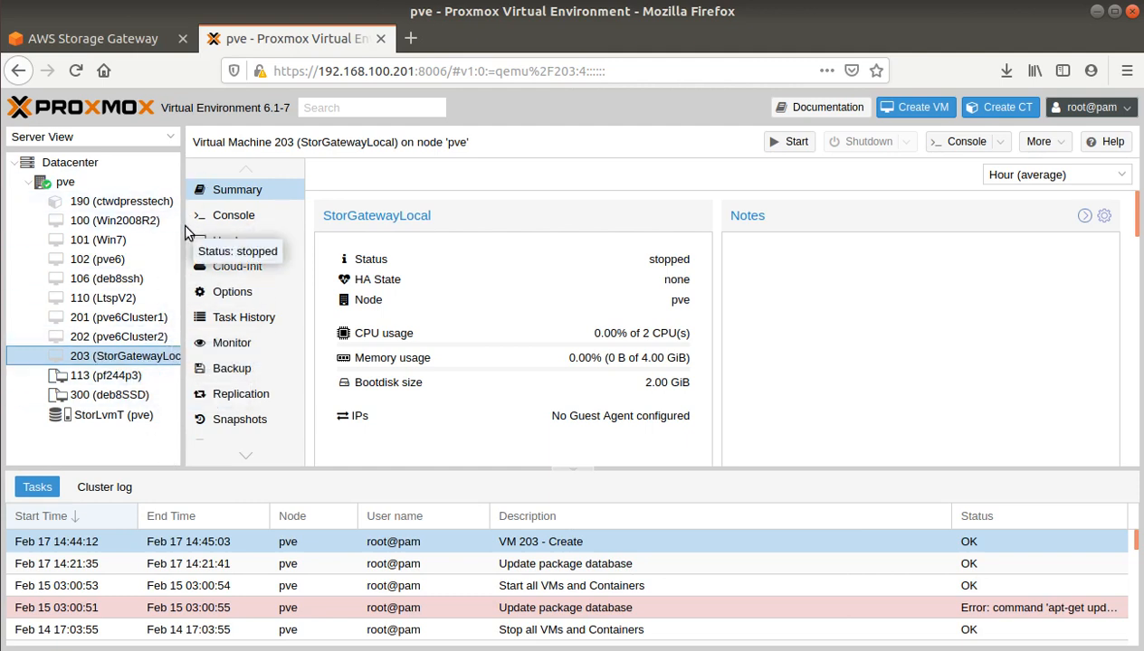
pyautogui.moveTo(179, 237); pyautogui.dragTo(217, 233)
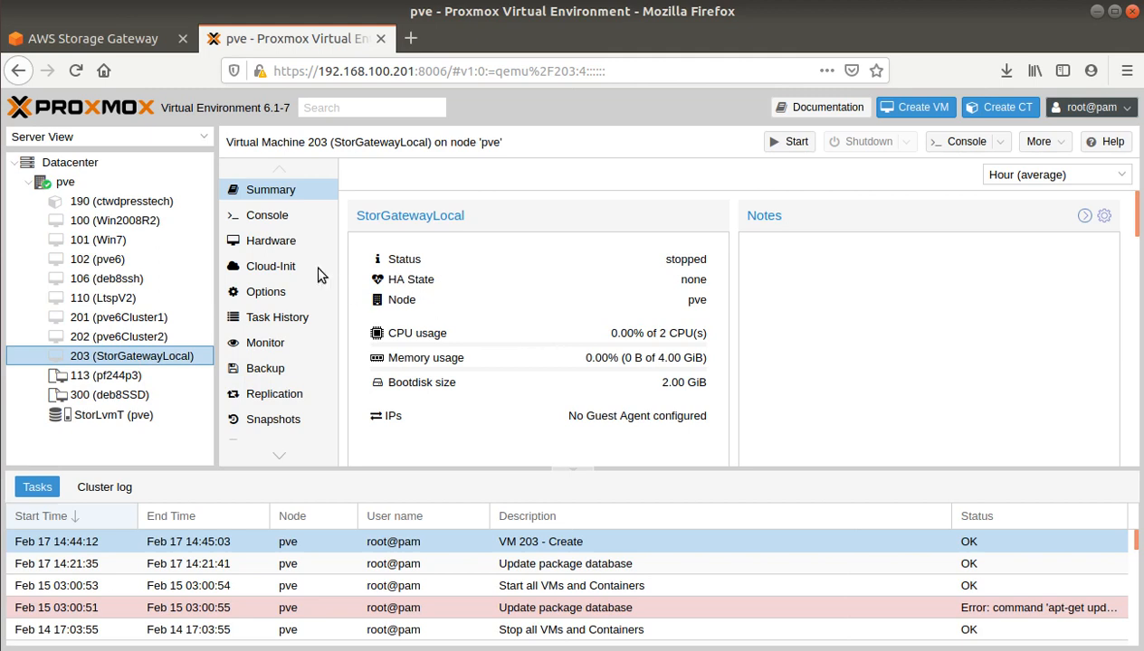
pyautogui.click(256, 250)
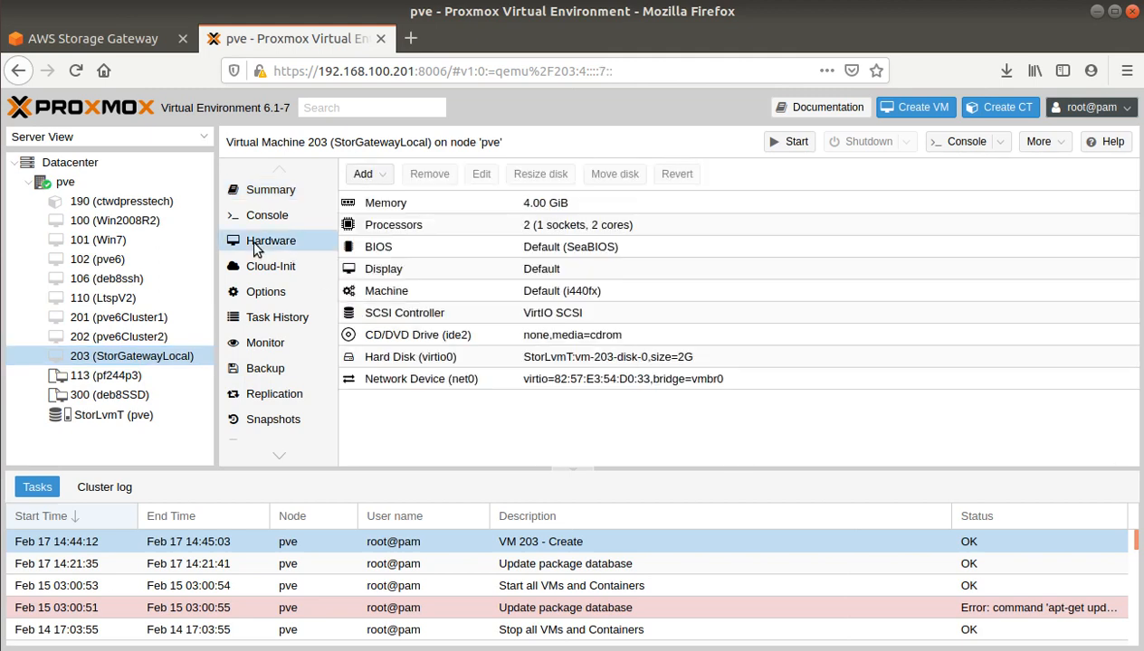
pyautogui.click(396, 358)
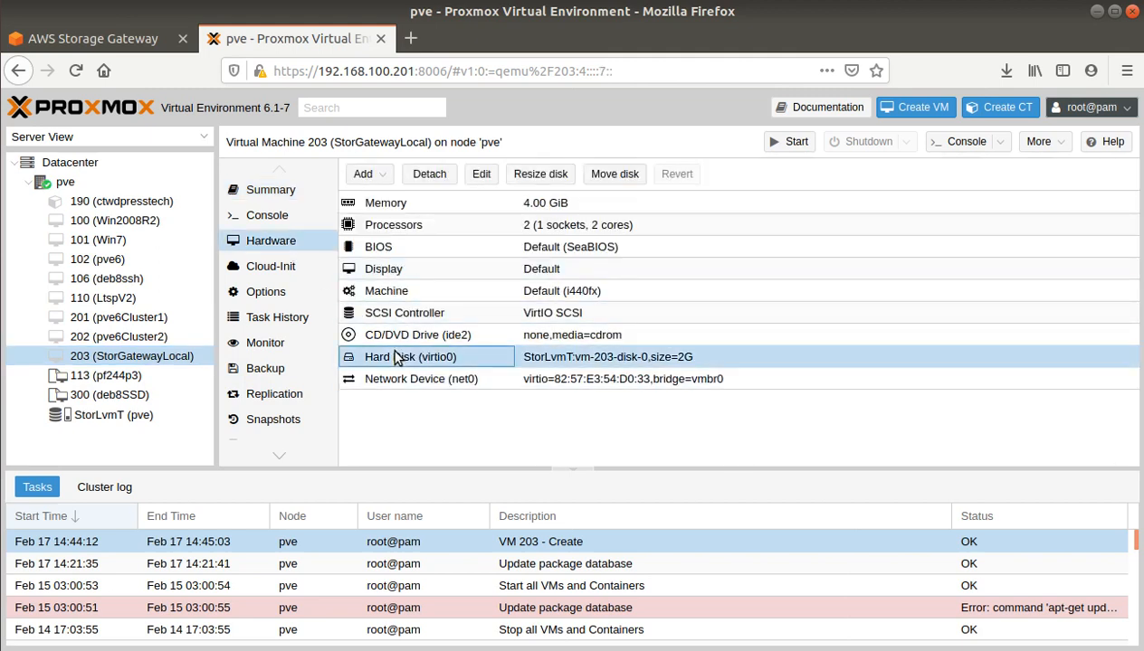
pyautogui.click(431, 176)
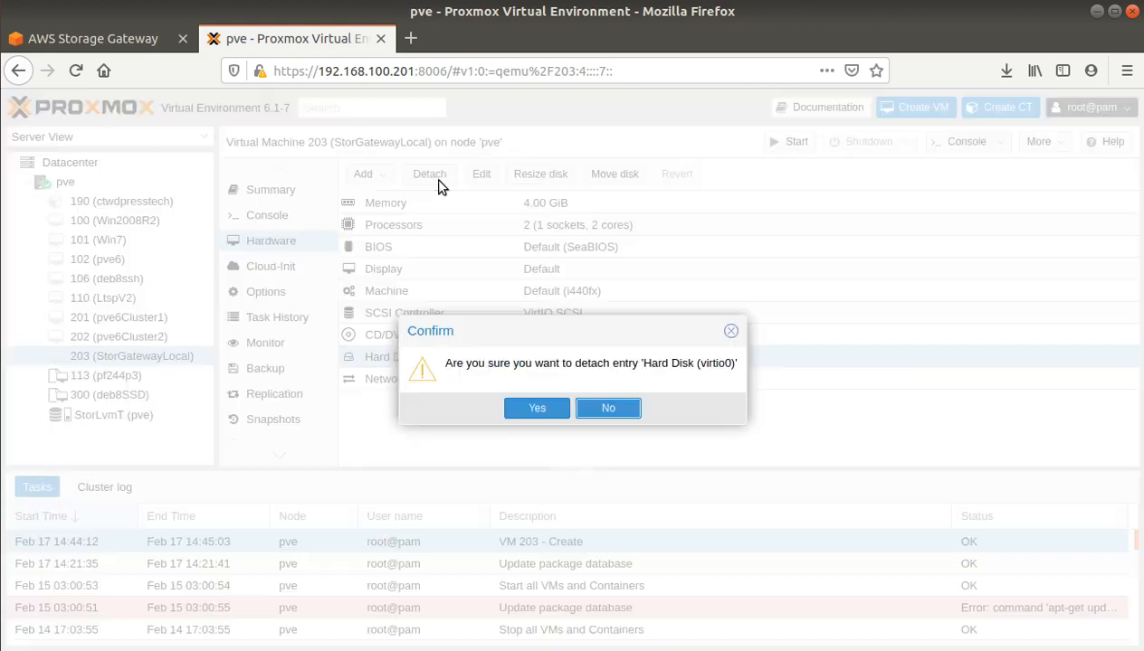
pyautogui.click(537, 409)
pyautogui.click(435, 380)
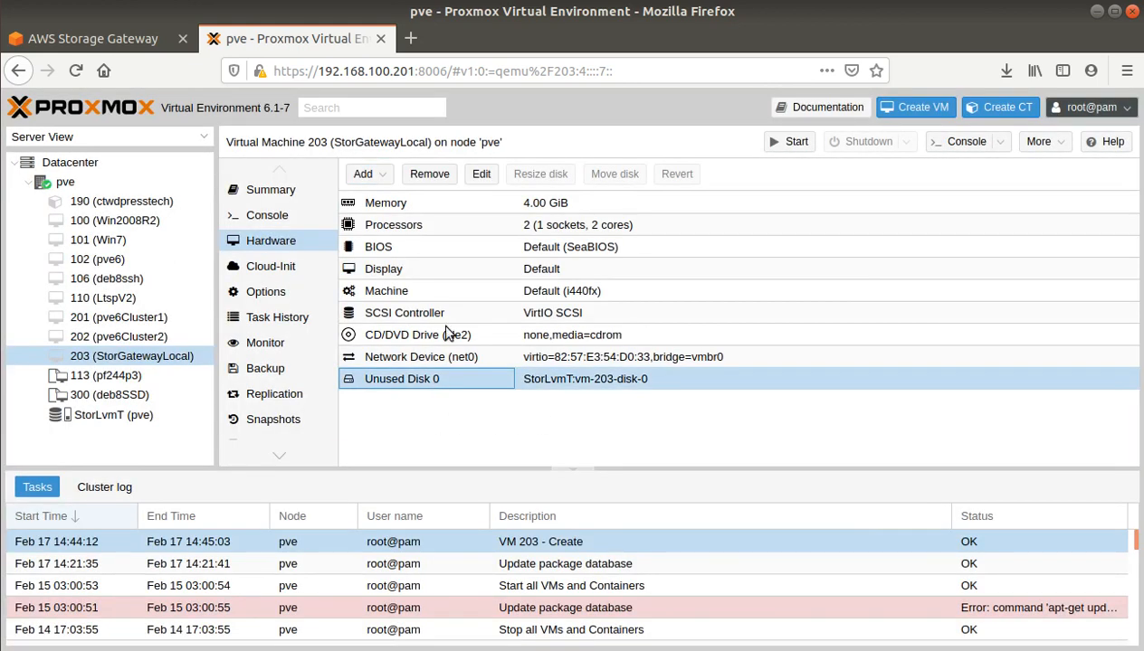
pyautogui.click(429, 174)
pyautogui.click(525, 413)
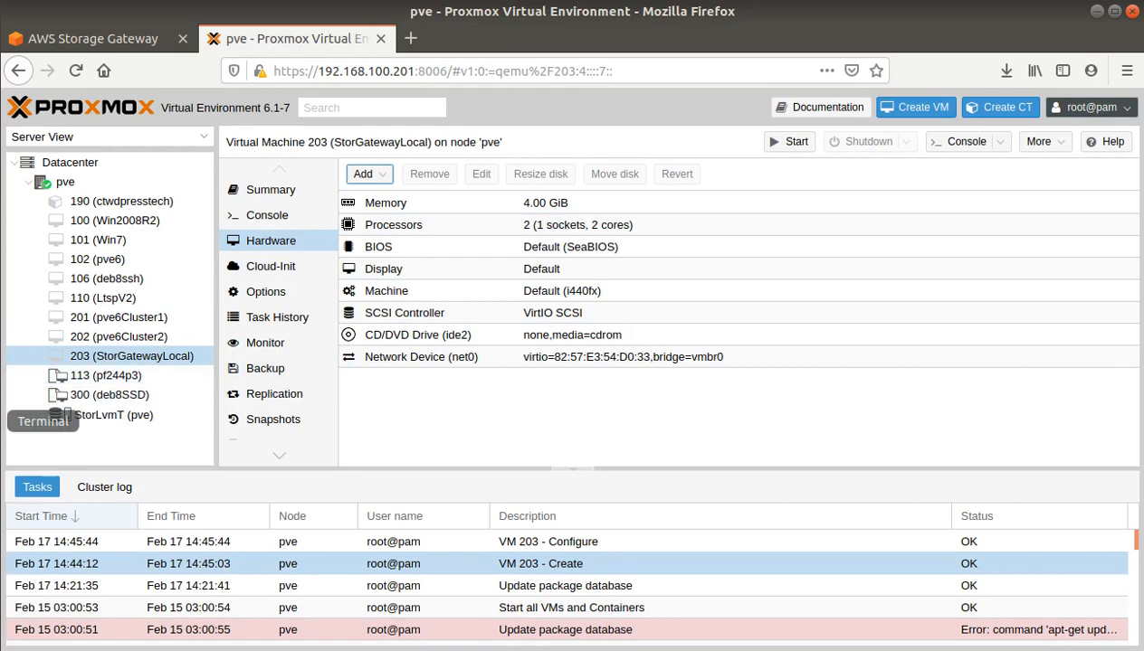
# Step: Display the usage help for qm importdisk in the terminal
pyautogui.click(3, 414)
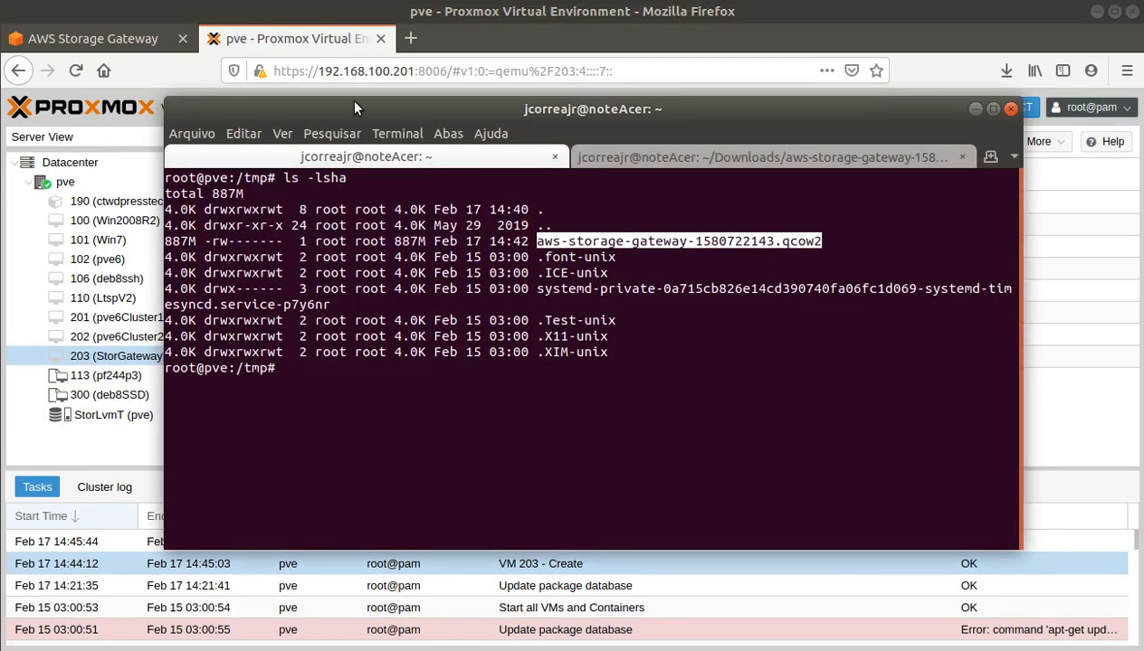
pyautogui.moveTo(355, 108); pyautogui.dragTo(423, 147)
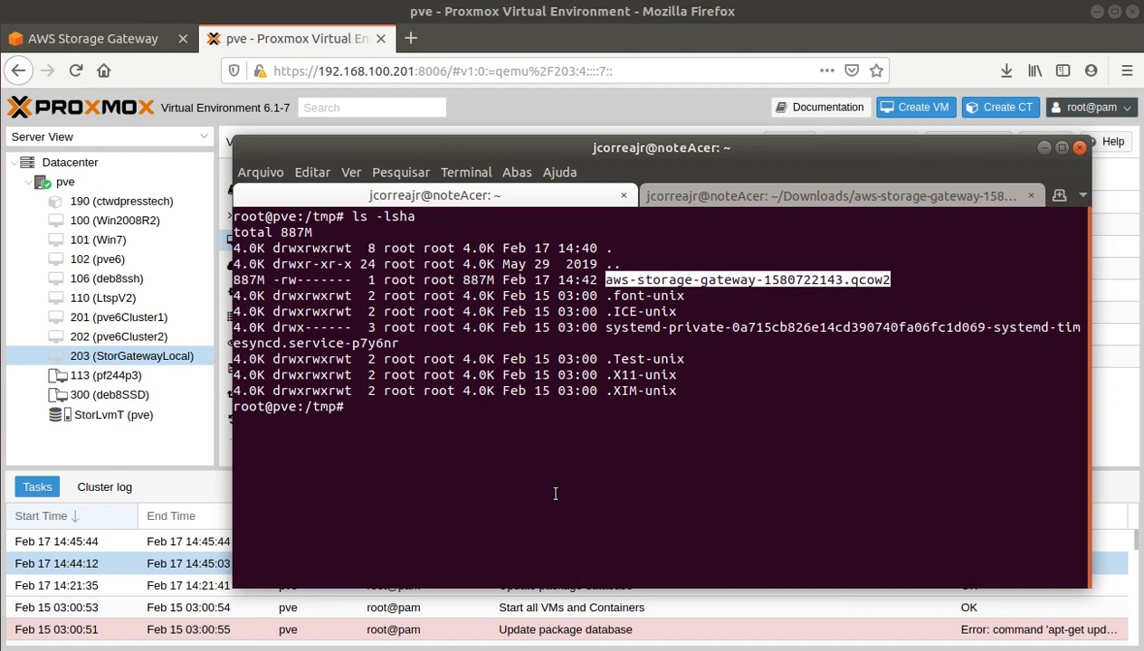
pyautogui.write('qm importdisk ')
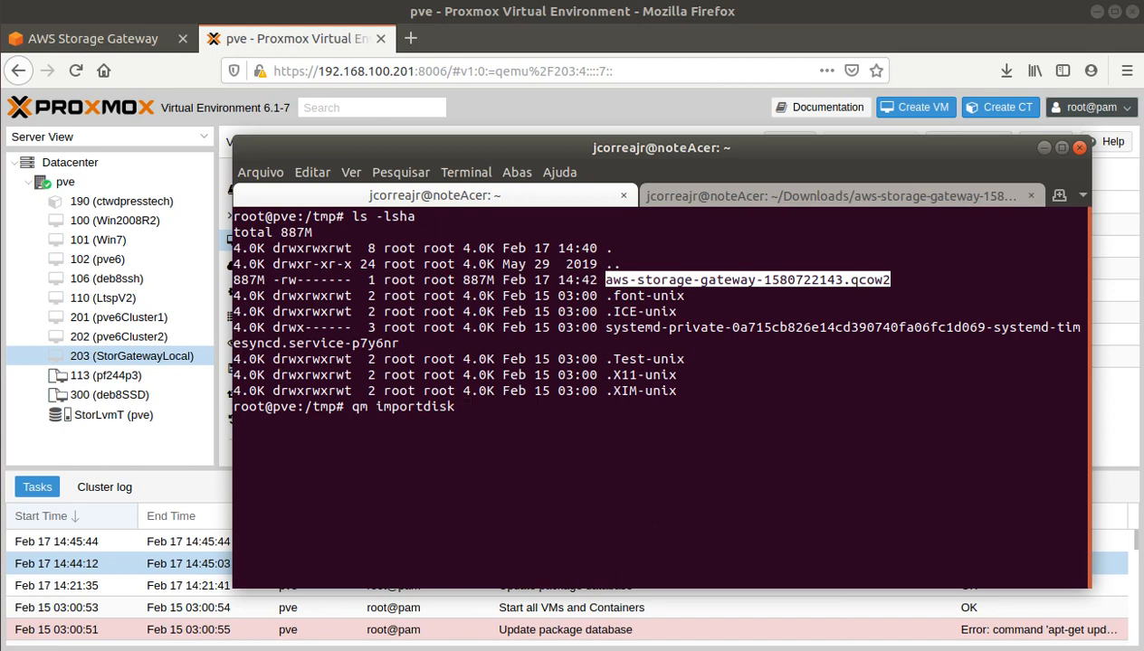
pyautogui.write('203')
pyautogui.press('BackSpace')
pyautogui.press('BackSpace')
pyautogui.press('BackSpace')
pyautogui.press('BackSpace')
pyautogui.press('Left')
pyautogui.hotkey('ctrl', 'Left')
pyautogui.write('help')
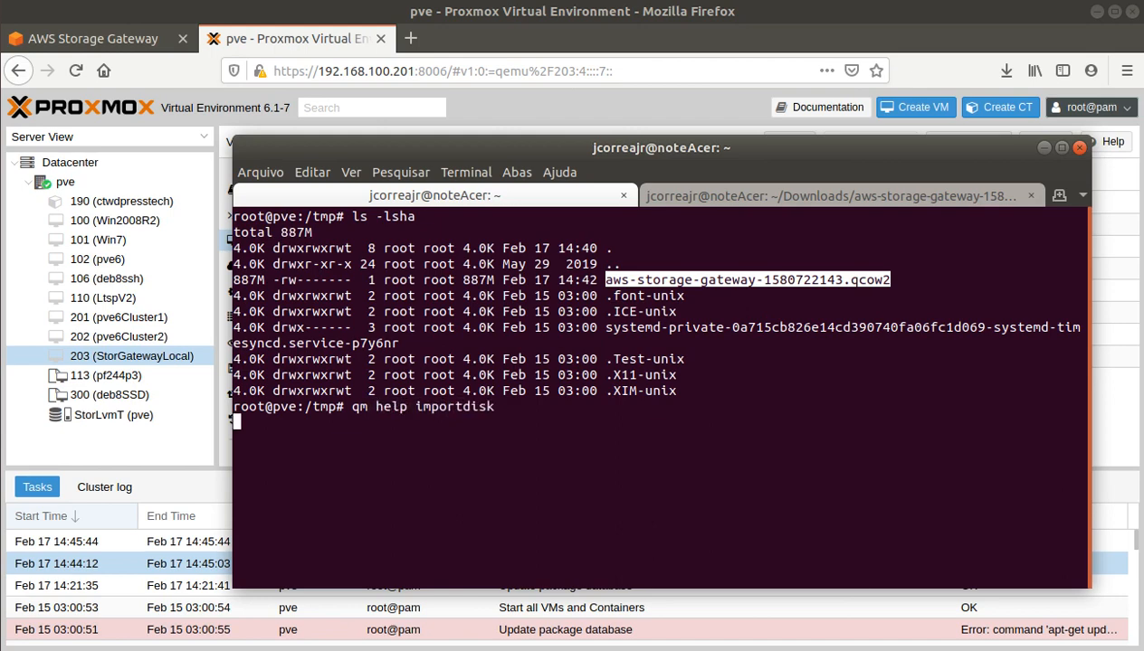
pyautogui.press('Return')
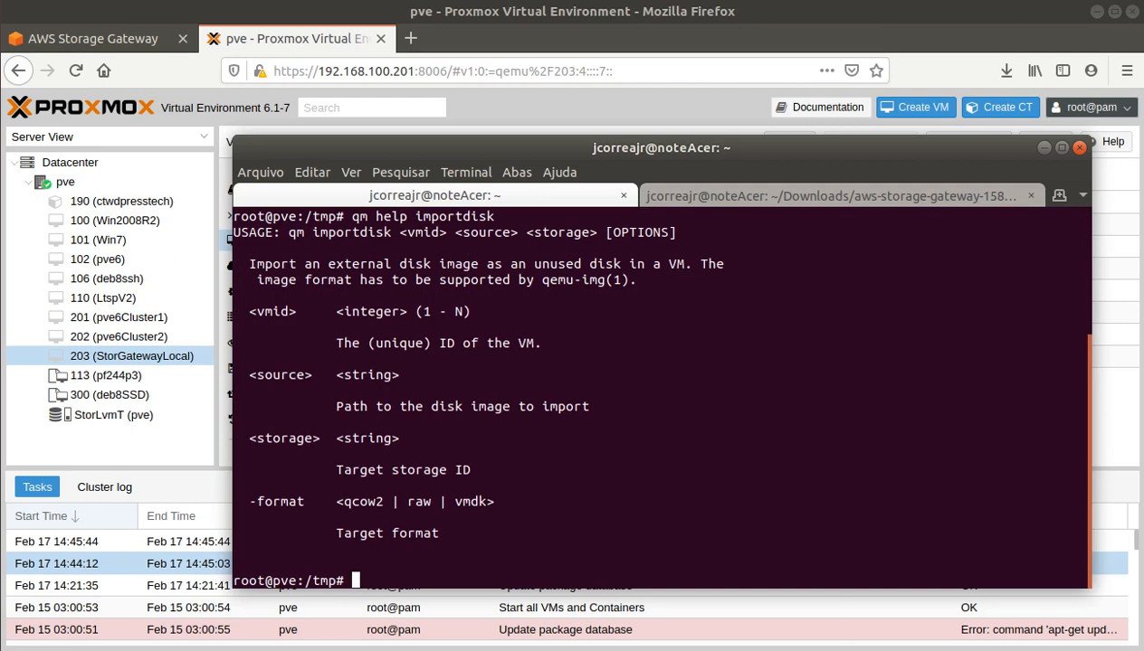
# Step: Run qm importdisk 203 /tmp/aws-storage-gateway-1580722143.qcow2 StorLvmT to import the gateway image
pyautogui.write('qm importdisk')
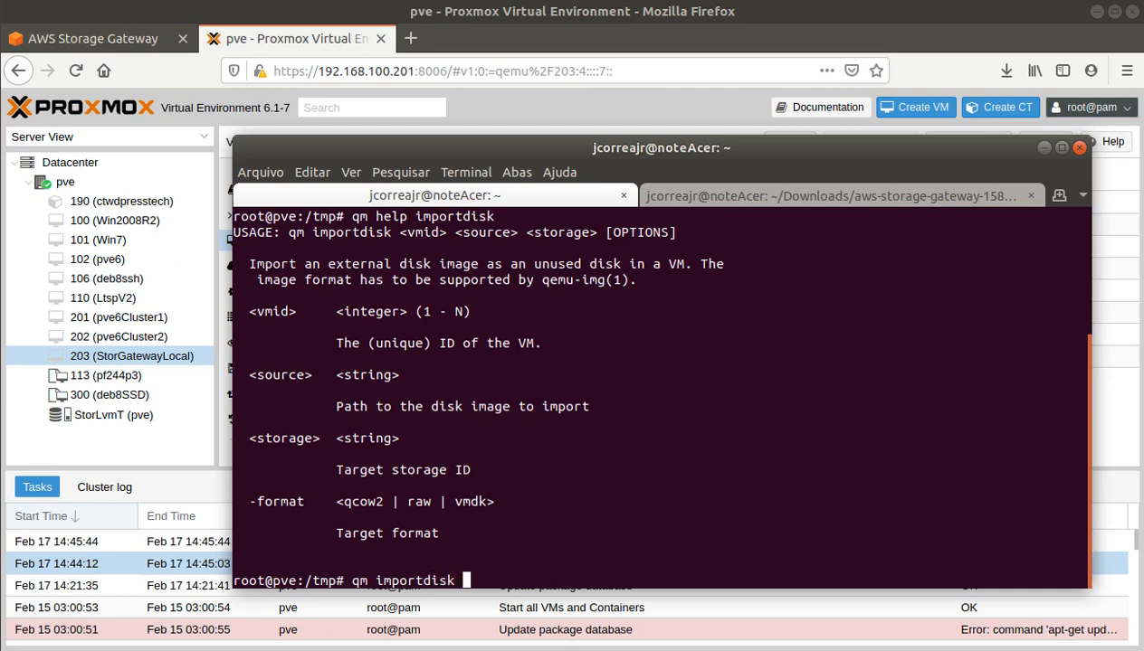
pyautogui.write(' 203 ')
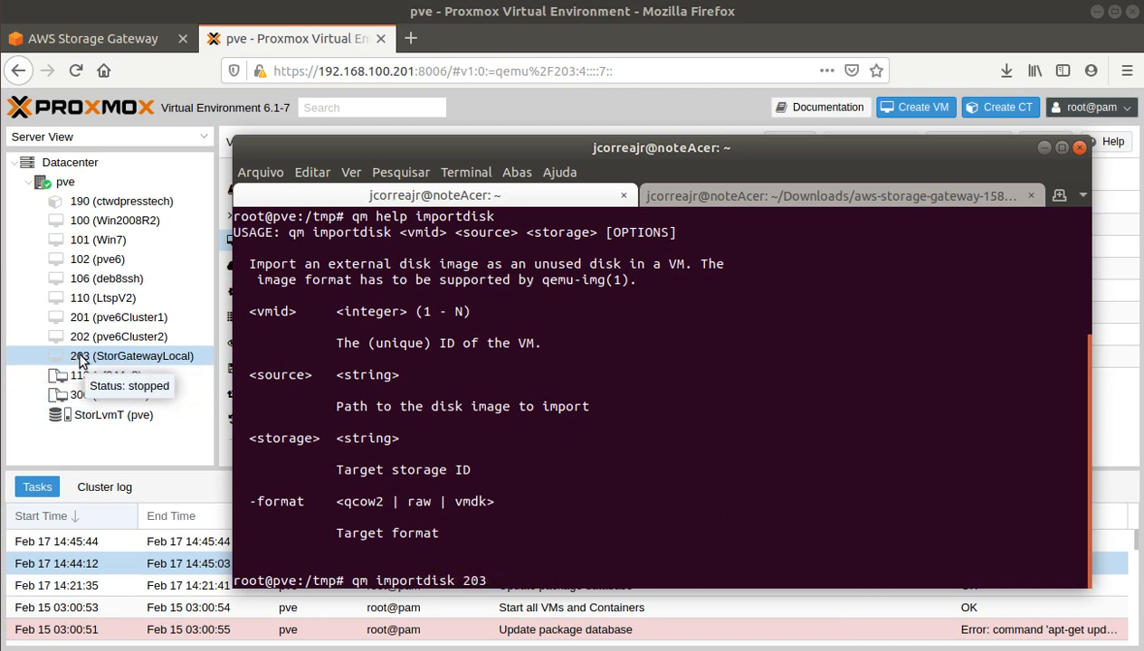
pyautogui.write('/')
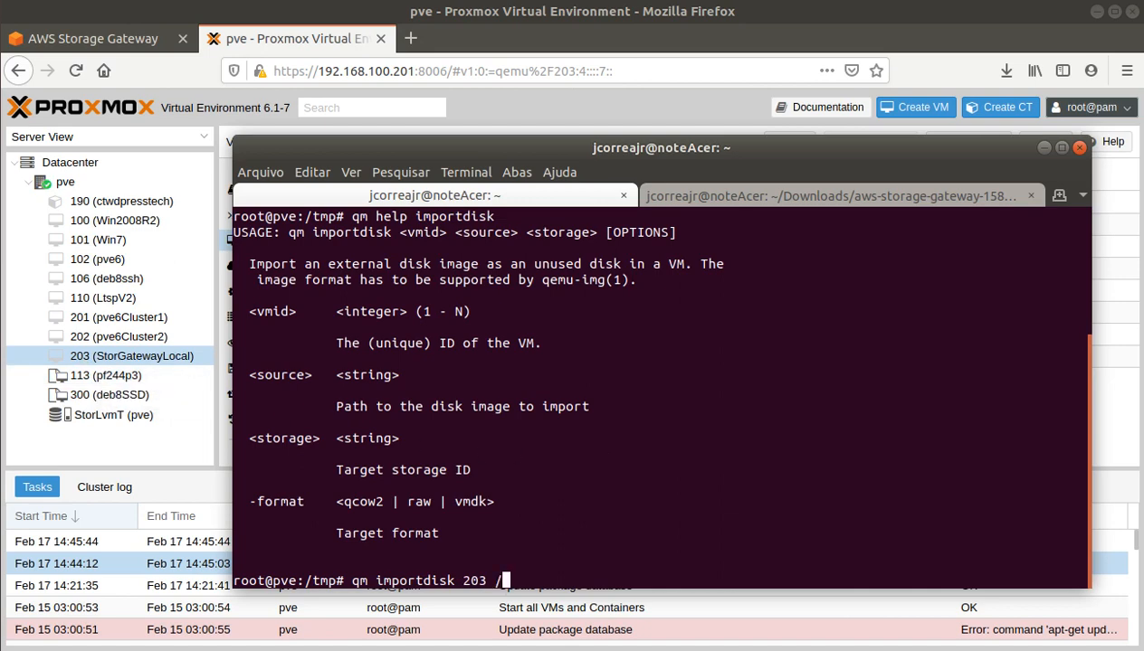
pyautogui.write('tmp/aws')
pyautogui.press('Tab')
pyautogui.write('StorLvmT --format')
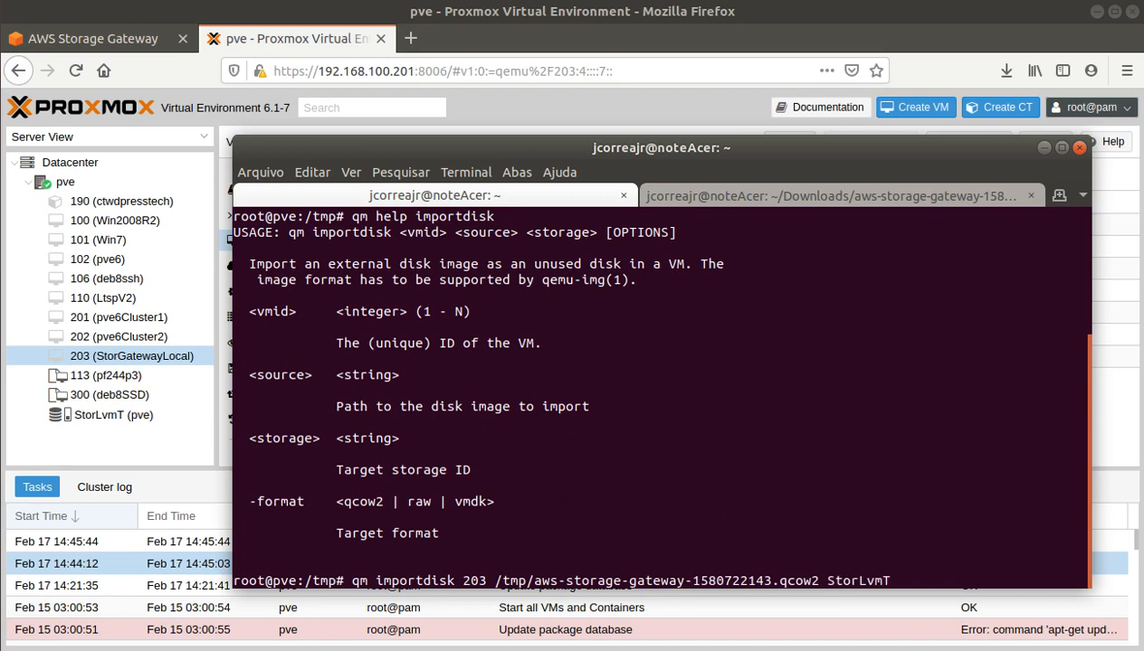
pyautogui.press('BackSpace')
pyautogui.press('BackSpace')
pyautogui.press('BackSpace')
pyautogui.press('BackSpace')
pyautogui.press('BackSpace')
pyautogui.press('BackSpace')
pyautogui.press('BackSpace')
pyautogui.press('BackSpace')
pyautogui.press('BackSpace')
pyautogui.press('BackSpace')
pyautogui.moveTo(496, 581); pyautogui.dragTo(819, 581)
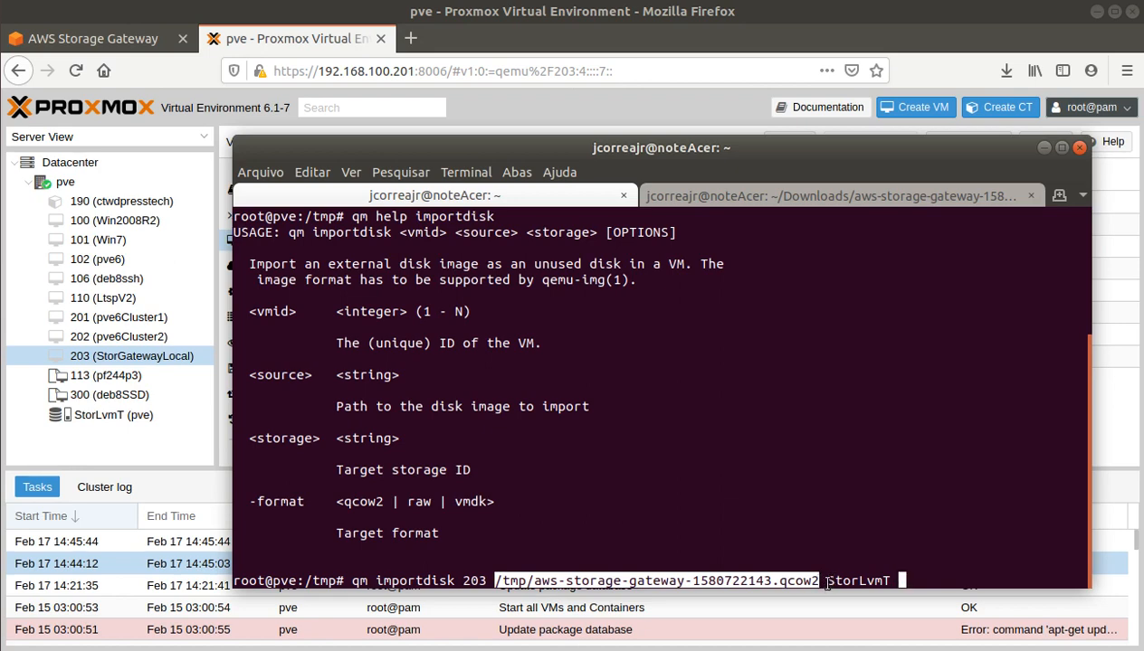
pyautogui.moveTo(825, 581); pyautogui.dragTo(887, 584)
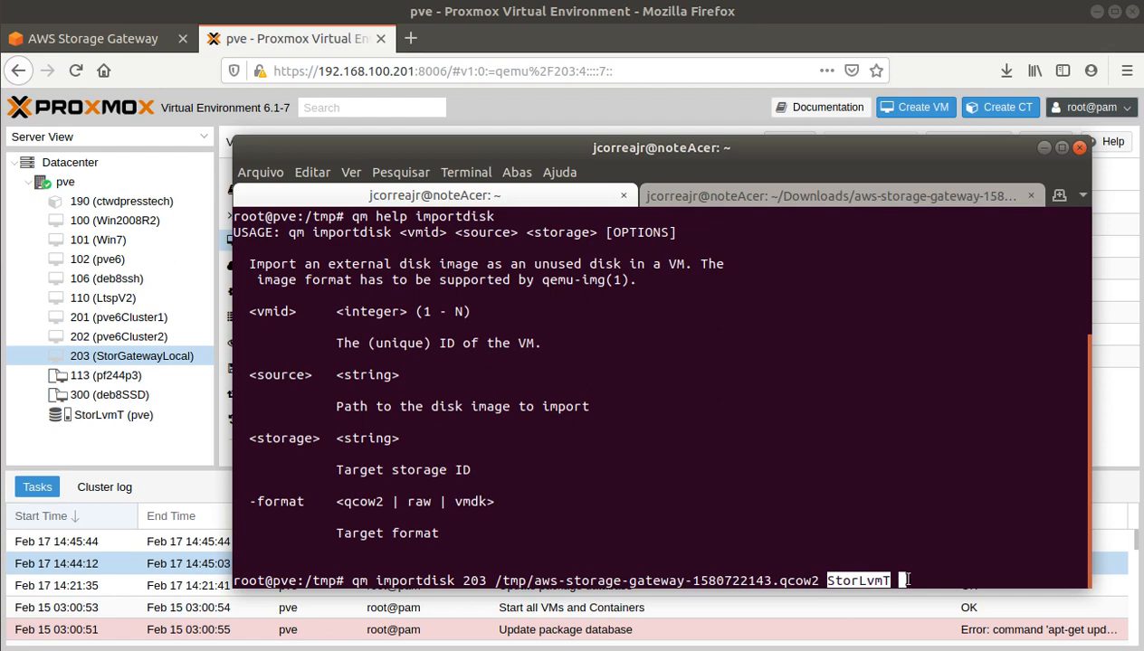
pyautogui.click(903, 554)
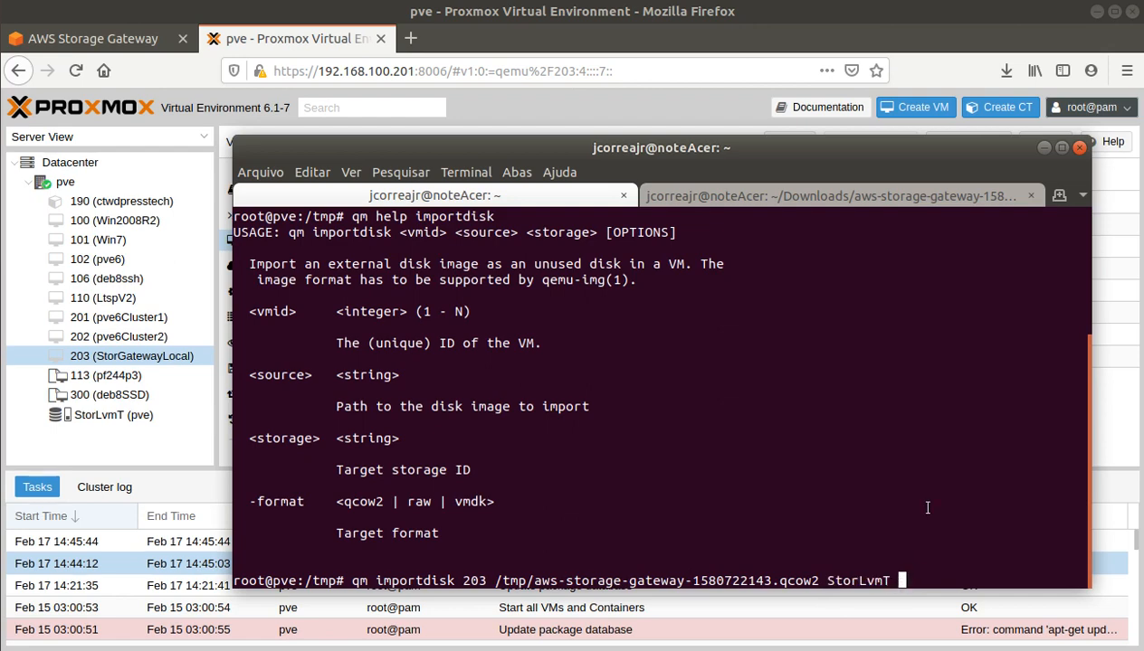
pyautogui.press('Return')
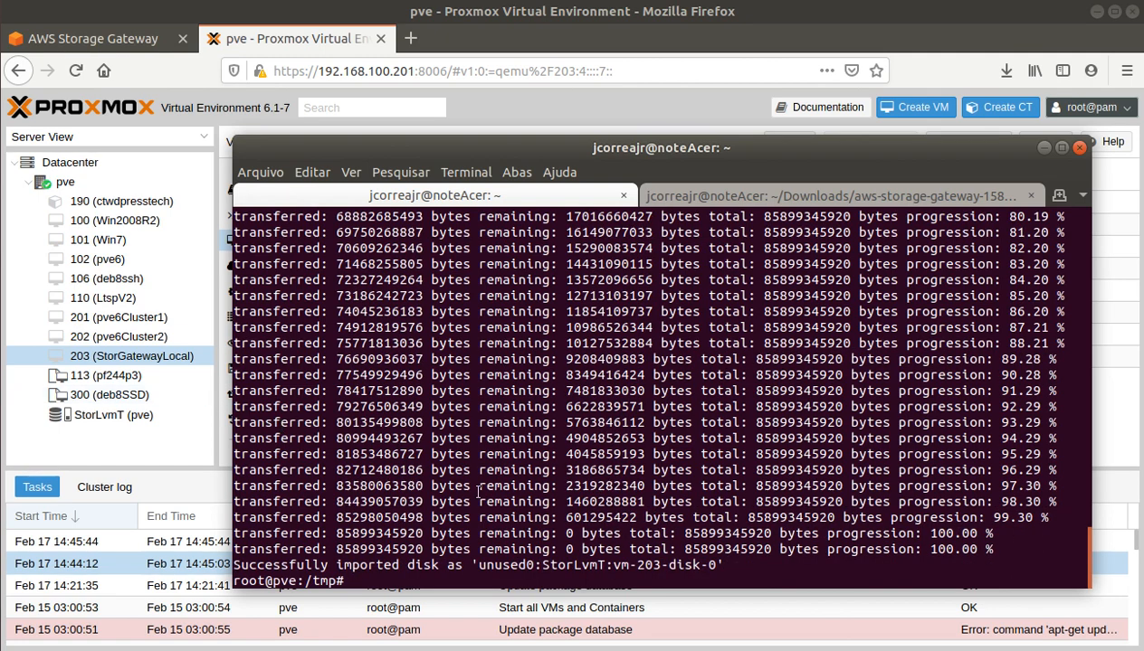
# Step: Confirm the import succeeded as unused0:StorLvmT:vm-203-disk-0 and return to the Proxmox web interface
pyautogui.moveTo(296, 565); pyautogui.dragTo(463, 565)
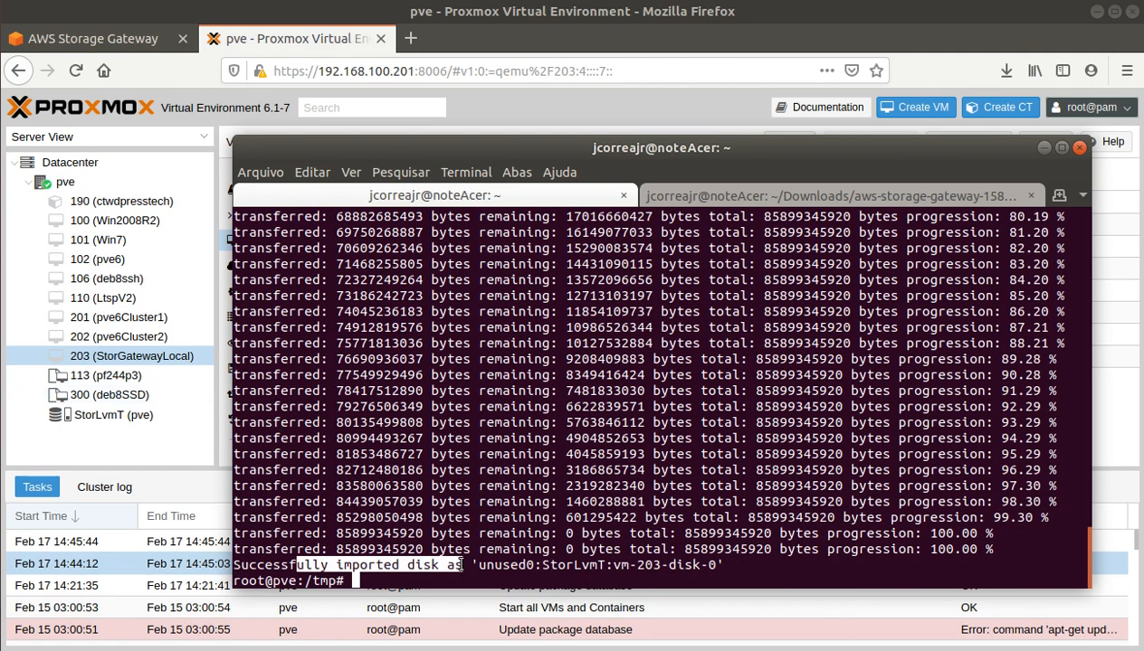
pyautogui.click(132, 362)
# Step: Attach Unused Disk 0 (StorLvmT:vm-203-disk-0, 80G) to VM 203 as VirtIO Block virtio0
pyautogui.click(438, 380)
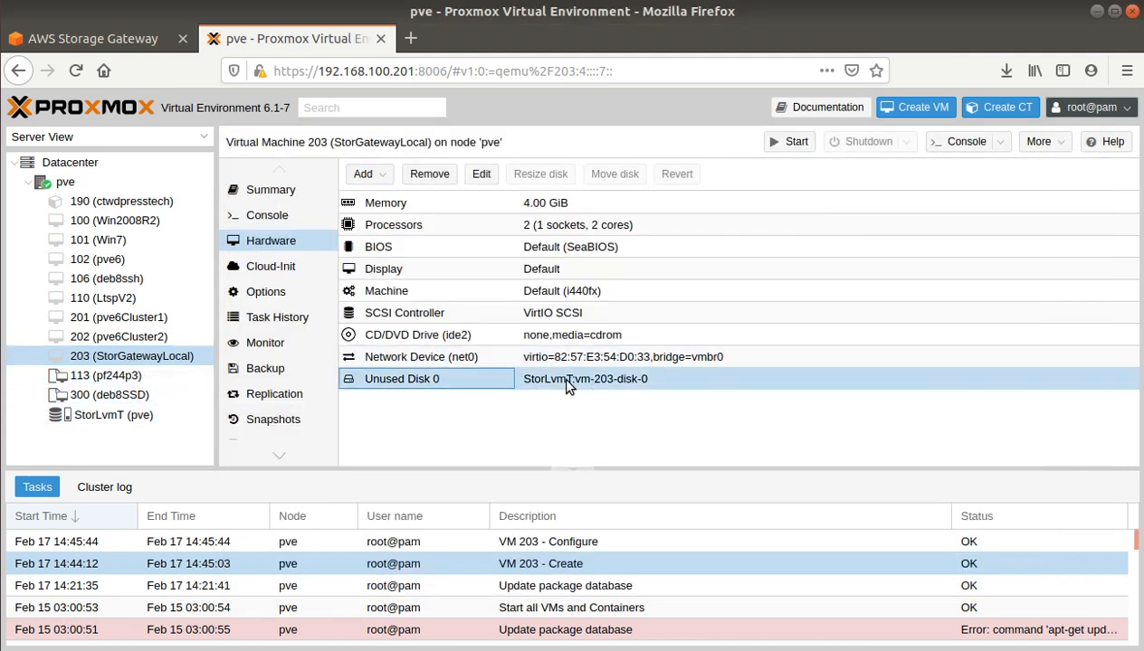
pyautogui.click(481, 173)
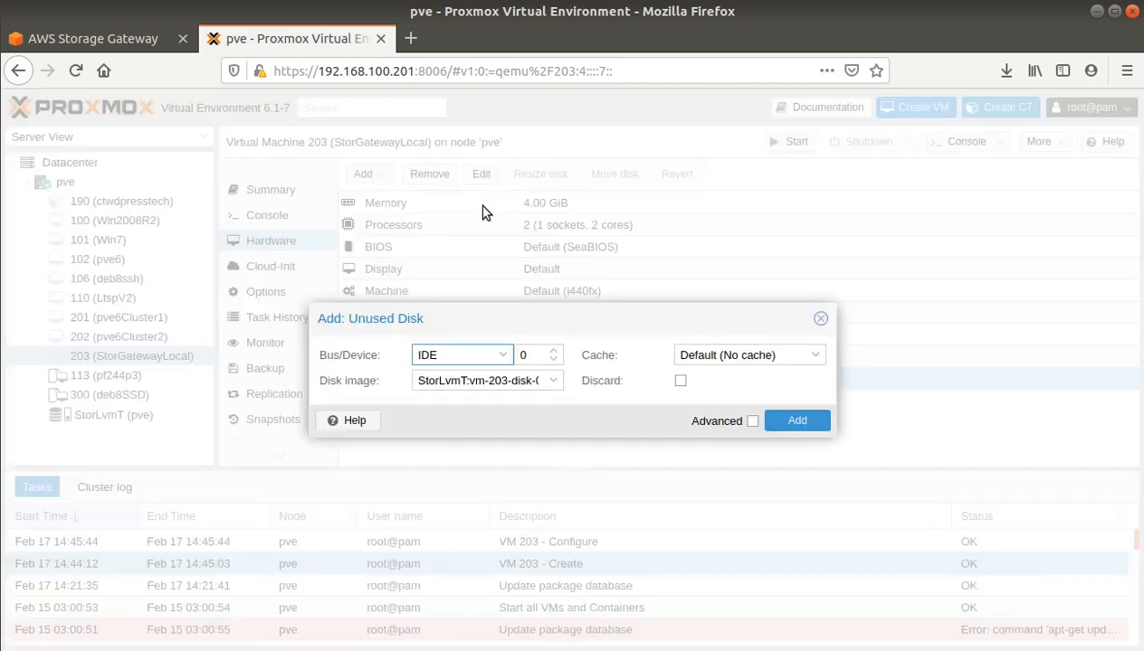
pyautogui.click(503, 354)
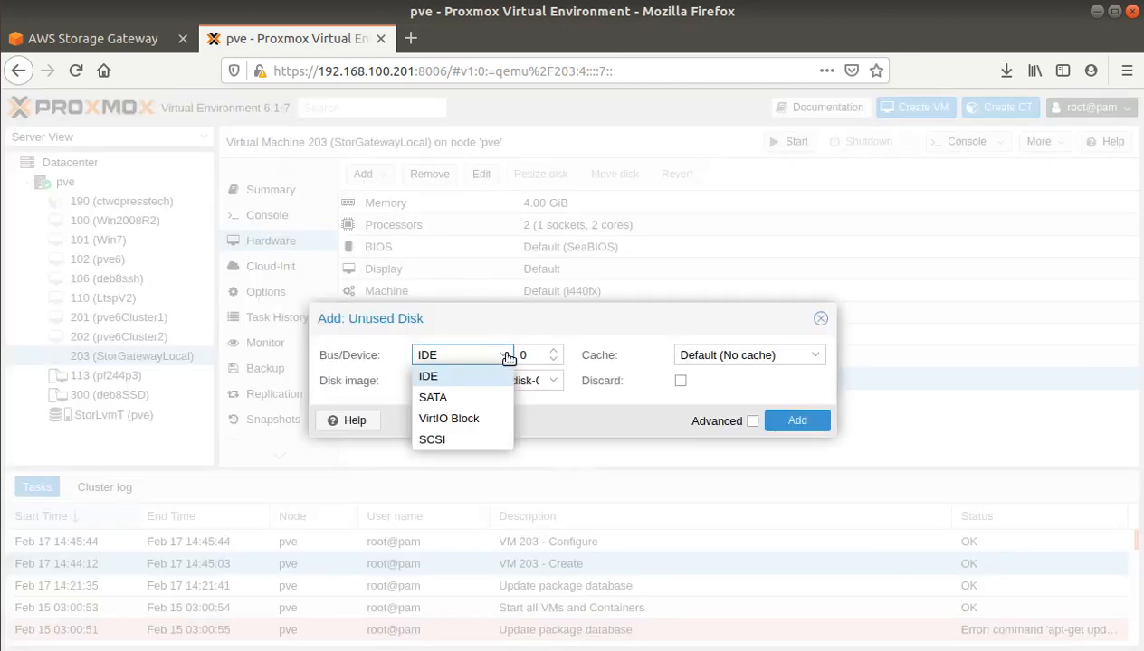
pyautogui.click(443, 419)
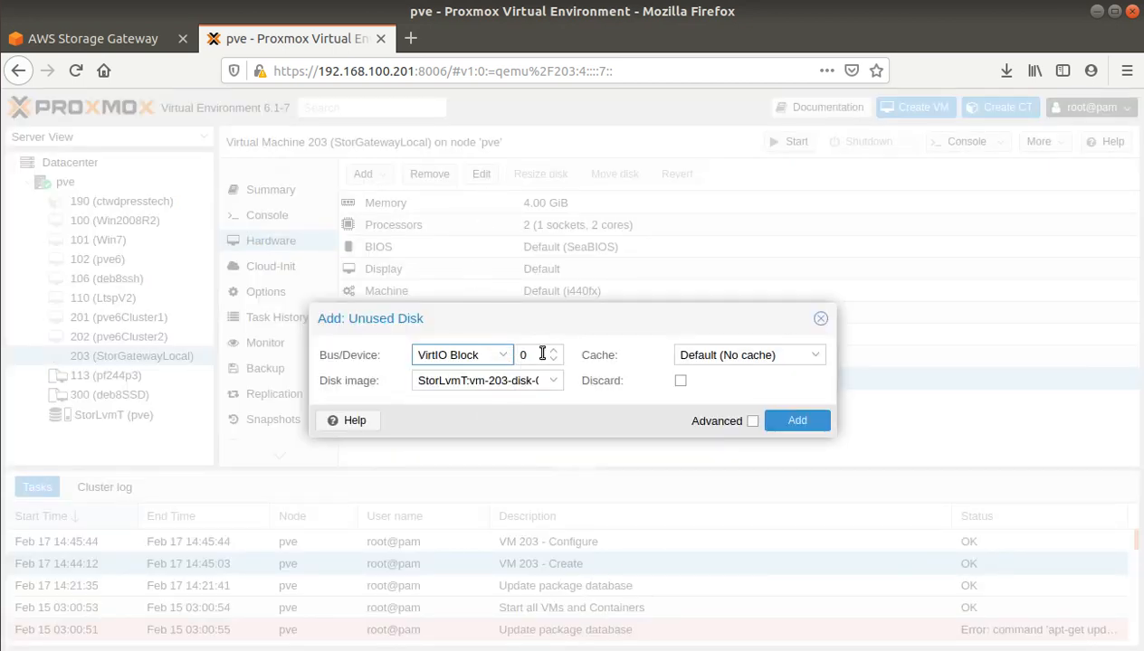
pyautogui.click(796, 420)
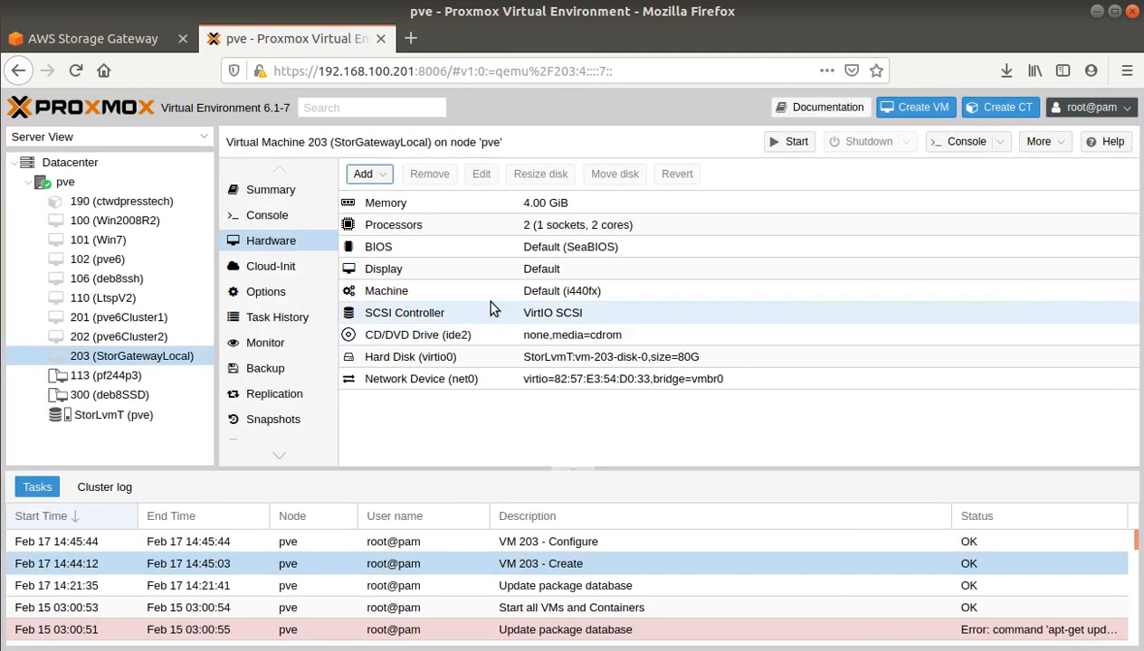
pyautogui.click(420, 359)
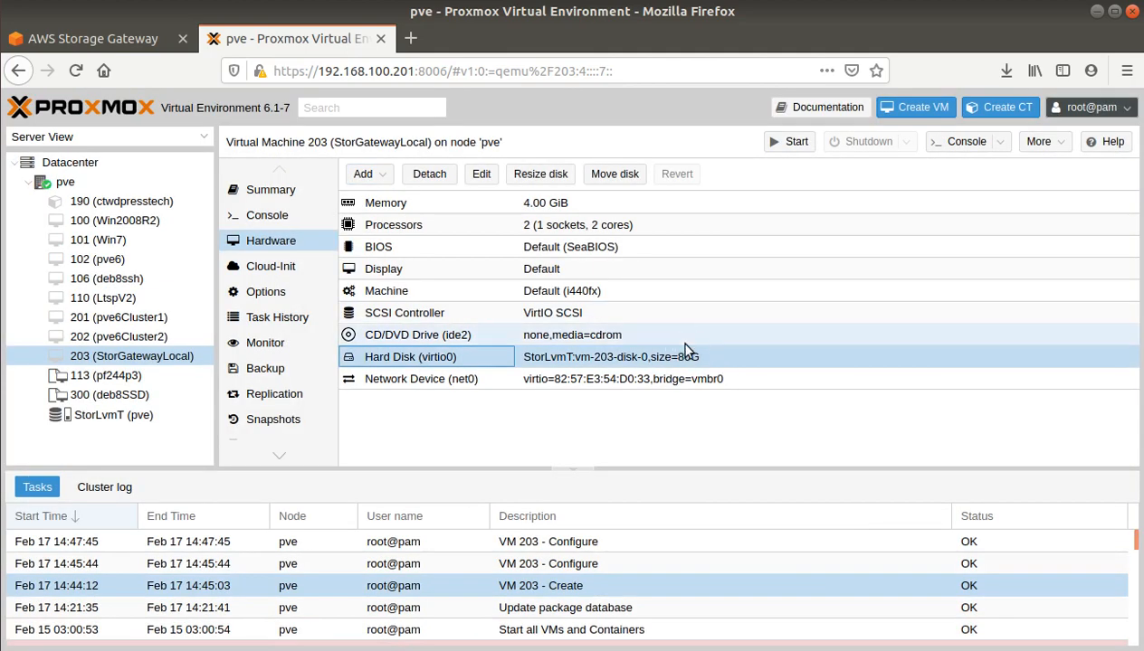
# Step: Start VM 203 and connect to its console to watch it boot
pyautogui.click(792, 143)
pyautogui.click(294, 219)
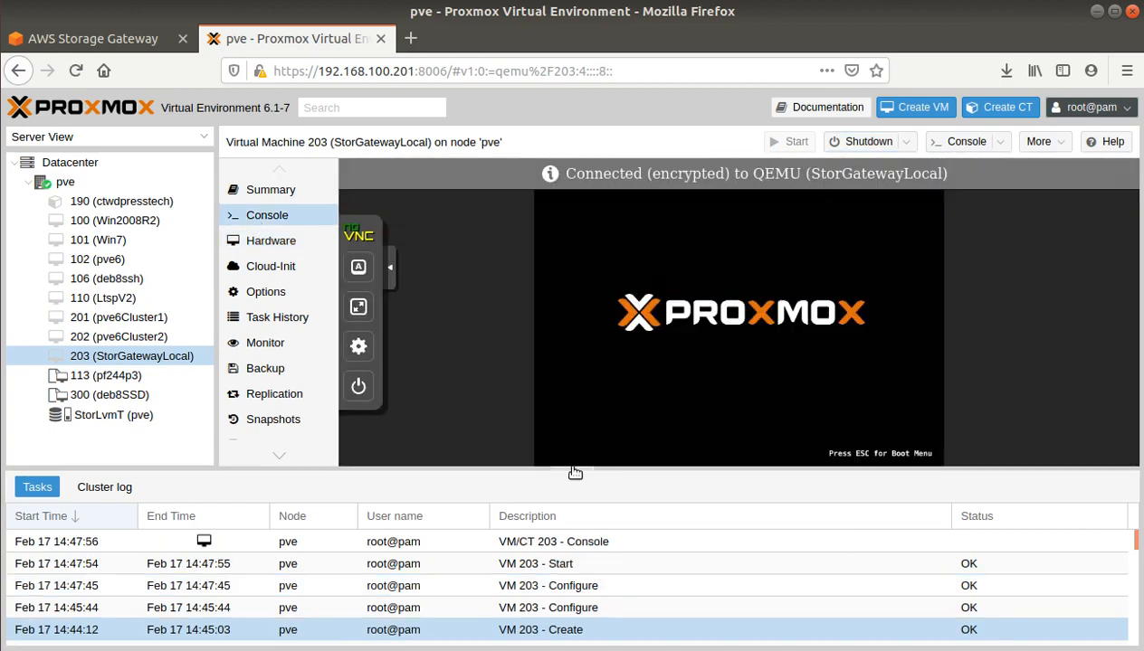
pyautogui.click(573, 470)
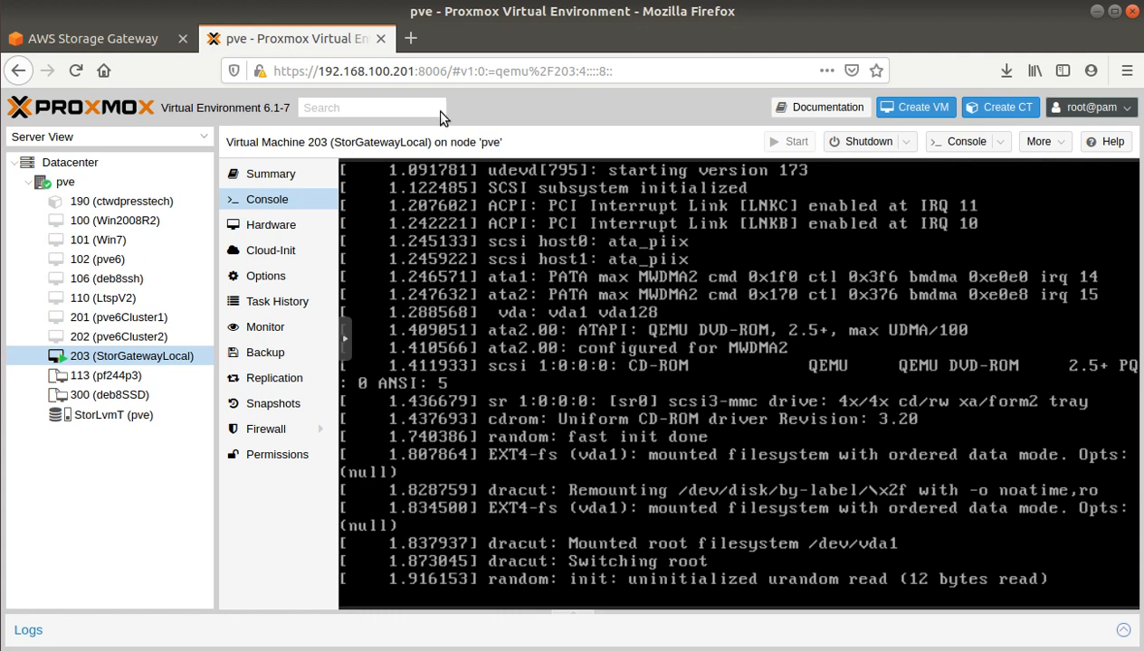
pyautogui.click(102, 47)
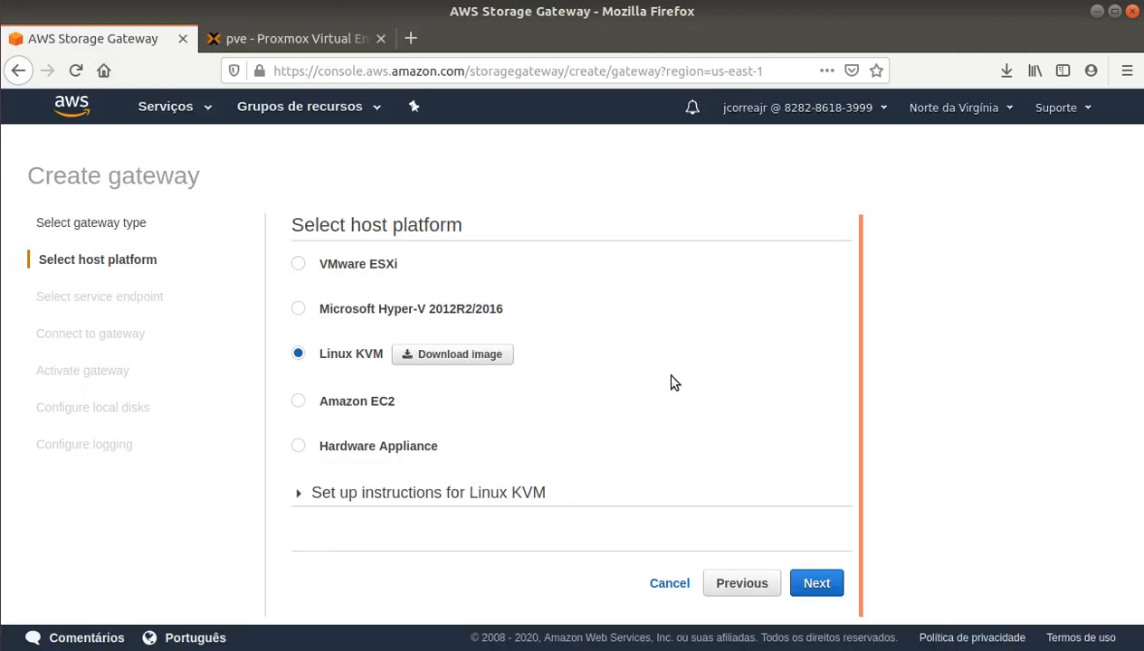
# Step: Review the Linux KVM setup instructions, then continue past the Public service endpoint to Connect to gateway
pyautogui.scroll(-1, 668, 312)
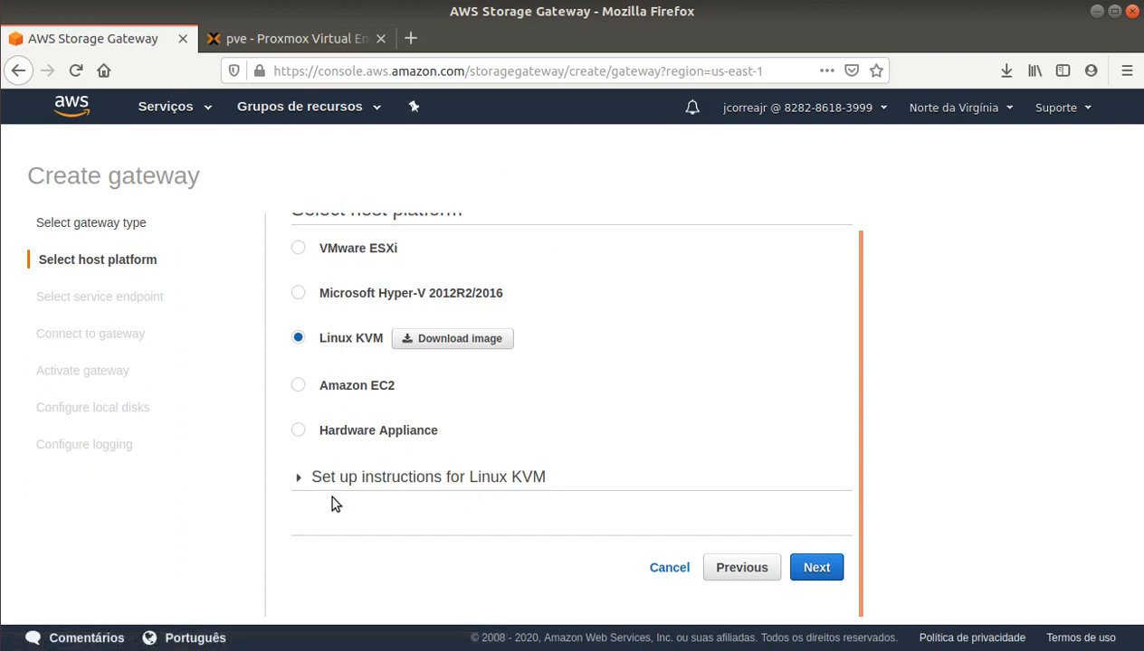
pyautogui.click(298, 477)
pyautogui.scroll(-2, 410, 471)
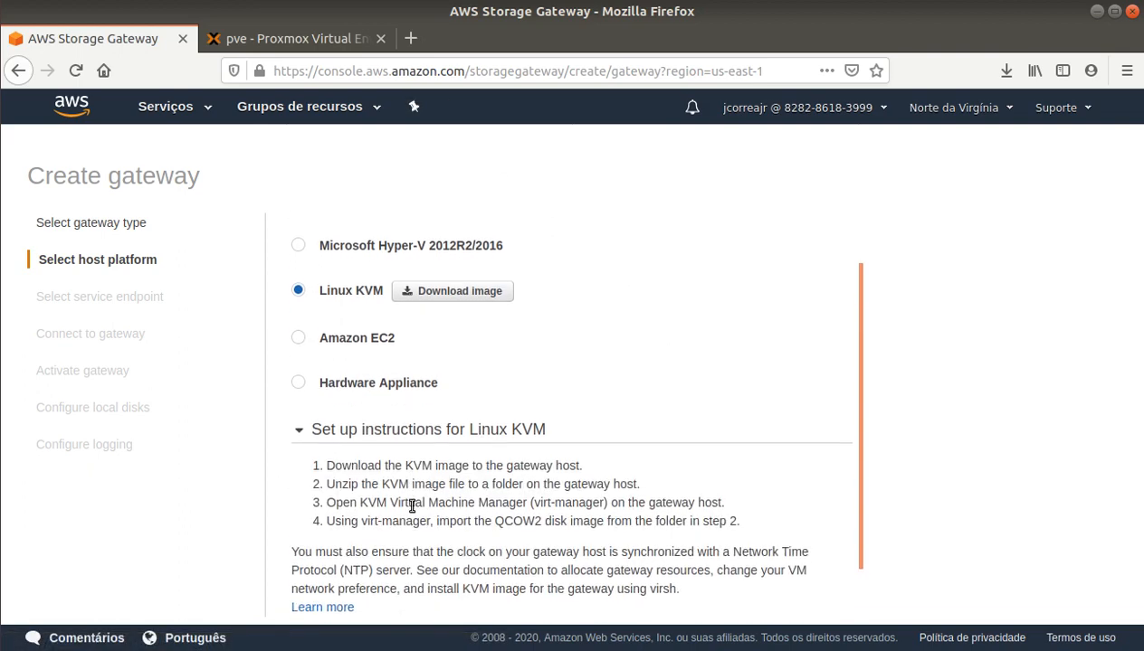
pyautogui.scroll(-1, 439, 479)
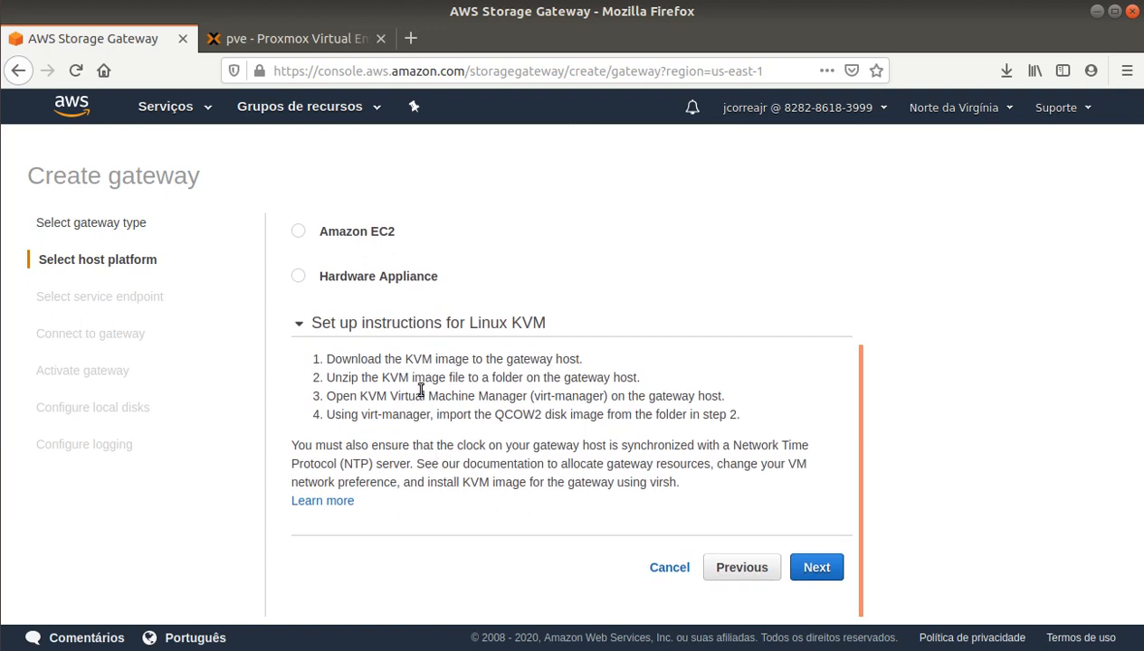
pyautogui.scroll(2, 434, 394)
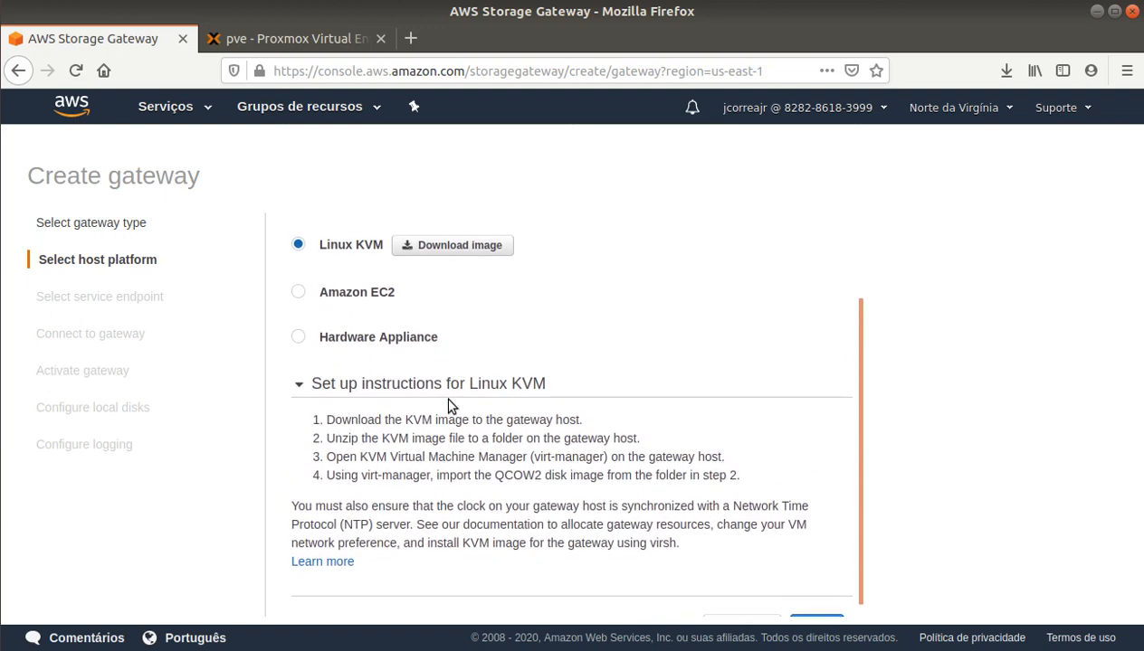
pyautogui.scroll(-1, 451, 404)
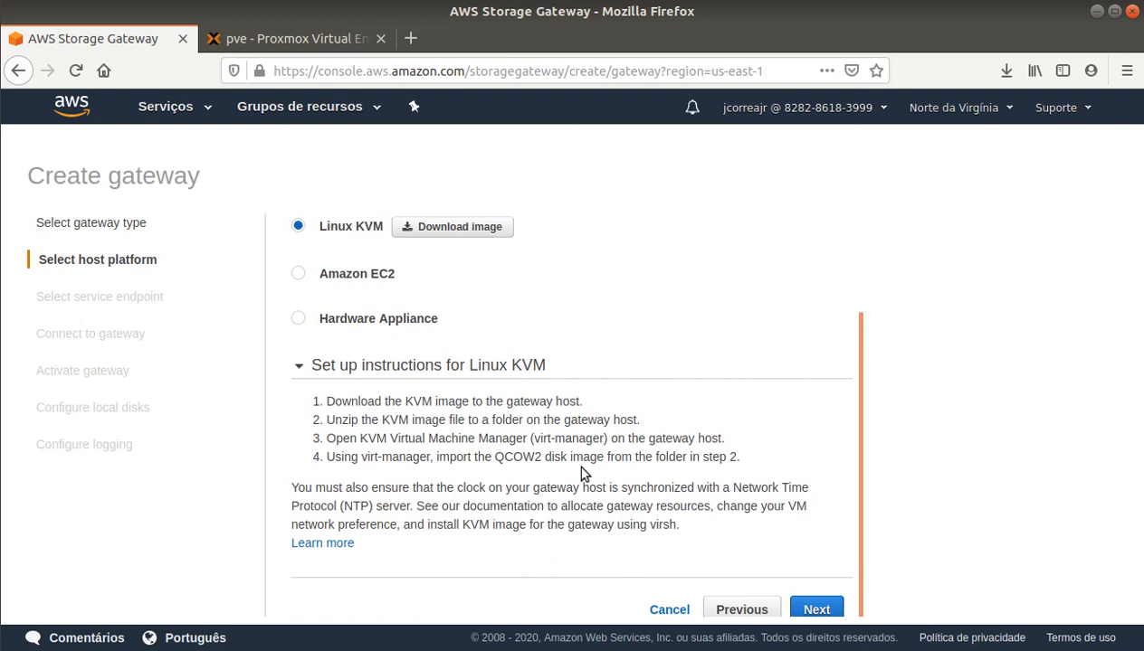
pyautogui.scroll(3, 556, 477)
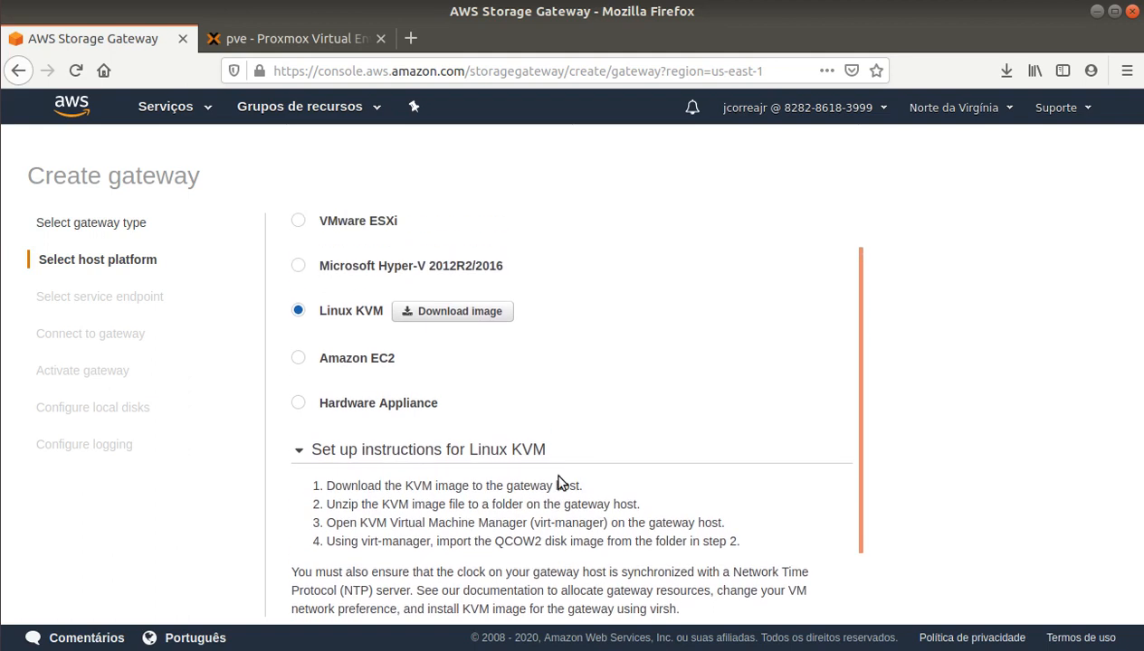
pyautogui.scroll(-2, 558, 482)
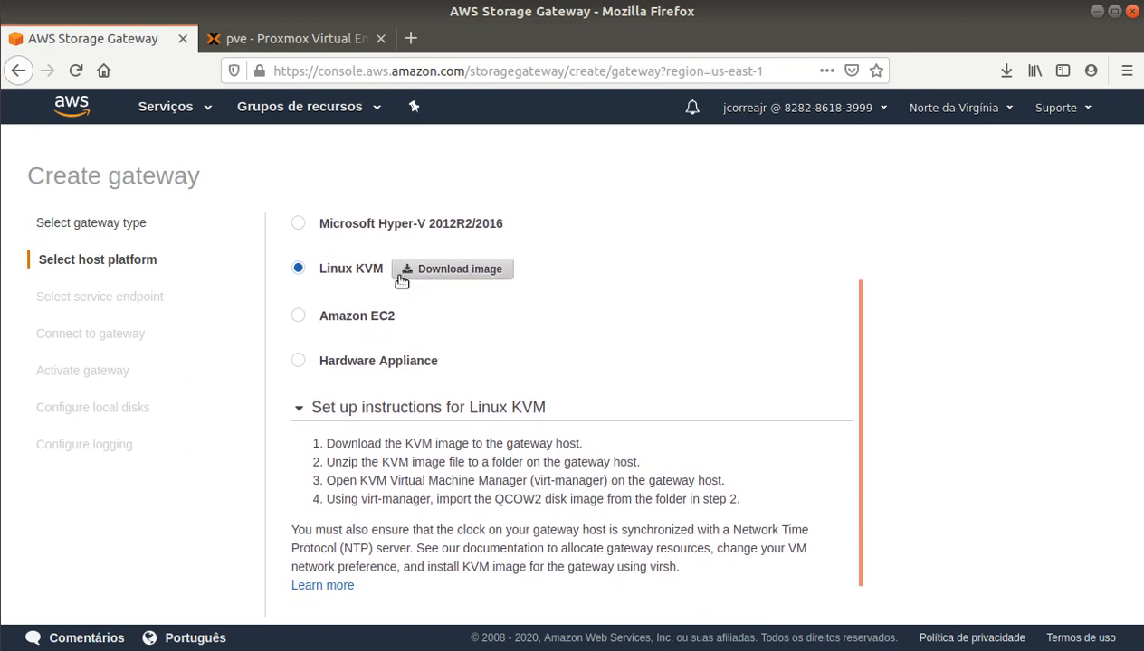
pyautogui.scroll(-3, 646, 366)
pyautogui.click(817, 570)
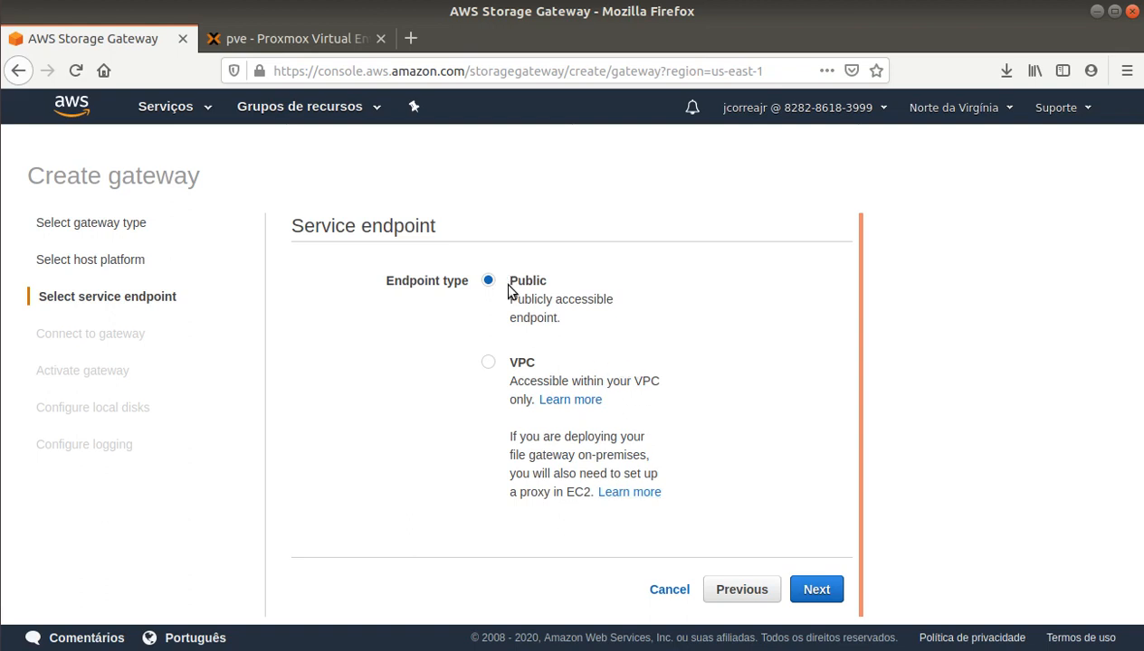
pyautogui.click(813, 591)
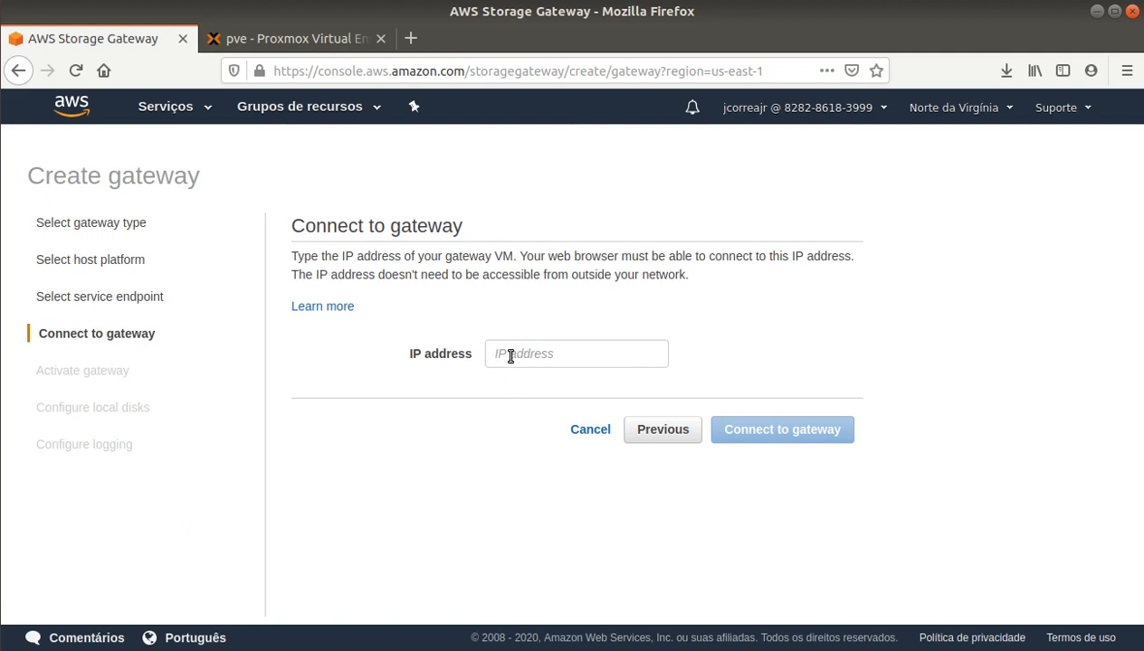
# Step: Log in to VM 203's console as admin with the account password
pyautogui.click(280, 38)
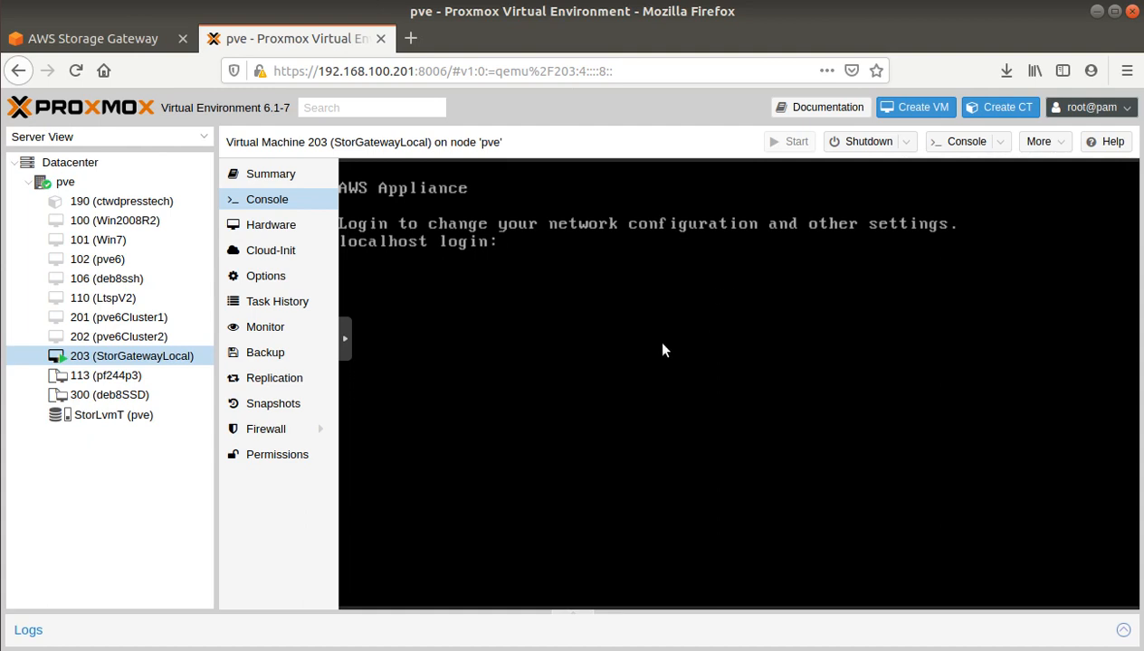
pyautogui.write('admin')
pyautogui.press('Return')
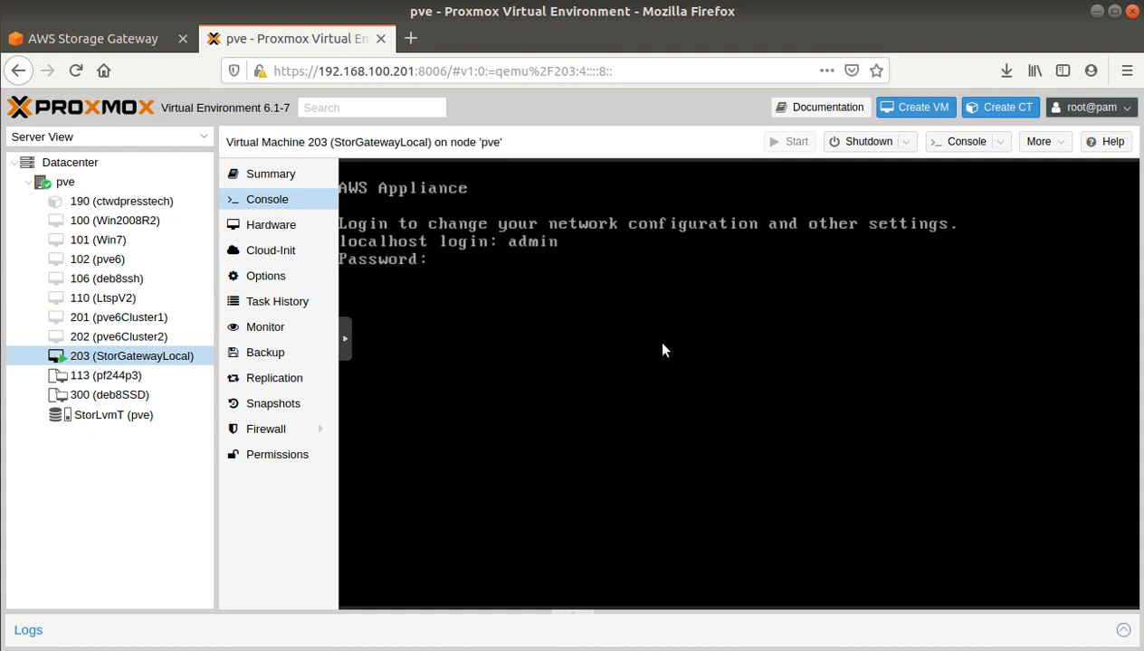
pyautogui.press('Return')
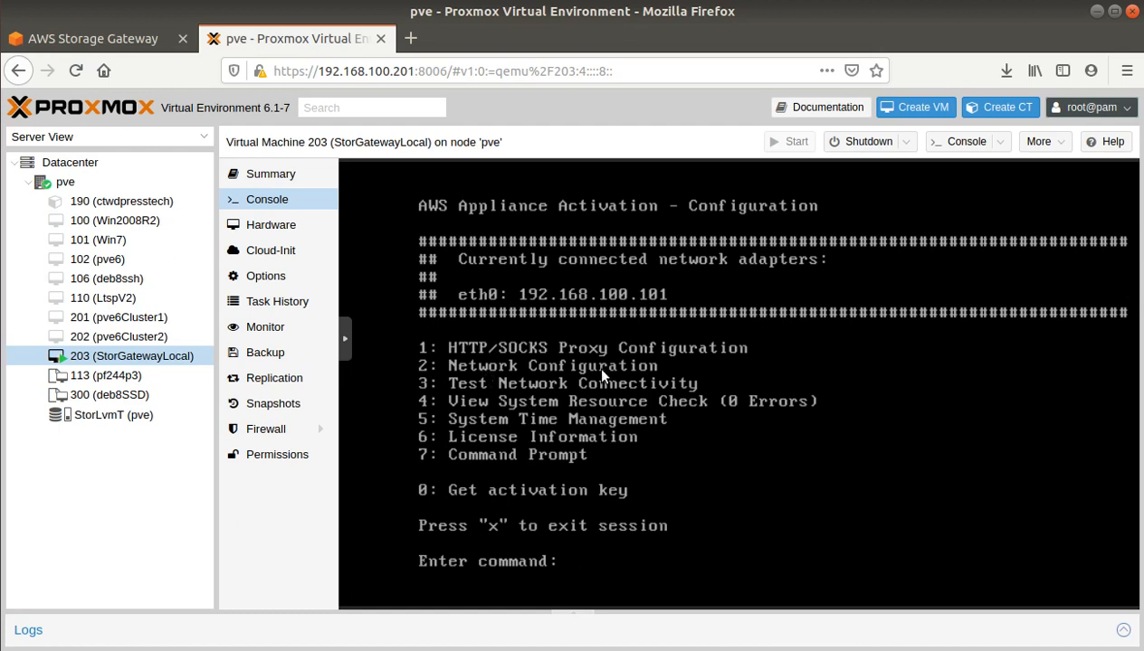
# Step: Choose static IP configuration for eth0 and enter the address 192.168.100.246
pyautogui.write('2')
pyautogui.press('Return')
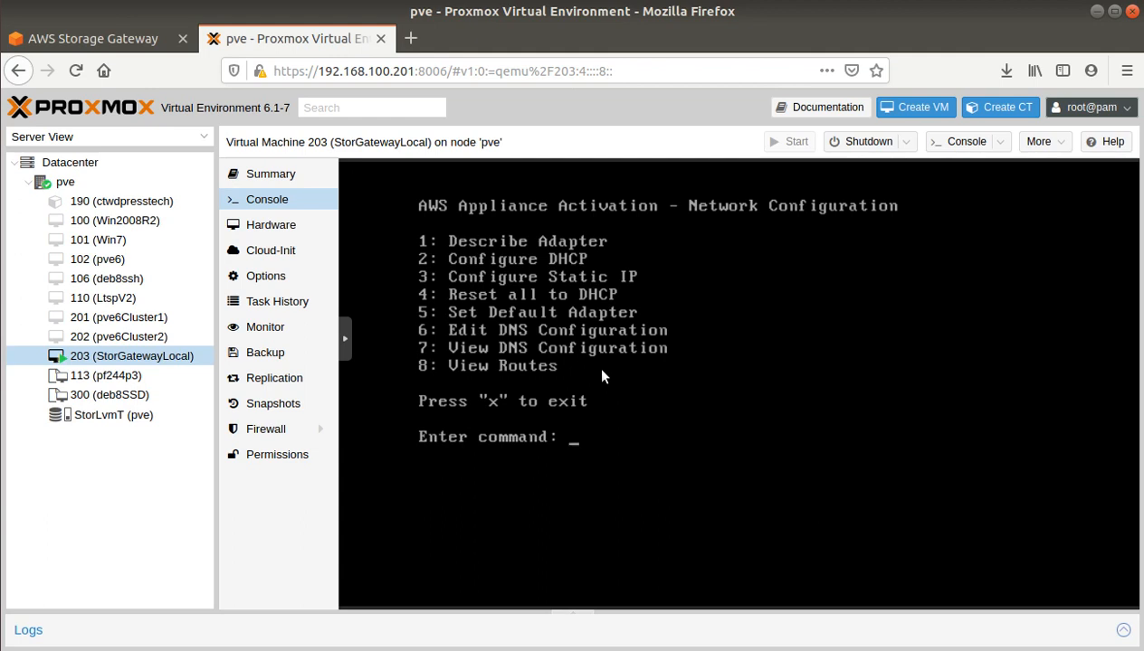
pyautogui.write('3')
pyautogui.press('Return')
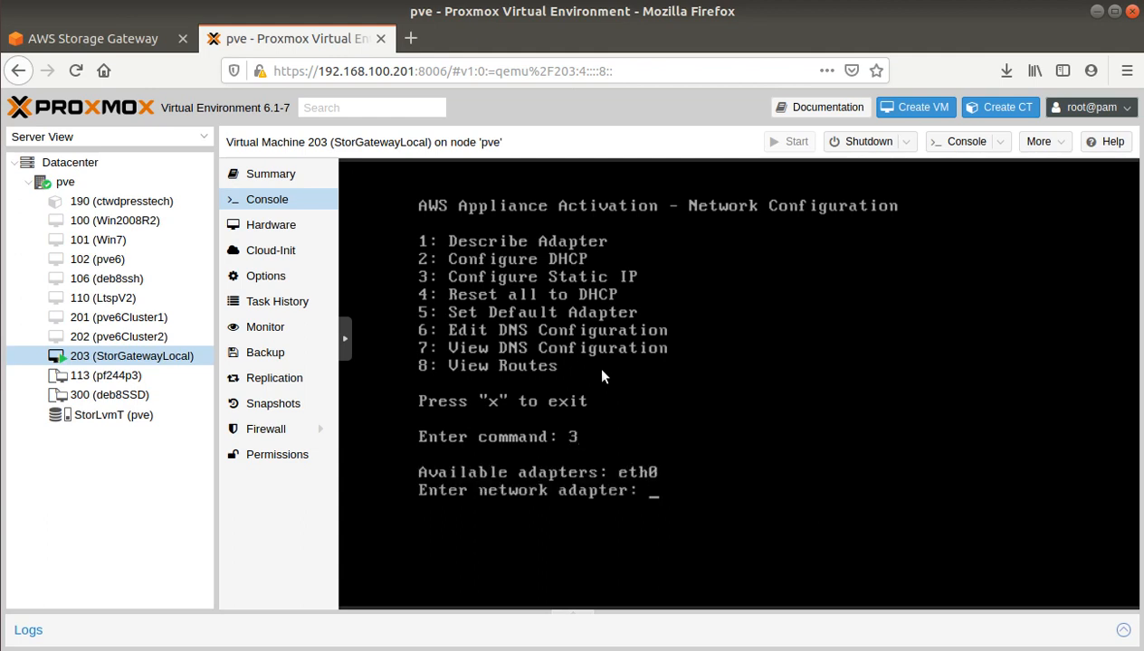
pyautogui.write('eth0')
pyautogui.press('Return')
pyautogui.write('10')
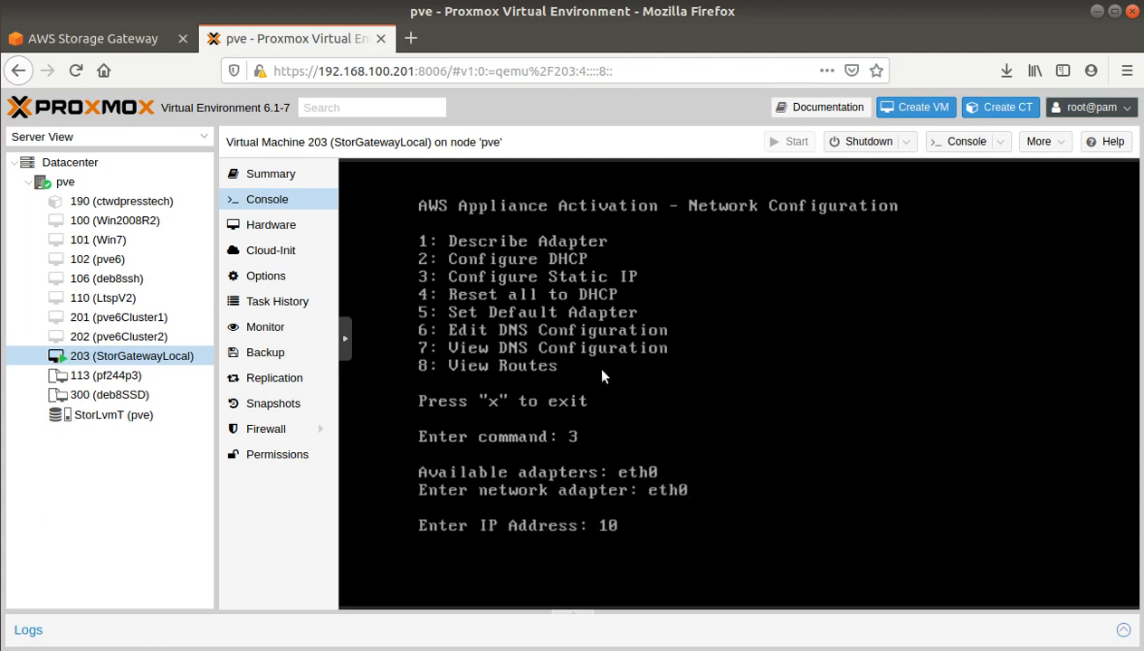
pyautogui.press('BackSpace')
pyautogui.write('92.168.100.2')
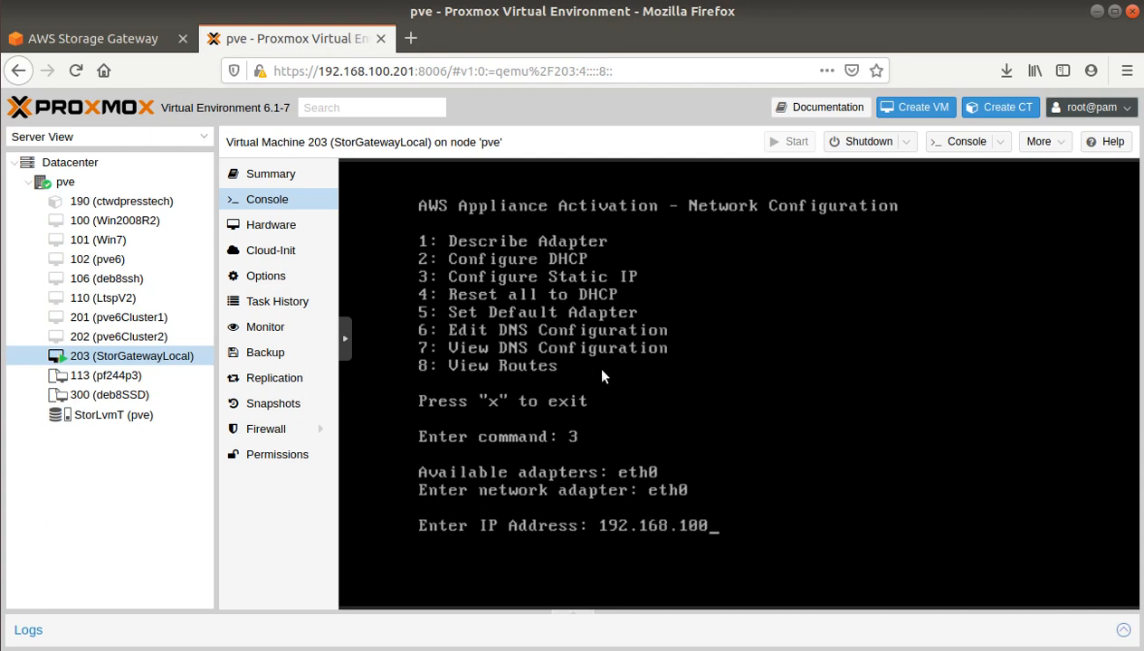
pyautogui.write('46')
pyautogui.press('Return')
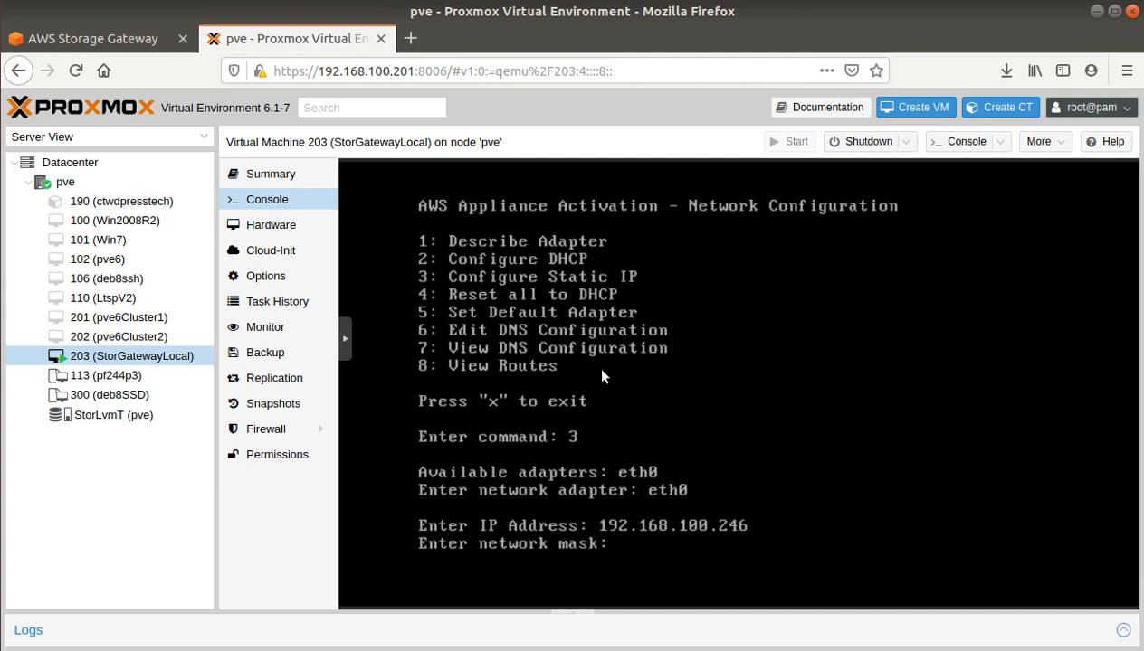
# Step: Enter mask 255.255.255.0 and gateway 192.168.100.1, apply, then exit to restart networking
pyautogui.write('255.255.255.0')
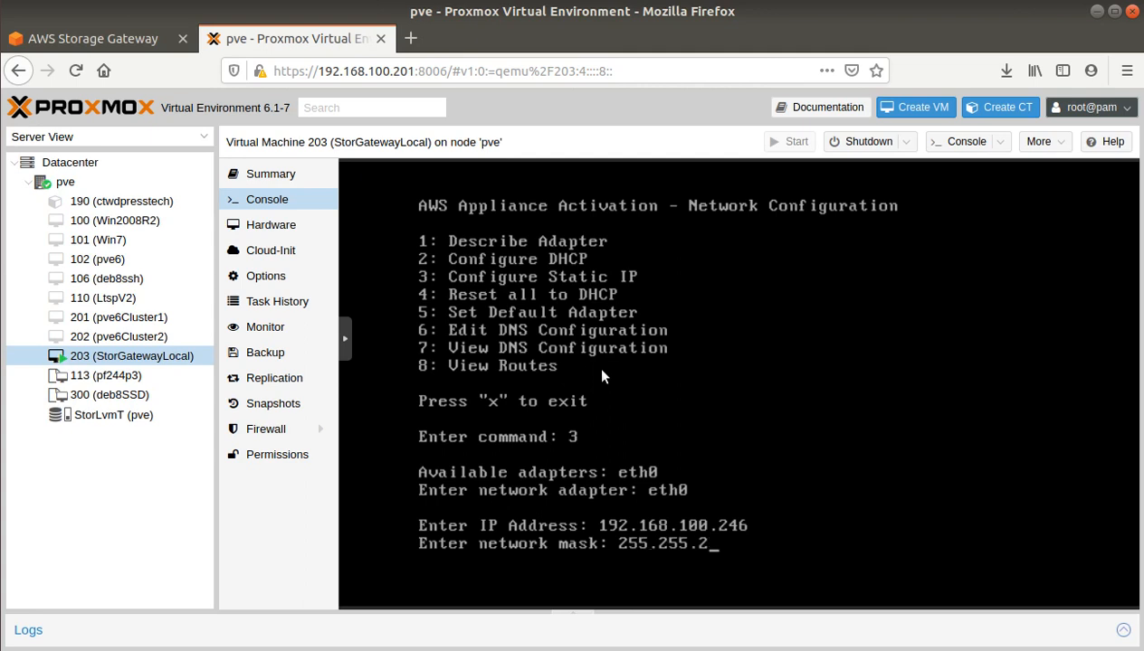
pyautogui.press('Return')
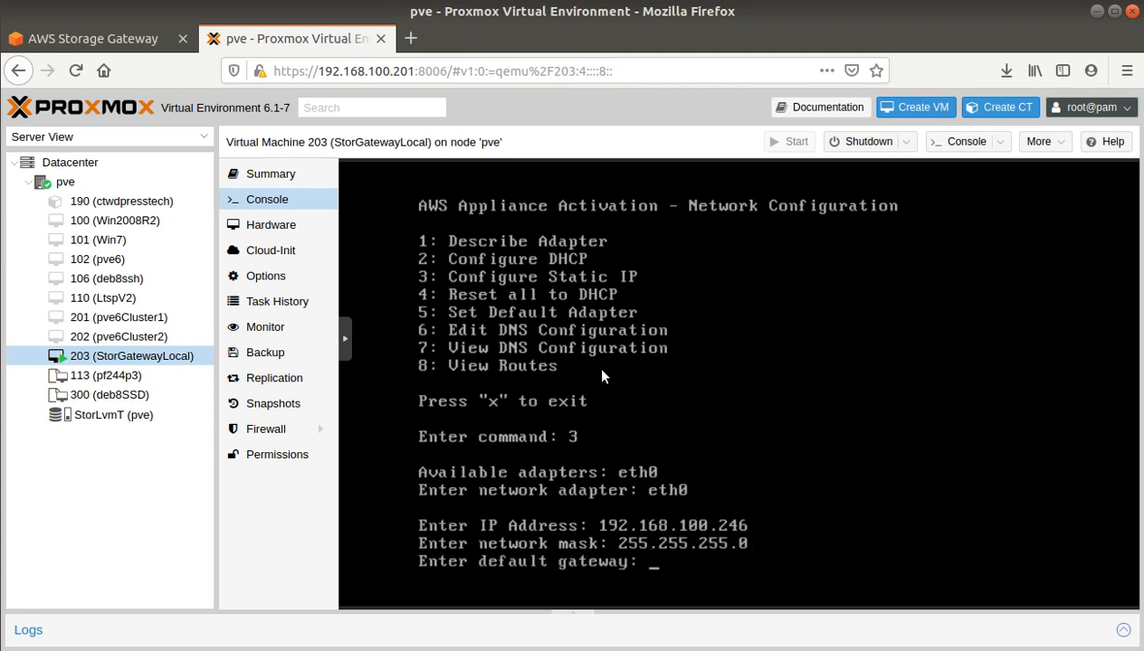
pyautogui.write('192.168.100.1')
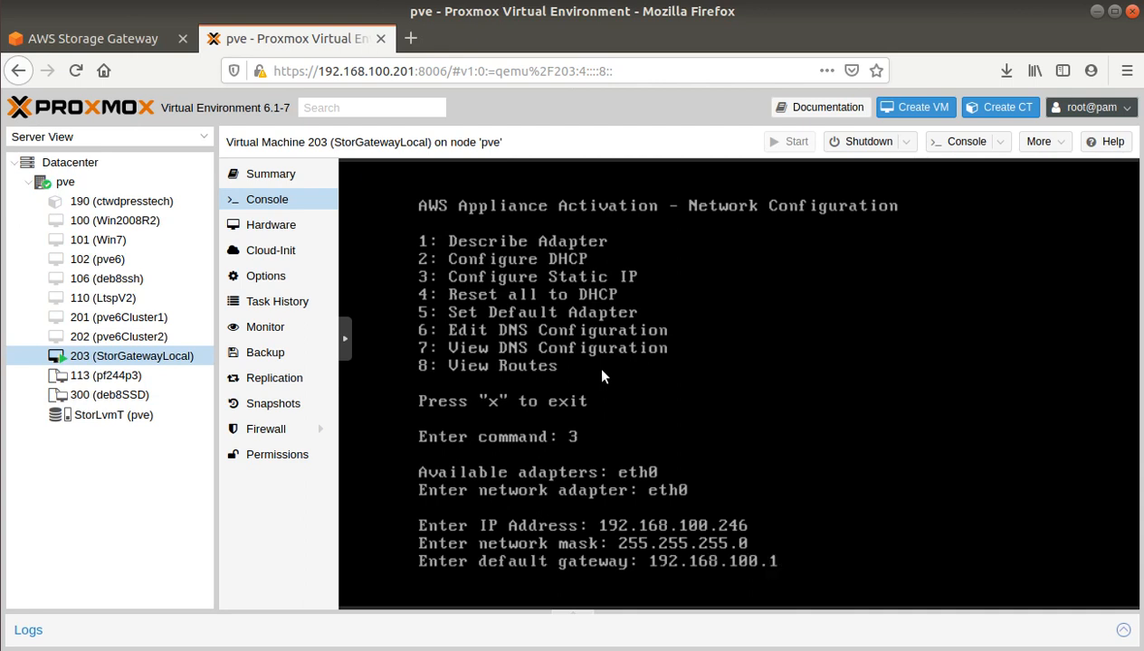
pyautogui.write('4')
pyautogui.press('BackSpace')
pyautogui.press('Return')
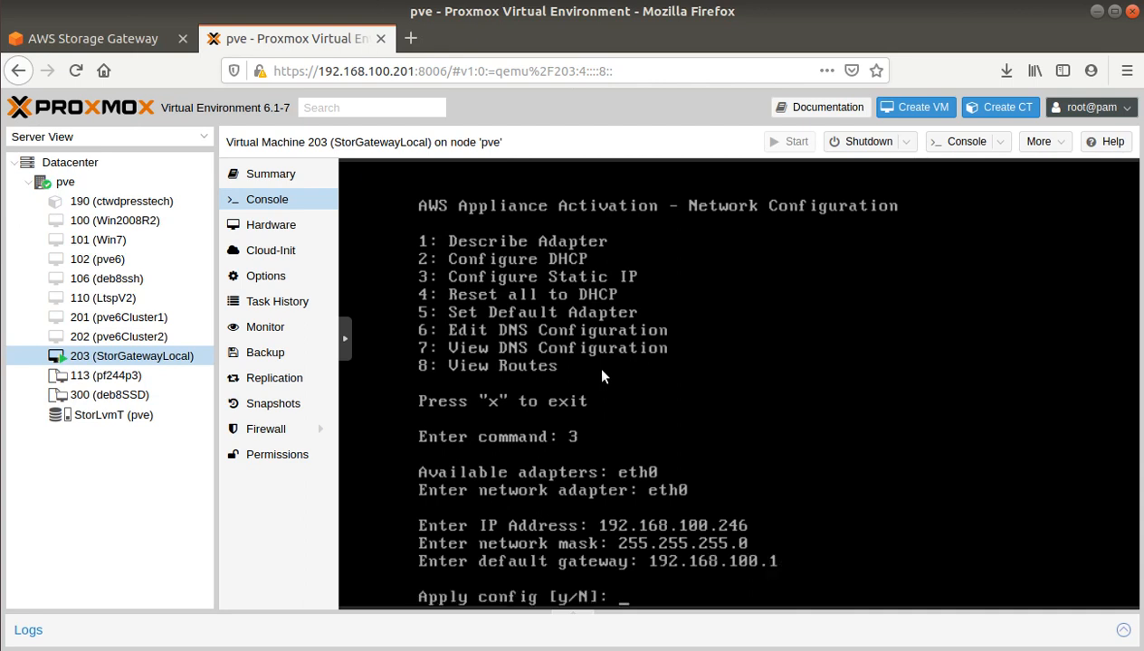
pyautogui.write('y')
pyautogui.press('Return')
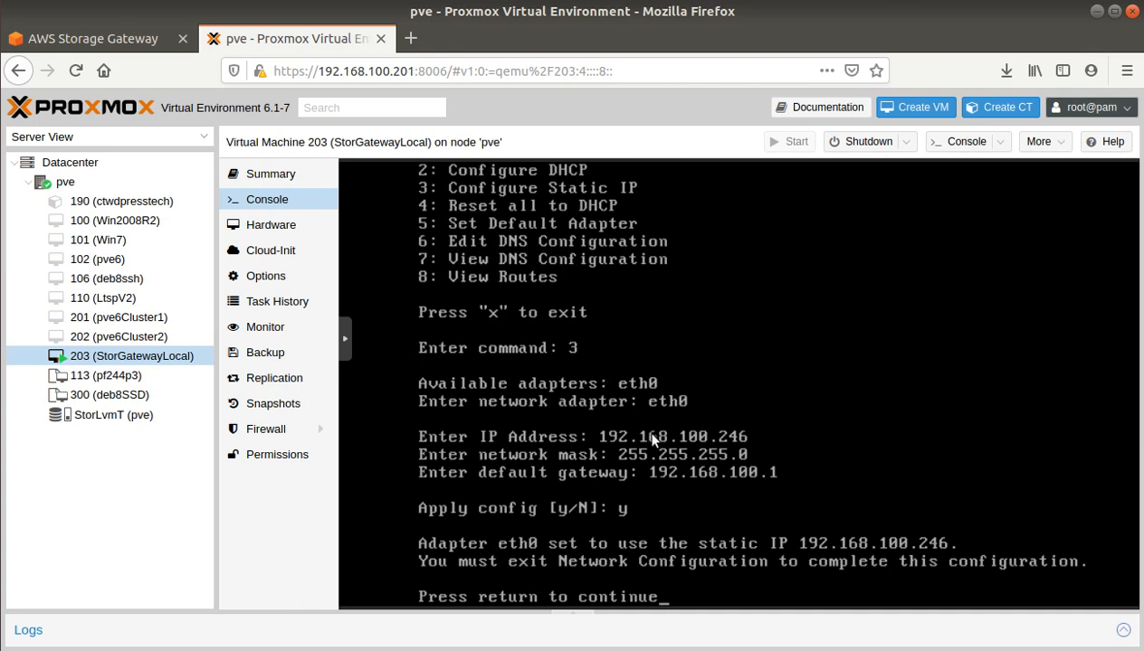
pyautogui.press('Return')
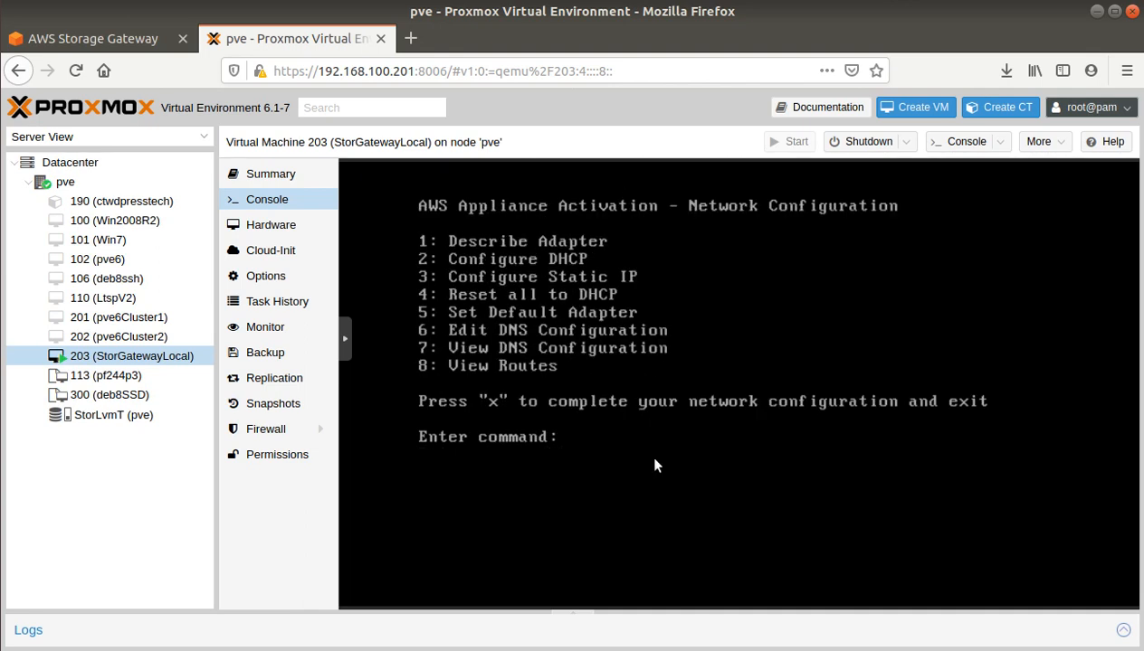
pyautogui.write('x')
pyautogui.press('Return')
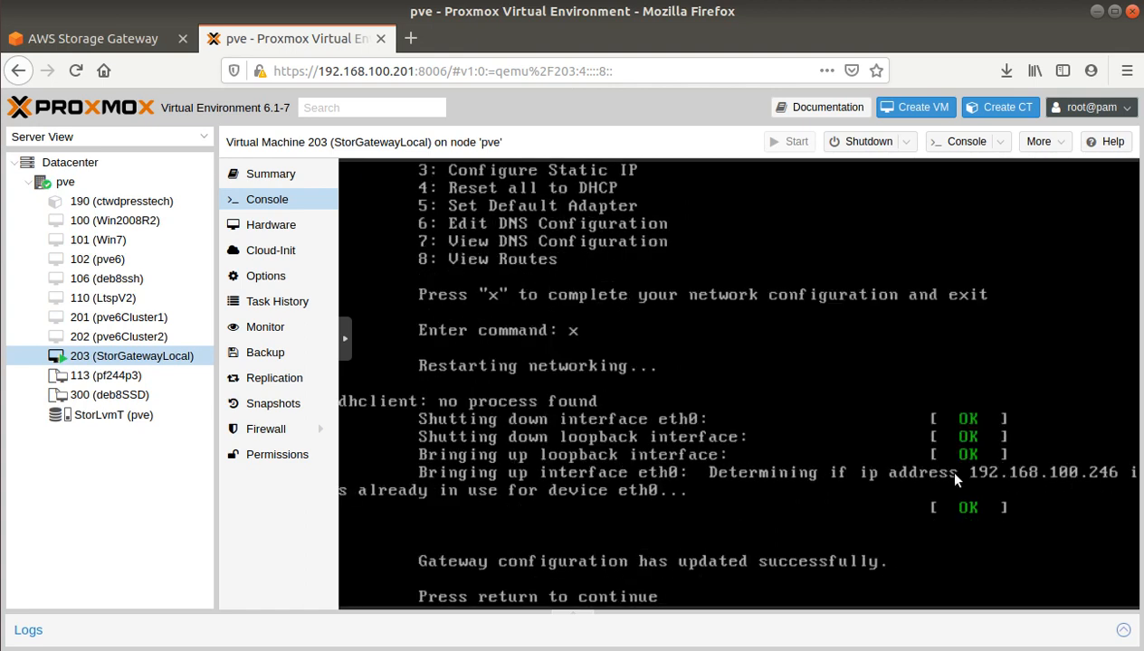
# Step: Connect to the gateway at IP address 192.168.100.246
pyautogui.click(83, 38)
pyautogui.click(562, 358)
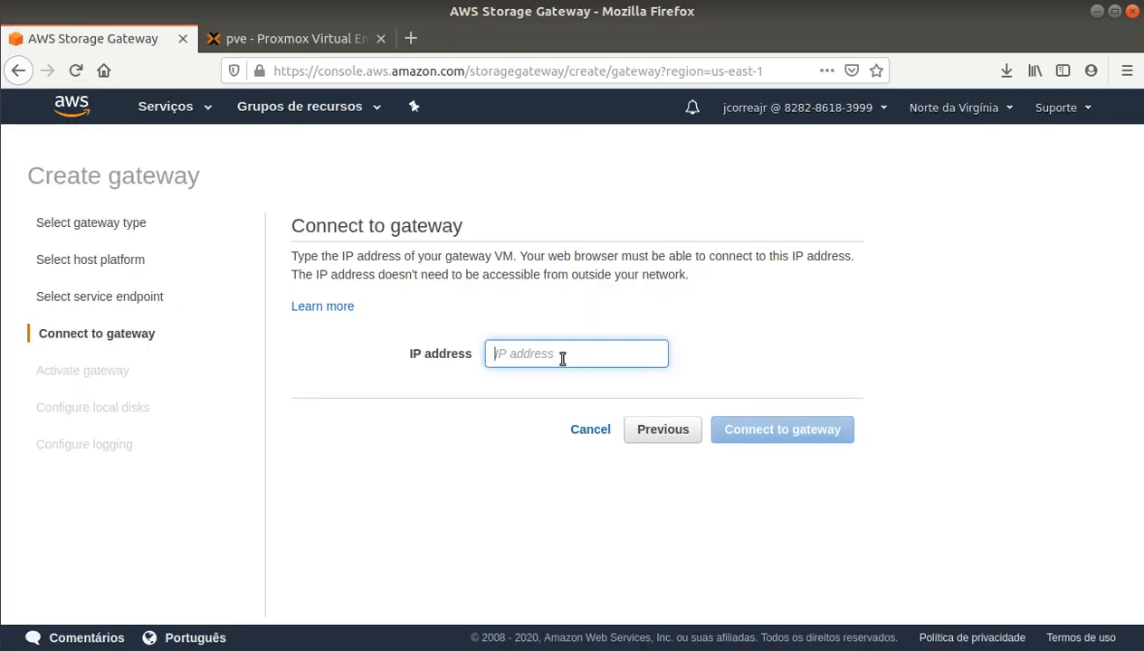
pyautogui.write('192.1')
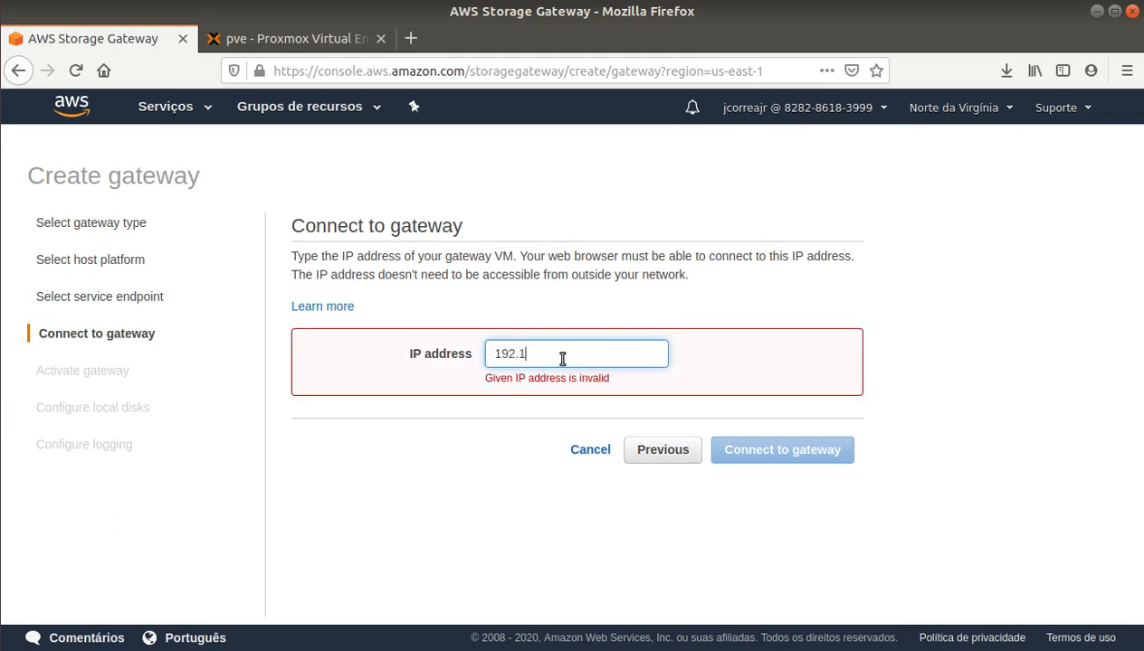
pyautogui.write('68.100.2')
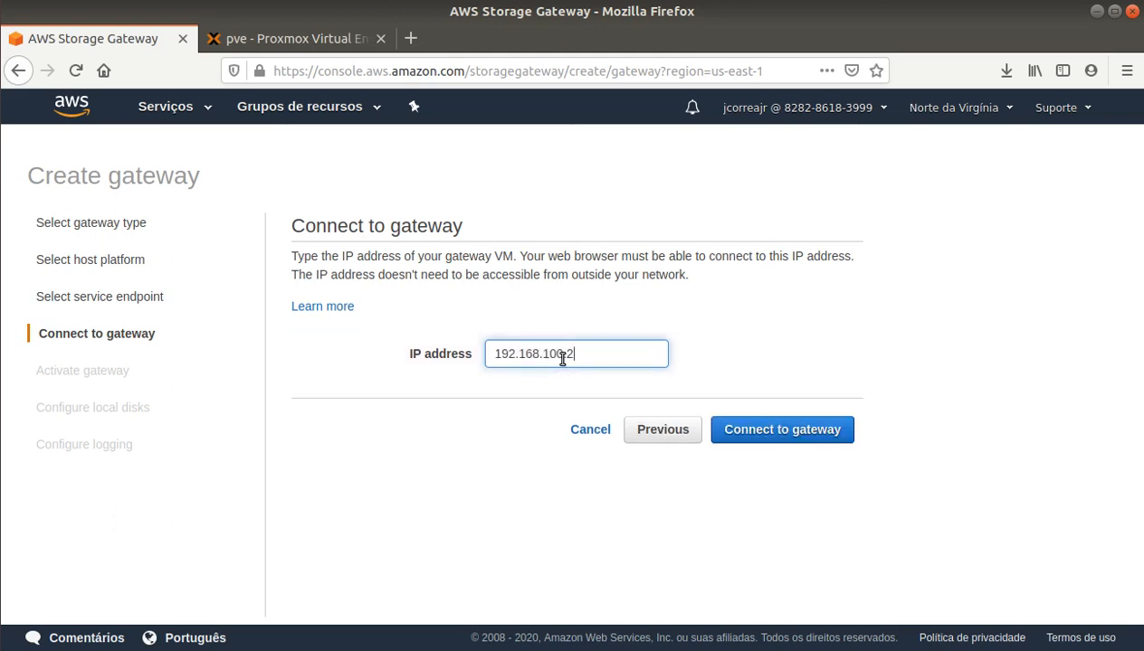
pyautogui.write('46')
pyautogui.click(820, 431)
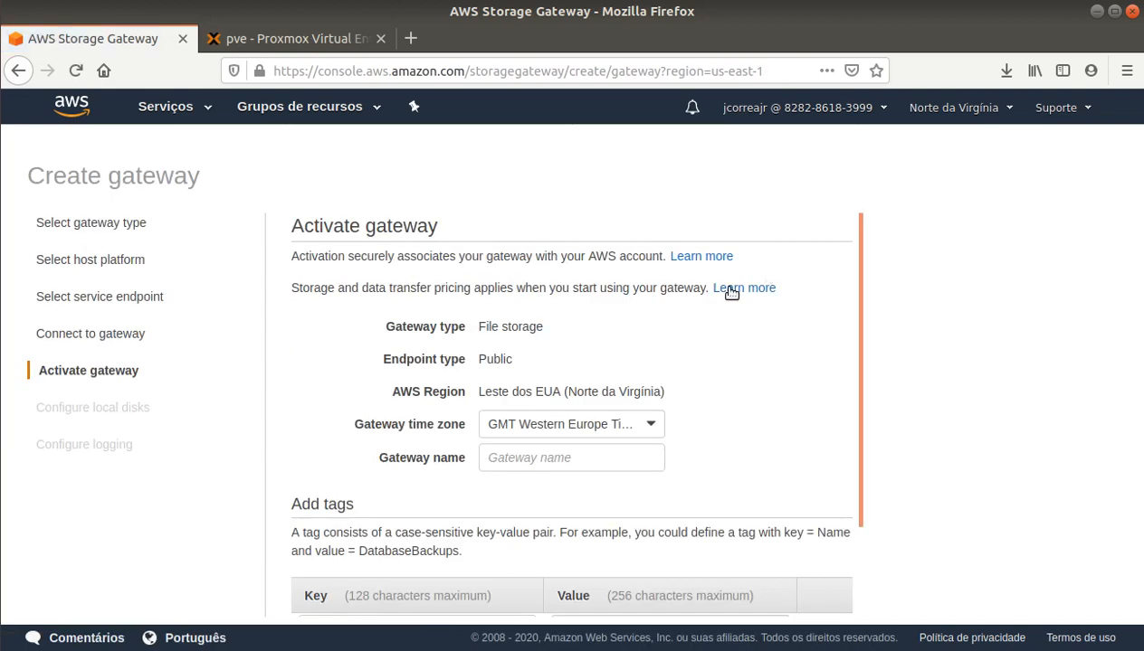
# Step: Set the gateway time zone to GMT -3:00 Brazil
pyautogui.scroll(-2, 645, 351)
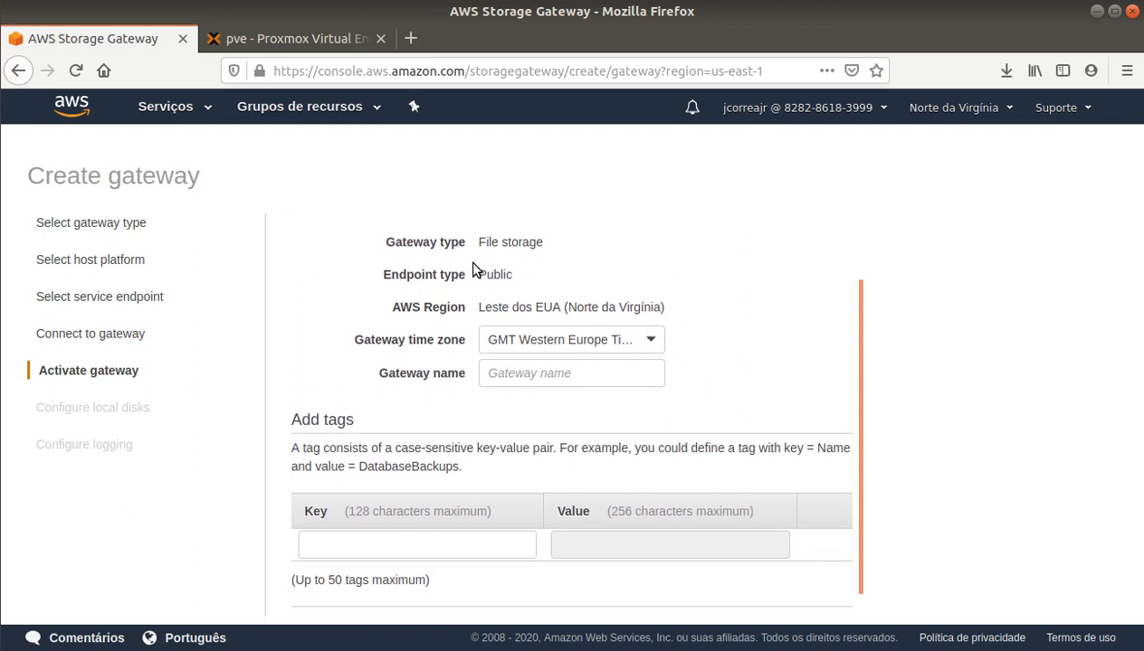
pyautogui.click(648, 350)
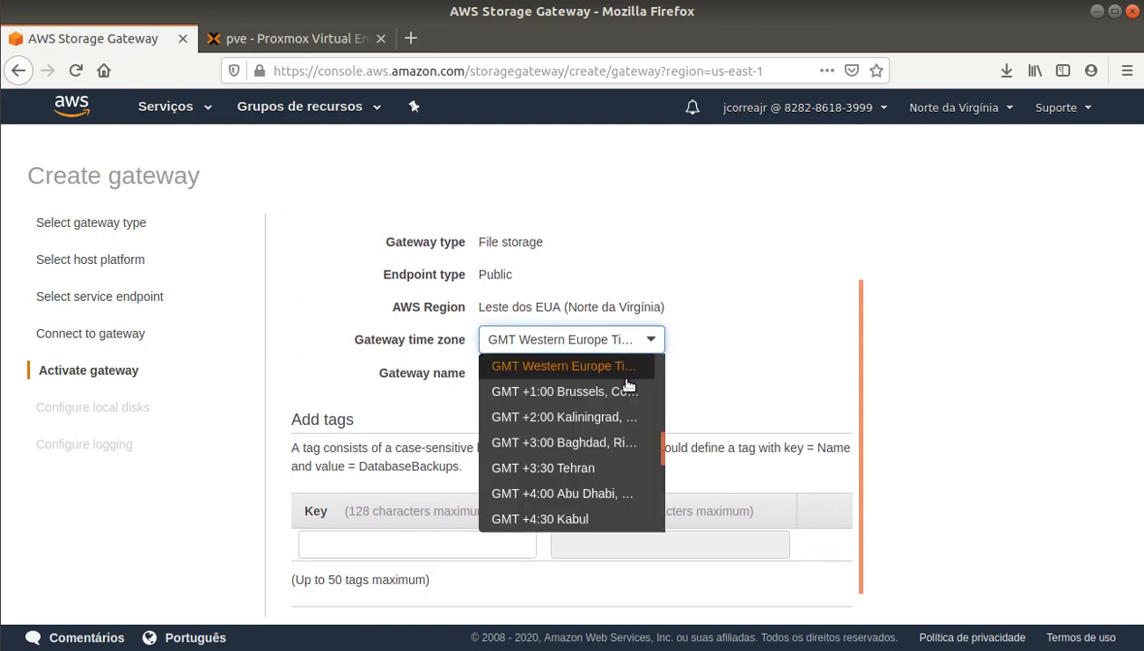
pyautogui.scroll(3, 595, 403)
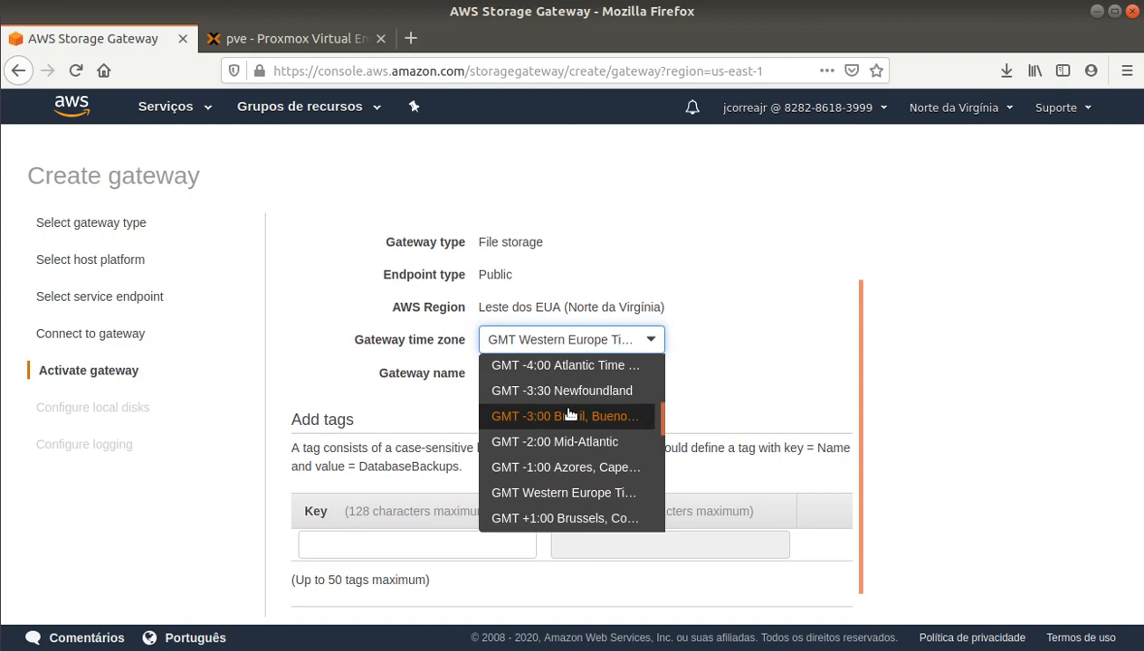
pyautogui.click(593, 416)
# Step: Name the gateway StorGatewayLocal and activate it
pyautogui.click(543, 371)
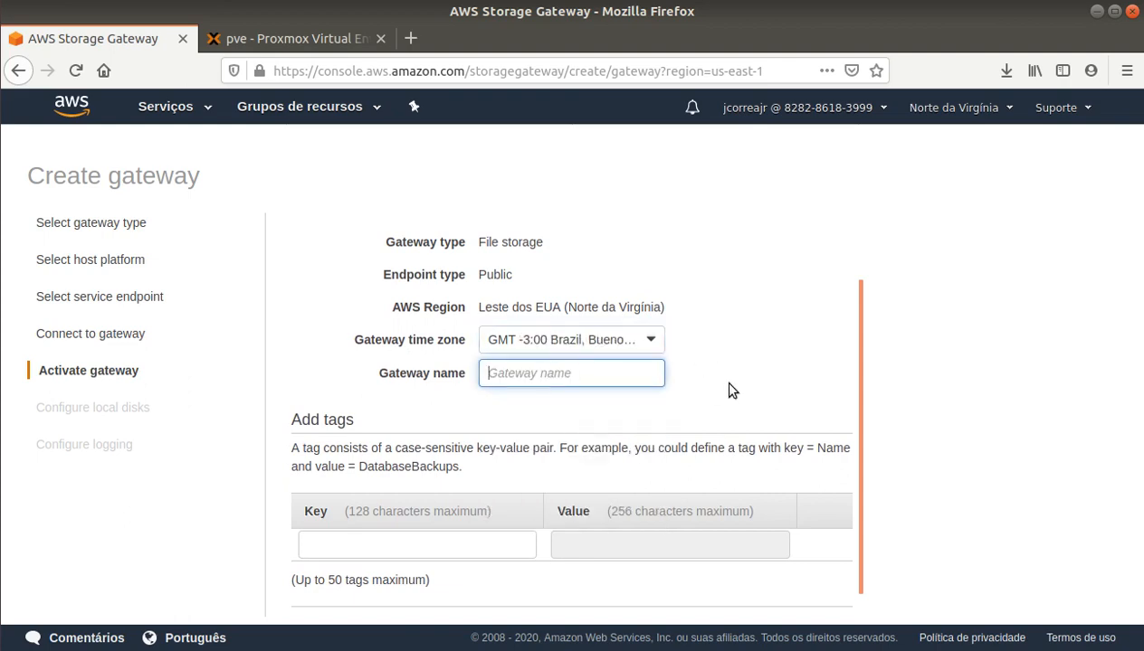
pyautogui.click(290, 38)
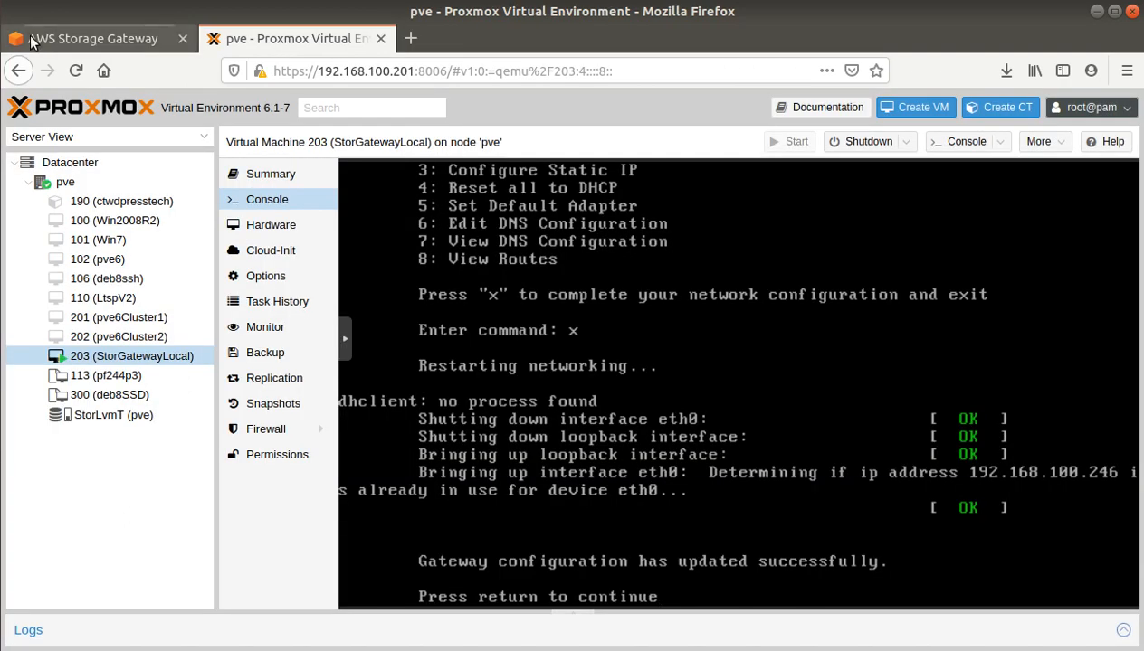
pyautogui.click(82, 38)
pyautogui.write('Stot')
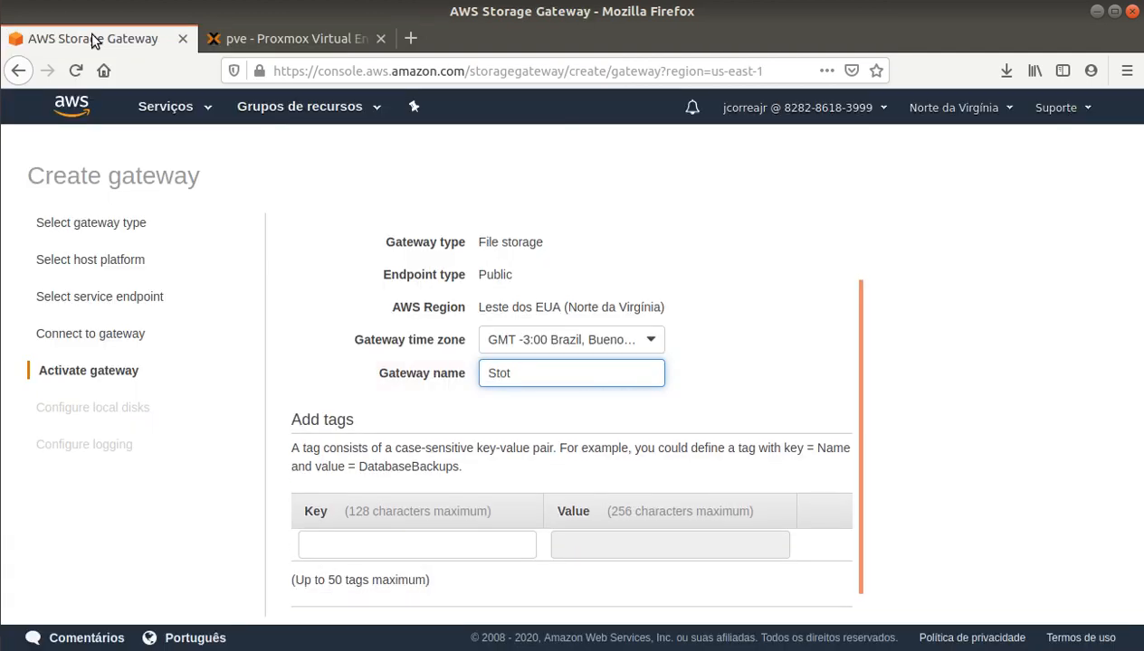
pyautogui.press('BackSpace')
pyautogui.write('rGatewayLocal')
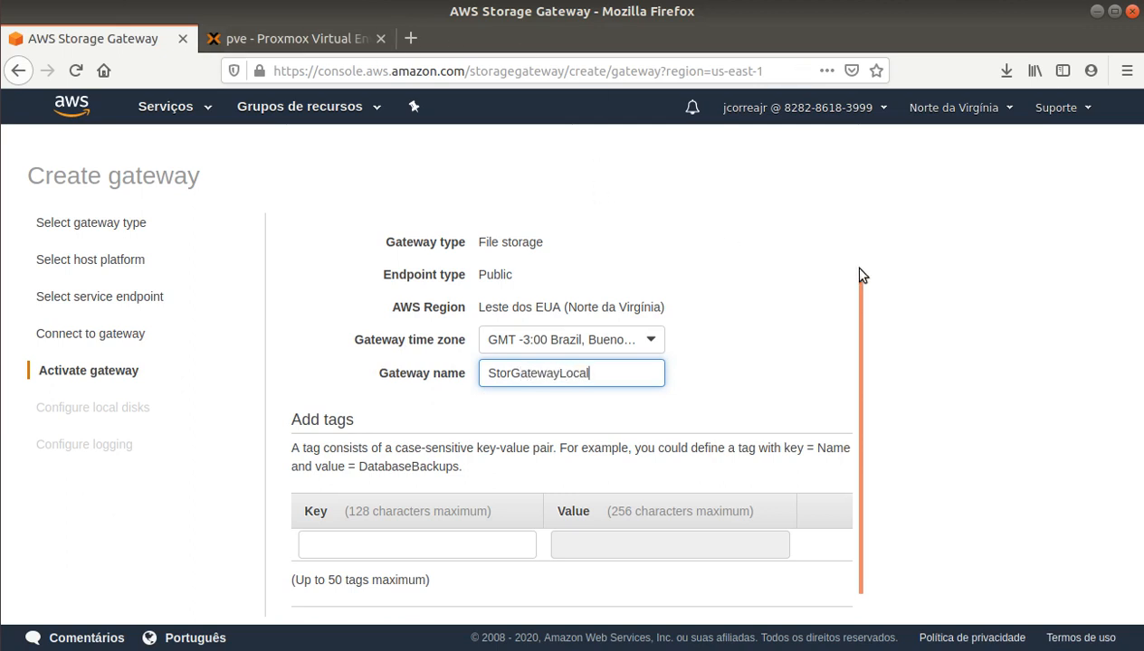
pyautogui.click(710, 362)
pyautogui.scroll(-2, 710, 362)
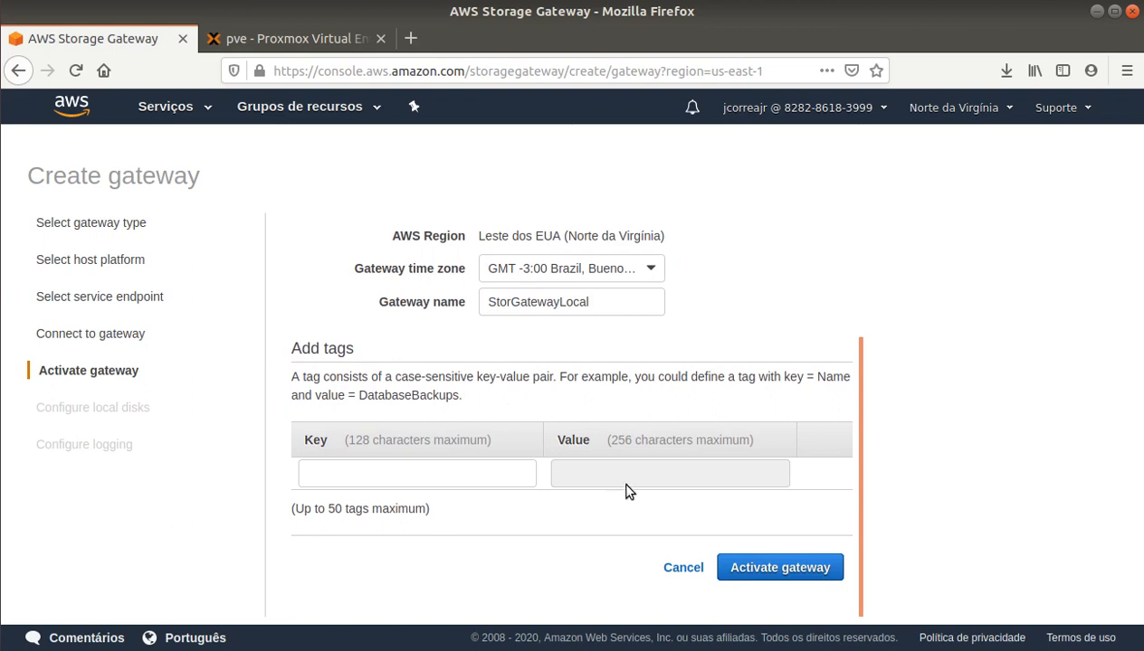
pyautogui.click(784, 567)
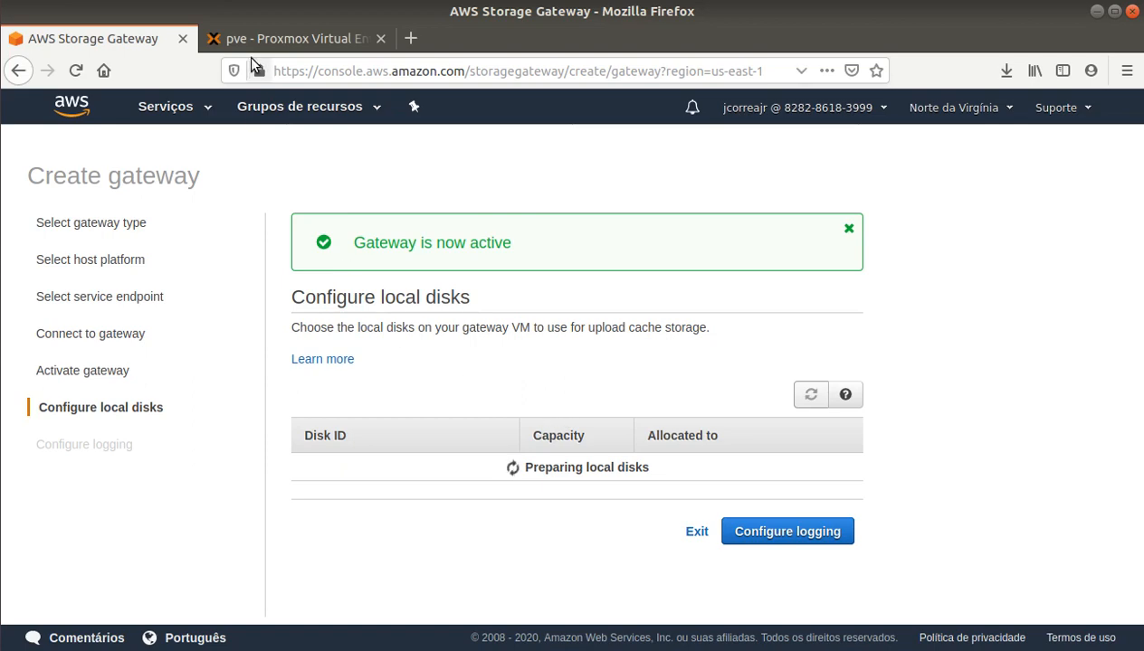
# Step: Start adding a new hard disk from VM 203's Hardware list
pyautogui.click(276, 40)
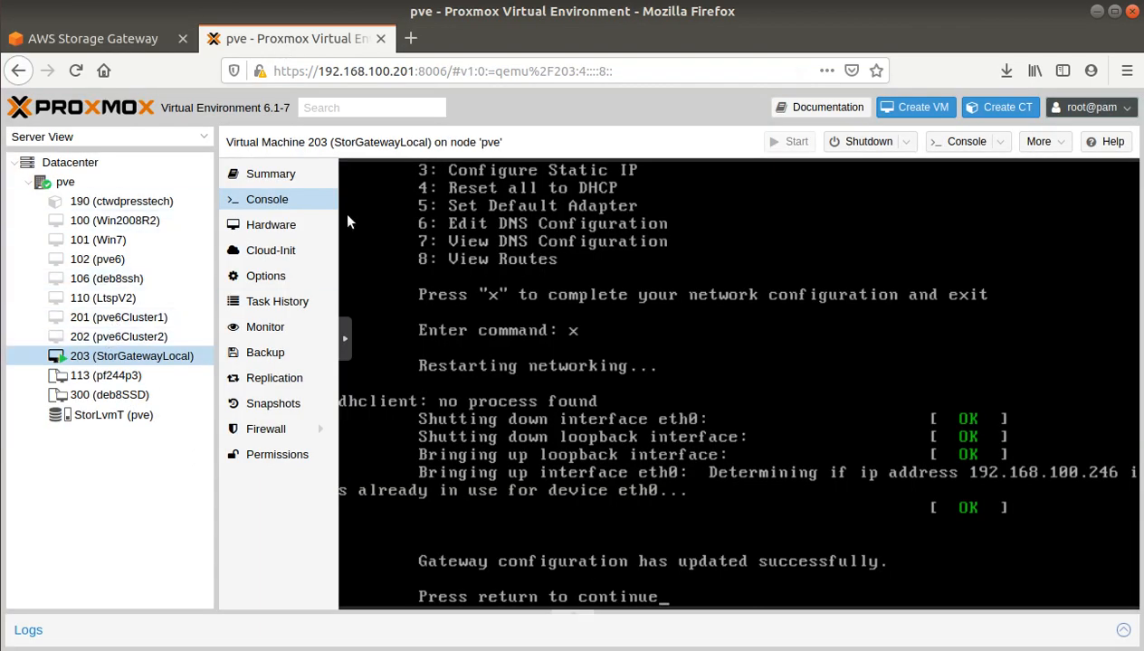
pyautogui.click(272, 224)
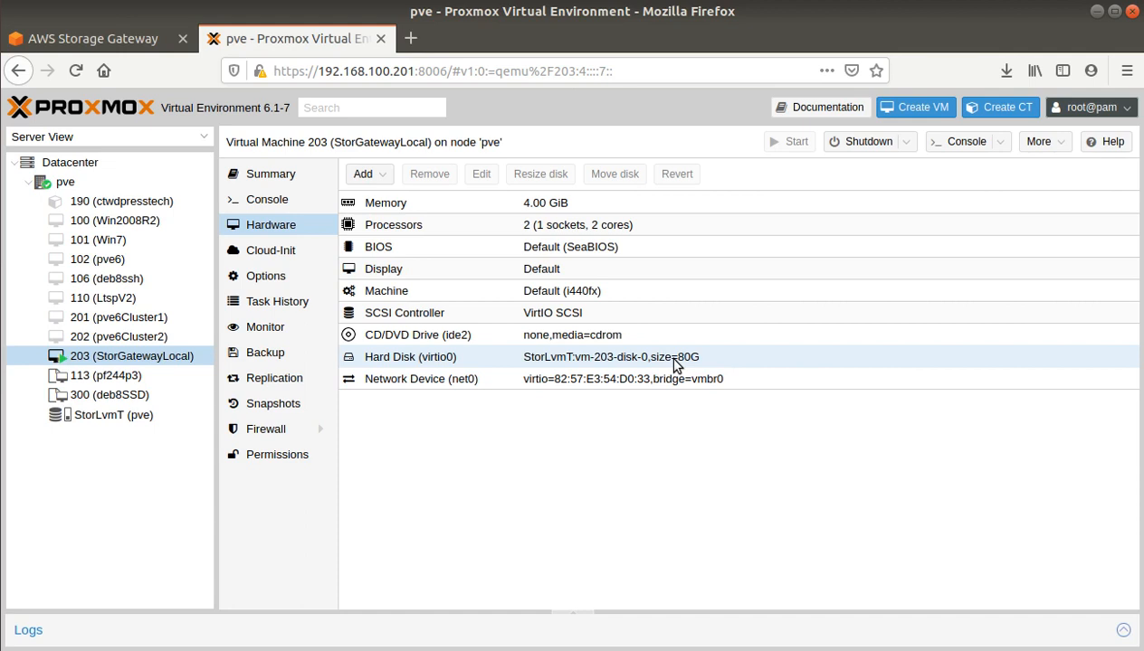
pyautogui.click(383, 176)
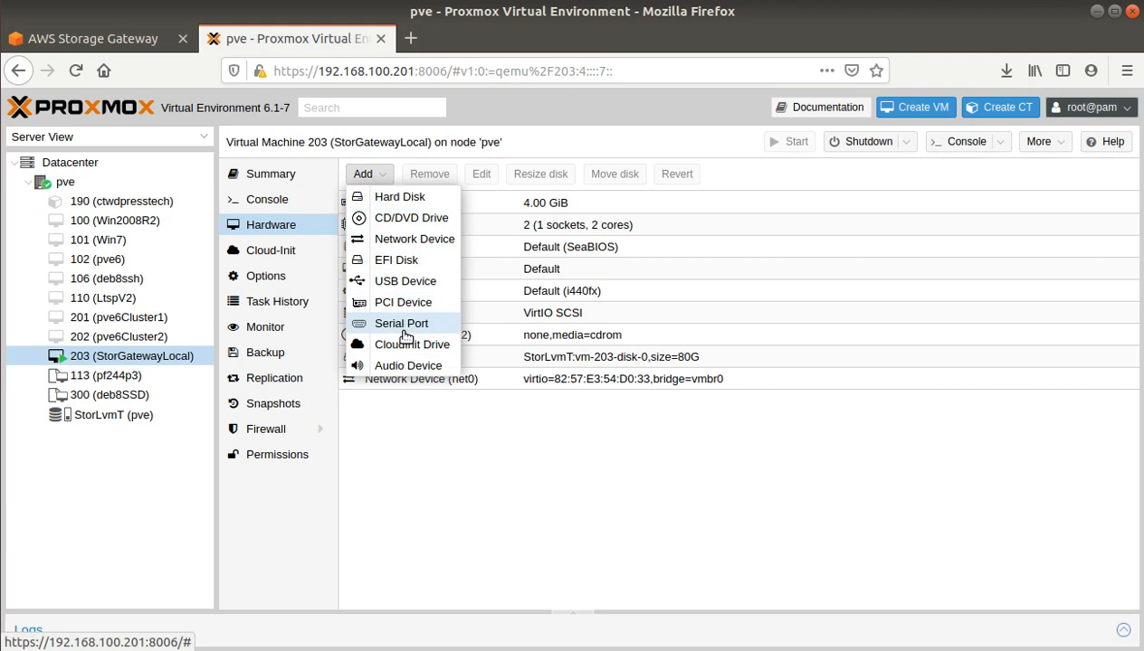
pyautogui.click(409, 197)
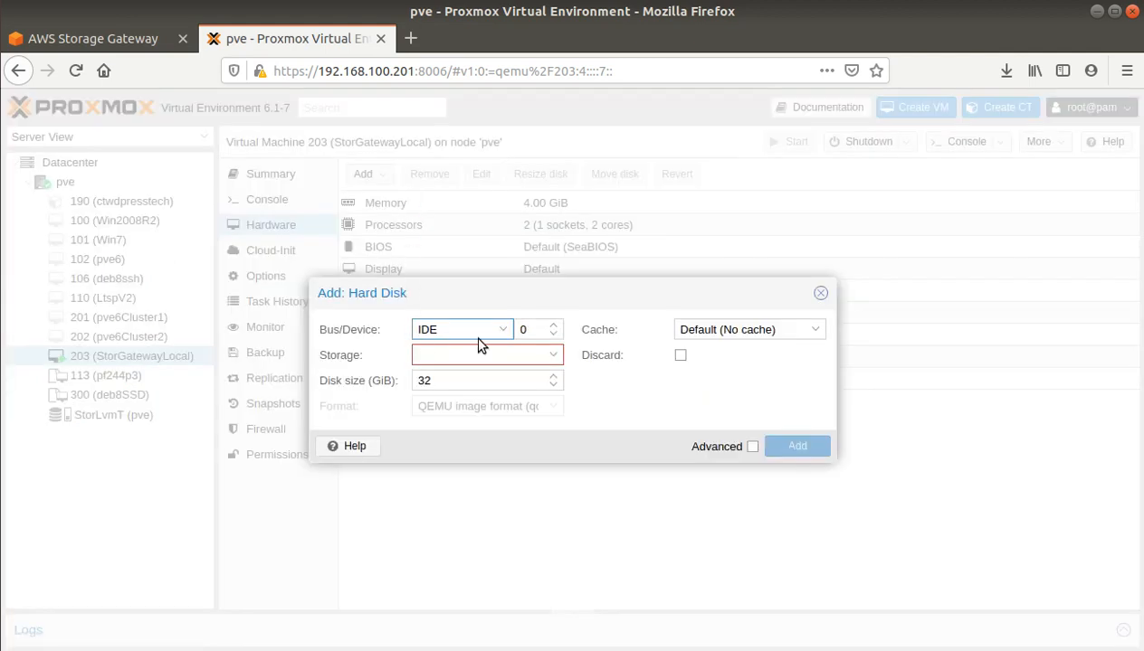
# Step: Add the disk as VirtIO Block 1 on StorLvmT with 10 GiB size
pyautogui.click(500, 332)
pyautogui.click(448, 394)
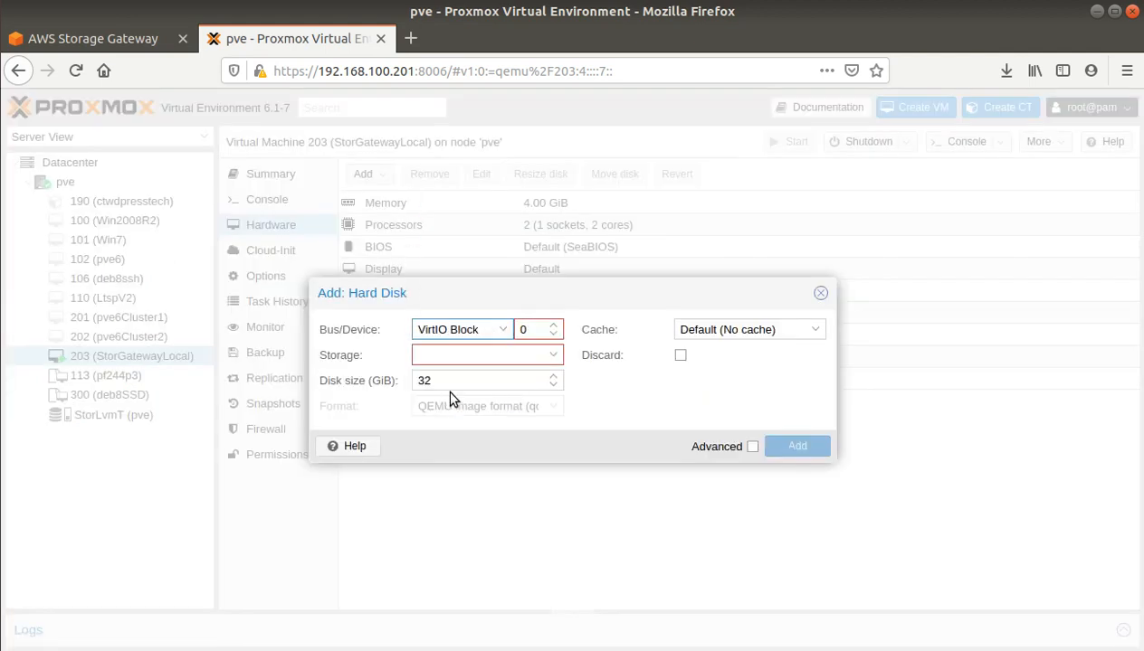
pyautogui.click(536, 356)
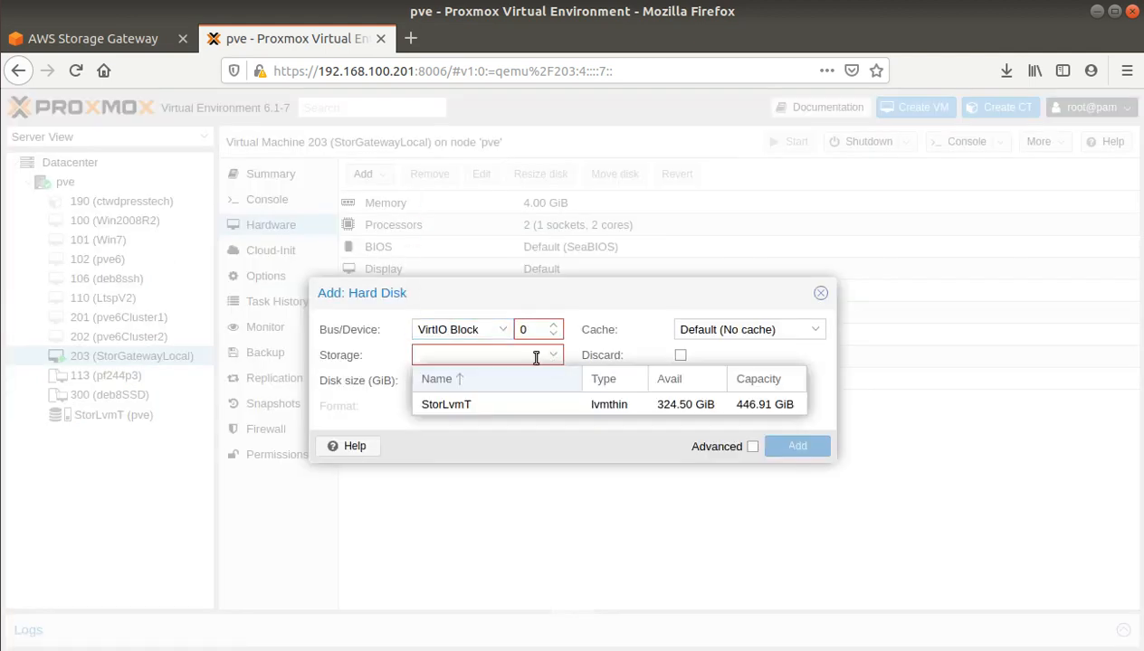
pyautogui.click(450, 406)
pyautogui.doubleClick(452, 380)
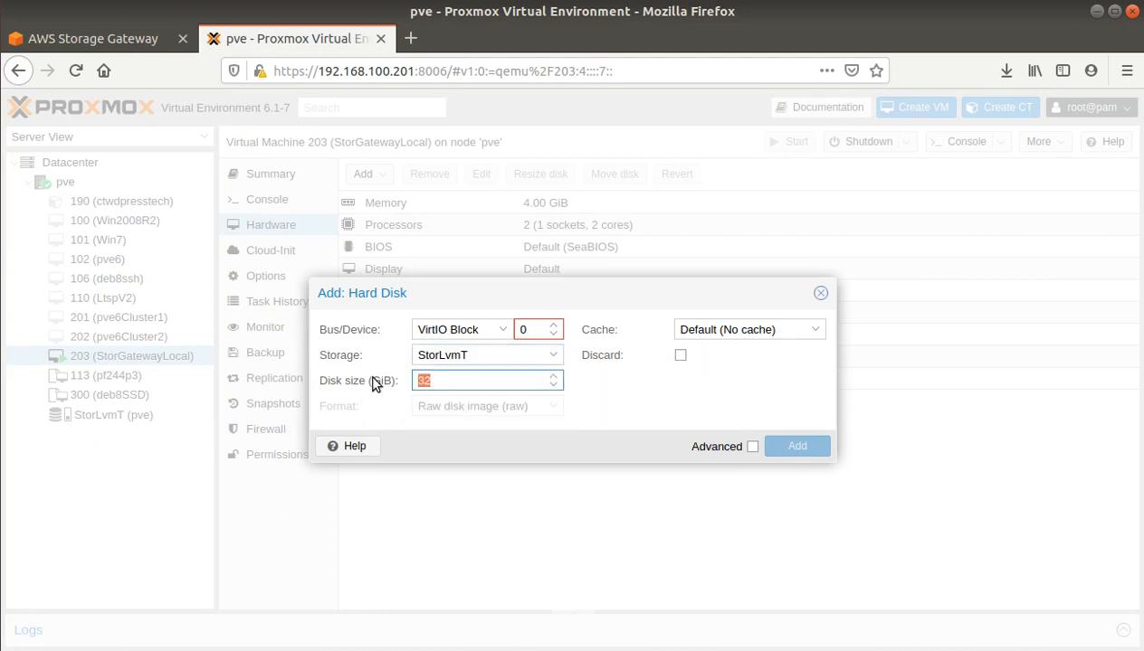
pyautogui.write('10')
pyautogui.click(630, 401)
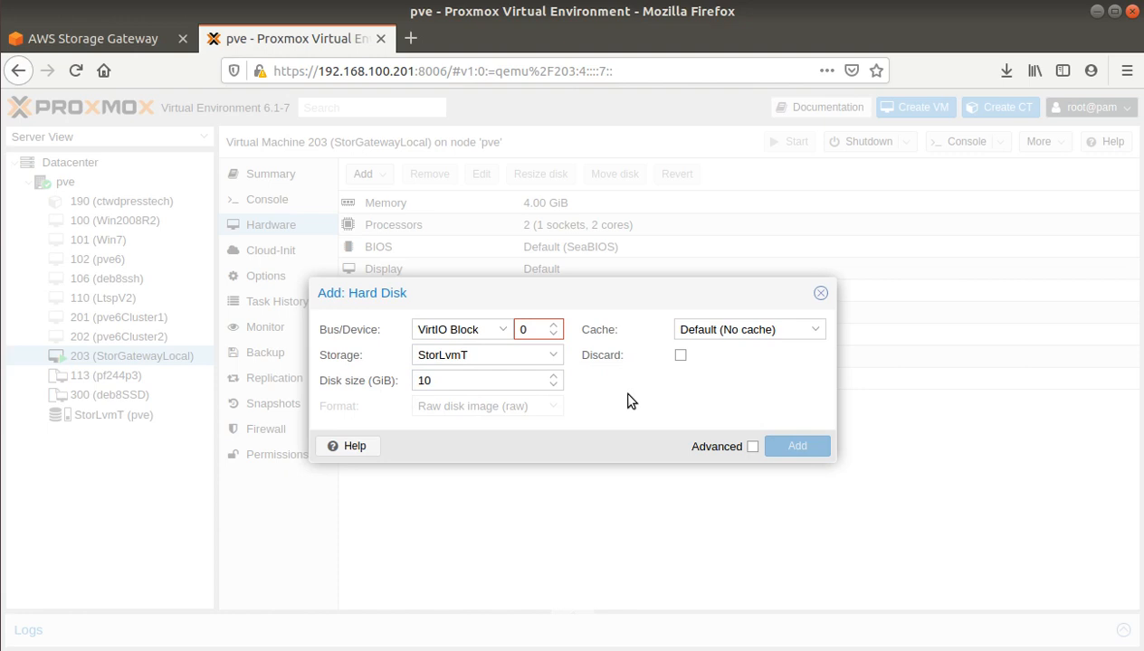
pyautogui.click(553, 325)
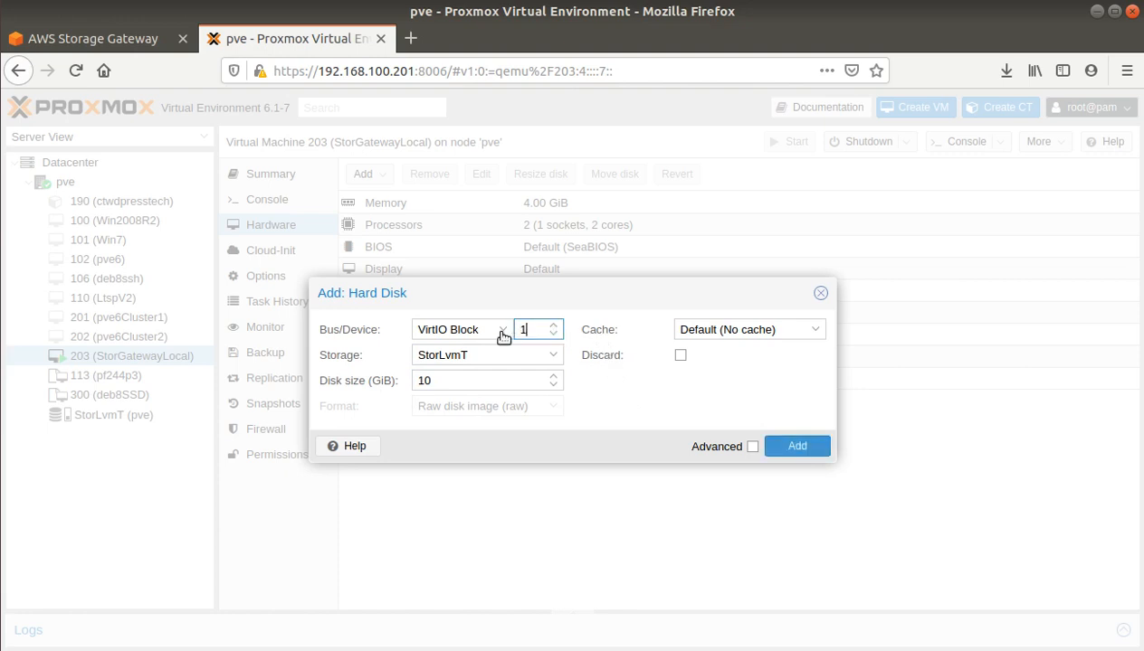
pyautogui.click(798, 449)
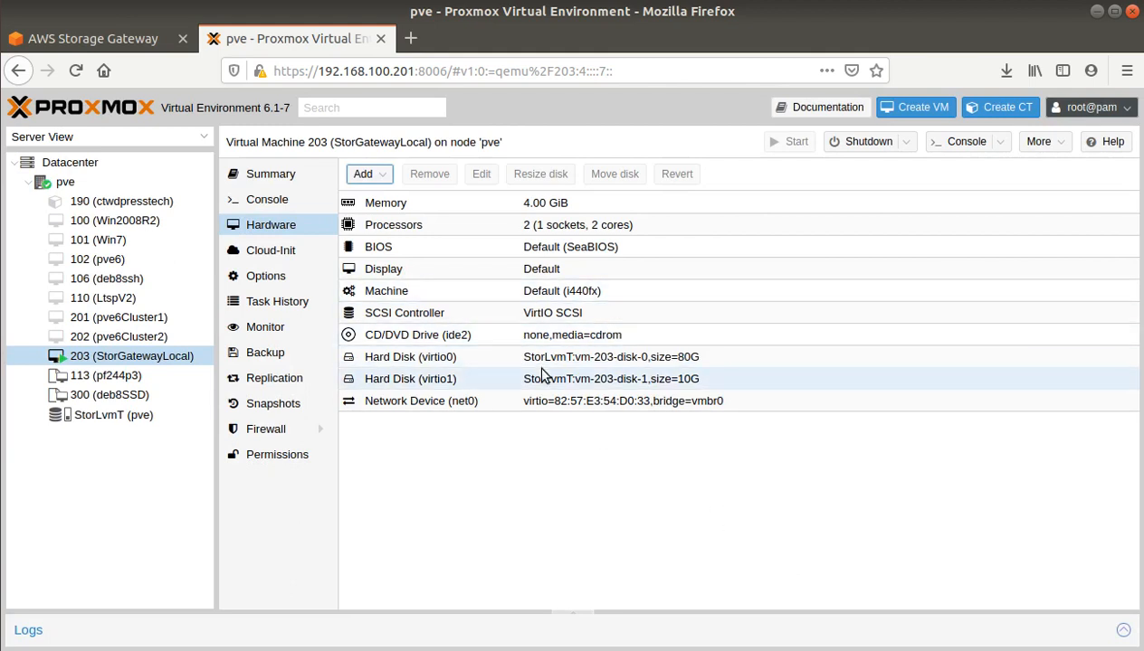
pyautogui.click(95, 38)
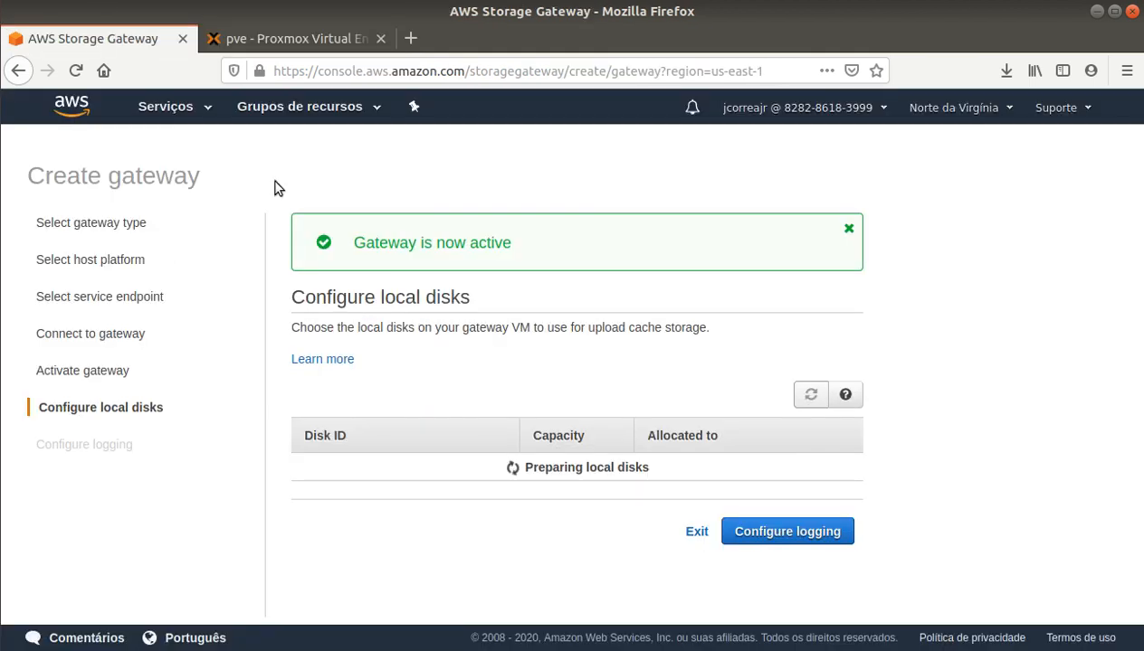
# Step: Keep the 10 GiB vdb disk allocated to Cache and continue to logging settings
pyautogui.click(800, 394)
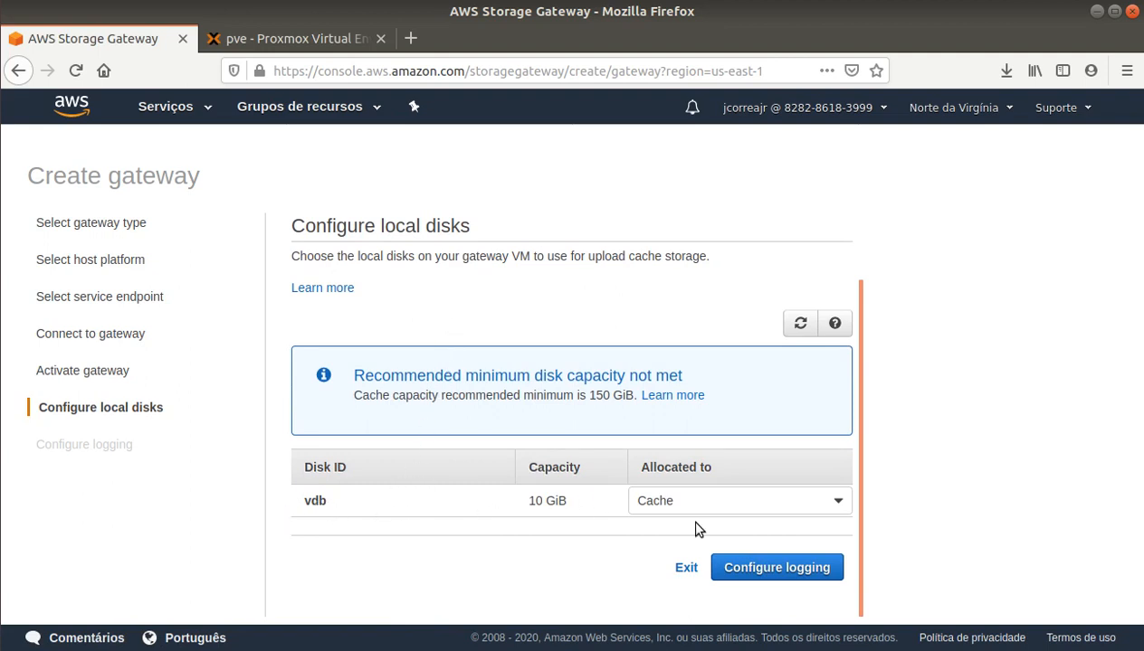
pyautogui.click(838, 505)
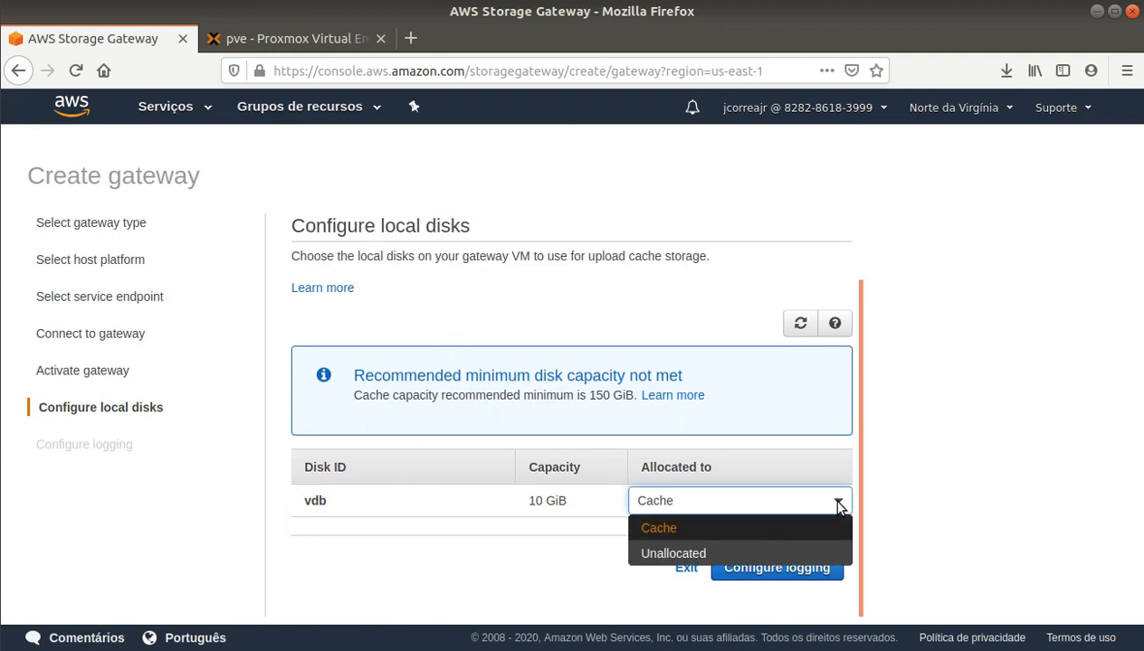
pyautogui.click(838, 503)
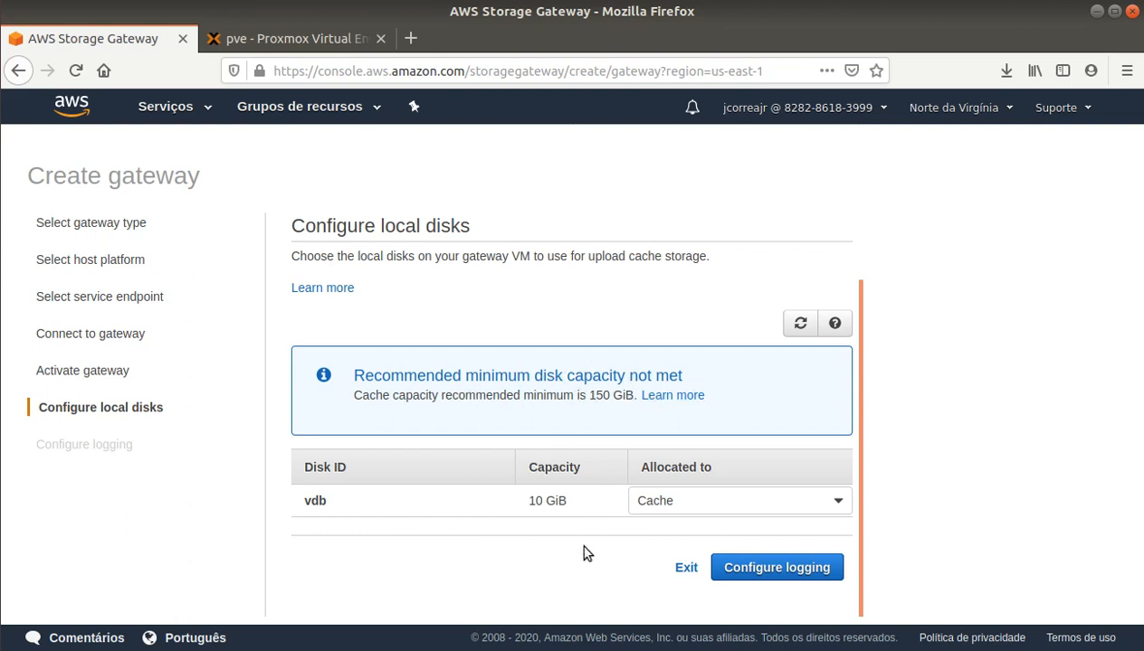
pyautogui.click(759, 567)
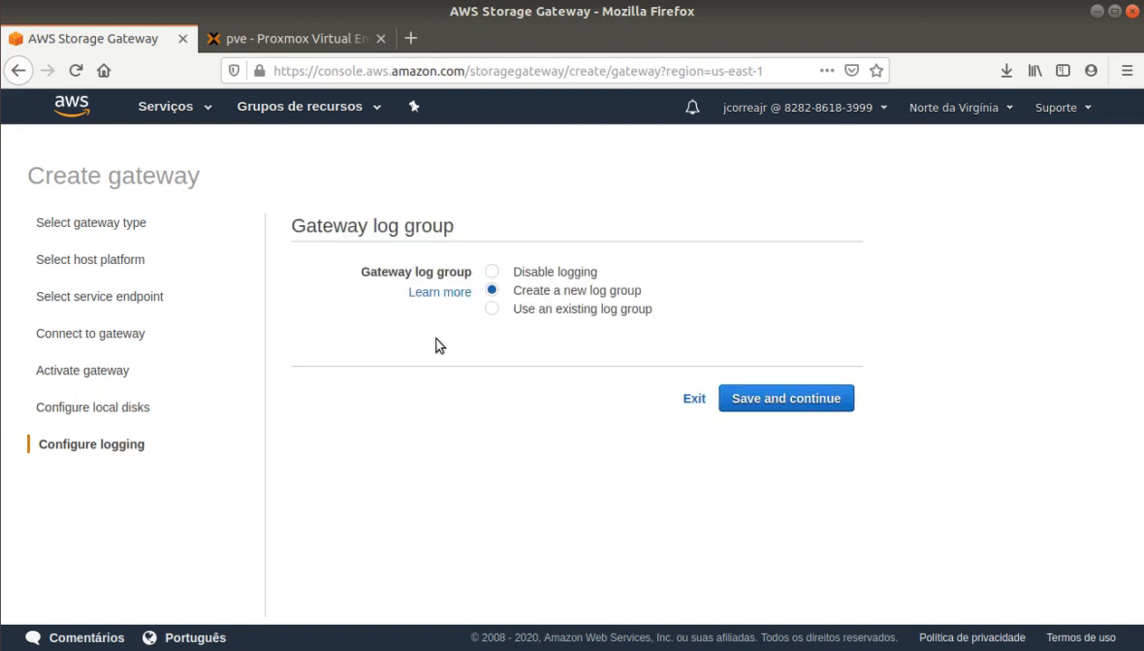
# Step: Disable logging, save the gateway, and select StorGatewayLocal to view its details
pyautogui.click(532, 273)
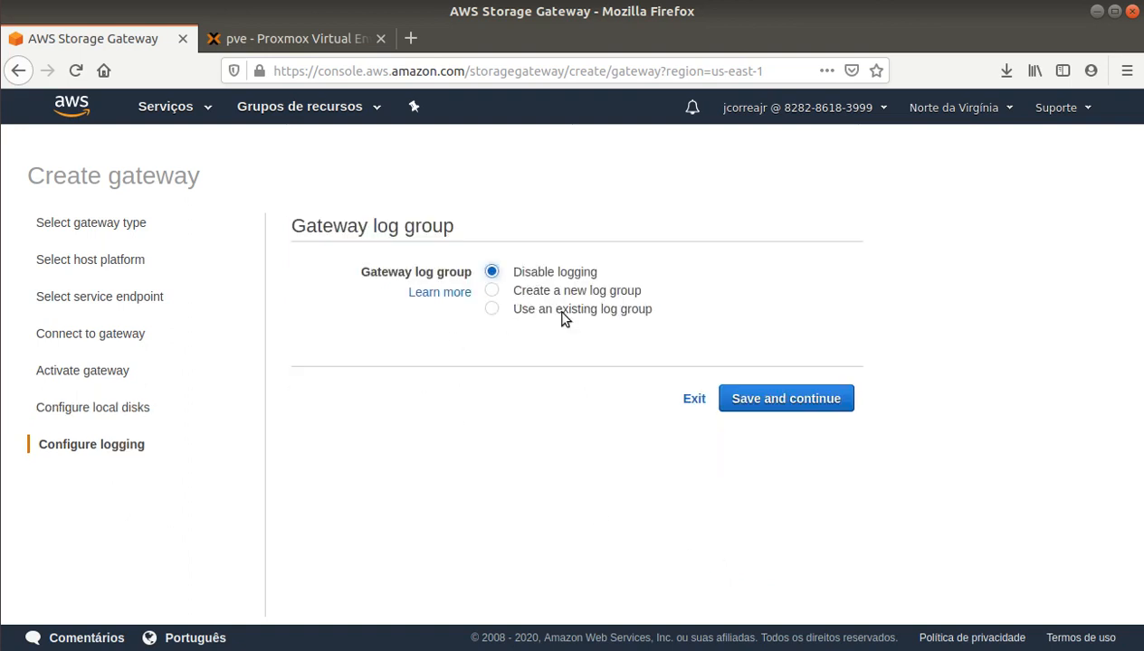
pyautogui.click(813, 407)
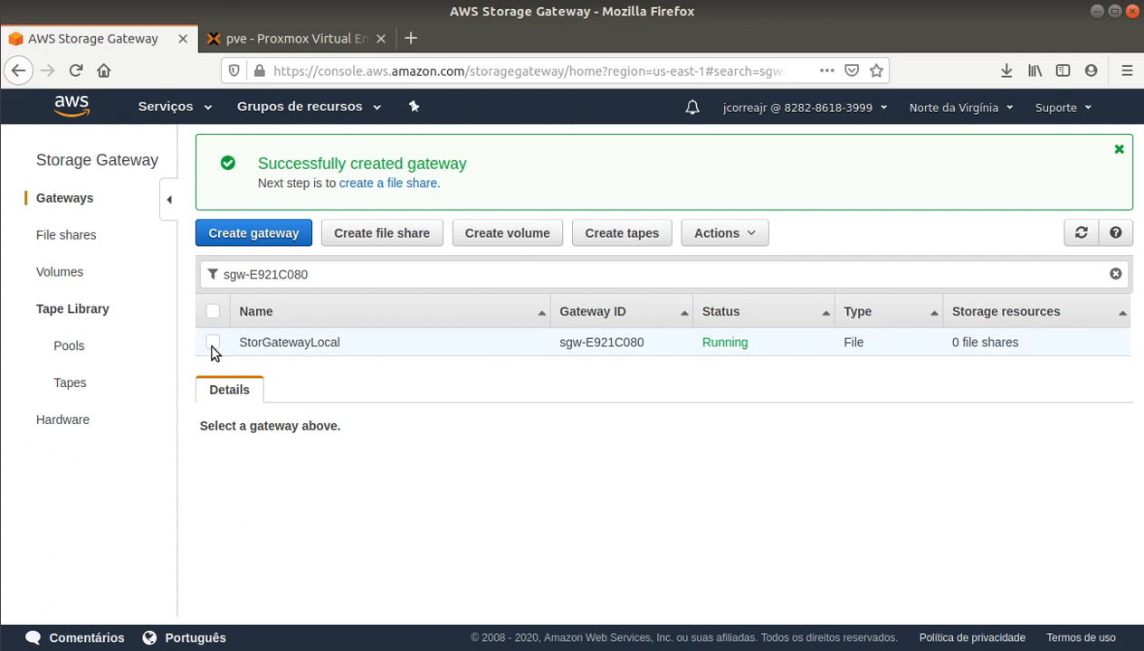
pyautogui.click(271, 38)
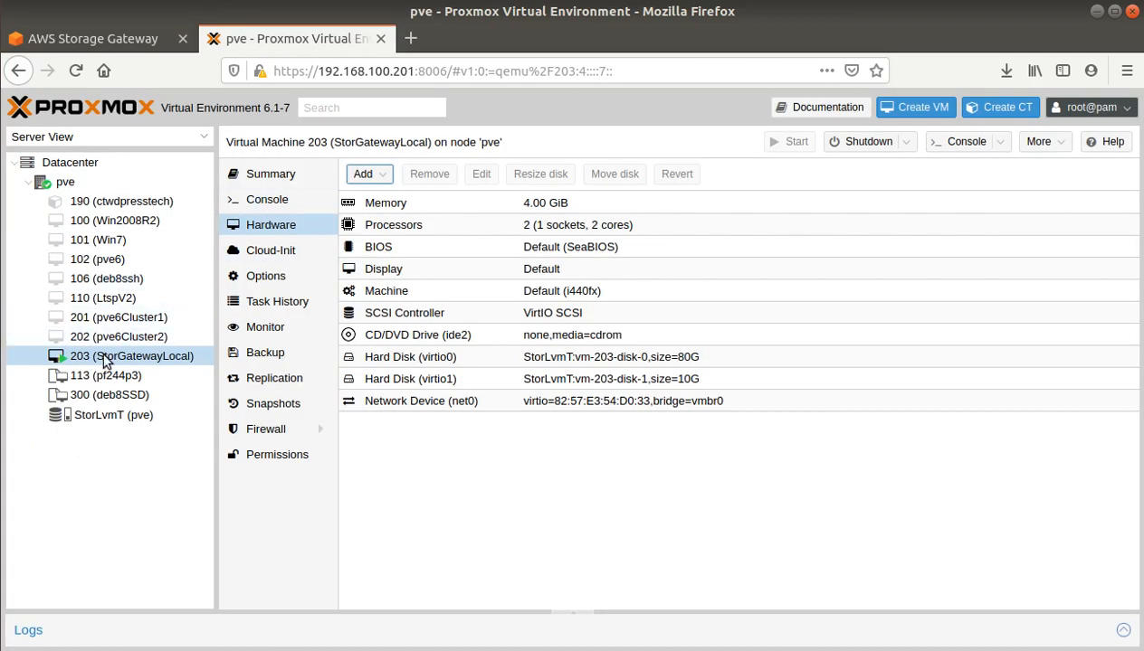
pyautogui.click(57, 40)
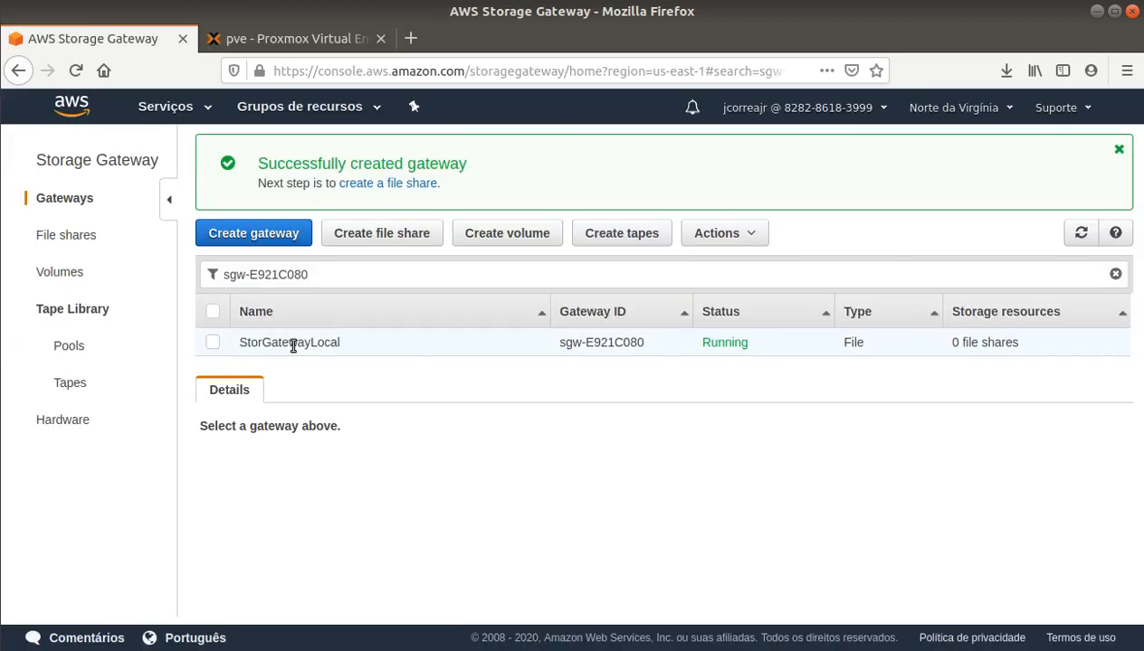
pyautogui.click(214, 342)
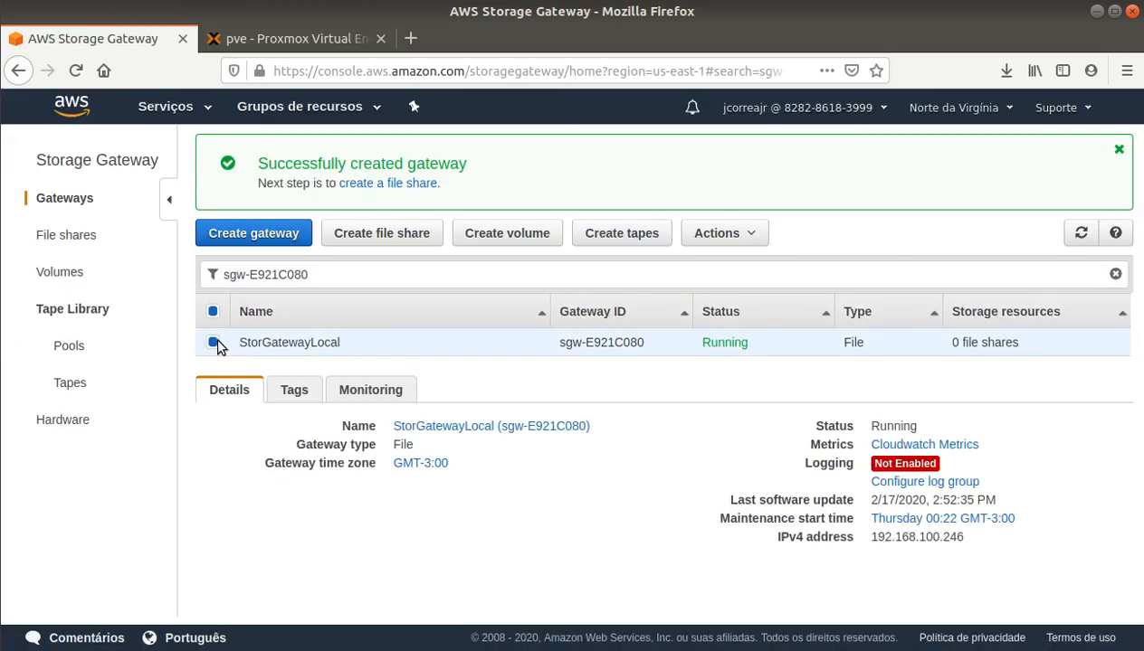
# Step: Open the gateway's Actions menu and check the VM console output in Proxmox
pyautogui.click(754, 243)
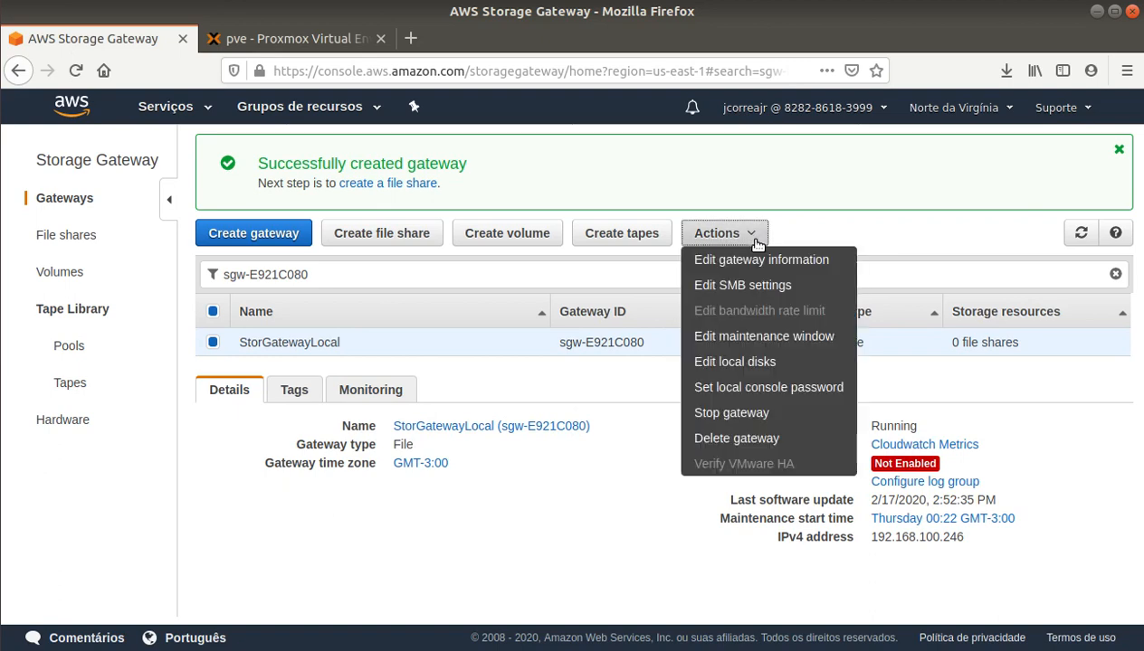
pyautogui.click(296, 38)
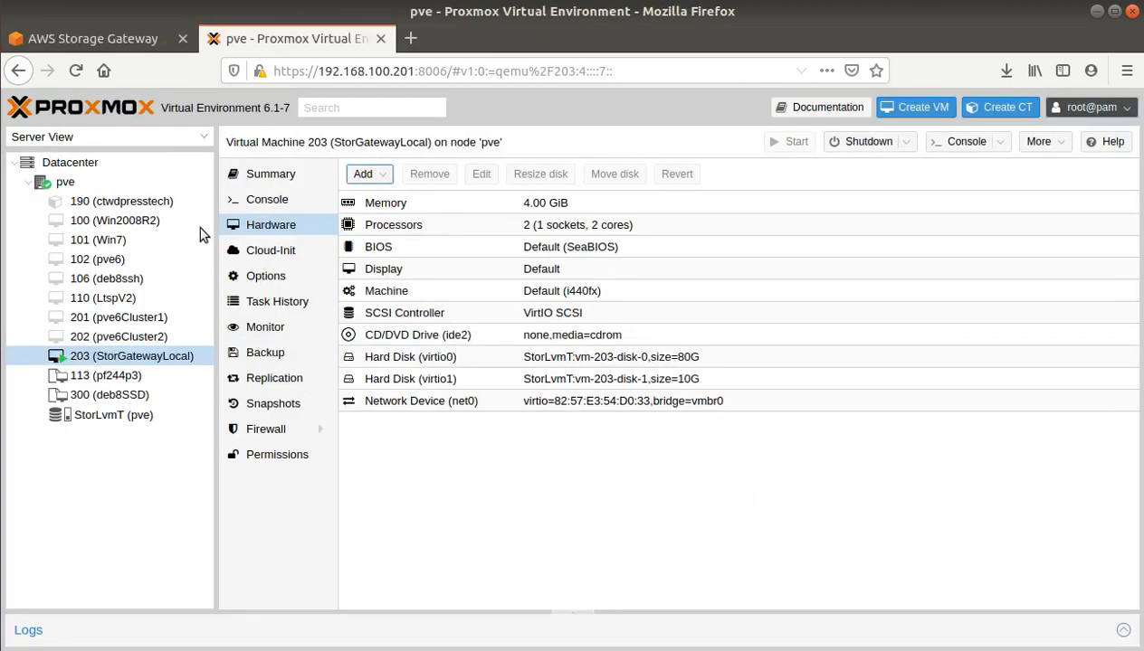
pyautogui.click(273, 200)
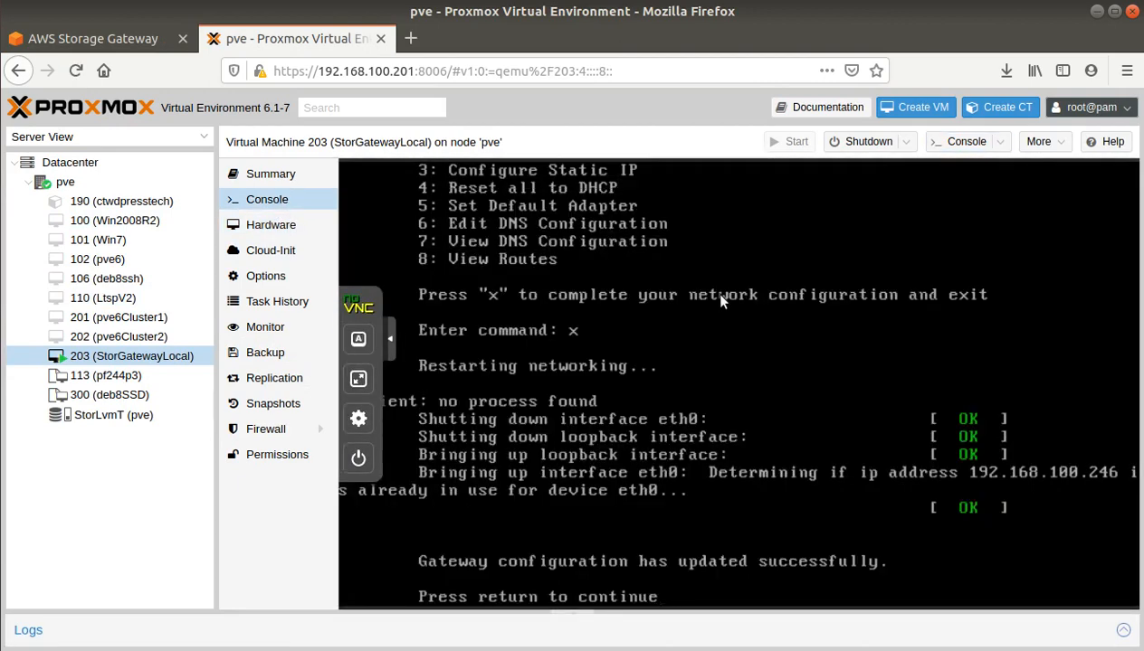
pyautogui.click(94, 42)
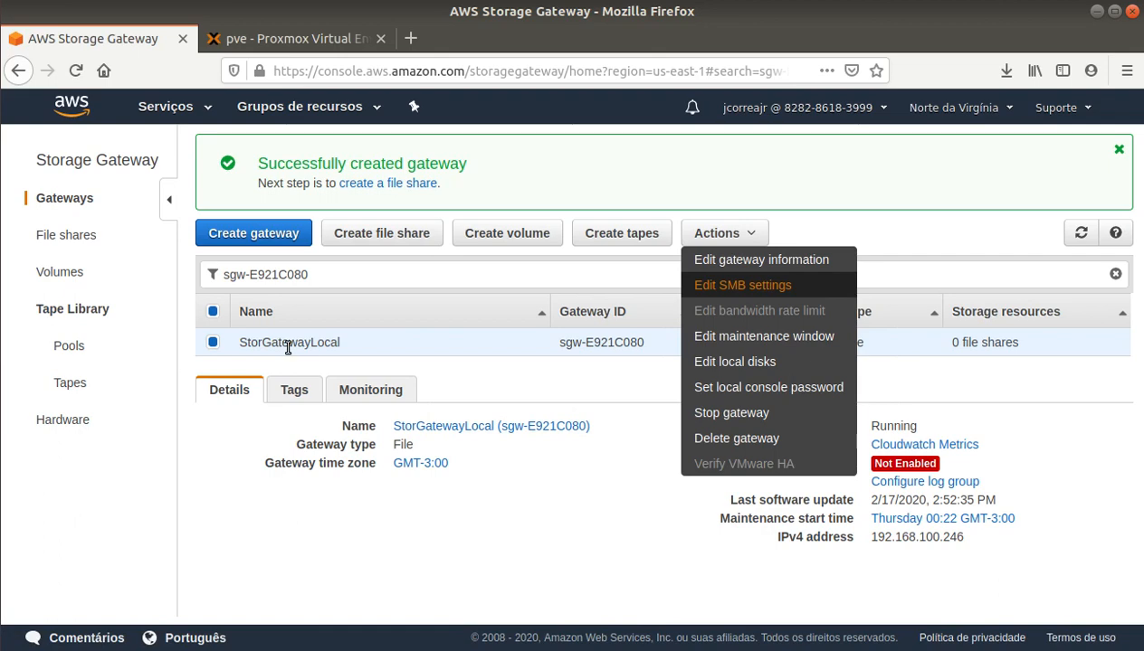
# Step: Set the gateway's SMB security level to Client negotiated
pyautogui.click(765, 289)
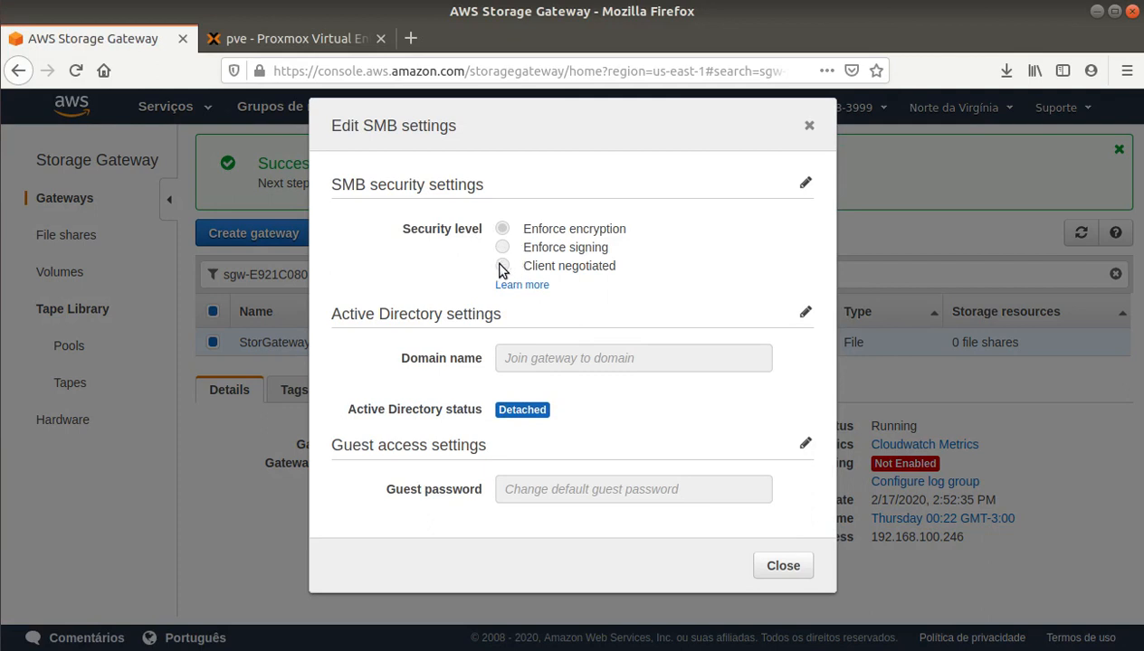
pyautogui.click(803, 184)
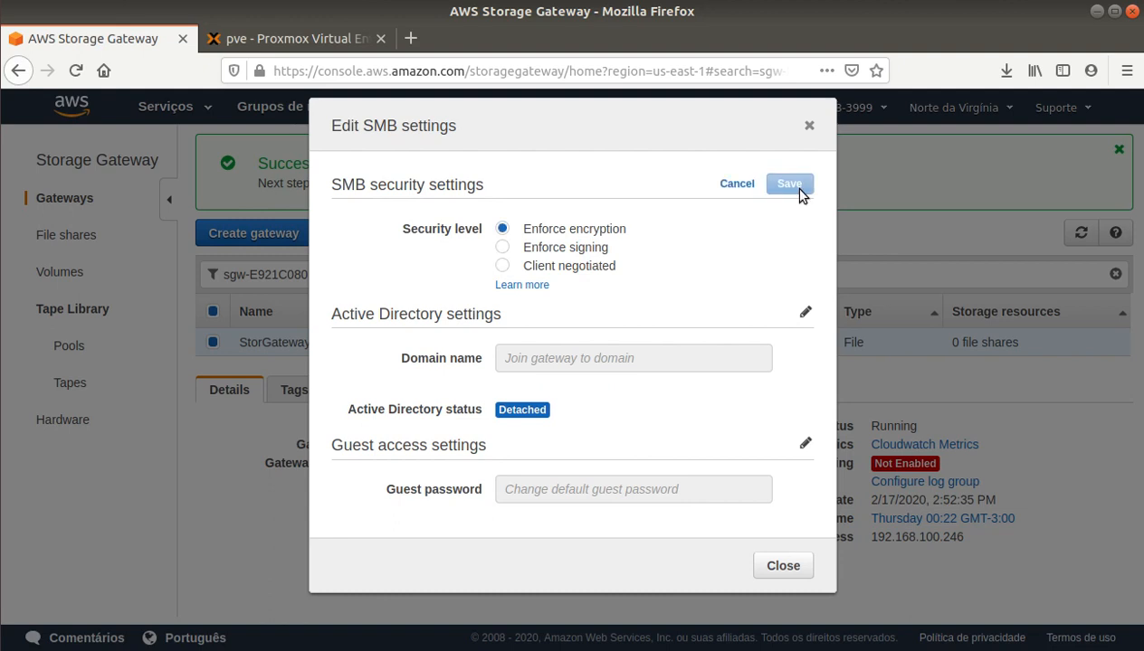
pyautogui.click(502, 265)
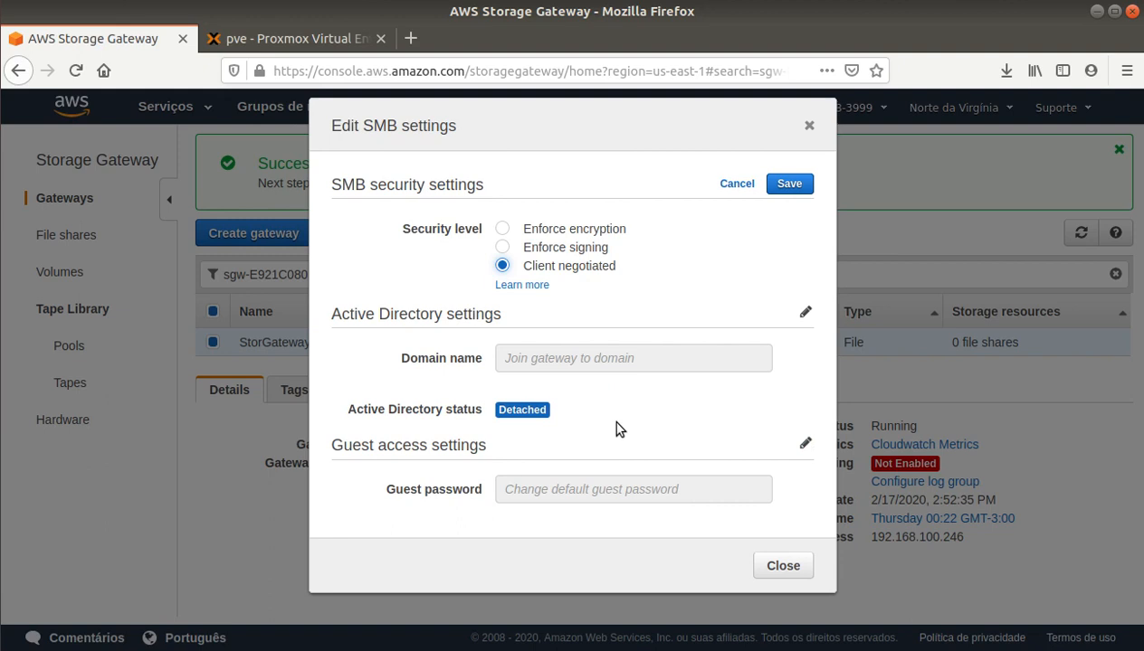
# Step: Save a six-character SMB guest password and close the SMB settings
pyautogui.click(805, 443)
pyautogui.click(564, 488)
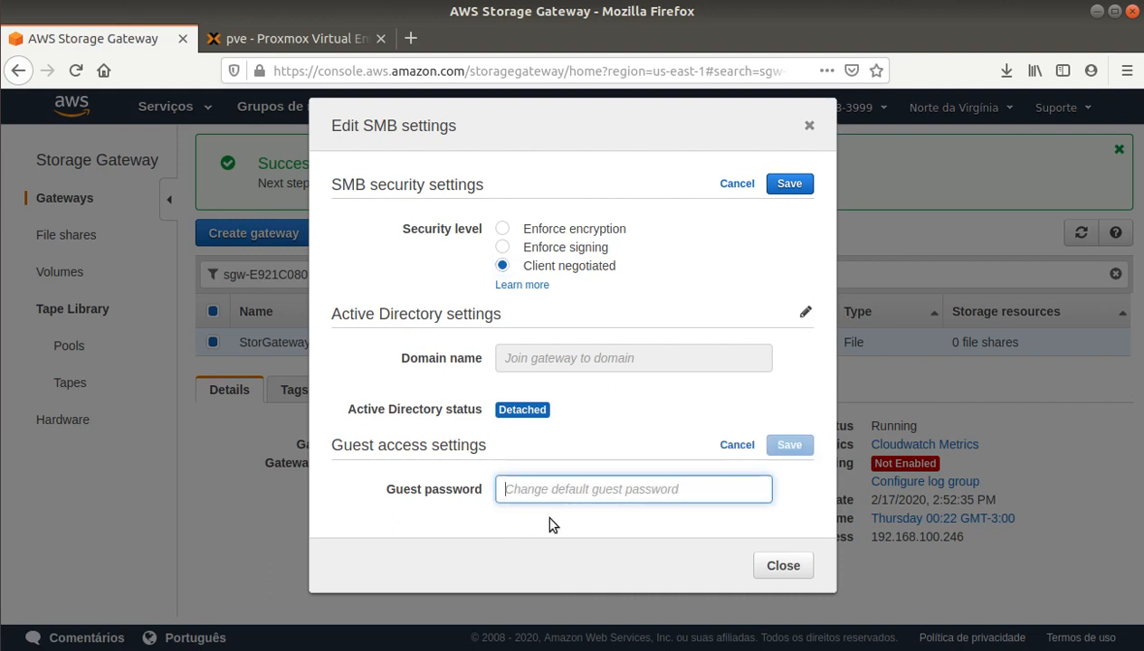
pyautogui.write('•••')
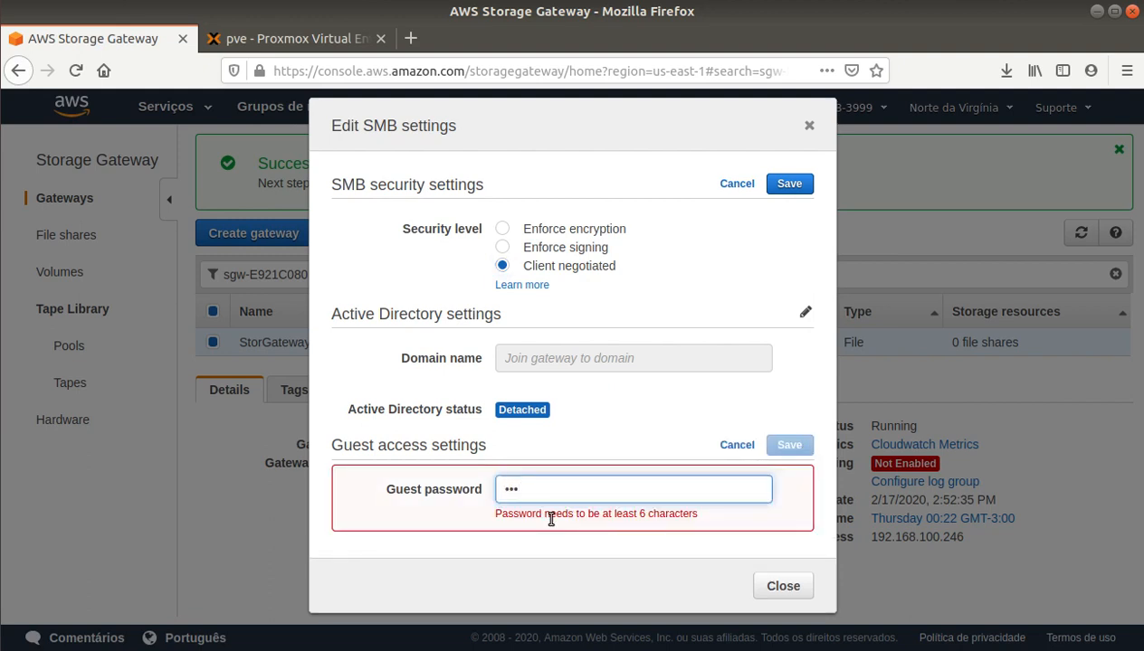
pyautogui.write('•••')
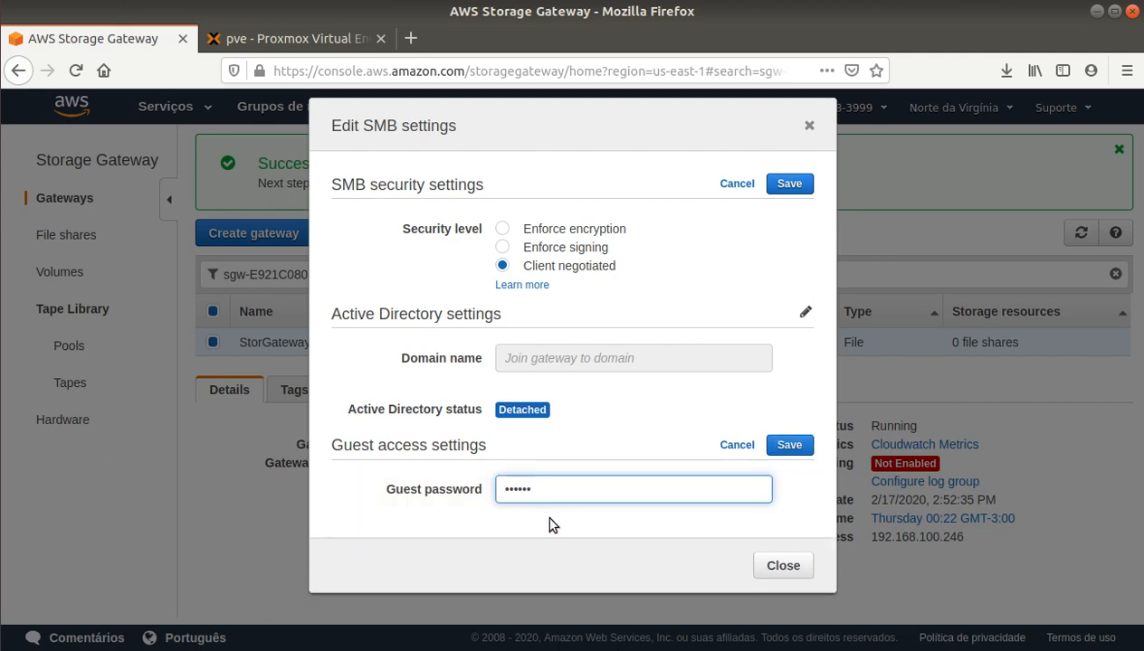
pyautogui.click(796, 448)
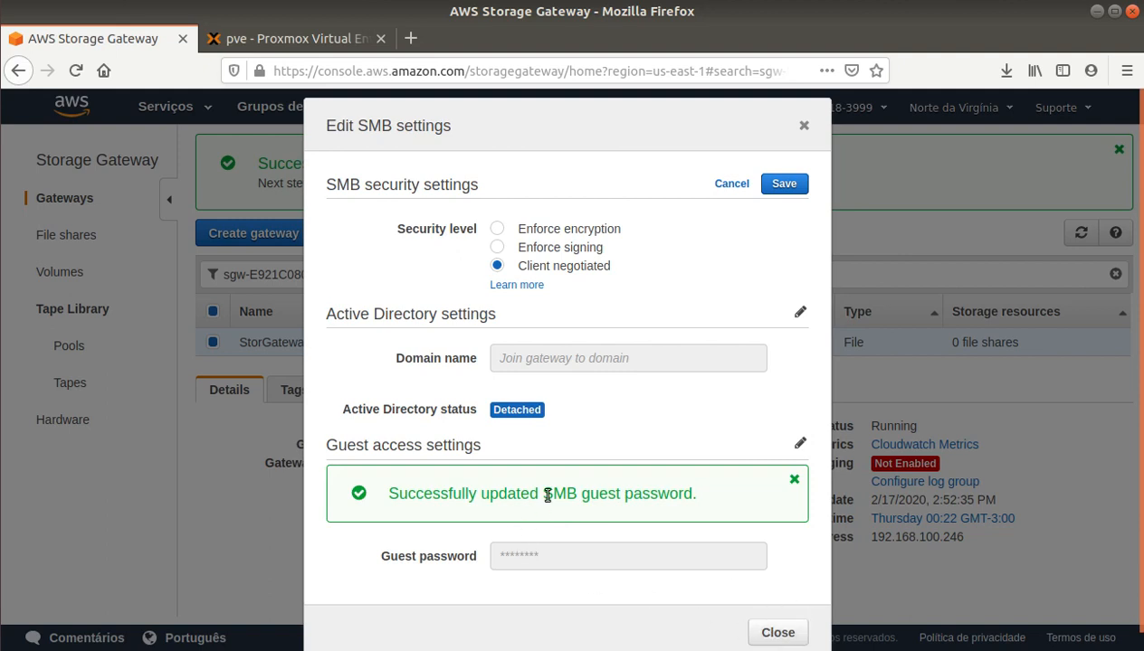
pyautogui.click(771, 635)
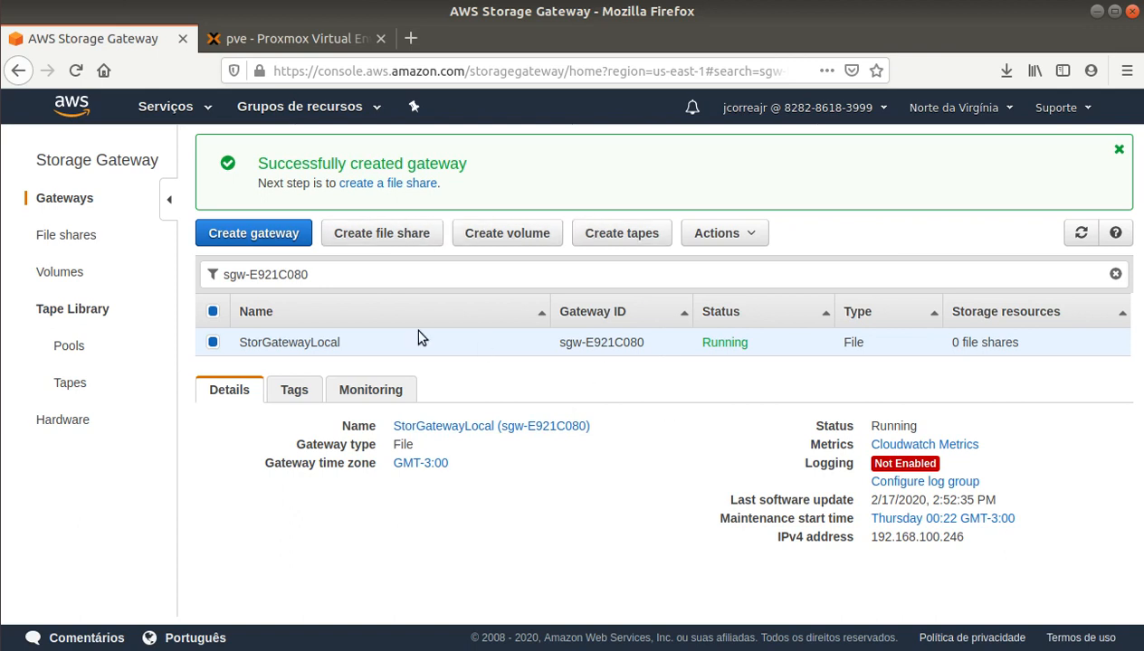
pyautogui.click(735, 238)
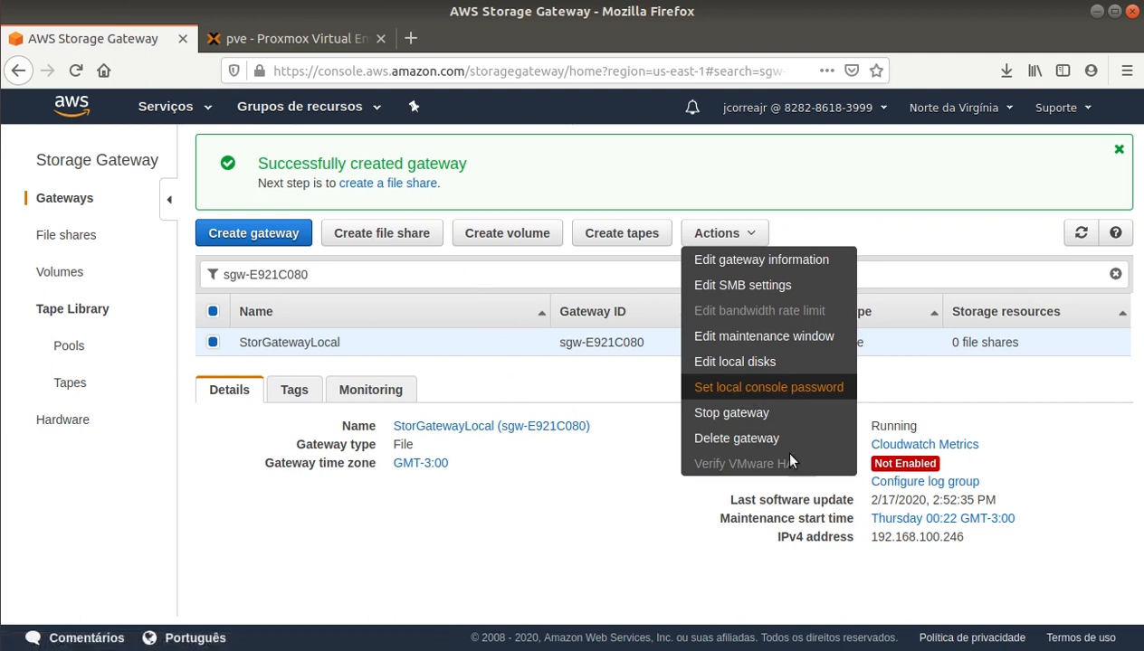
pyautogui.click(472, 380)
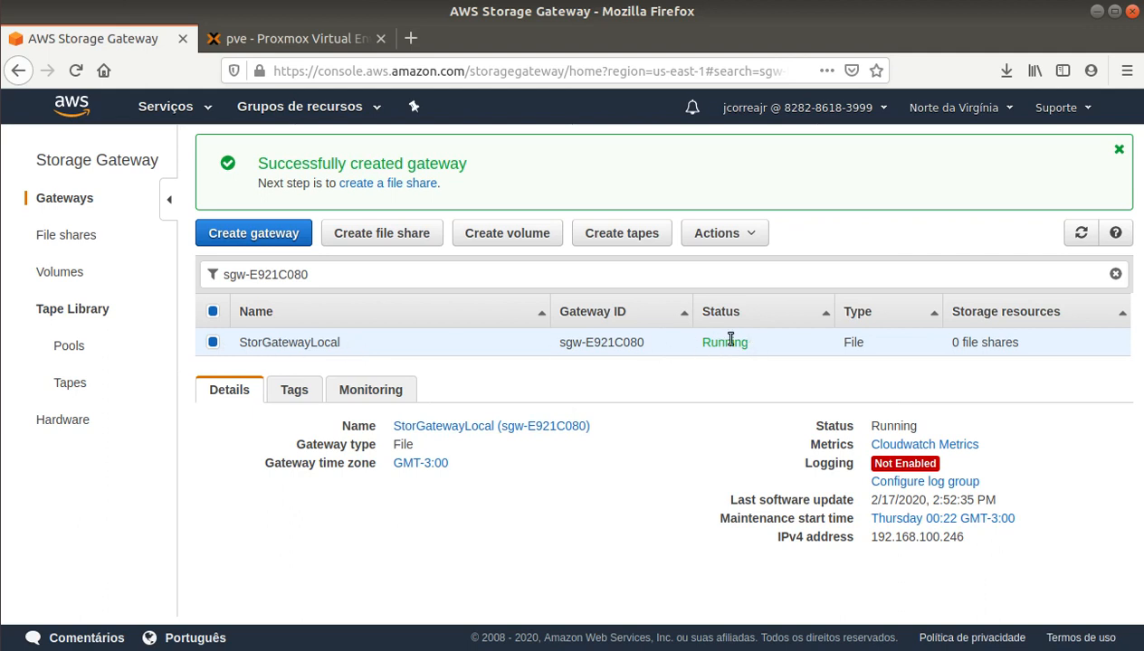
# Step: Open the Create file share wizard from File shares, then the Serviços menu
pyautogui.click(66, 237)
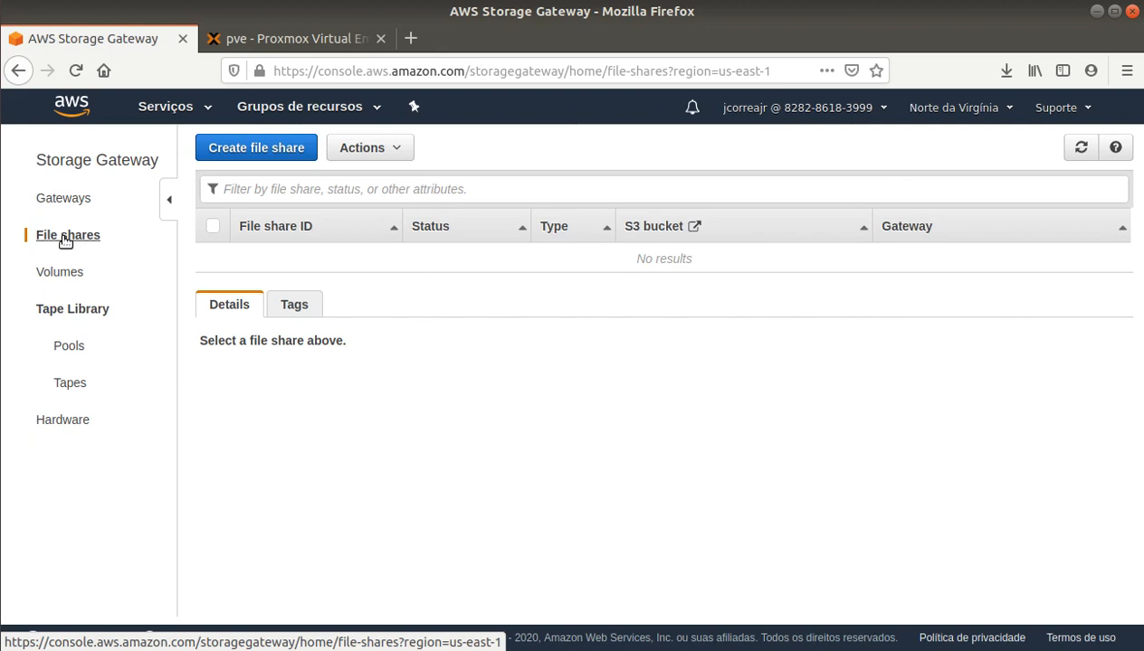
pyautogui.click(248, 153)
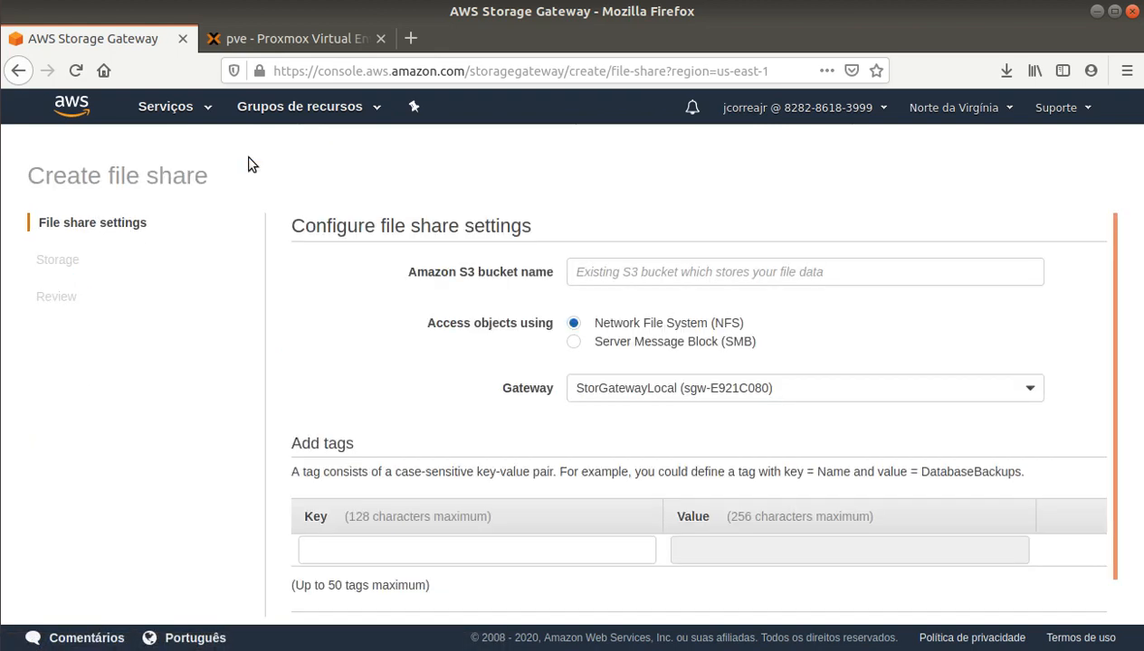
pyautogui.click(603, 273)
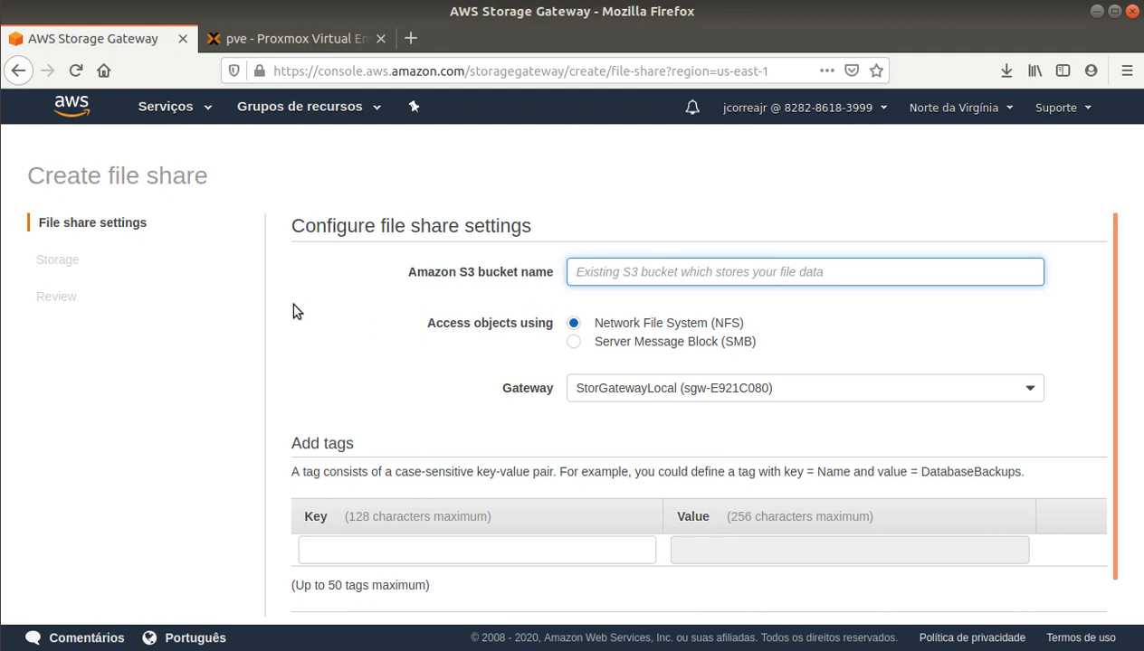
pyautogui.click(199, 108)
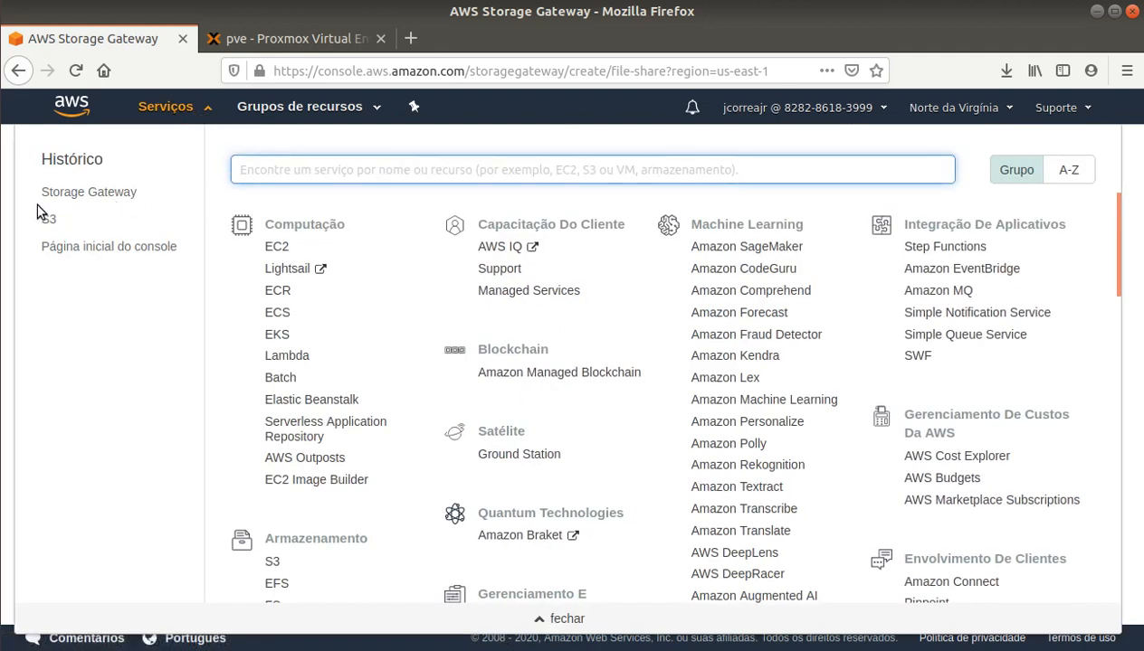
# Step: Open S3 in a new tab to review the six buckets, then return
pyautogui.middleClick(52, 222)
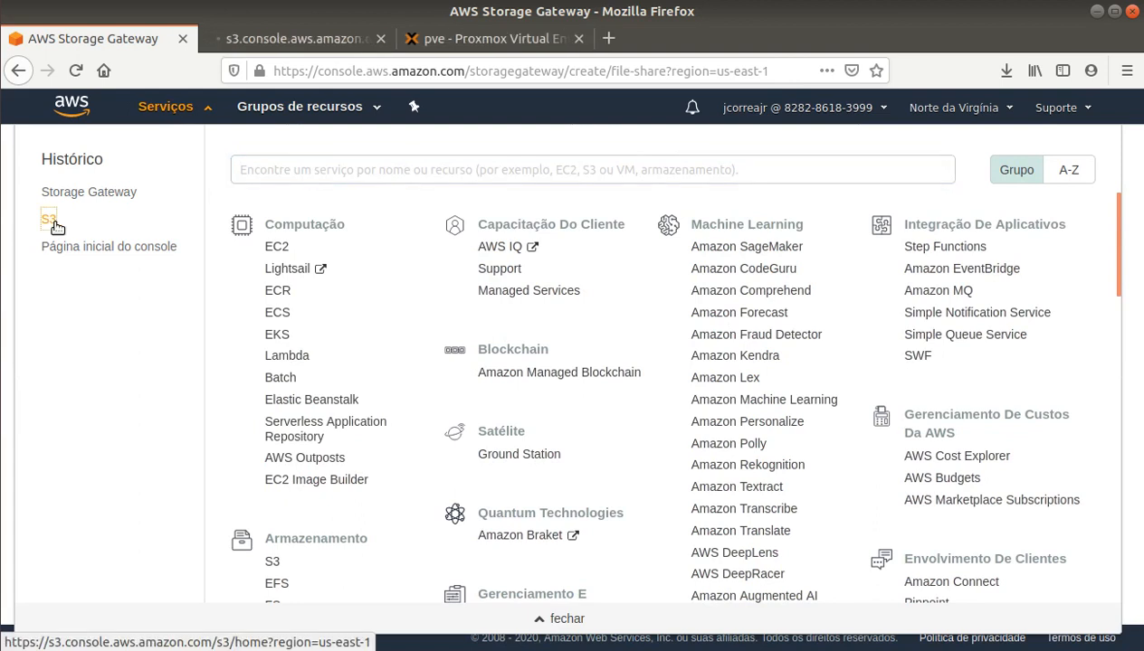
pyautogui.click(284, 38)
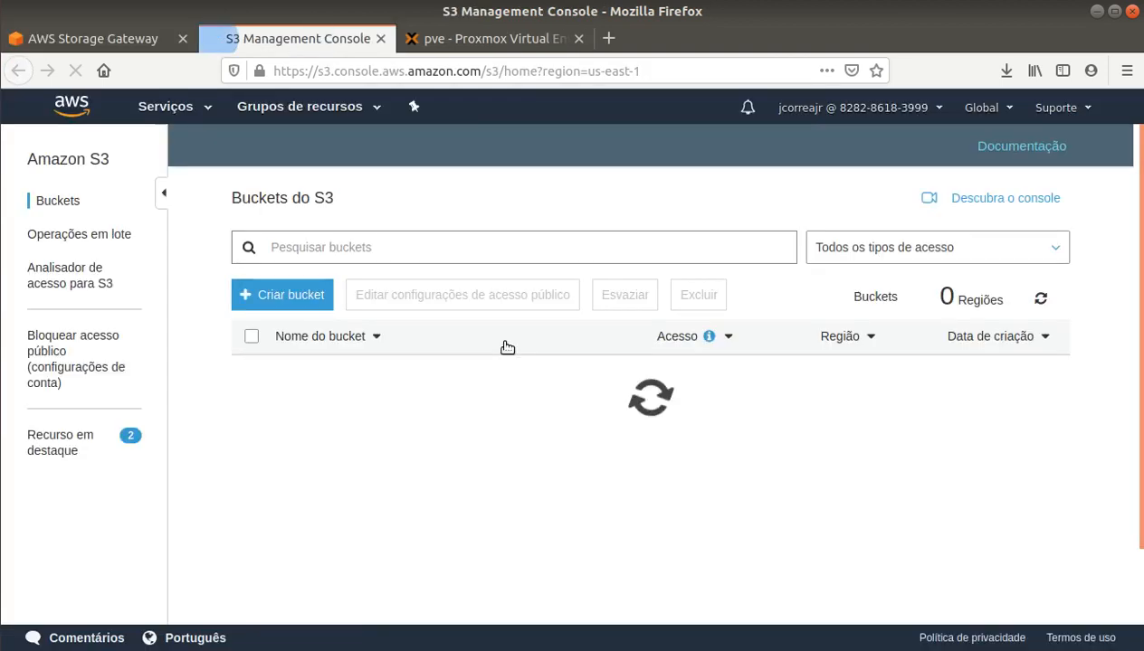
pyautogui.scroll(-2, 364, 475)
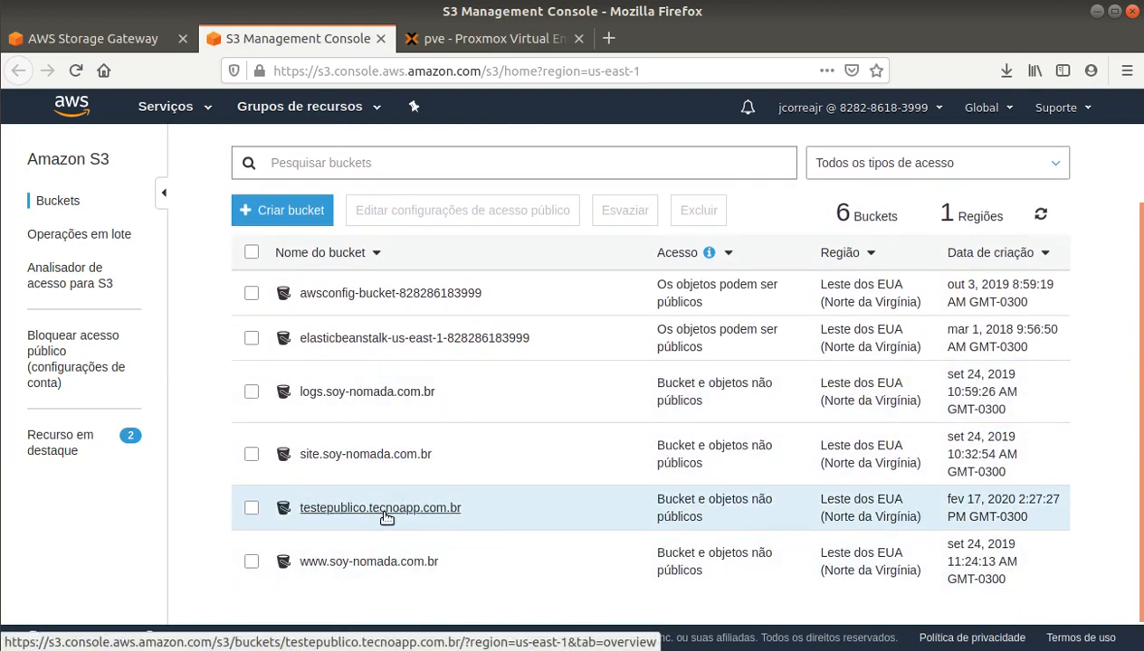
pyautogui.click(81, 38)
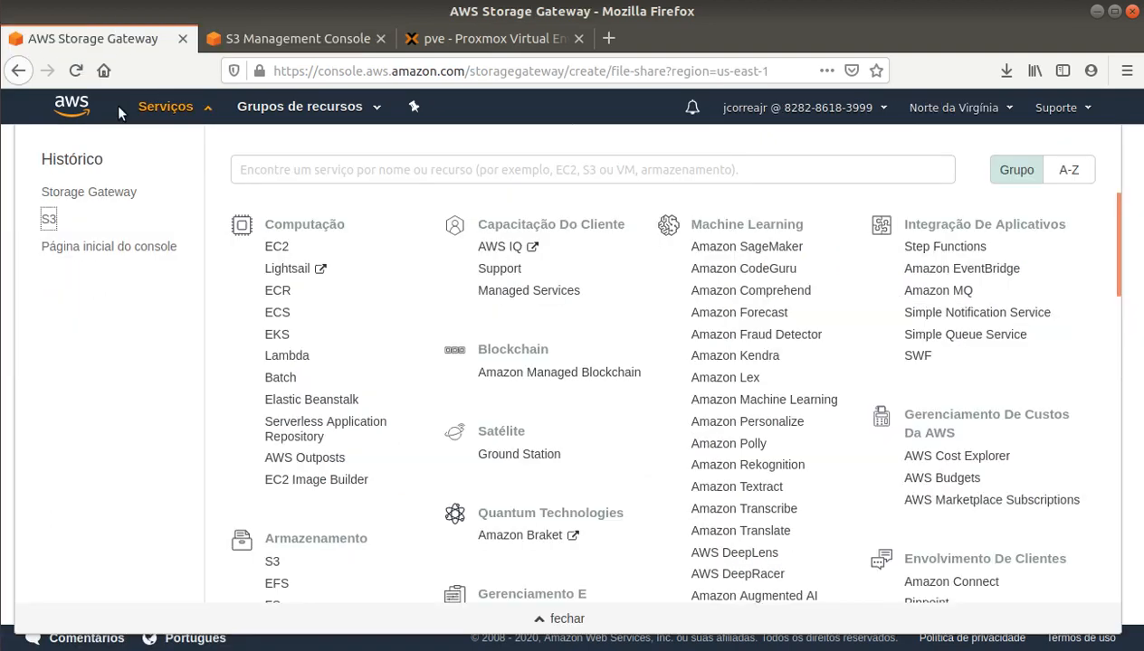
# Step: Enter bucket testepublico.tecnoapp.com.br and choose Server Message Block (SMB) access
pyautogui.click(547, 619)
pyautogui.click(621, 270)
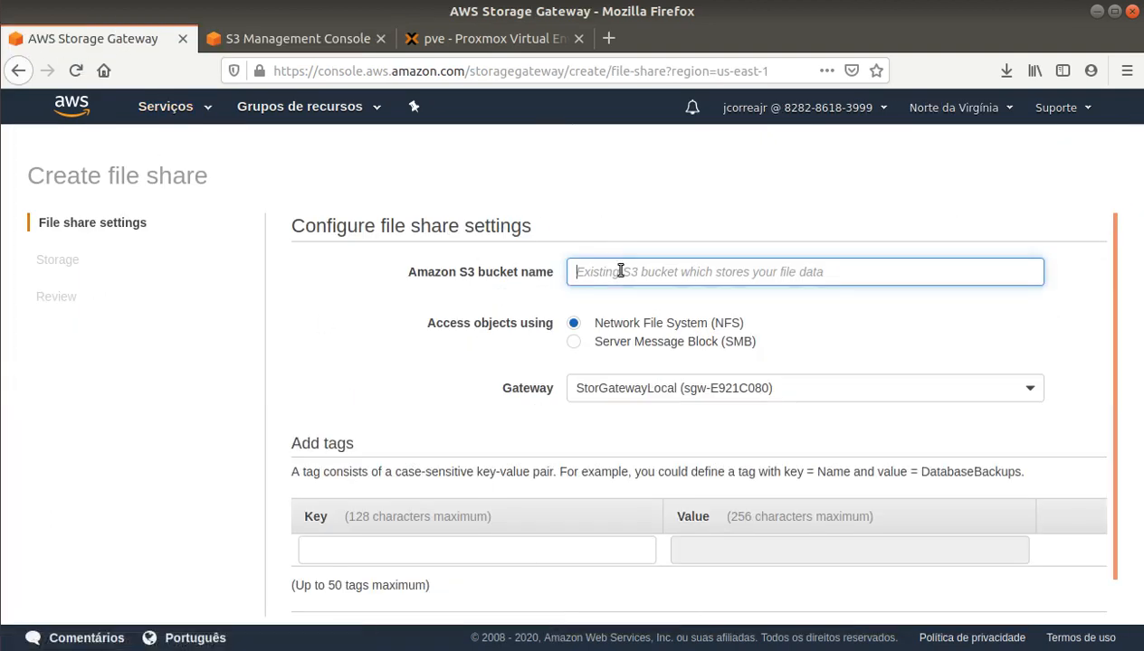
pyautogui.write('testepublico')
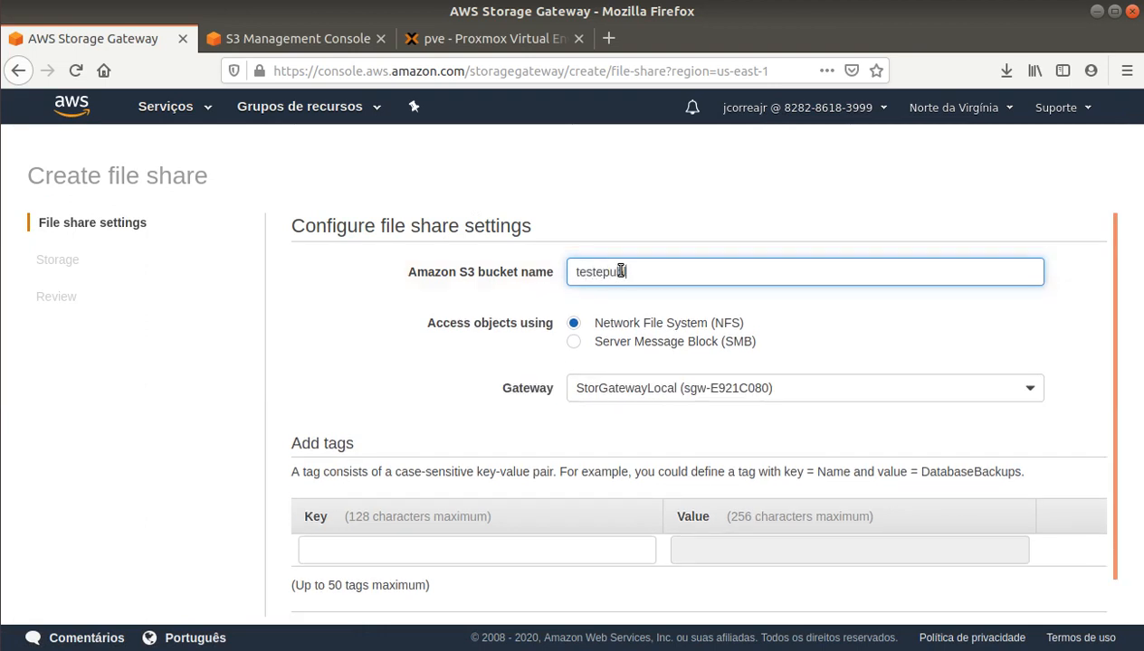
pyautogui.write('.tecnoapp.com.br')
pyautogui.click(614, 346)
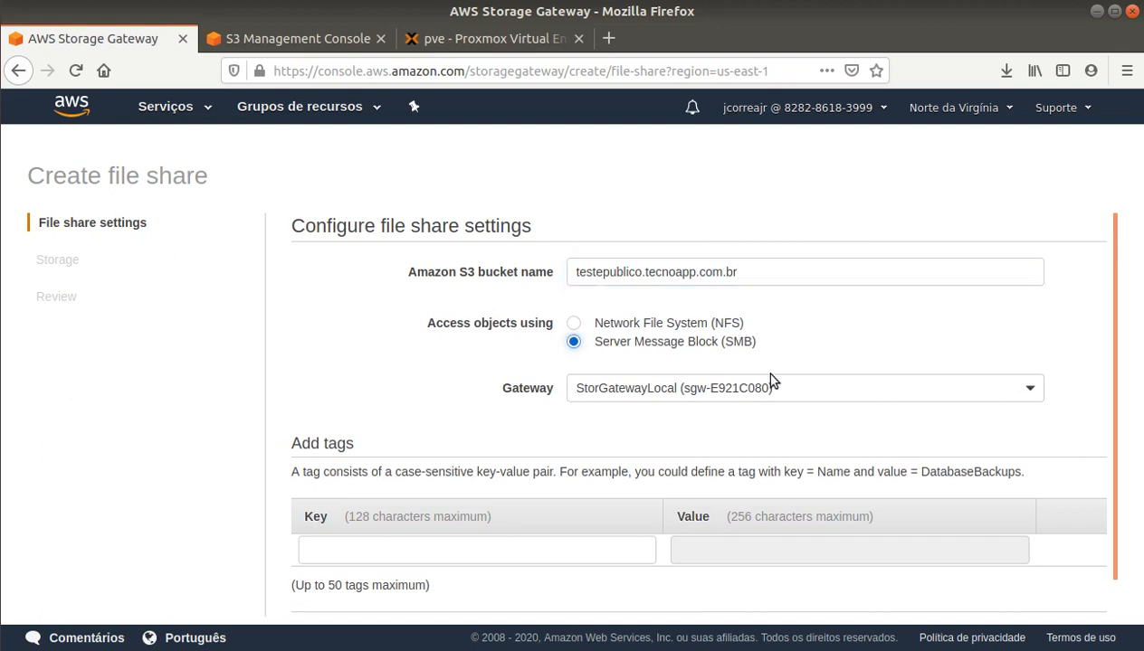
pyautogui.scroll(-2, 842, 342)
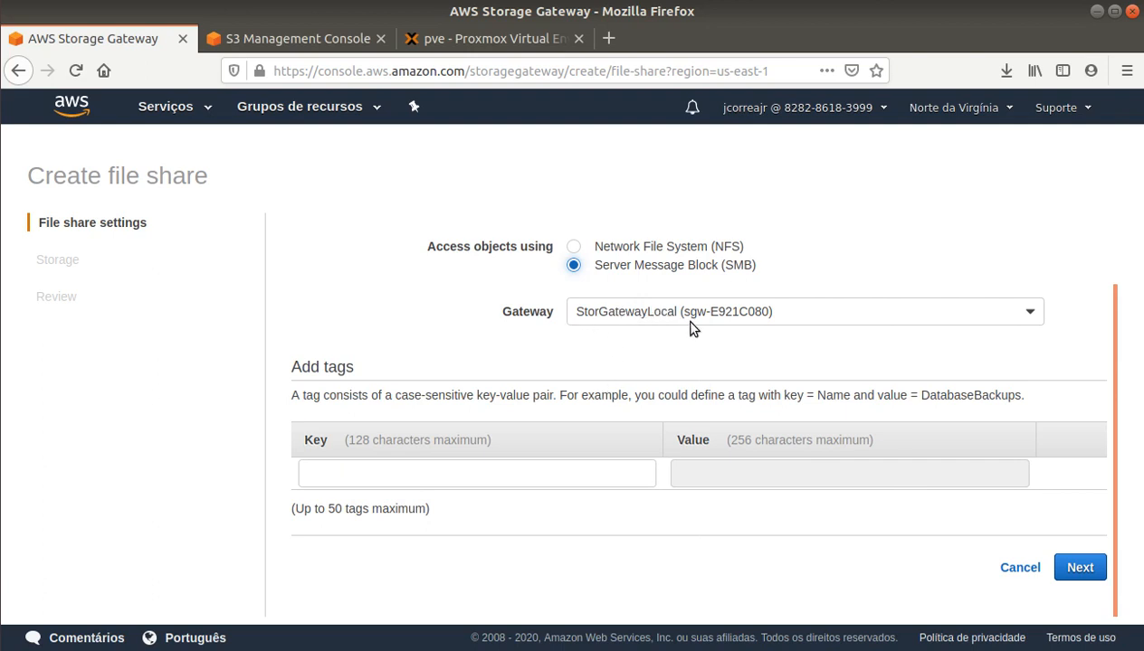
# Step: Advance to the Storage step, keeping S3 Standard as the storage class
pyautogui.click(1083, 568)
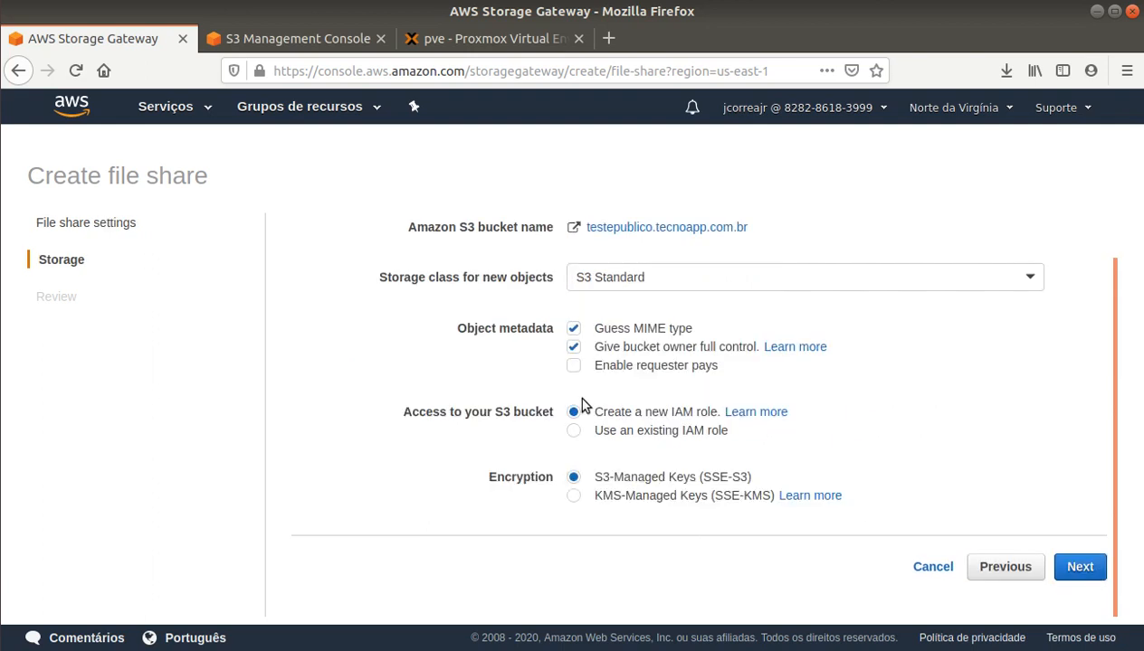
pyautogui.scroll(1, 579, 368)
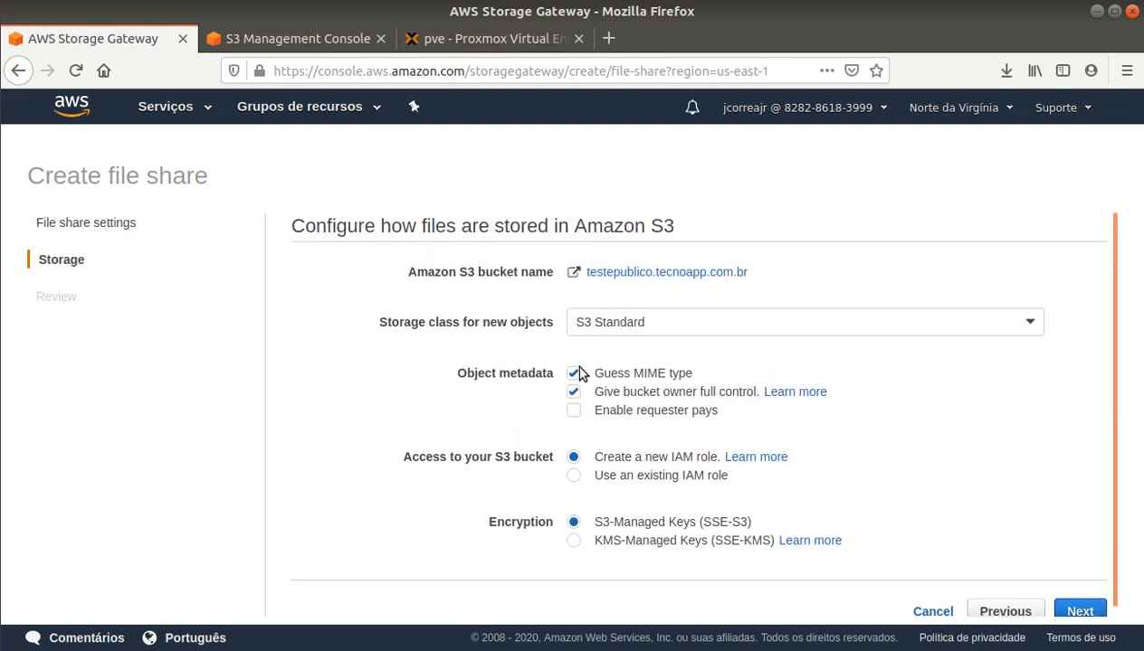
pyautogui.click(672, 324)
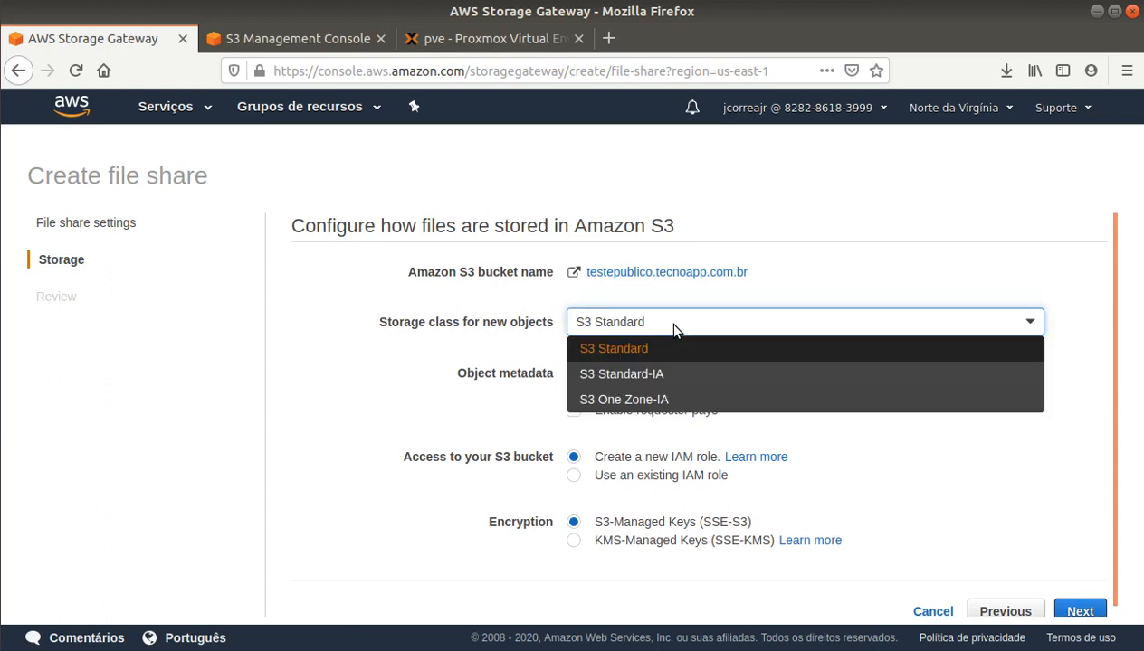
pyautogui.click(673, 325)
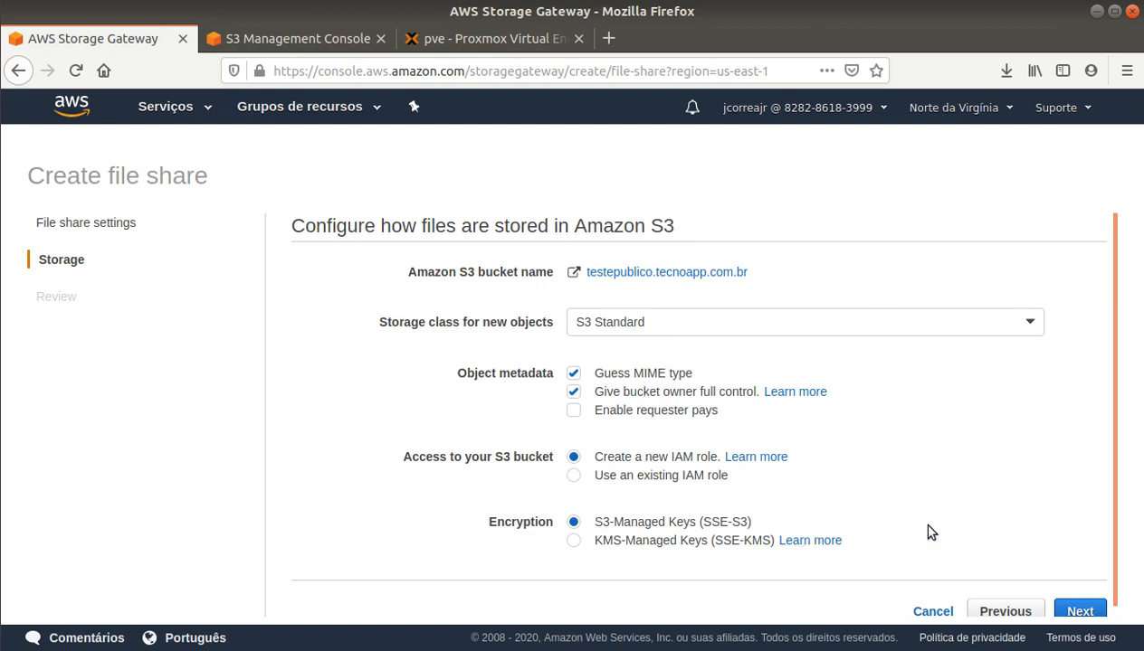
pyautogui.scroll(-1, 915, 518)
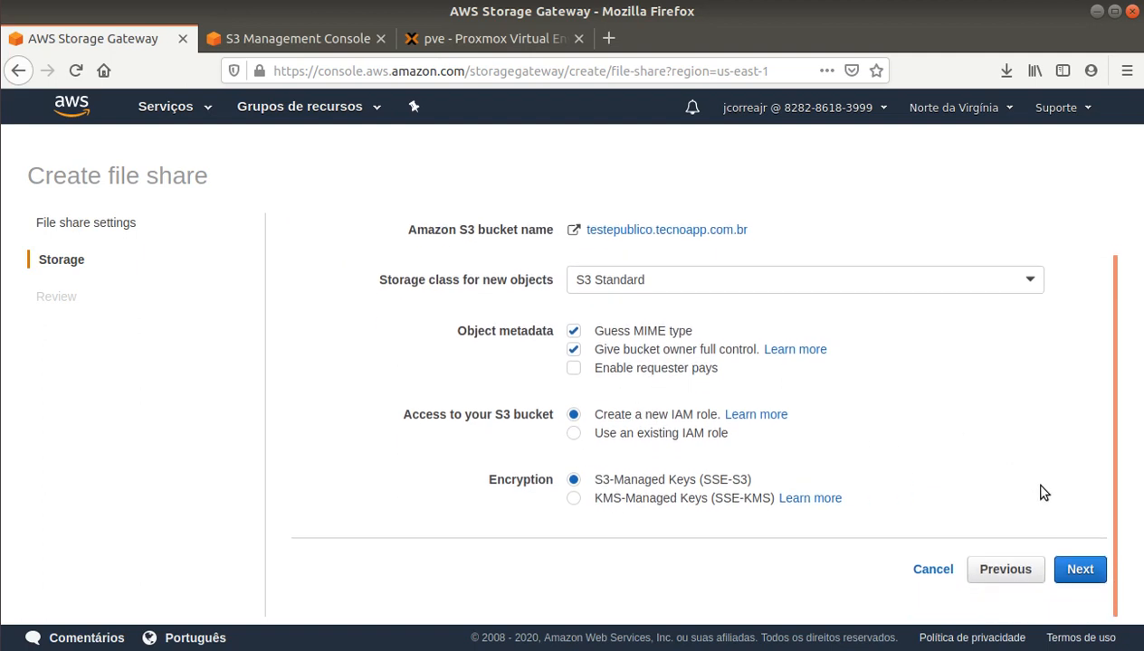
# Step: On the Review step, change the SMB share's authentication from Active Directory to Guest access
pyautogui.click(1080, 570)
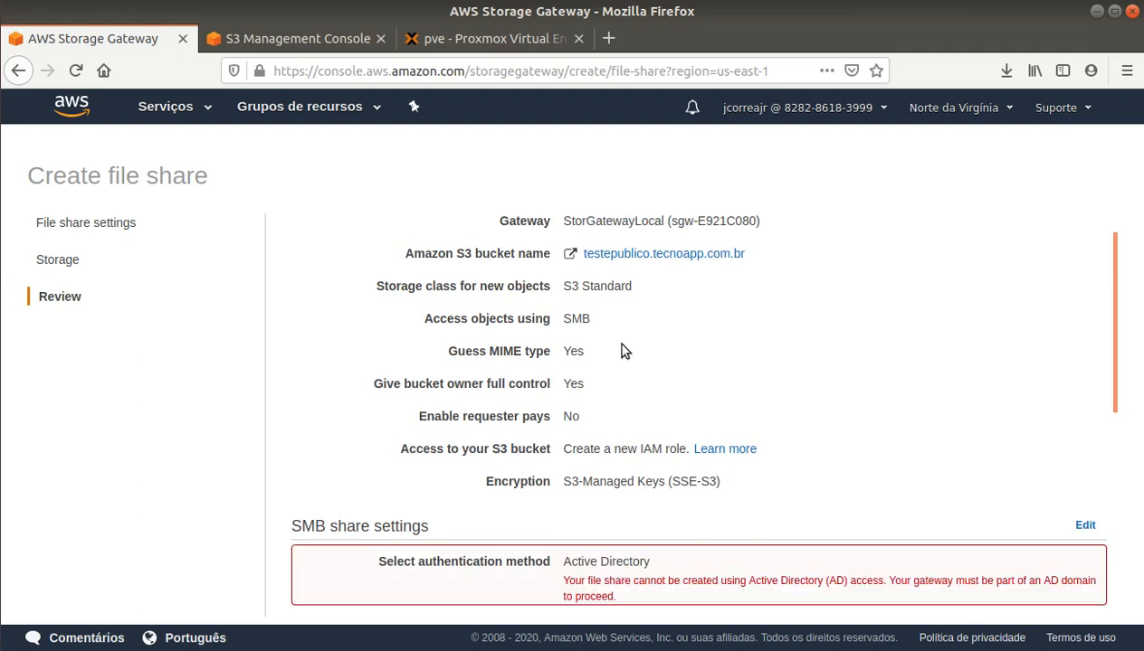
pyautogui.scroll(-3, 630, 322)
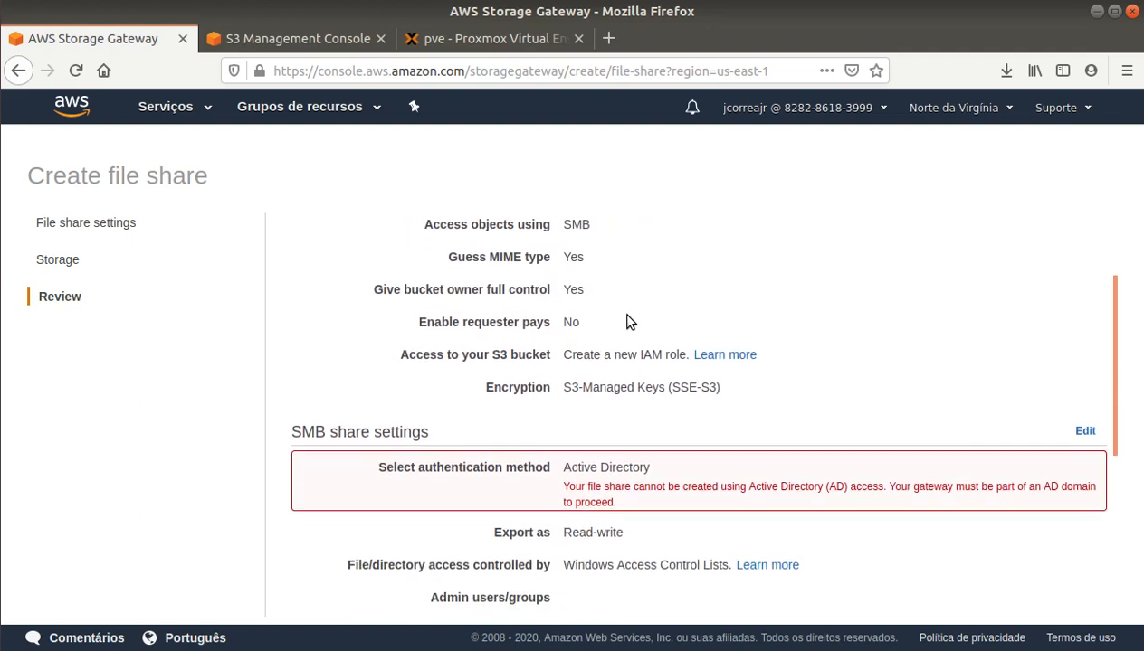
pyautogui.scroll(-1, 628, 316)
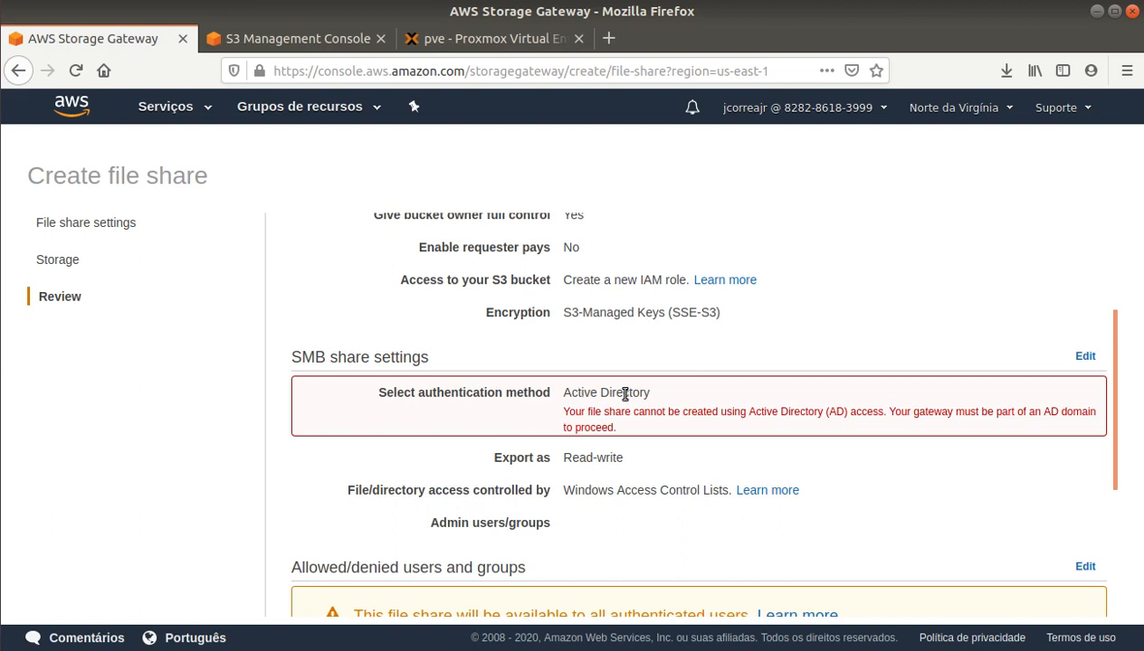
pyautogui.click(1082, 356)
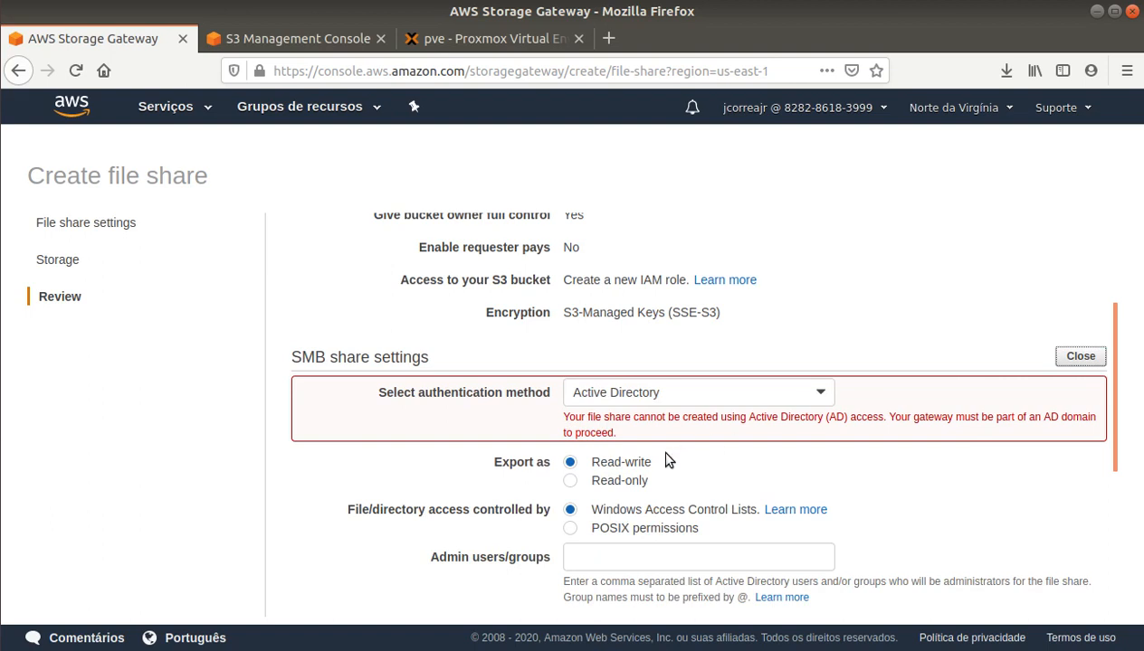
pyautogui.click(700, 394)
pyautogui.click(620, 441)
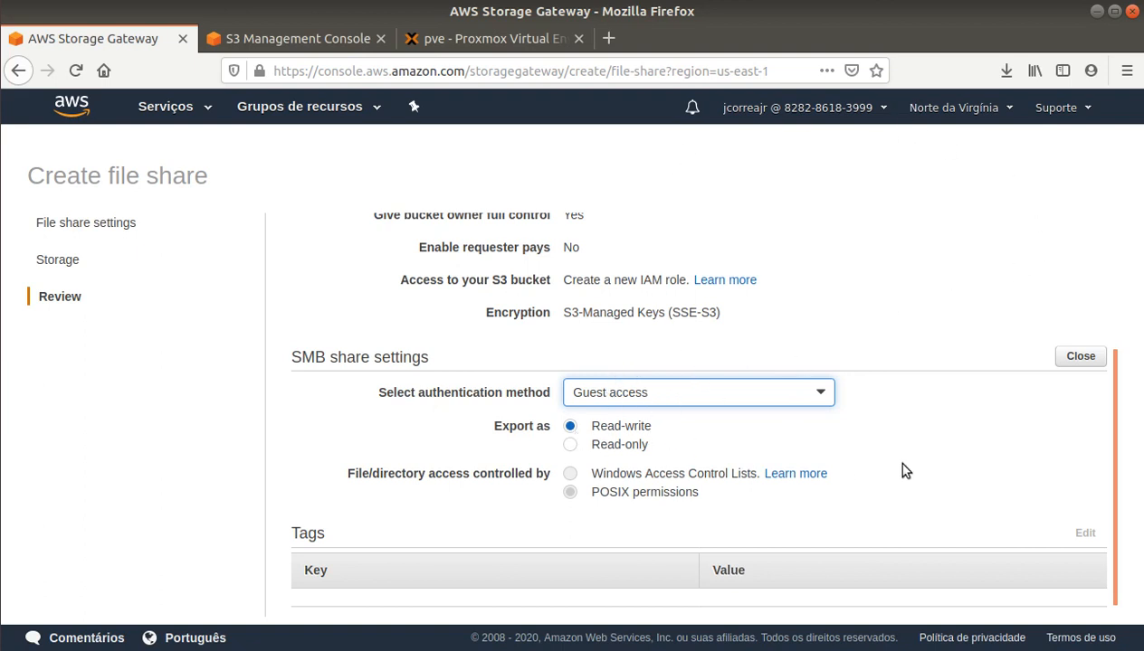
# Step: Close the SMB share settings and create the file share share-B049ADDB on testepublico.tecnoapp.com.br
pyautogui.click(1068, 356)
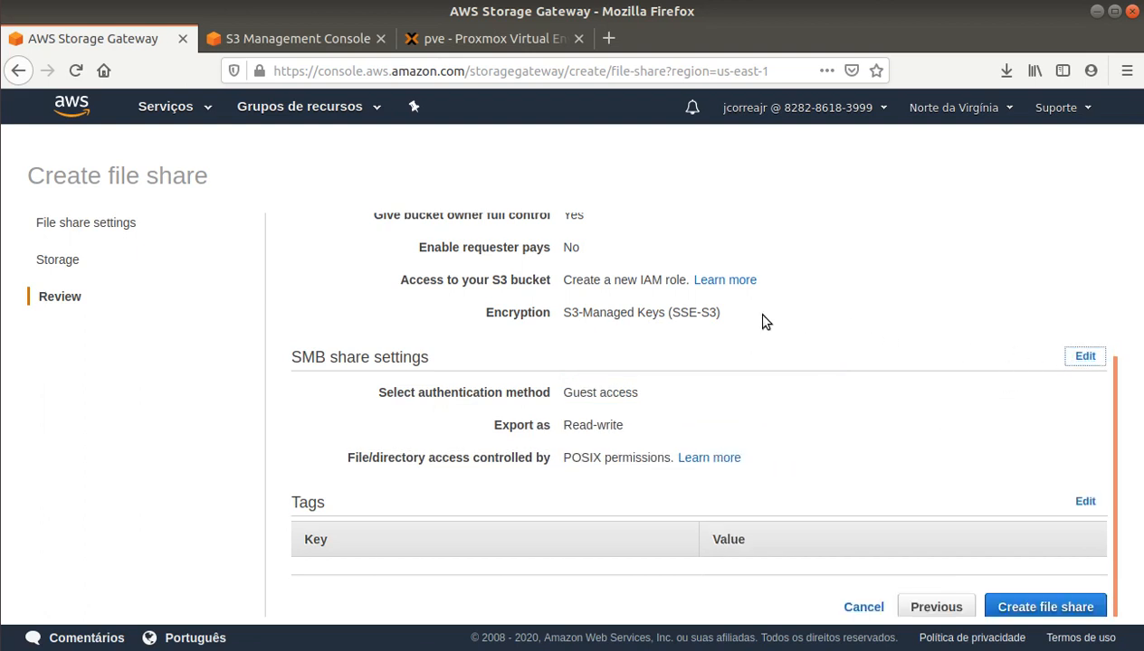
pyautogui.scroll(-1, 762, 316)
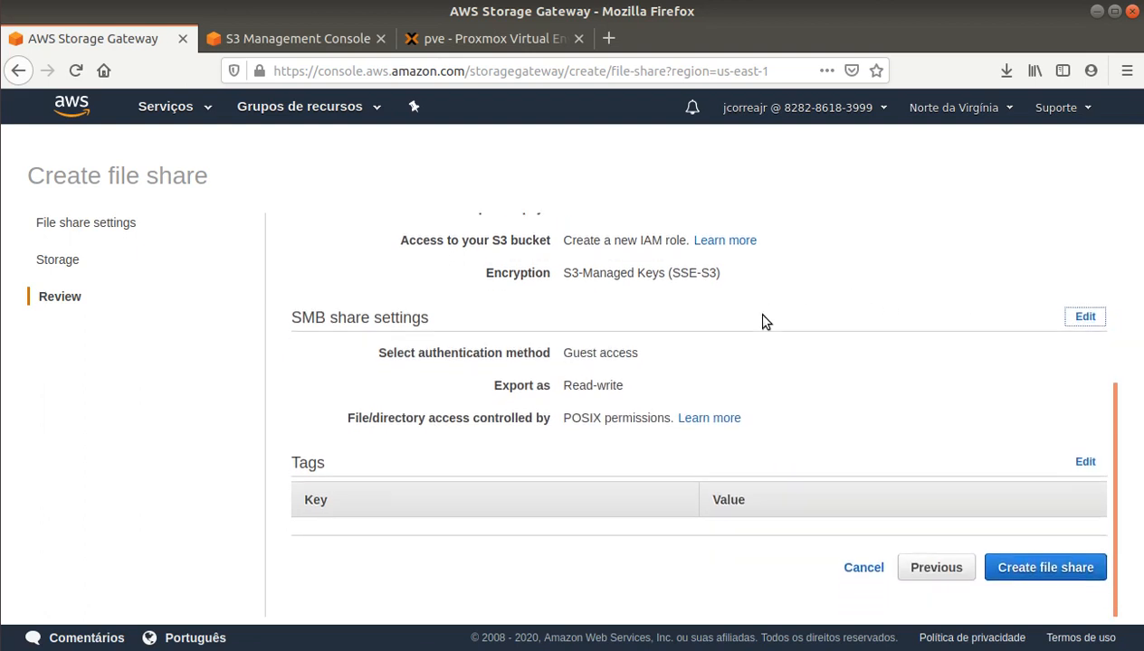
pyautogui.click(1042, 568)
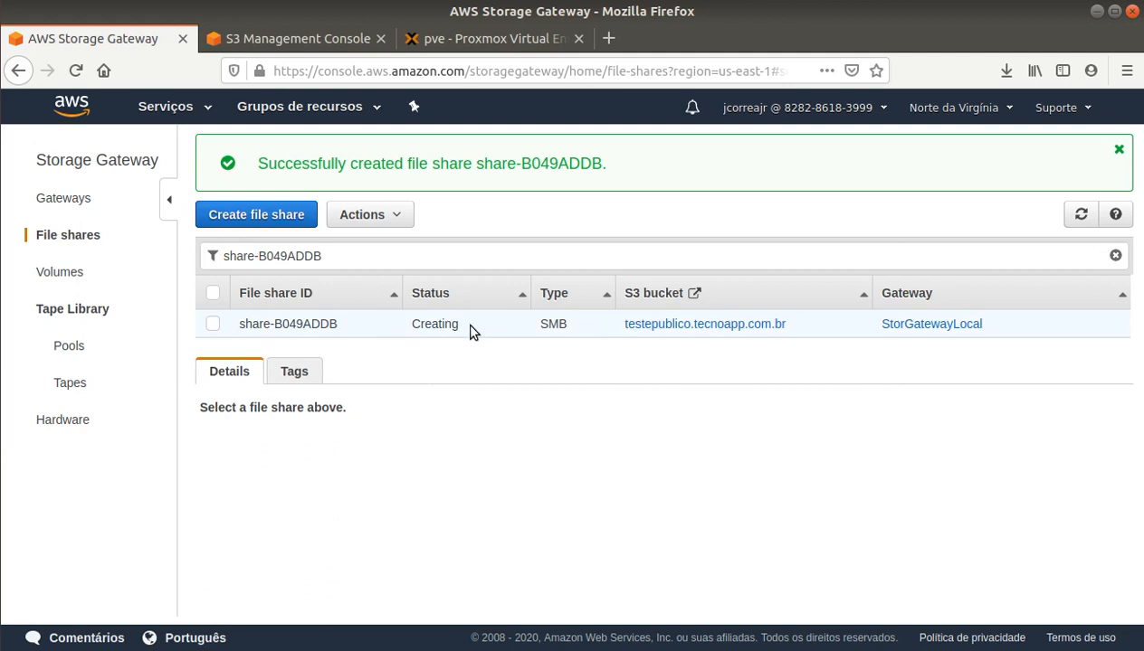
# Step: Refresh until share-B049ADDB is Available and reveal its full Windows net use command
pyautogui.click(1078, 217)
pyautogui.click(274, 325)
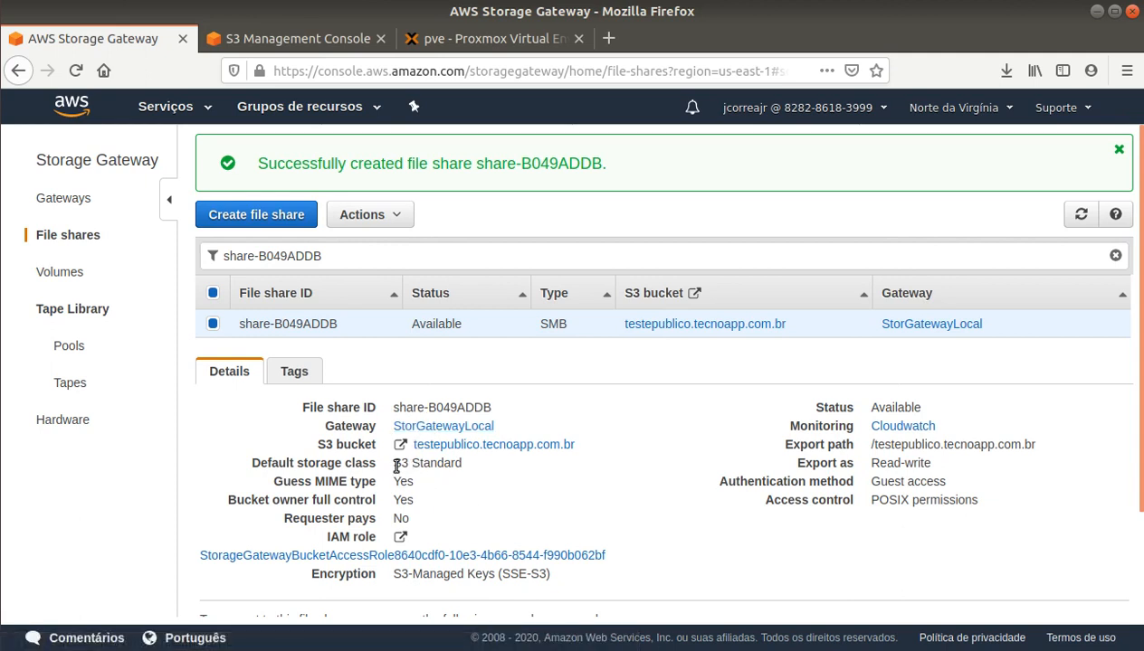
pyautogui.moveTo(395, 466); pyautogui.dragTo(480, 467)
pyautogui.click(496, 527)
pyautogui.scroll(-3, 495, 516)
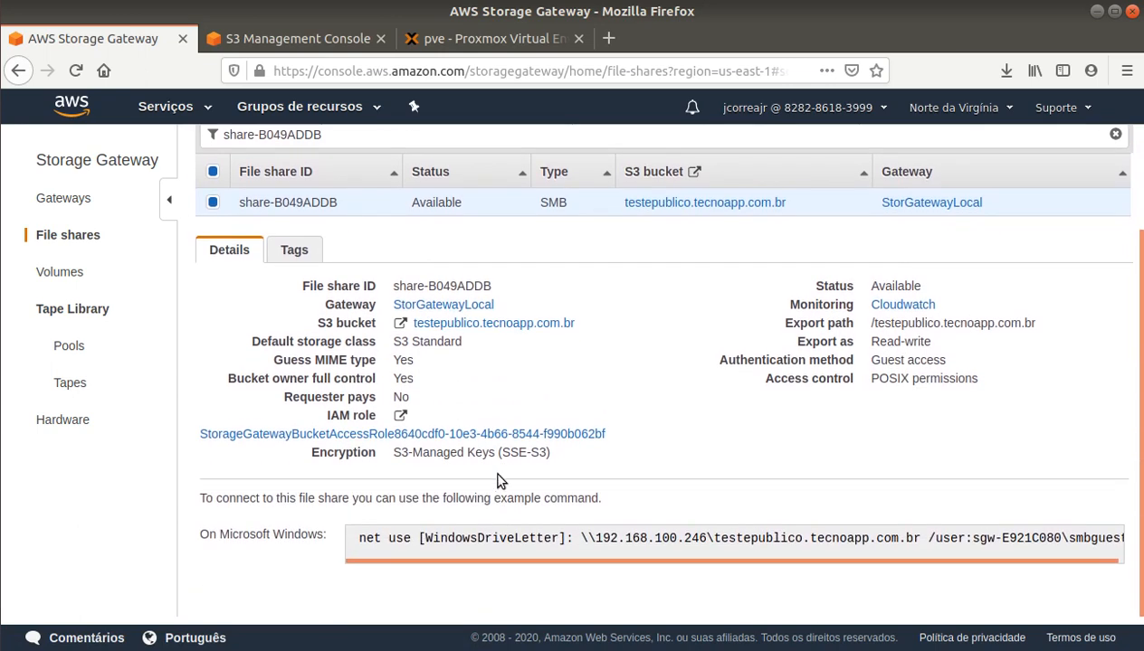
pyautogui.moveTo(563, 559); pyautogui.dragTo(627, 561)
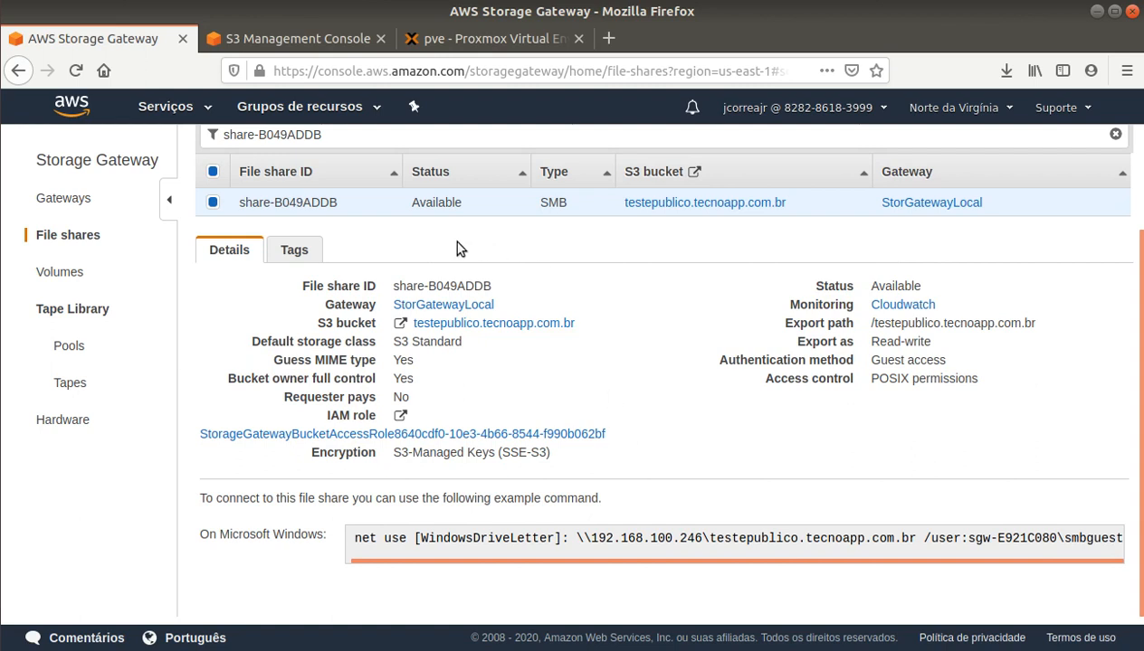
# Step: Open the Executar (Run) box on the Windows Server remote desktop
pyautogui.click(1, 472)
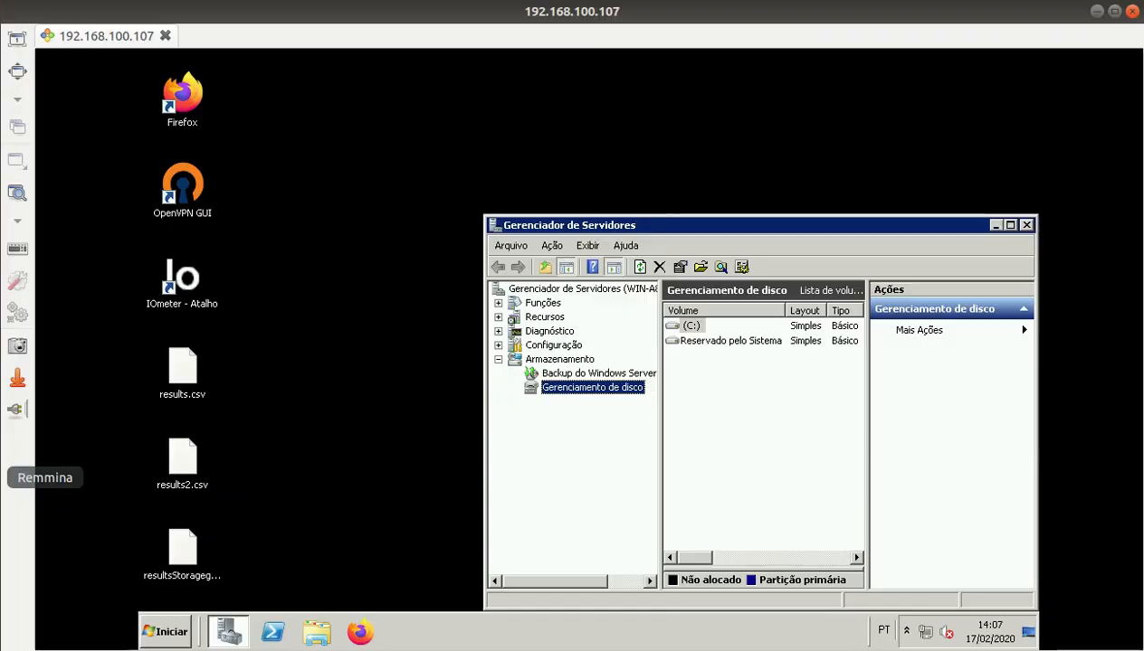
pyautogui.click(172, 633)
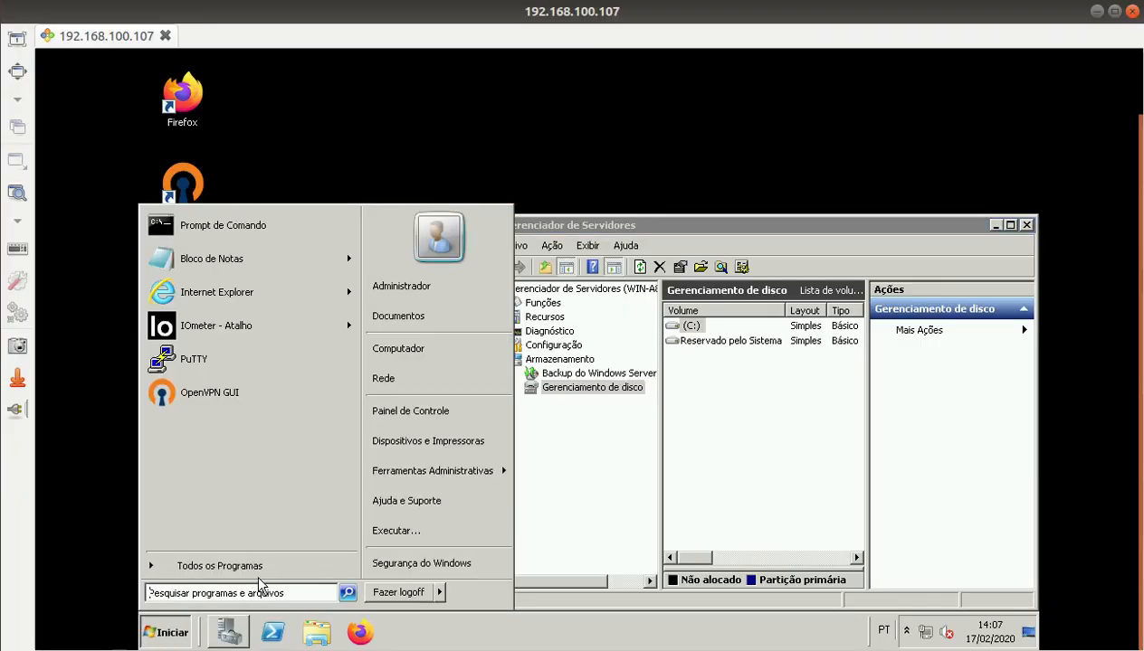
pyautogui.click(394, 532)
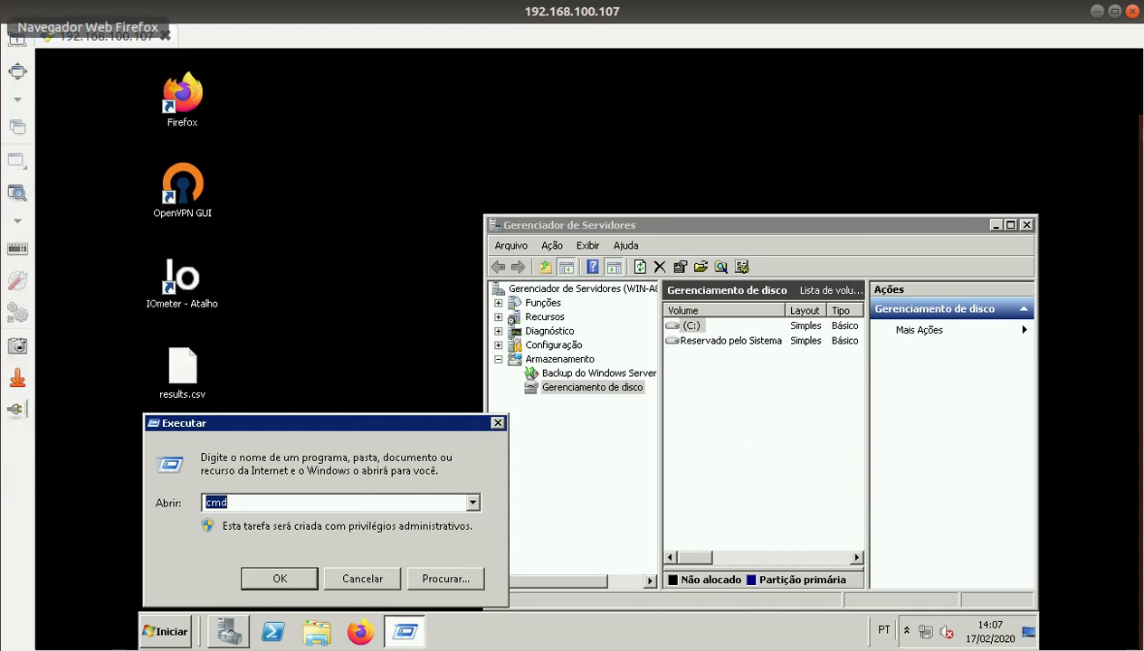
# Step: Copy the UNC path \\192.168.100.246\testepublico.tecnoapp.com.br from the net use command and open it
pyautogui.click(17, 36)
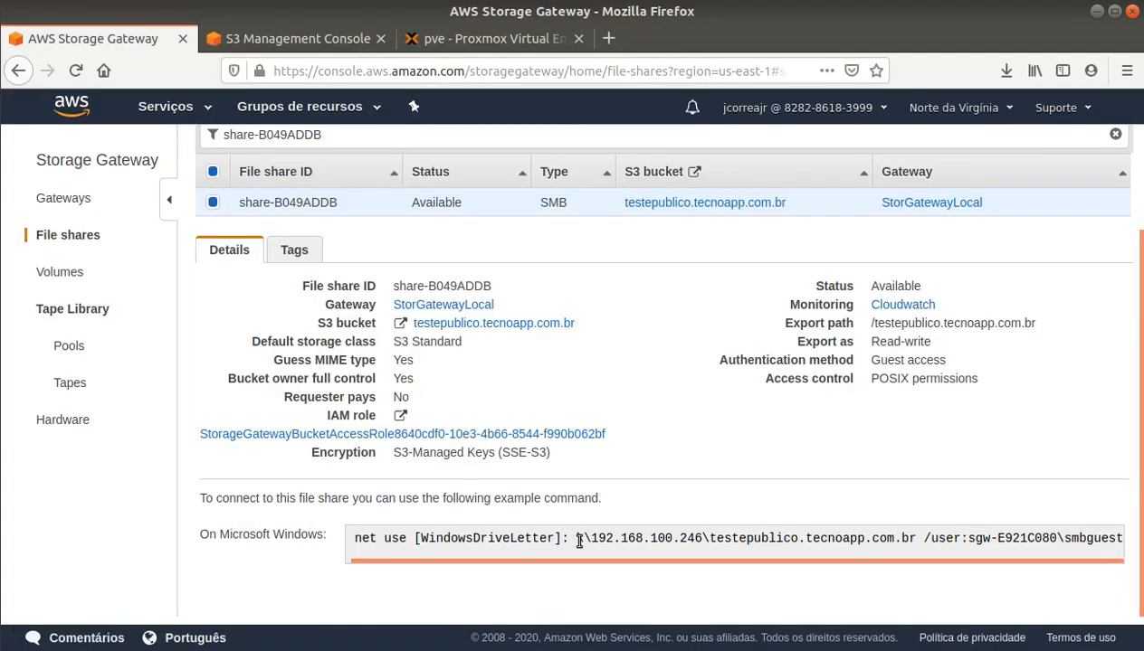
pyautogui.moveTo(579, 540); pyautogui.dragTo(918, 542)
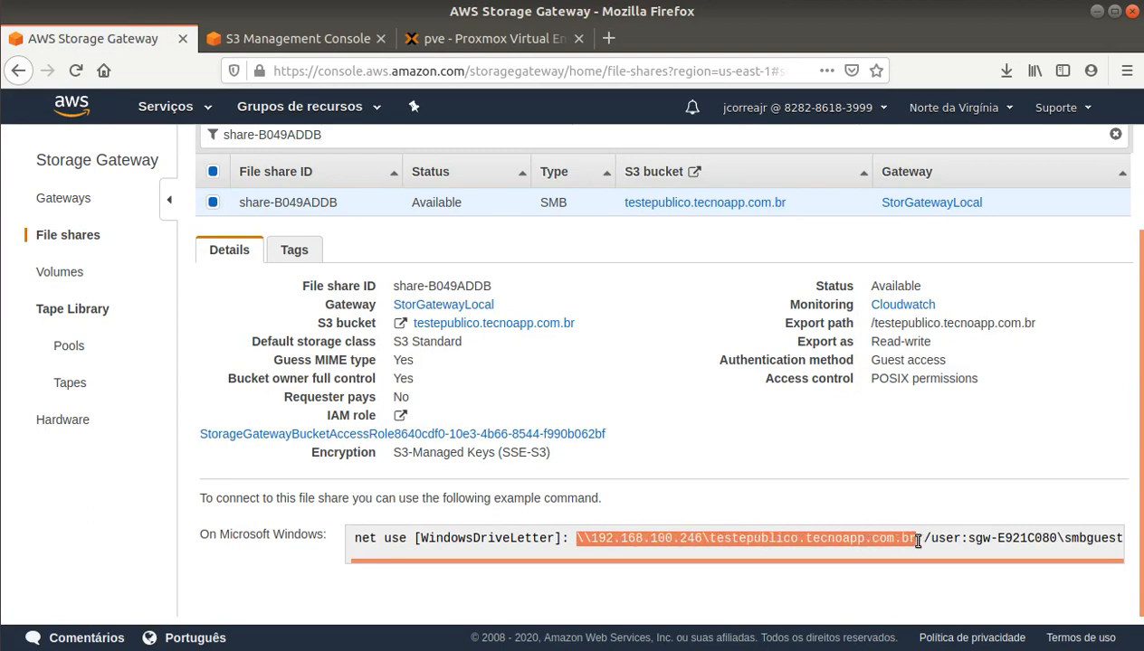
pyautogui.rightClick(867, 540)
pyautogui.click(856, 425)
pyautogui.hotkey('alt', 'Tab')
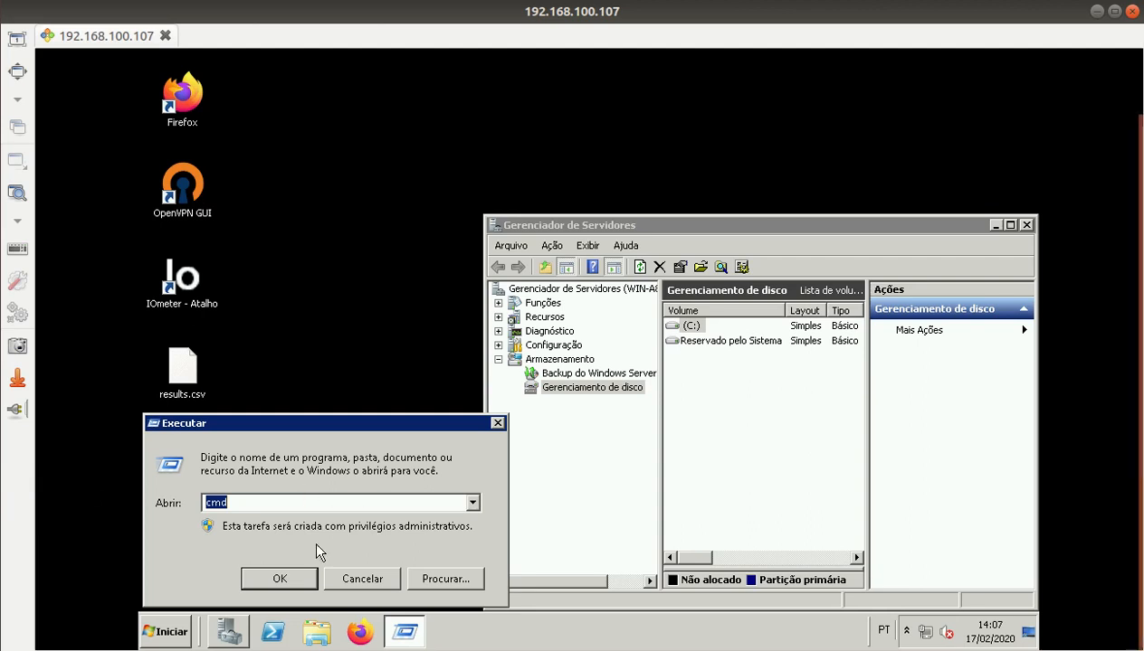
pyautogui.hotkey('ctrl', 'v')
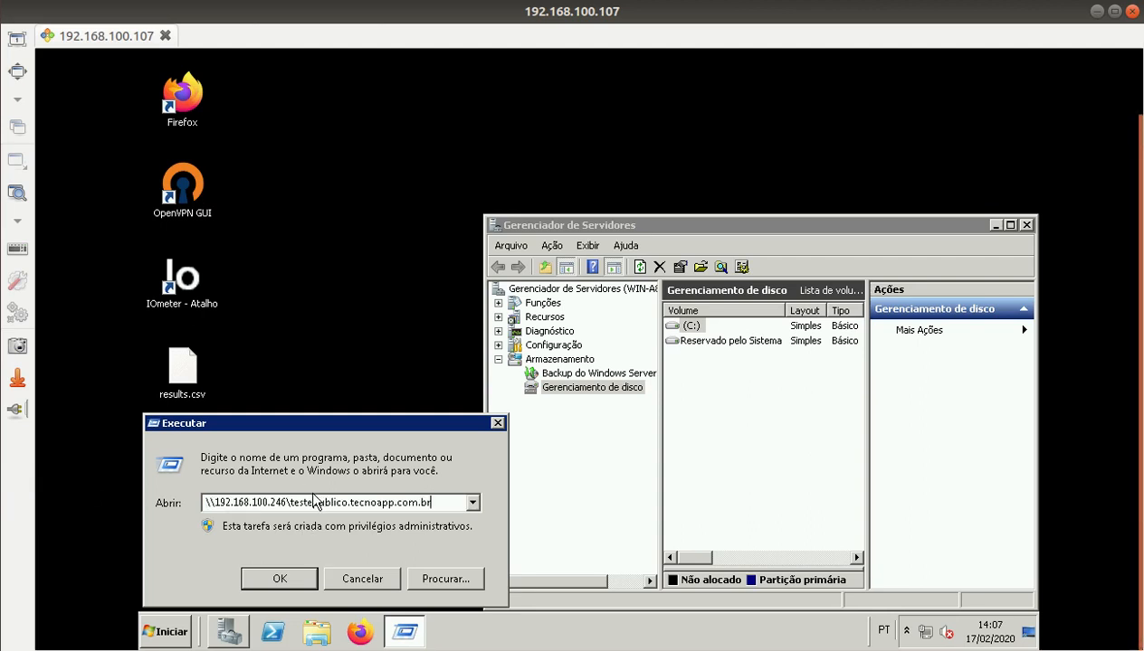
pyautogui.click(275, 579)
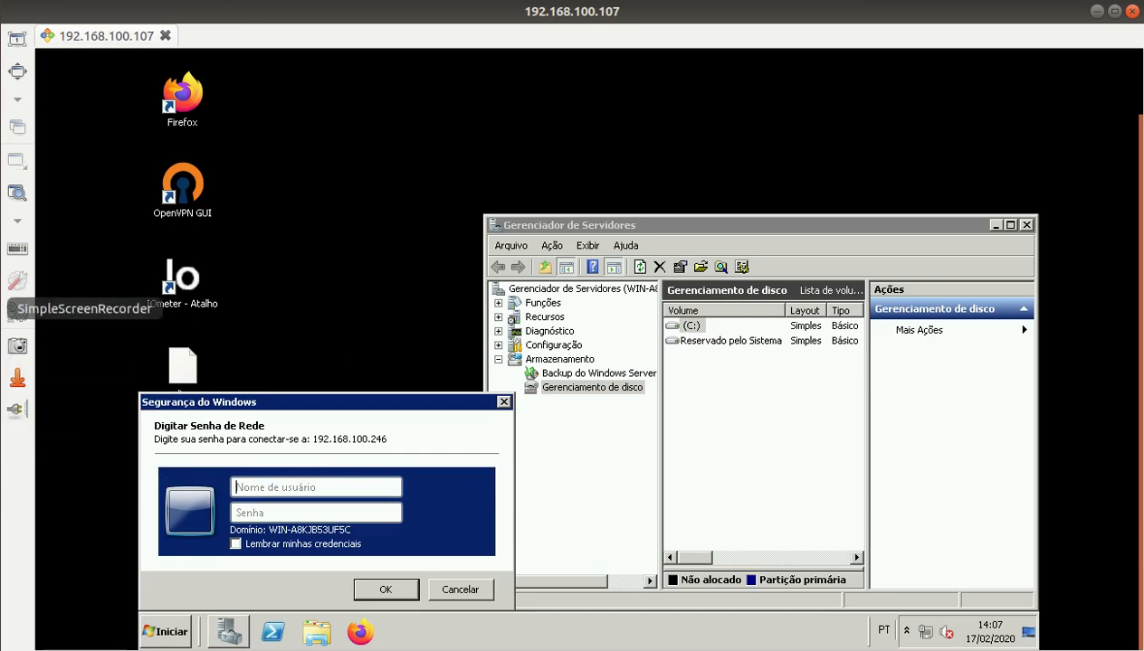
# Step: Log in to the share with the guest user name copied from the net use command and the guest password
pyautogui.click(18, 27)
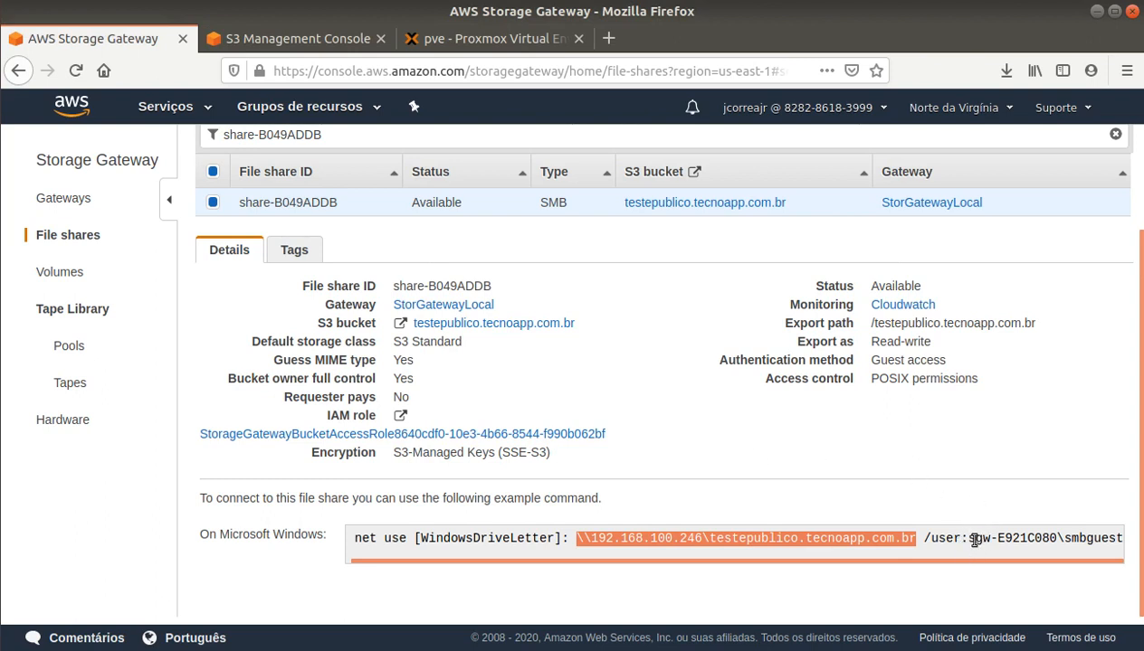
pyautogui.moveTo(970, 539); pyautogui.dragTo(1138, 543)
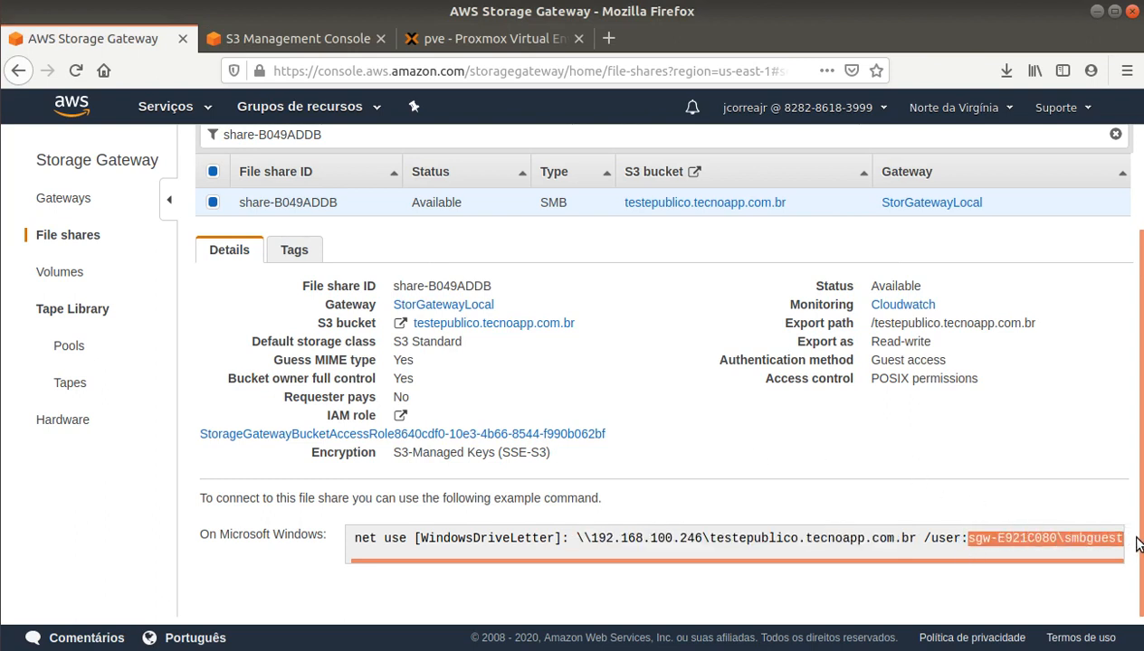
pyautogui.rightClick(1021, 541)
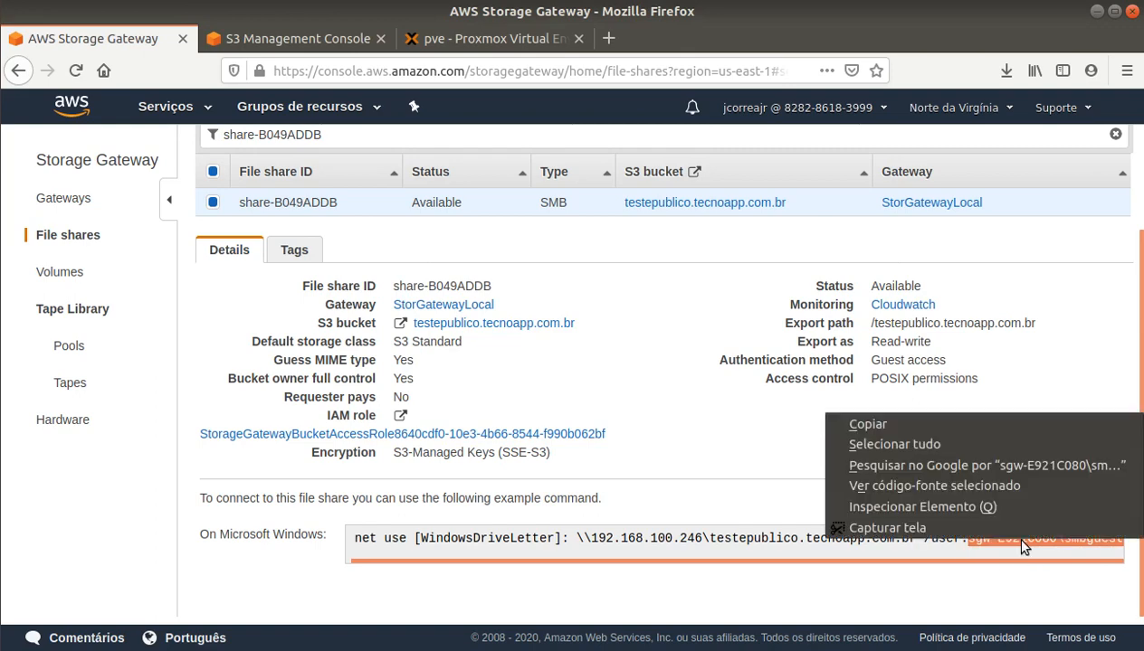
pyautogui.click(883, 424)
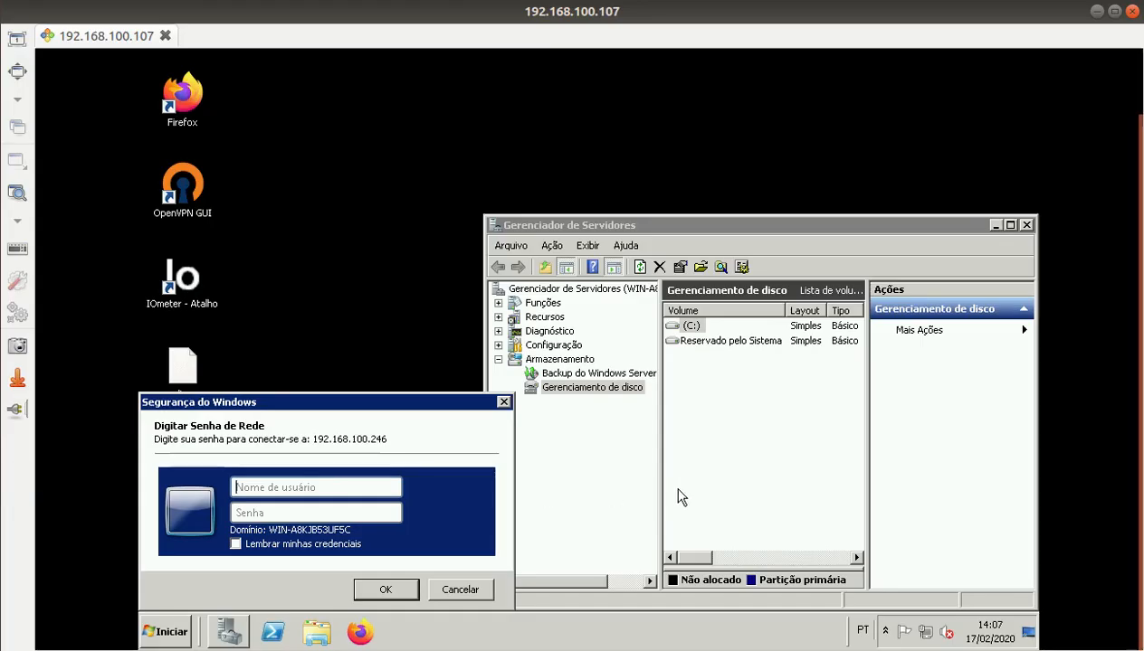
pyautogui.hotkey('ctrl', 'v')
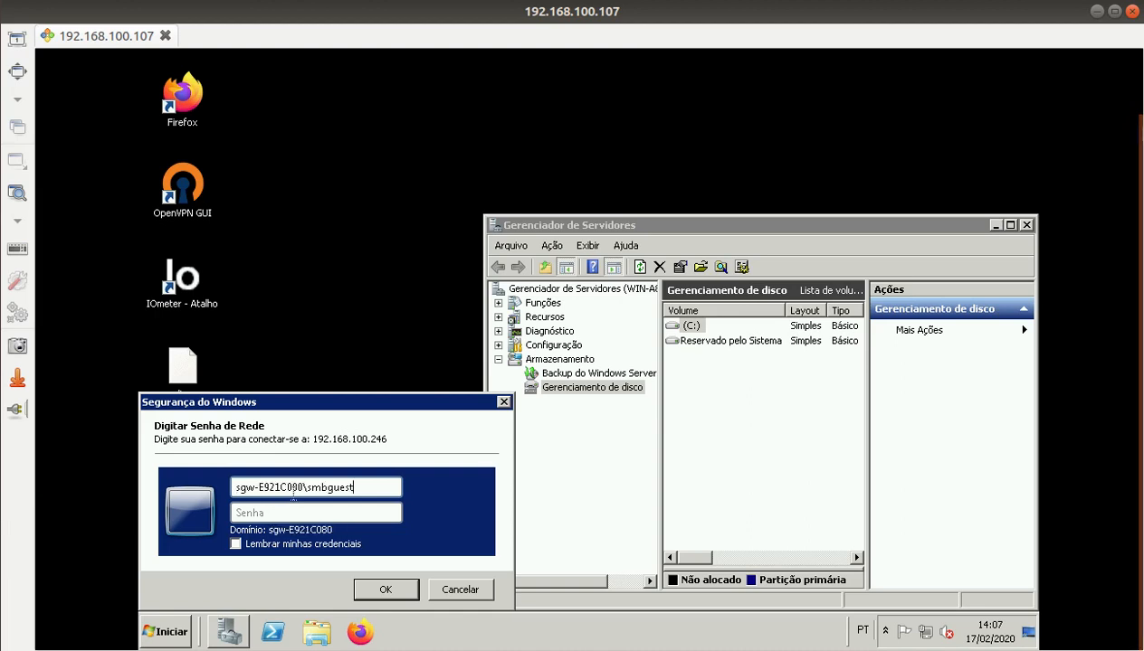
pyautogui.write('****')
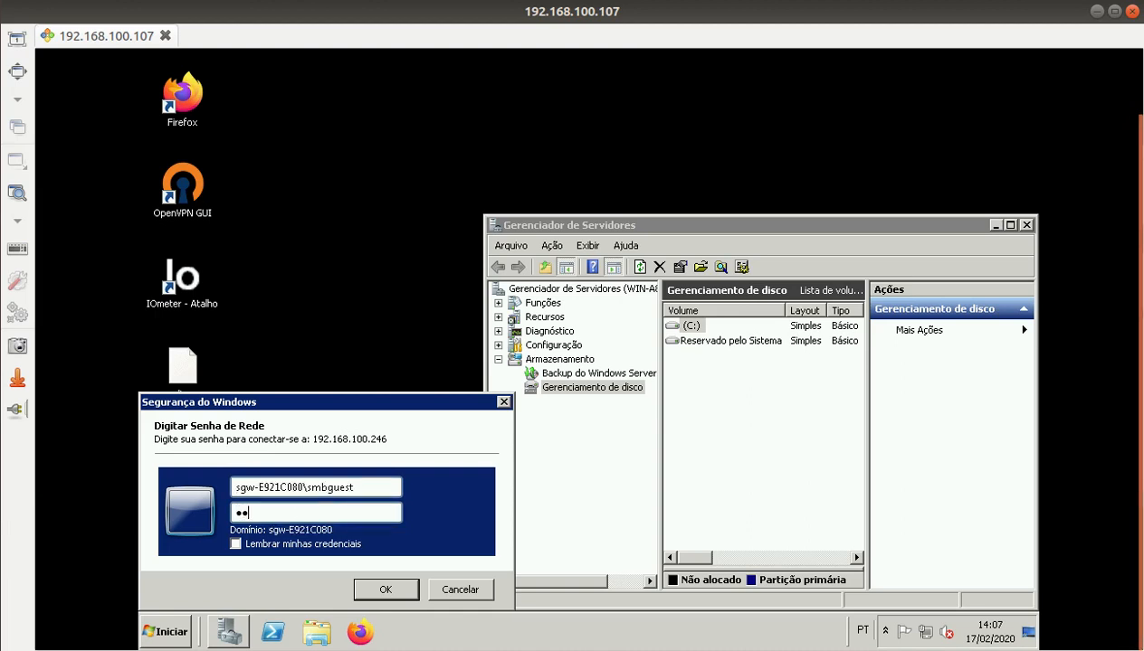
pyautogui.write('**')
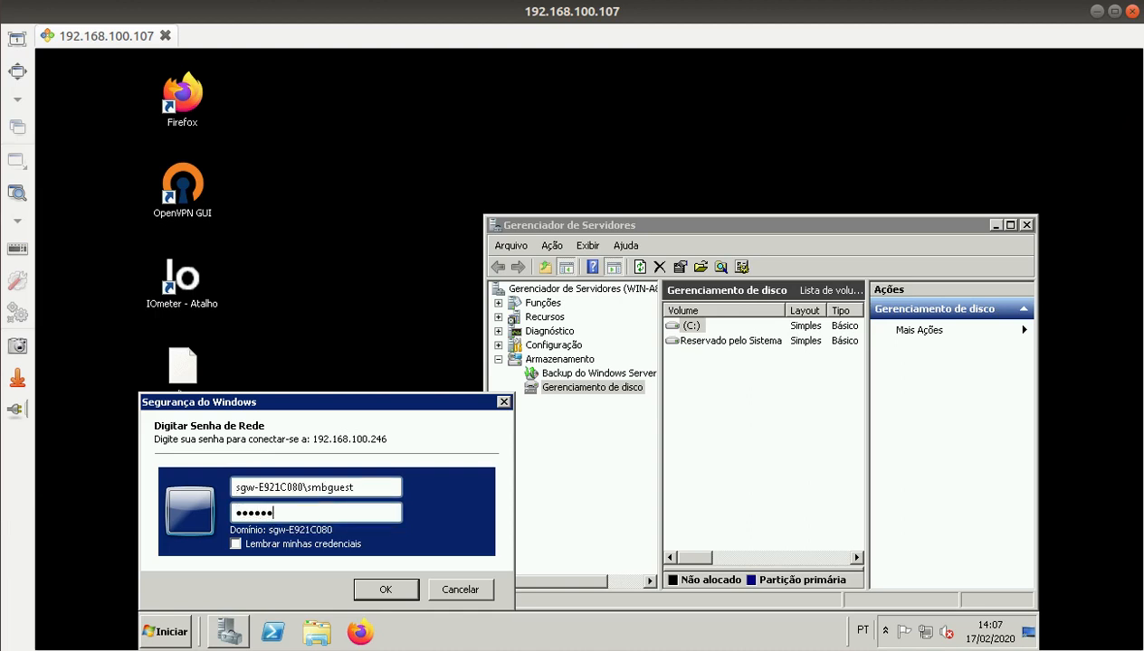
pyautogui.click(384, 590)
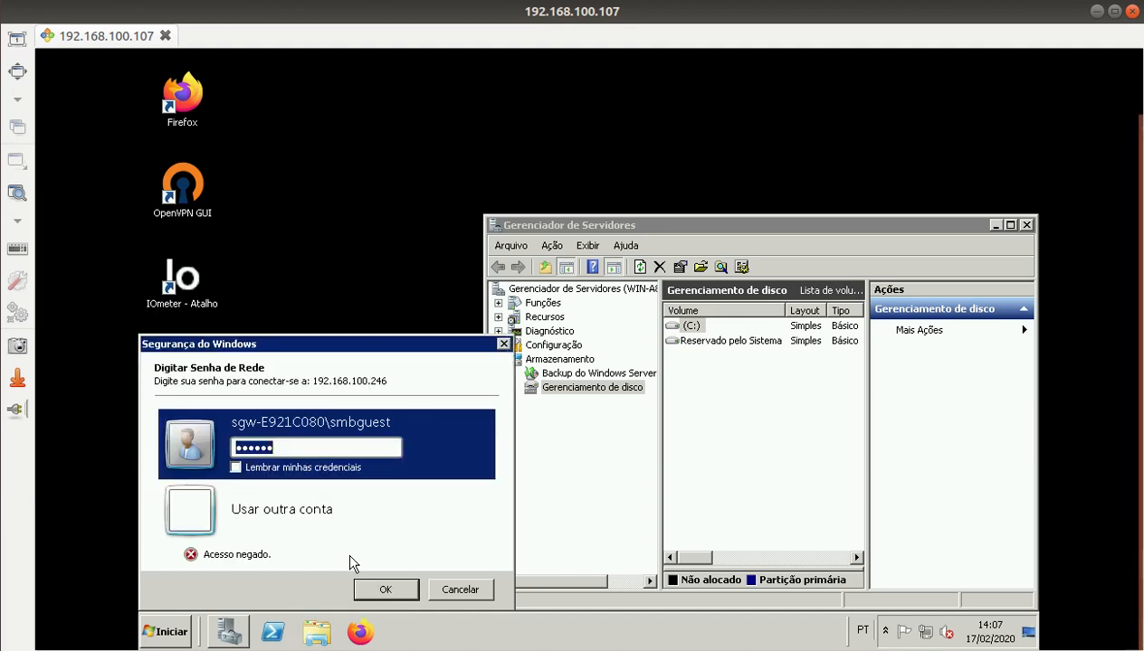
# Step: Retry the login with a re-entered password; access is denied, so go back to the AWS console
pyautogui.click(383, 590)
pyautogui.write('**')
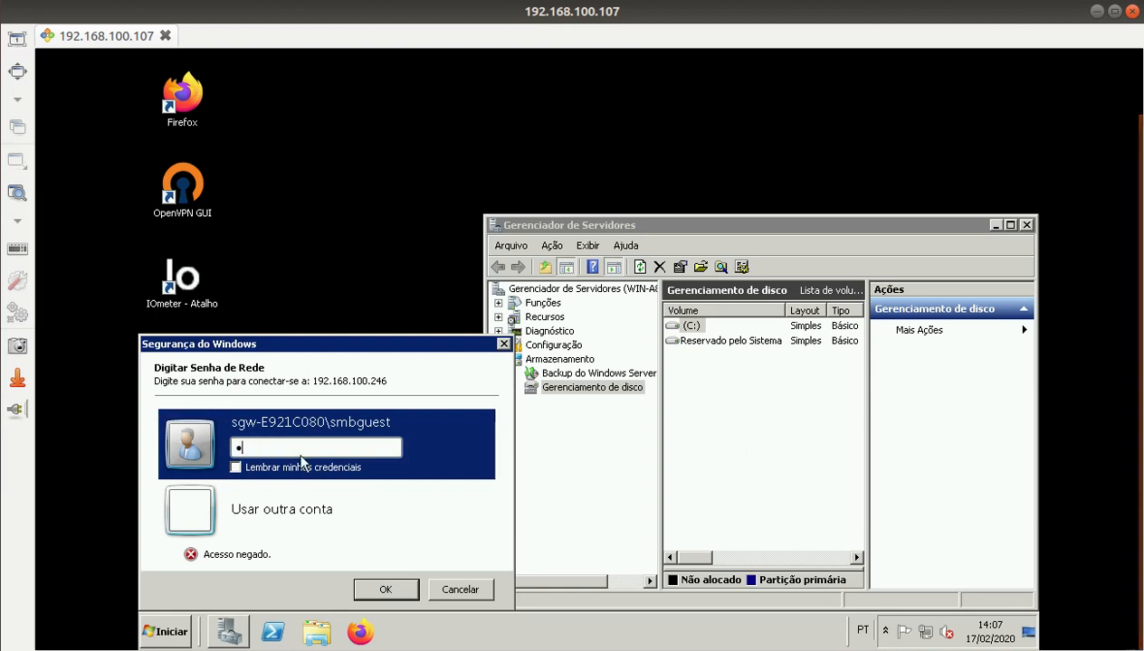
pyautogui.write('*')
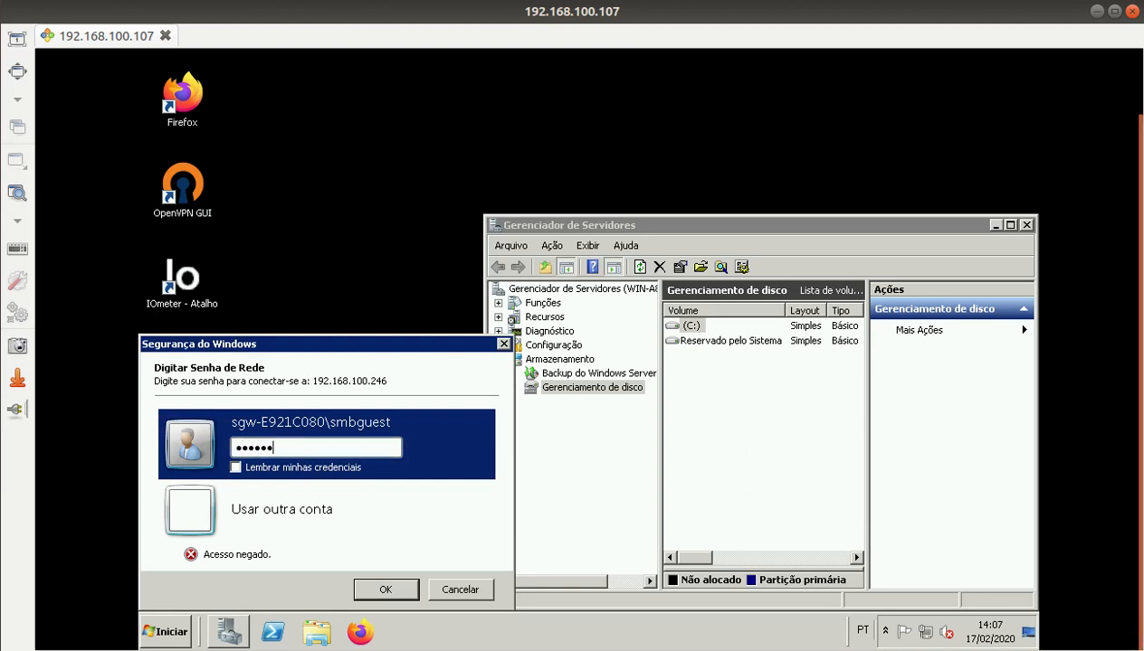
pyautogui.doubleClick(285, 450)
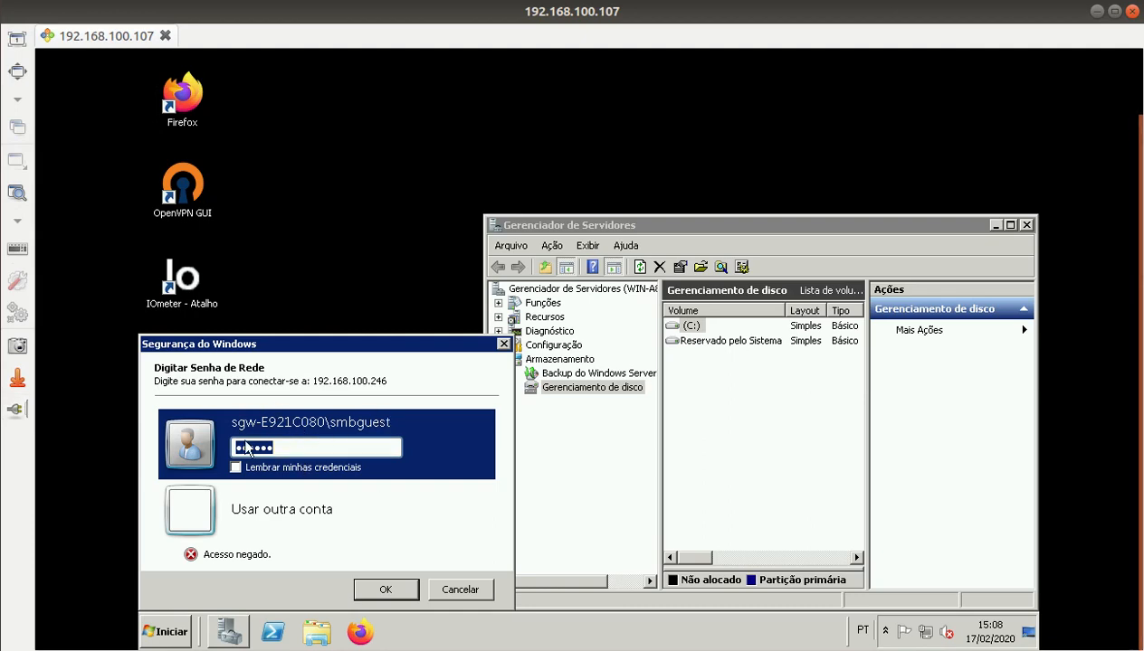
pyautogui.click(2, 27)
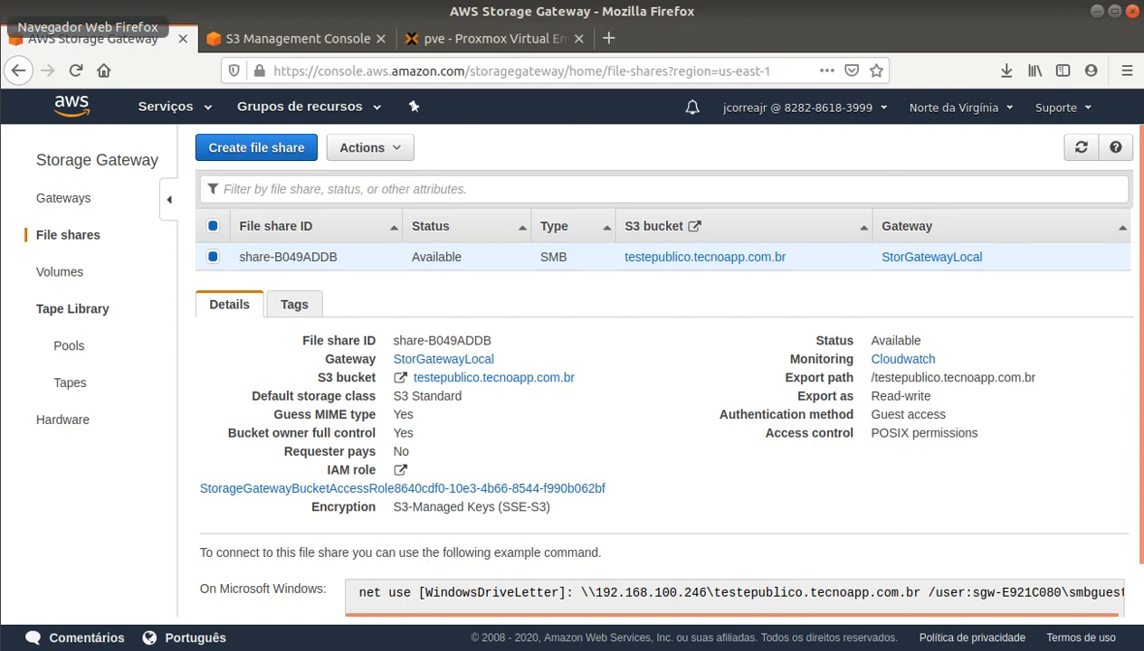
# Step: Change the gateway's SMB security level to Client negotiated and save it
pyautogui.click(80, 195)
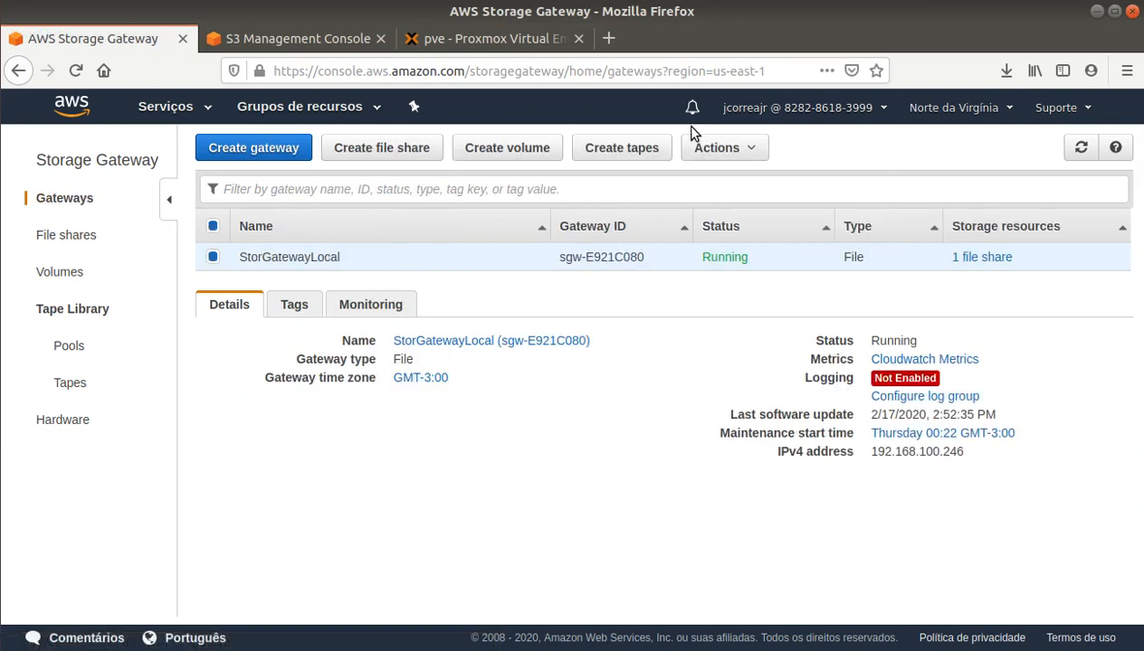
pyautogui.click(735, 147)
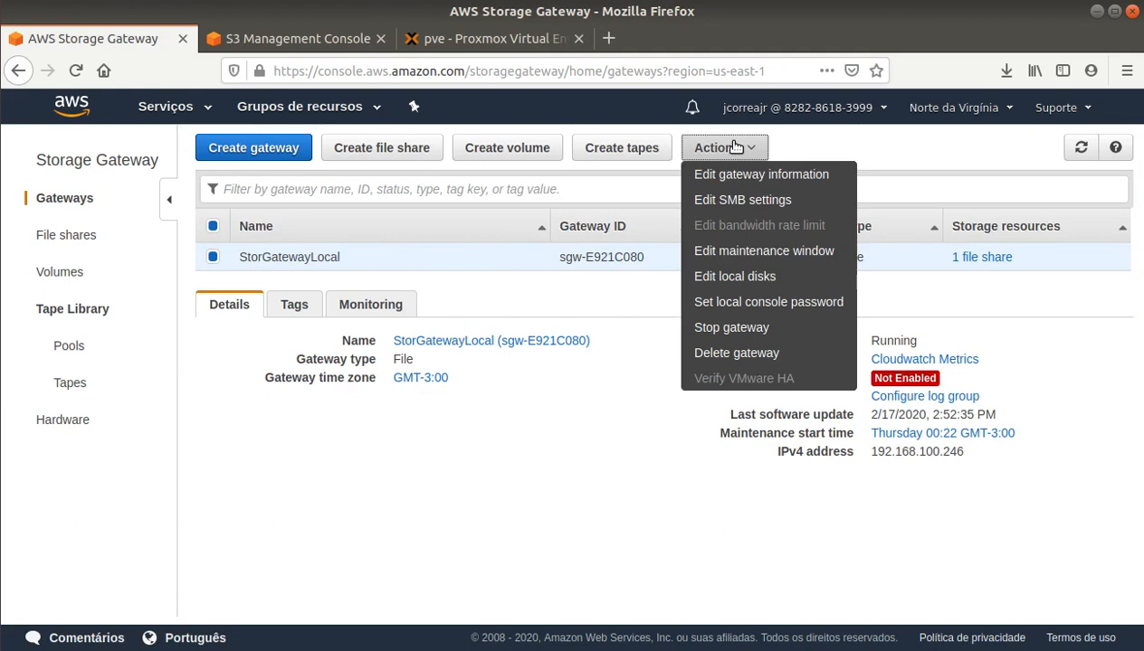
pyautogui.click(735, 200)
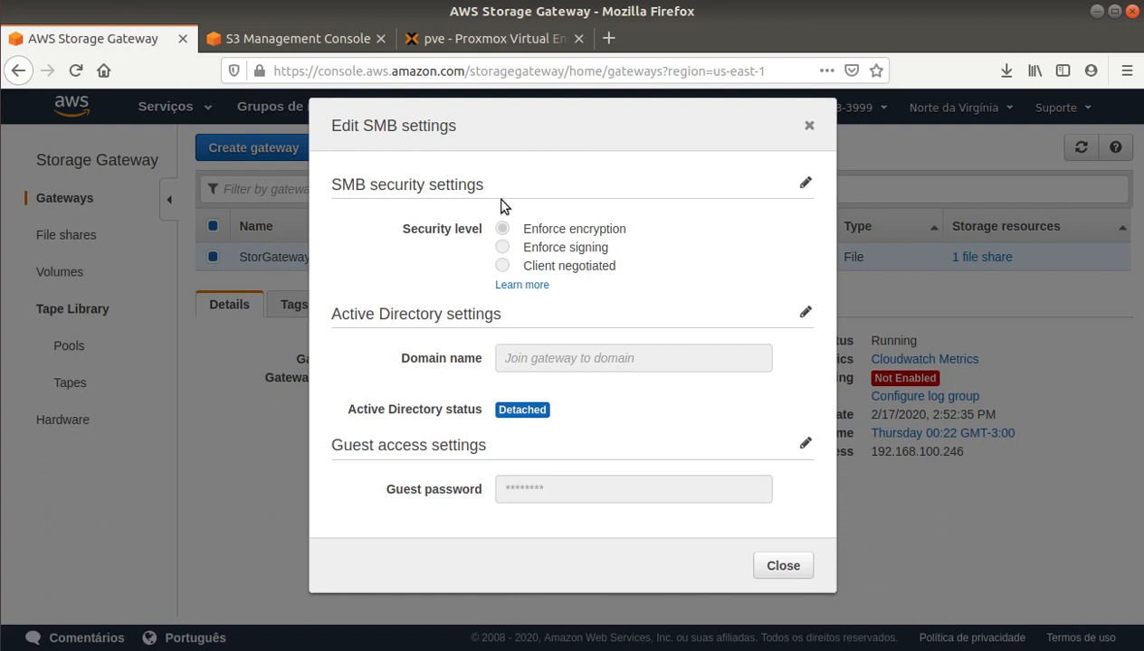
pyautogui.click(804, 184)
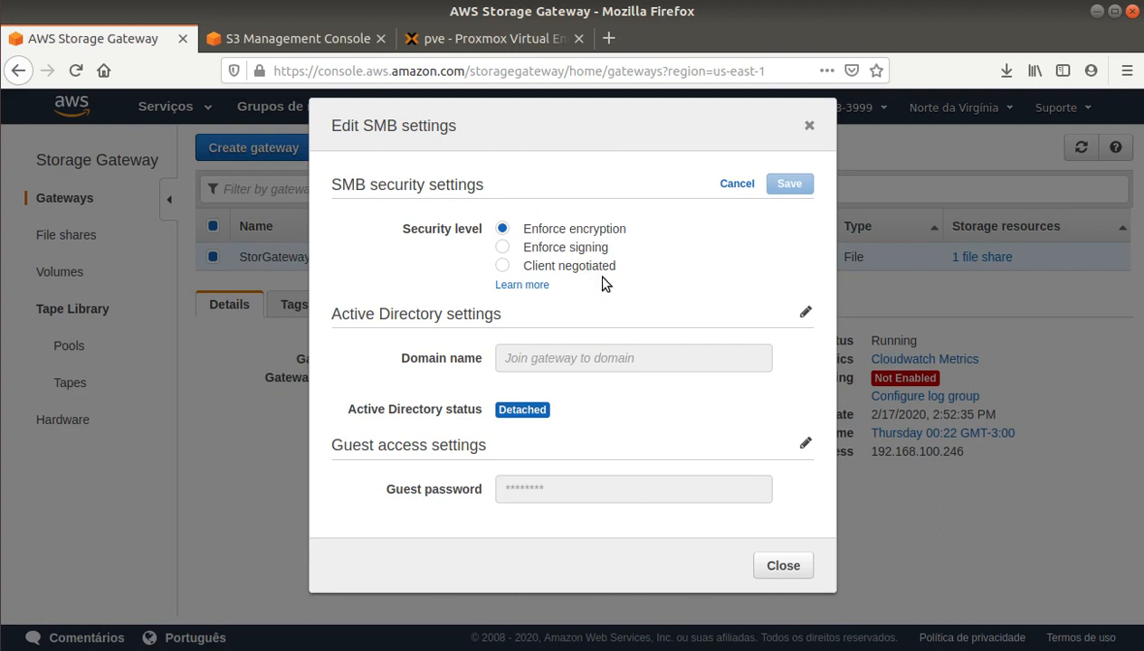
pyautogui.click(503, 266)
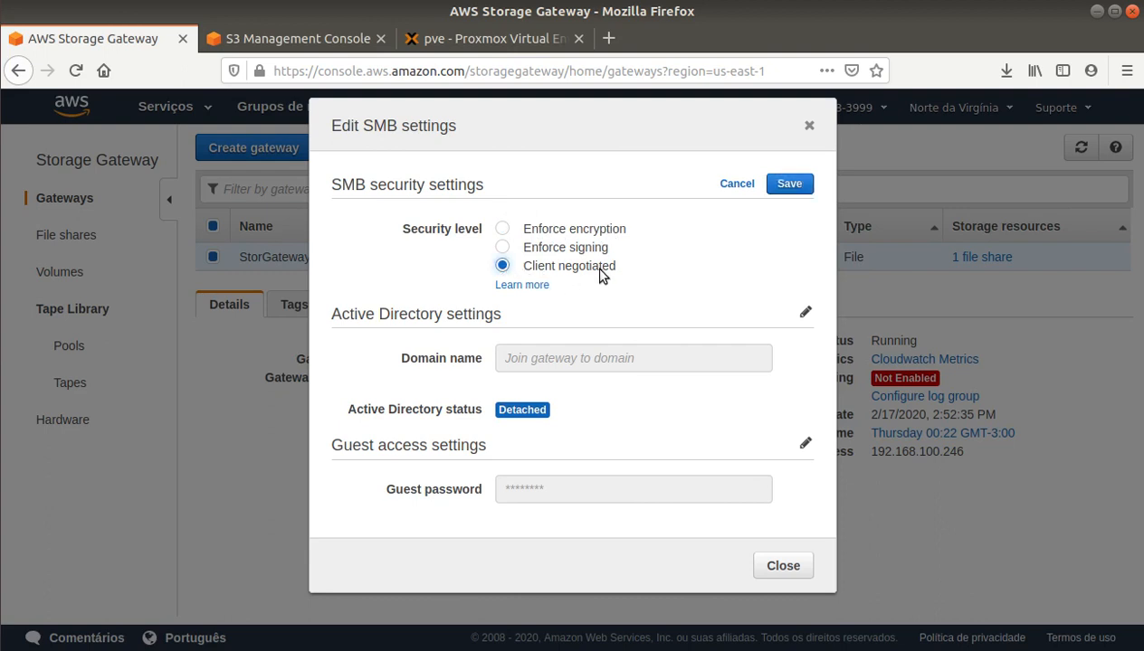
pyautogui.click(800, 187)
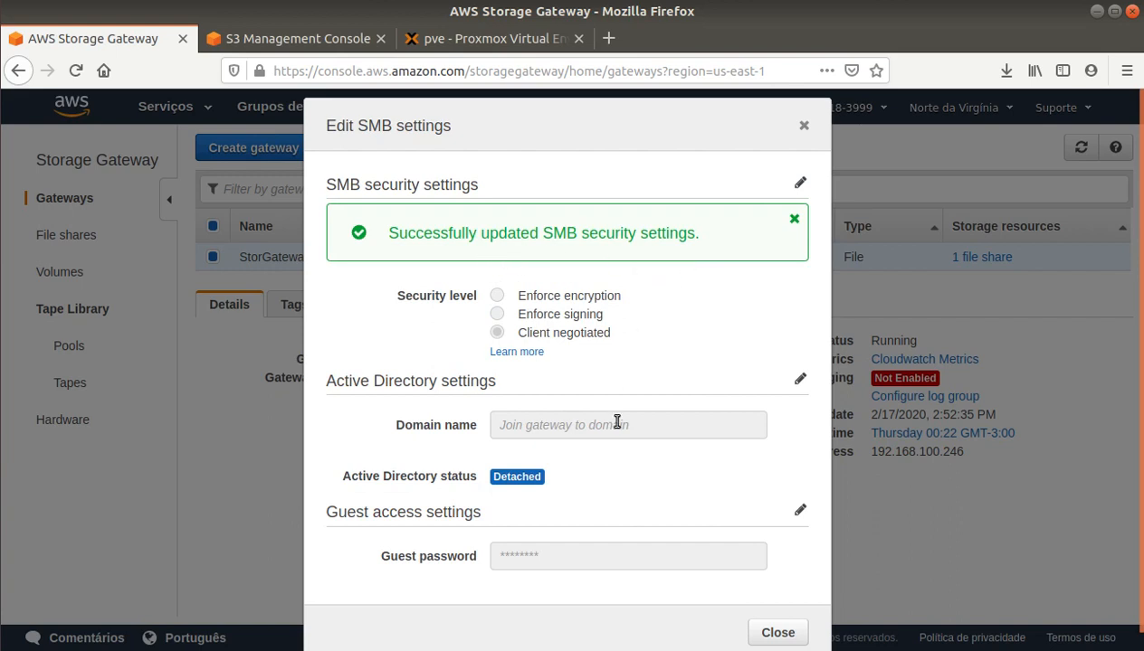
pyautogui.click(779, 633)
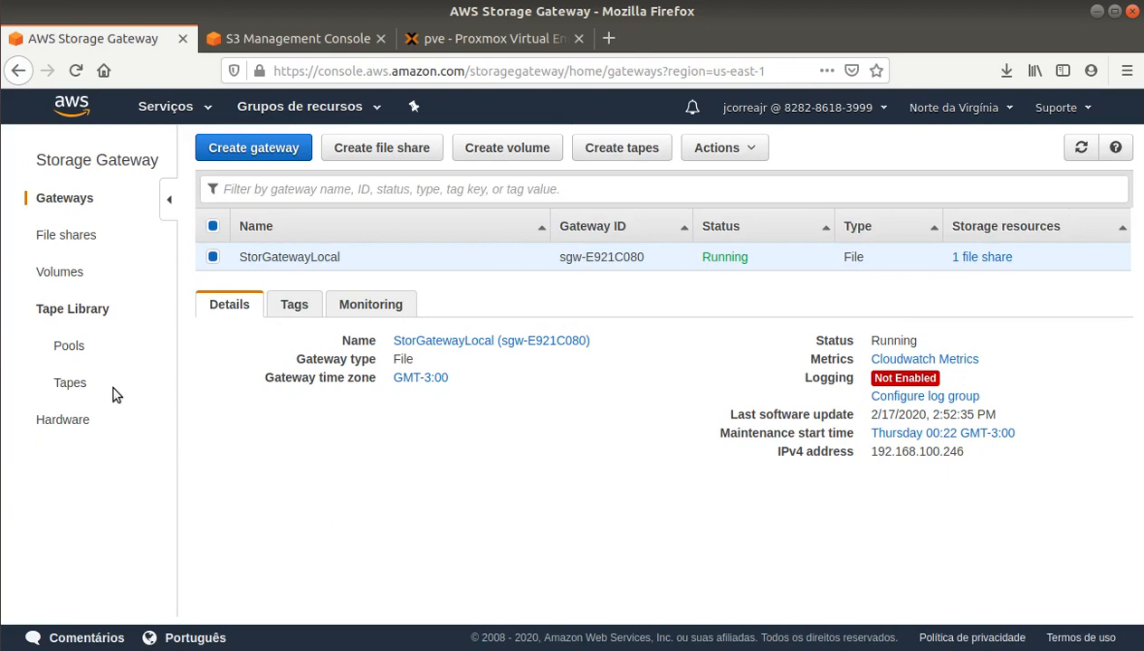
pyautogui.click(1, 479)
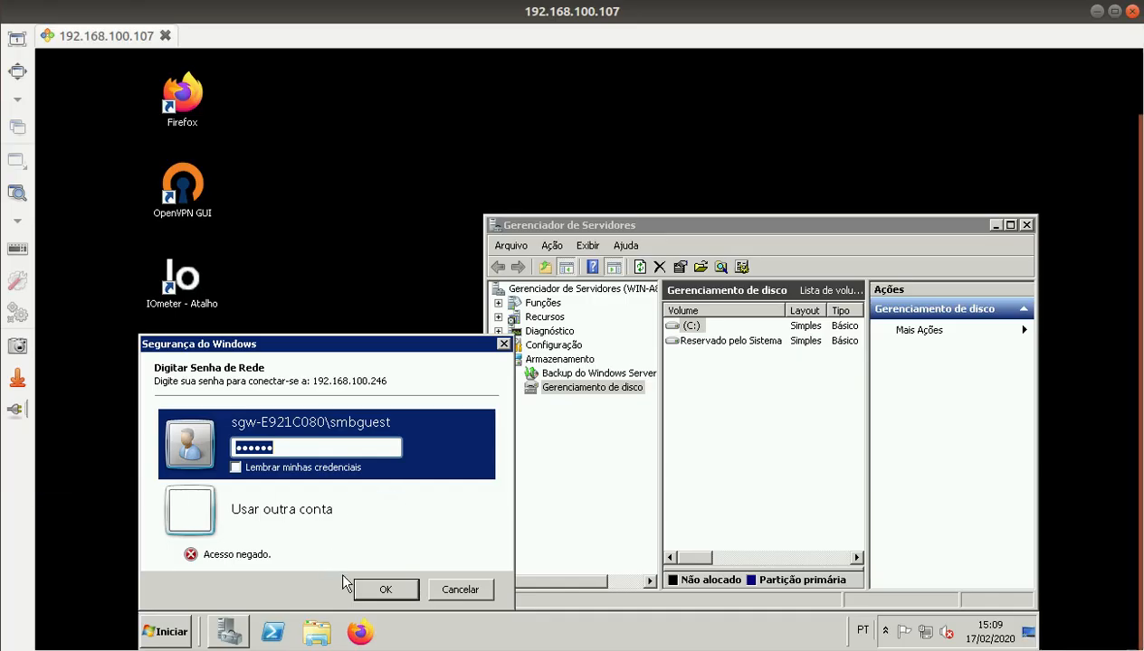
# Step: Connect to the share and copy its network path from the Explorer address bar
pyautogui.click(373, 589)
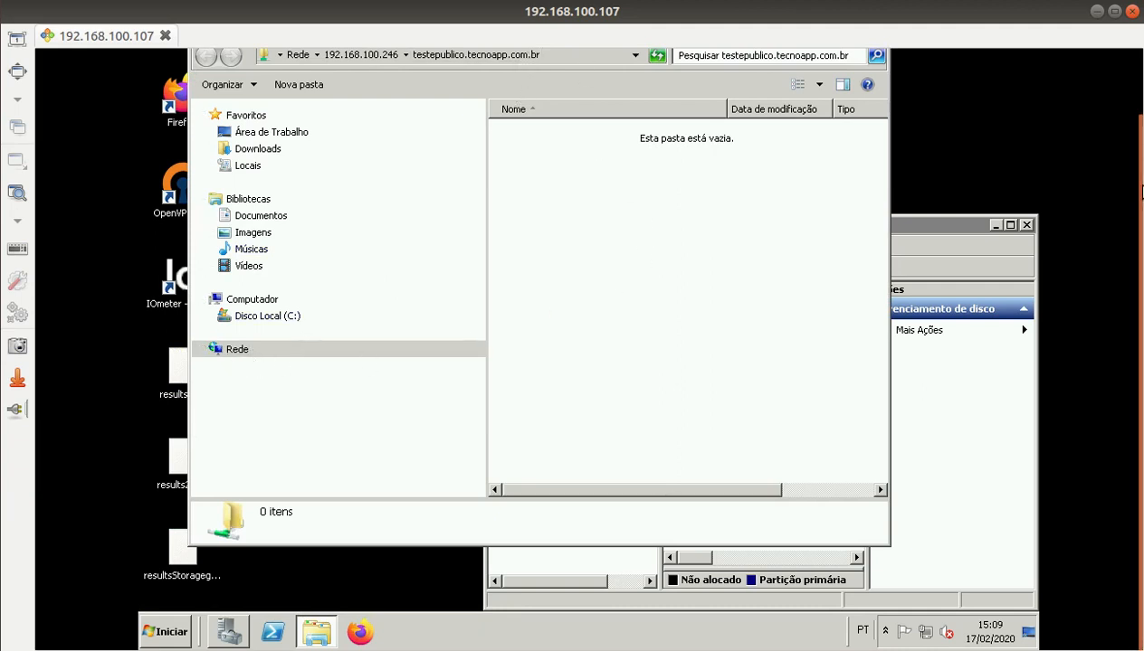
pyautogui.moveTo(1140, 193); pyautogui.dragTo(1136, 139)
pyautogui.click(575, 116)
pyautogui.hotkey('ctrl', 'c')
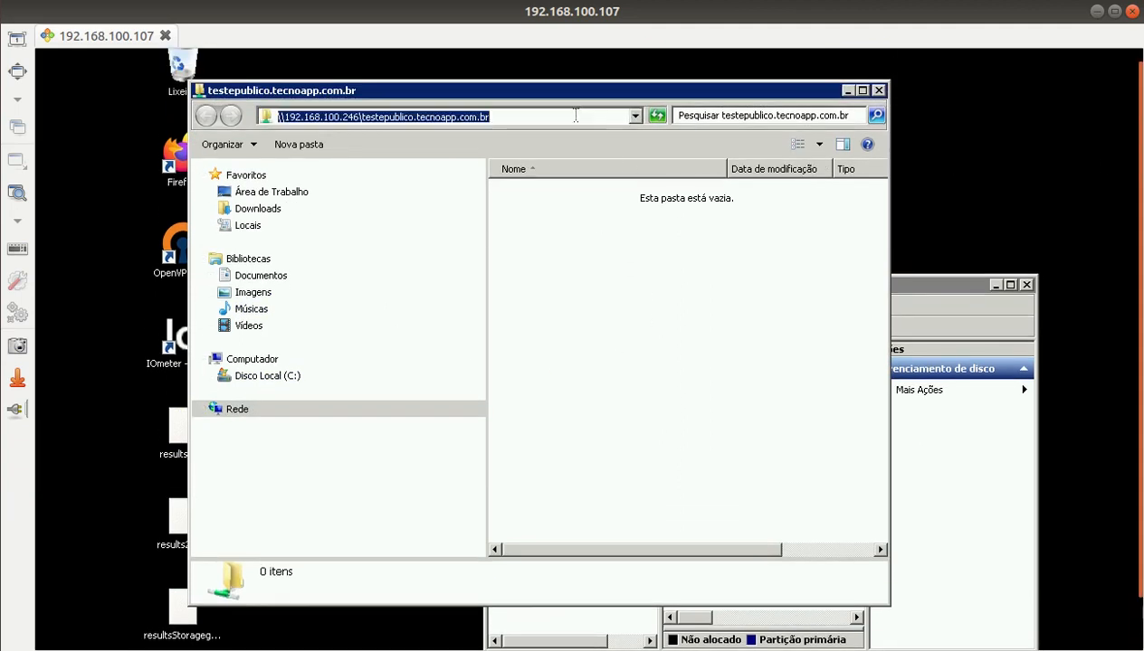
pyautogui.rightClick(437, 118)
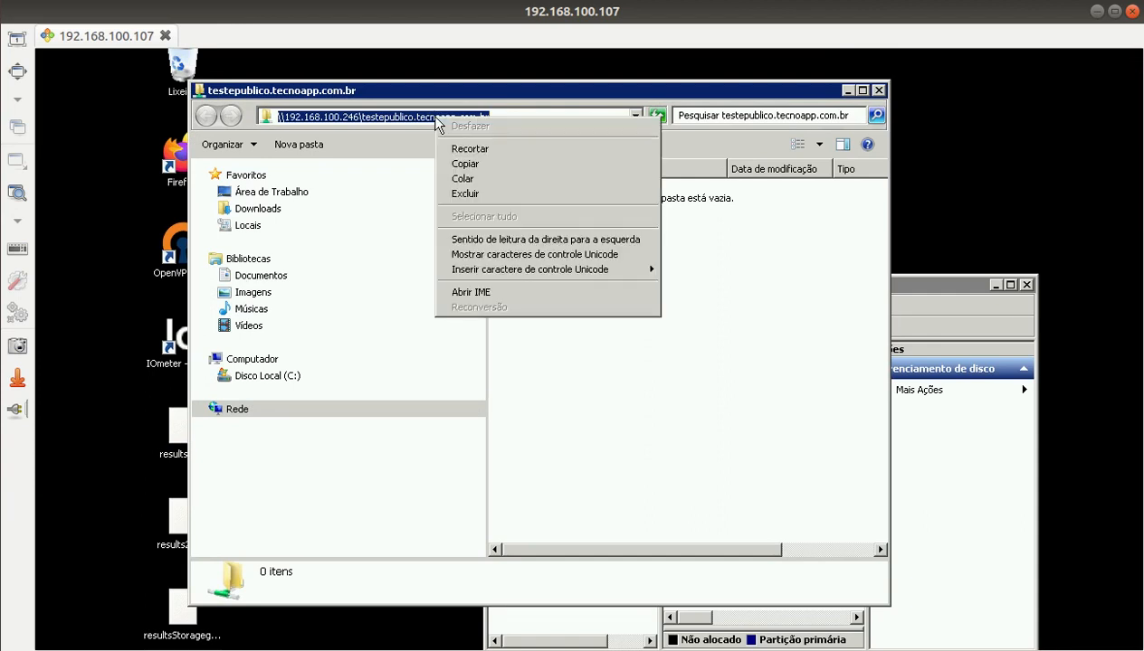
pyautogui.click(484, 163)
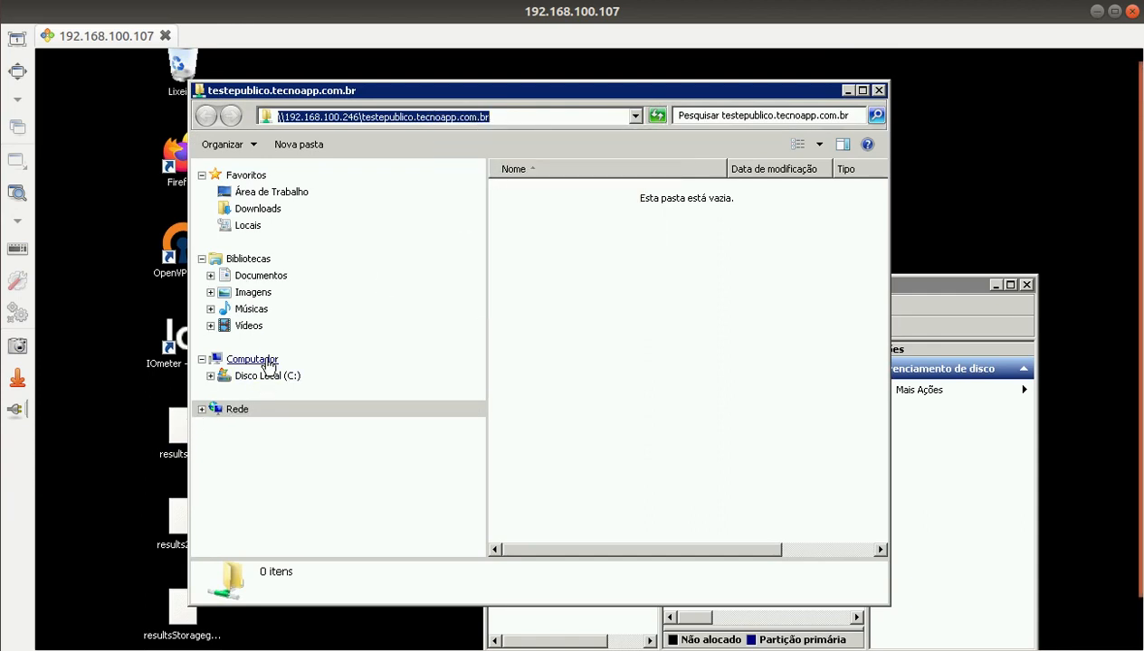
# Step: Map the share path as network drive P:, without reconnecting at logon
pyautogui.rightClick(214, 409)
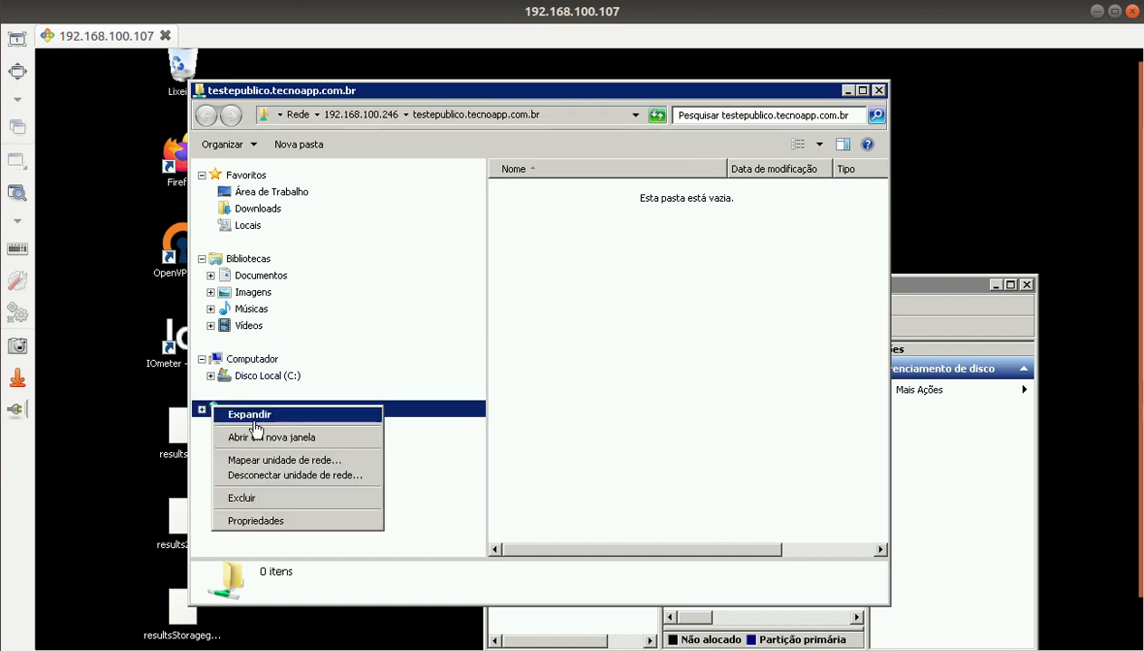
pyautogui.click(297, 460)
pyautogui.click(476, 297)
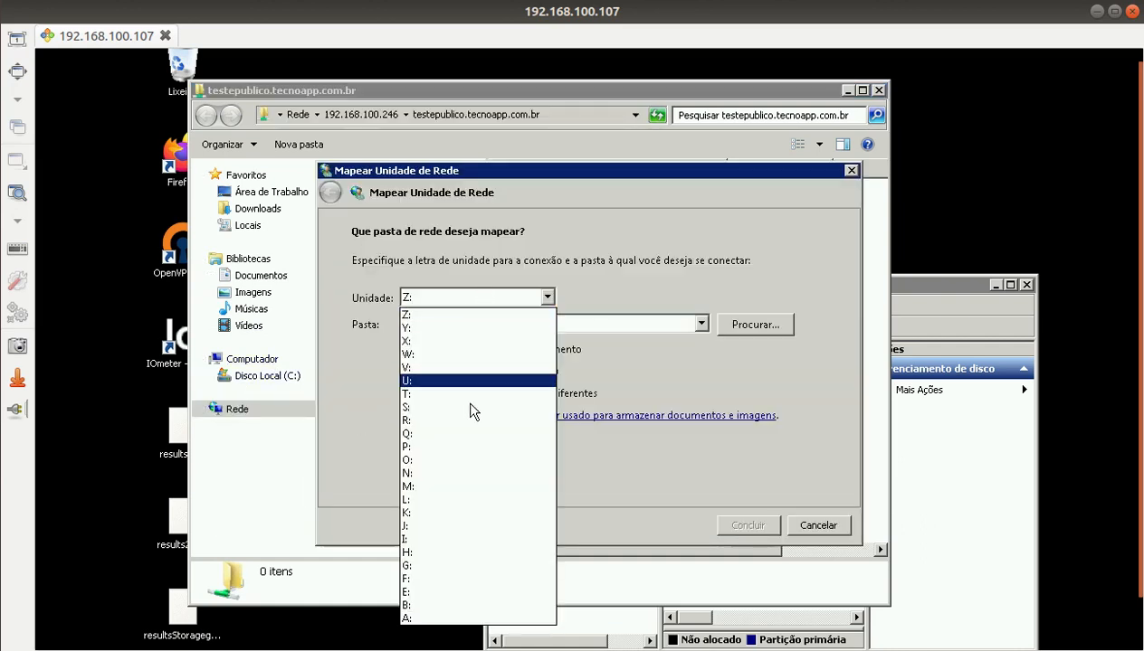
pyautogui.click(441, 445)
pyautogui.click(469, 322)
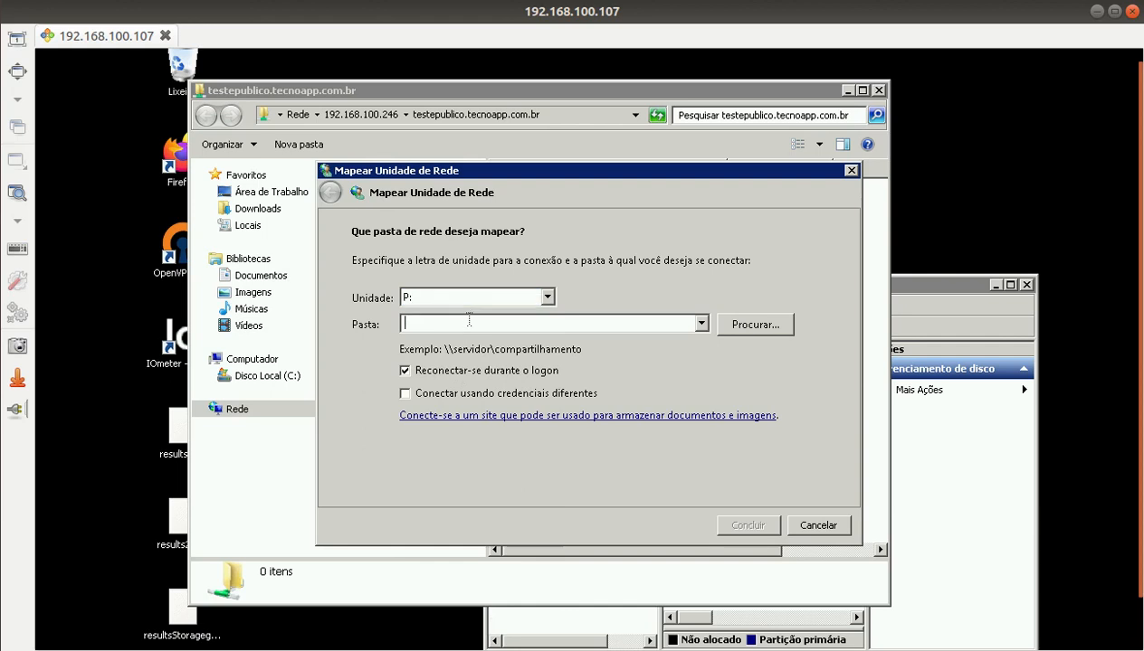
pyautogui.hotkey('ctrl', 'v')
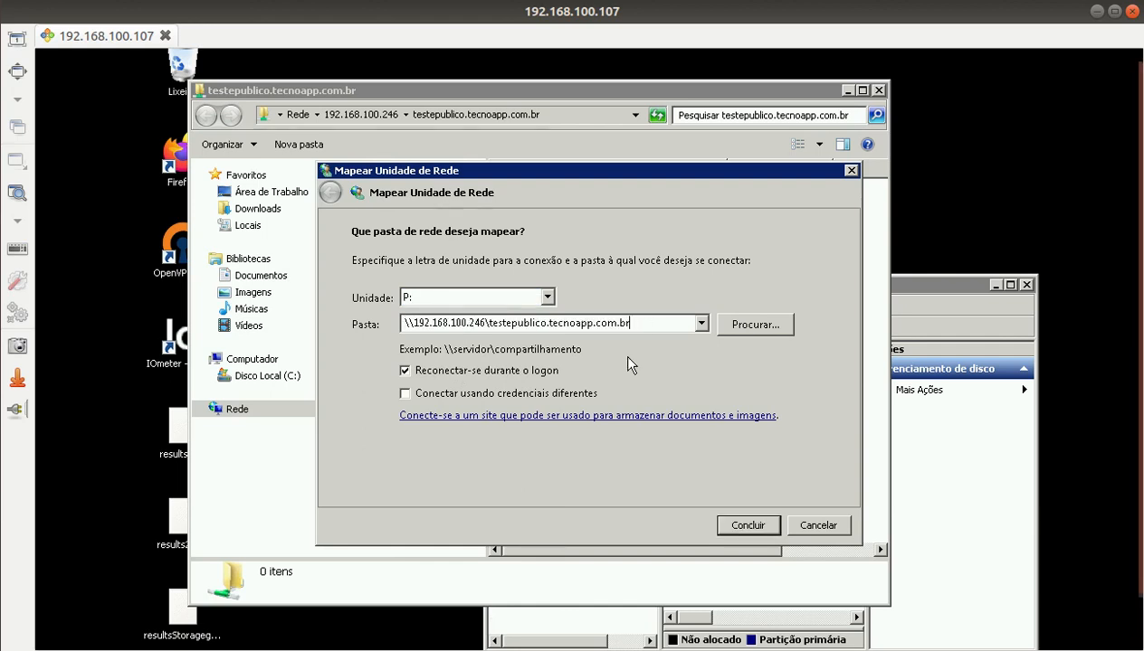
pyautogui.click(479, 375)
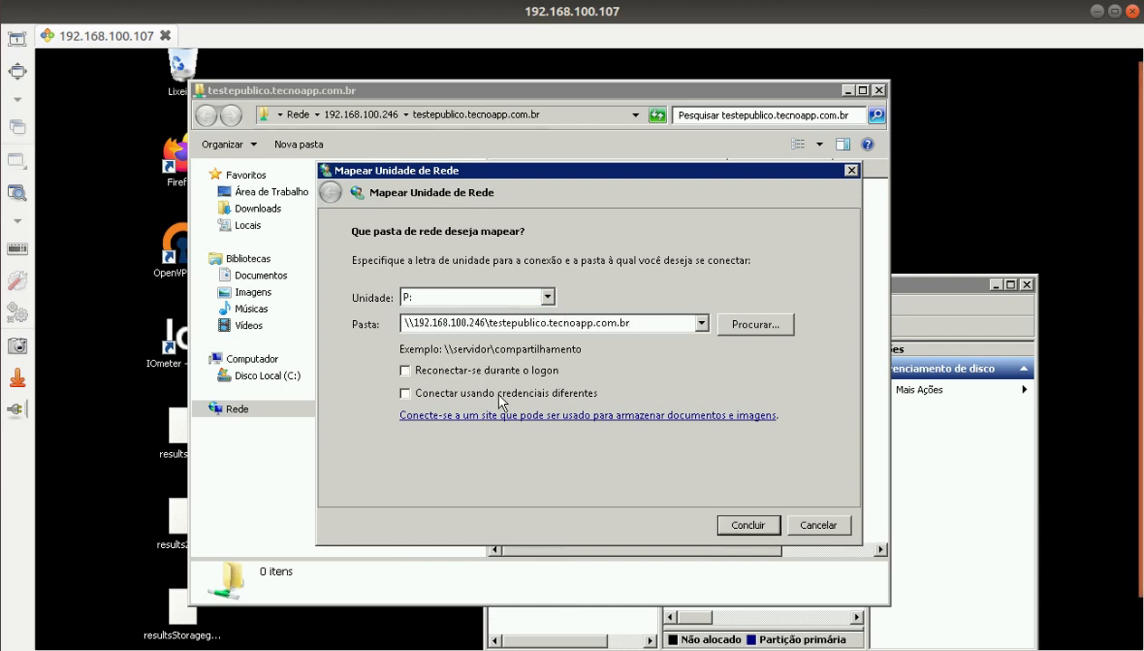
pyautogui.click(751, 526)
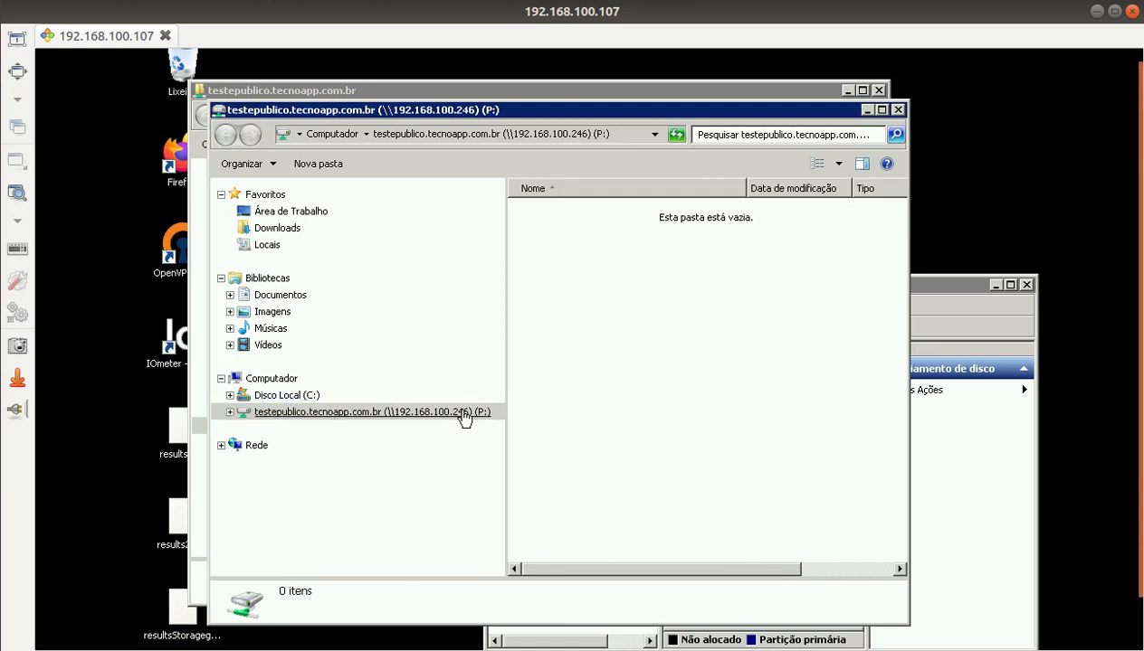
# Step: Open the empty mapped P: drive from This PC
pyautogui.click(286, 380)
pyautogui.click(671, 436)
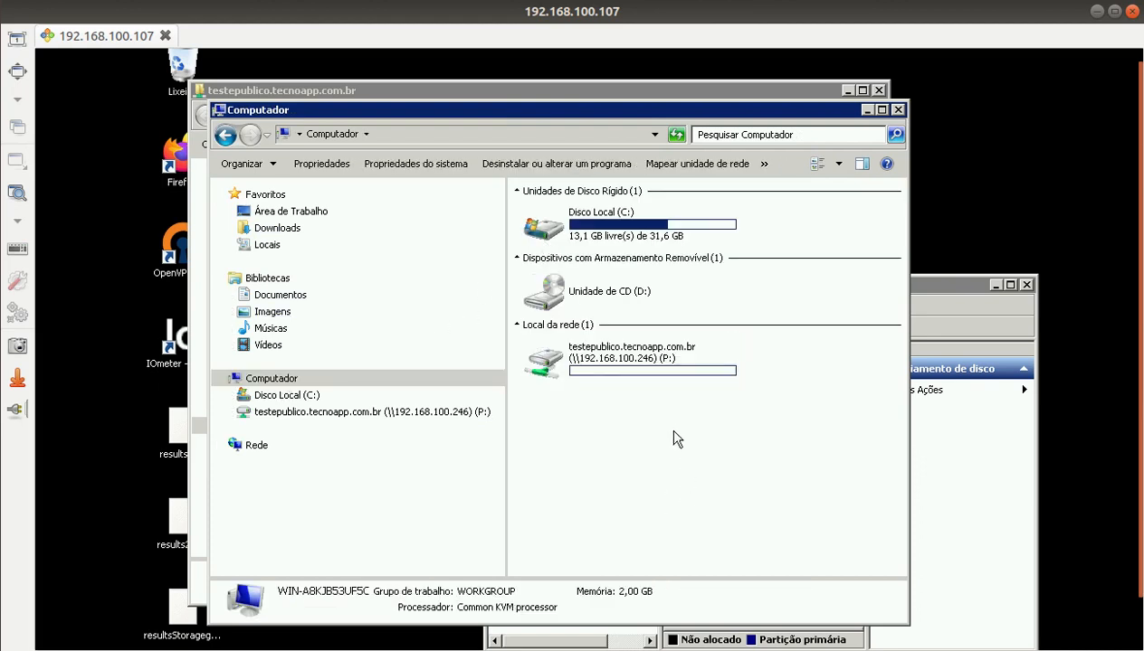
pyautogui.doubleClick(589, 362)
pyautogui.rightClick(595, 337)
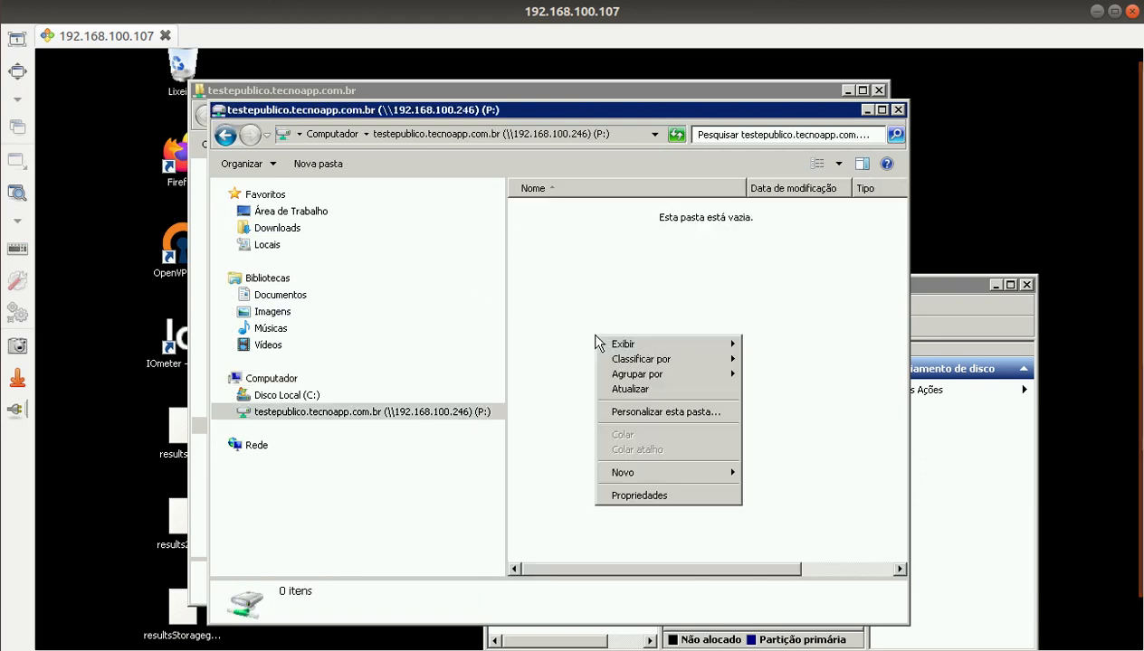
# Step: Create a new folder named Teste on drive P:
pyautogui.moveTo(659, 475)
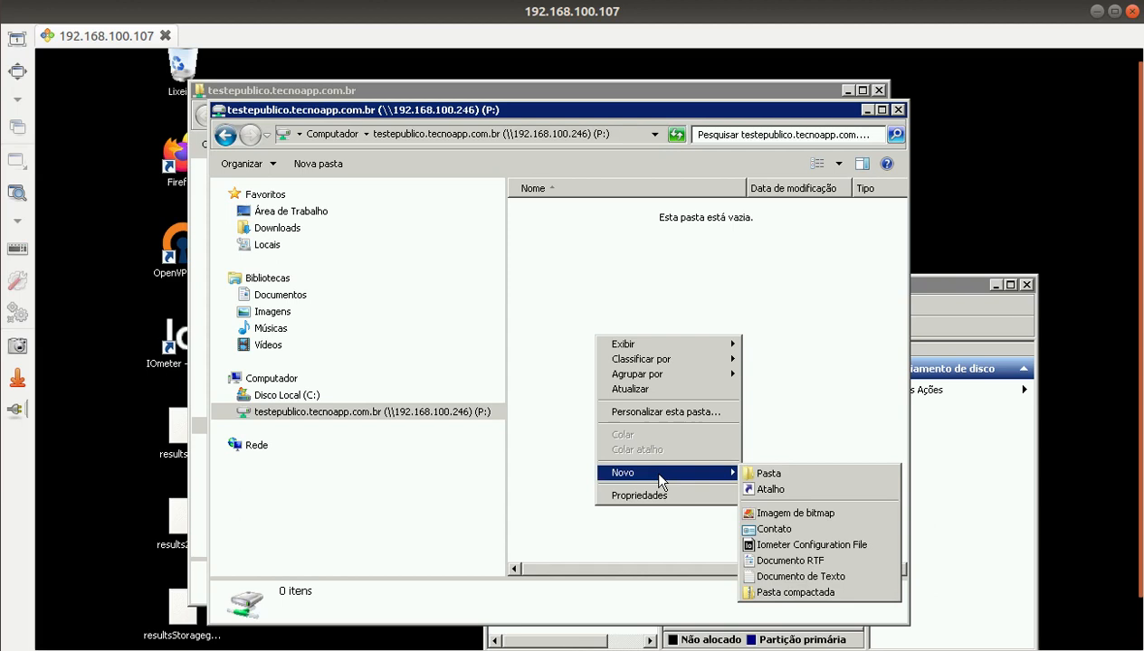
pyautogui.click(805, 477)
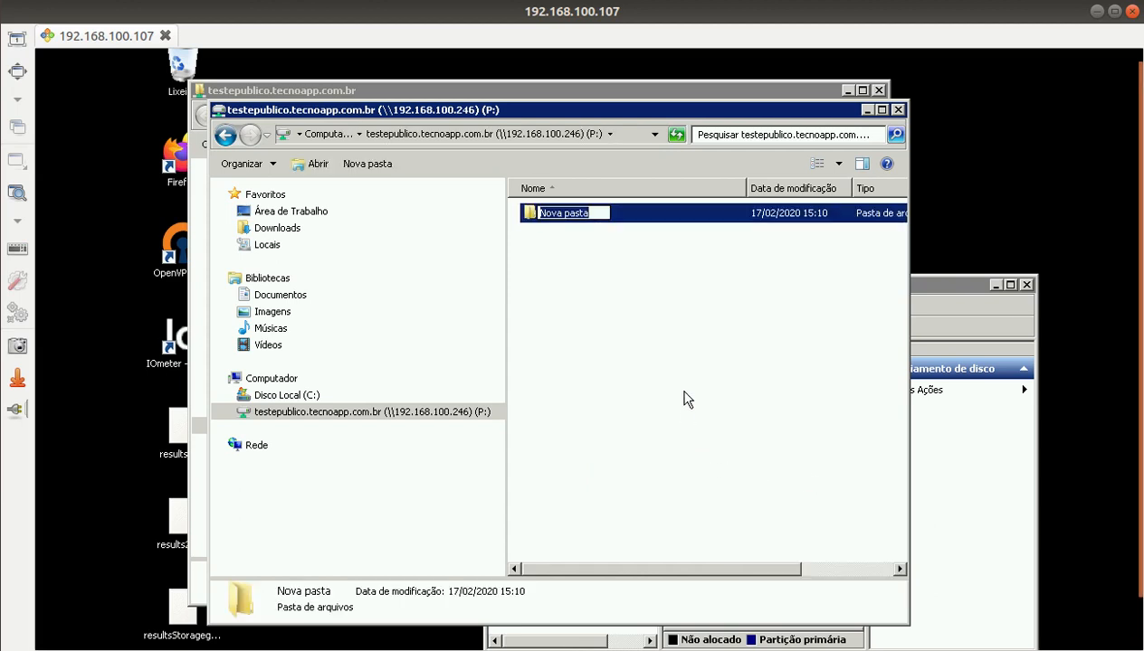
pyautogui.write('Teste')
pyautogui.press('Return')
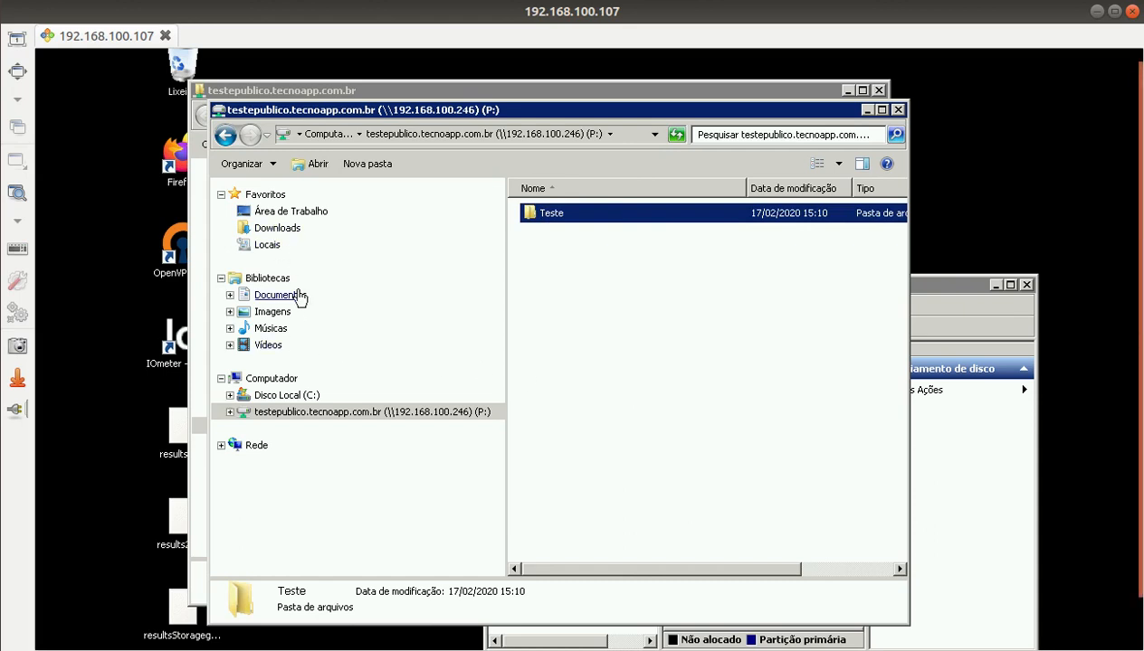
# Step: In Downloads, copy Firefox Installer, OpenPerformanceTest and both machado-de-assis-memorias-postumas items
pyautogui.click(292, 230)
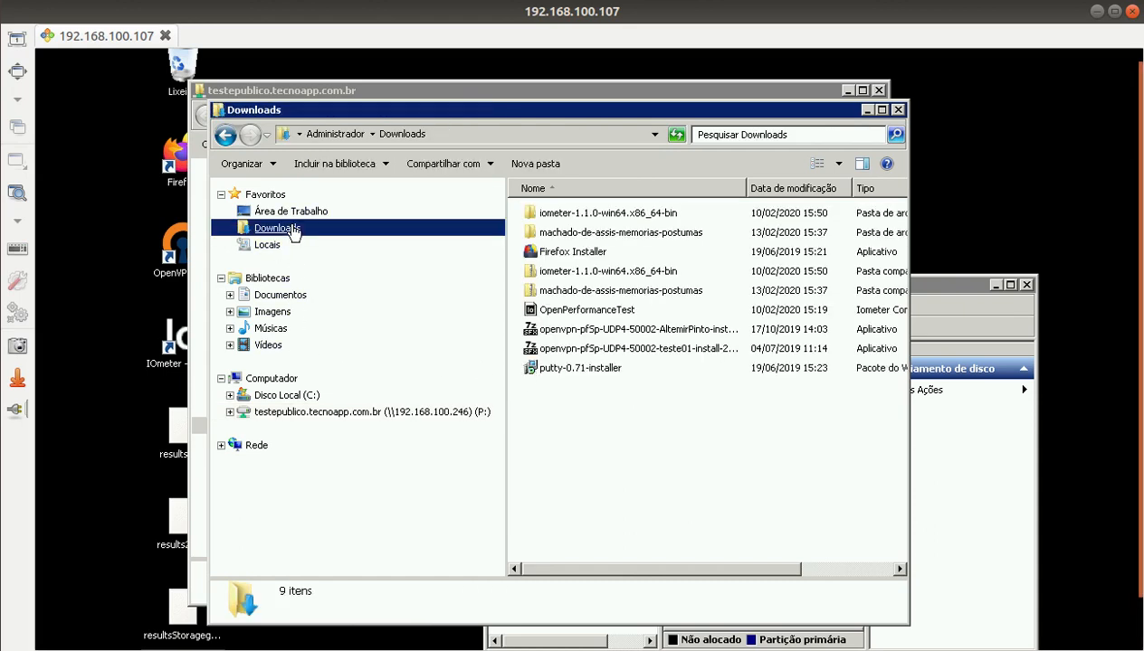
pyautogui.click(597, 251)
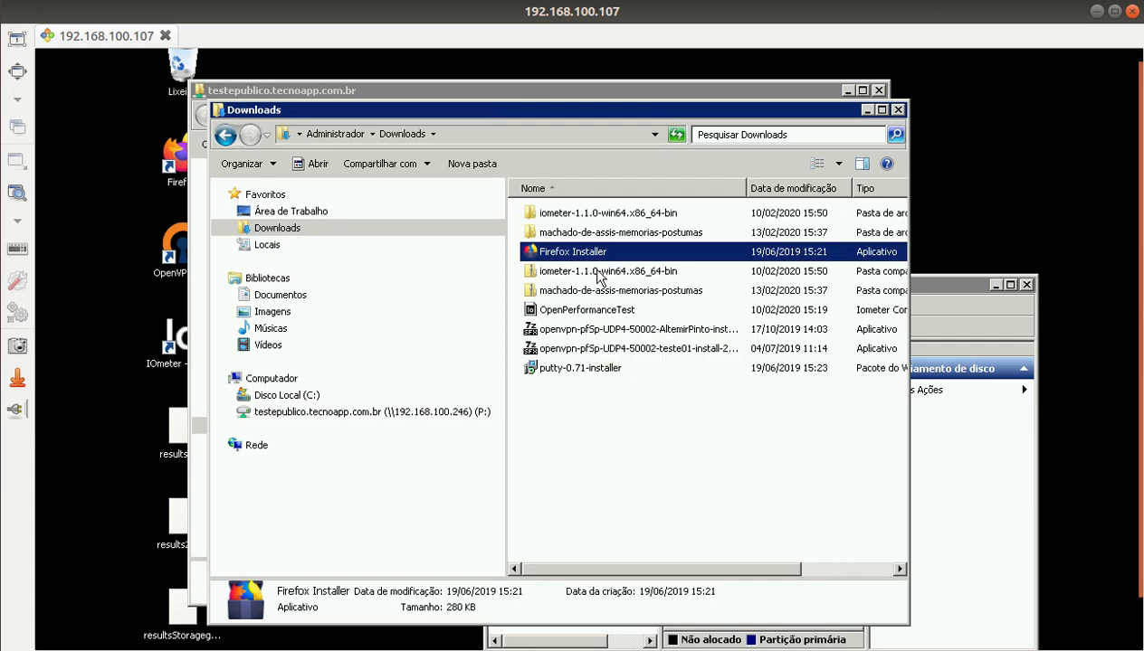
pyautogui.click(580, 233)
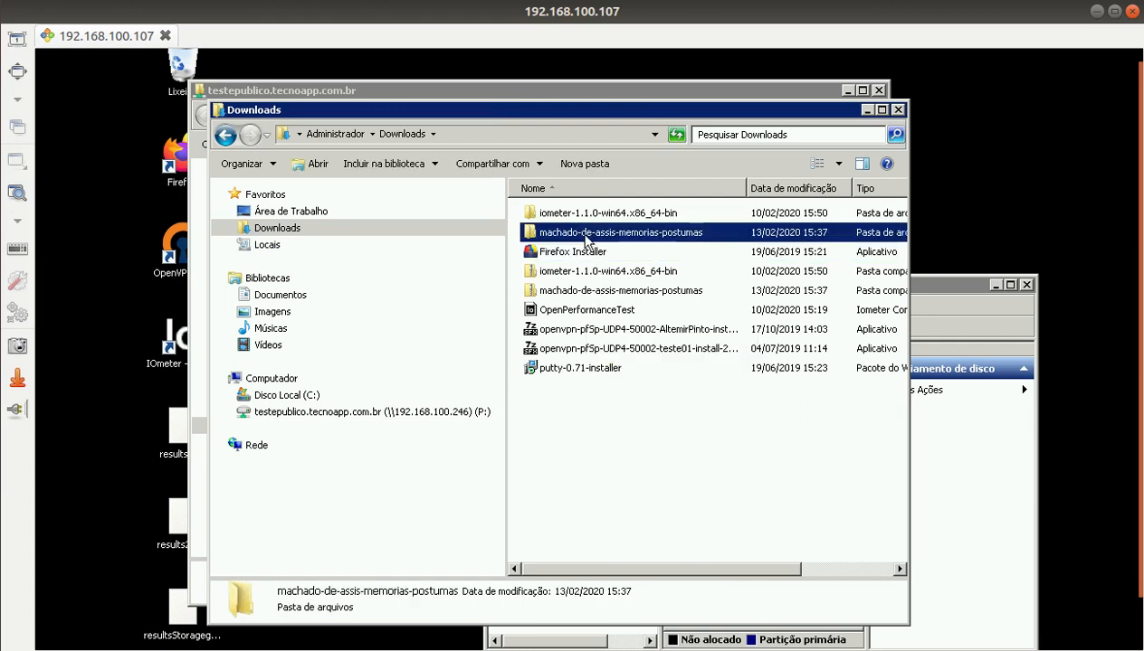
pyautogui.keyDown('ctrl'); pyautogui.click(577, 309); pyautogui.keyUp('ctrl')
pyautogui.keyDown('ctrl'); pyautogui.click(586, 292); pyautogui.keyUp('ctrl')
pyautogui.keyDown('ctrl'); pyautogui.click(592, 252); pyautogui.keyUp('ctrl')
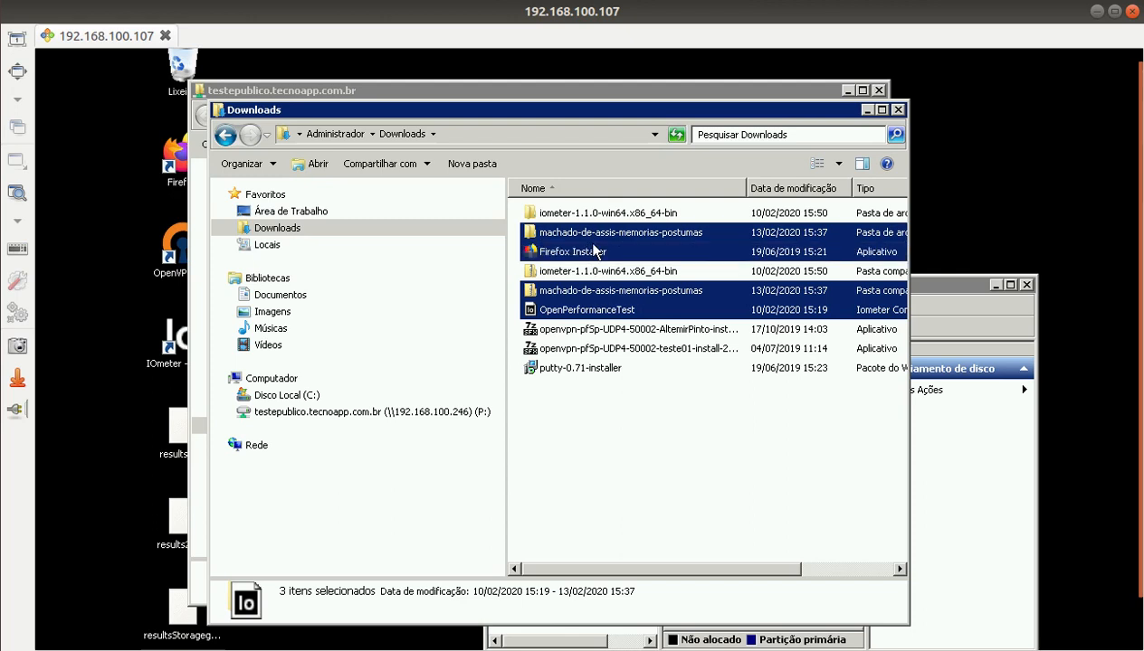
pyautogui.rightClick(597, 237)
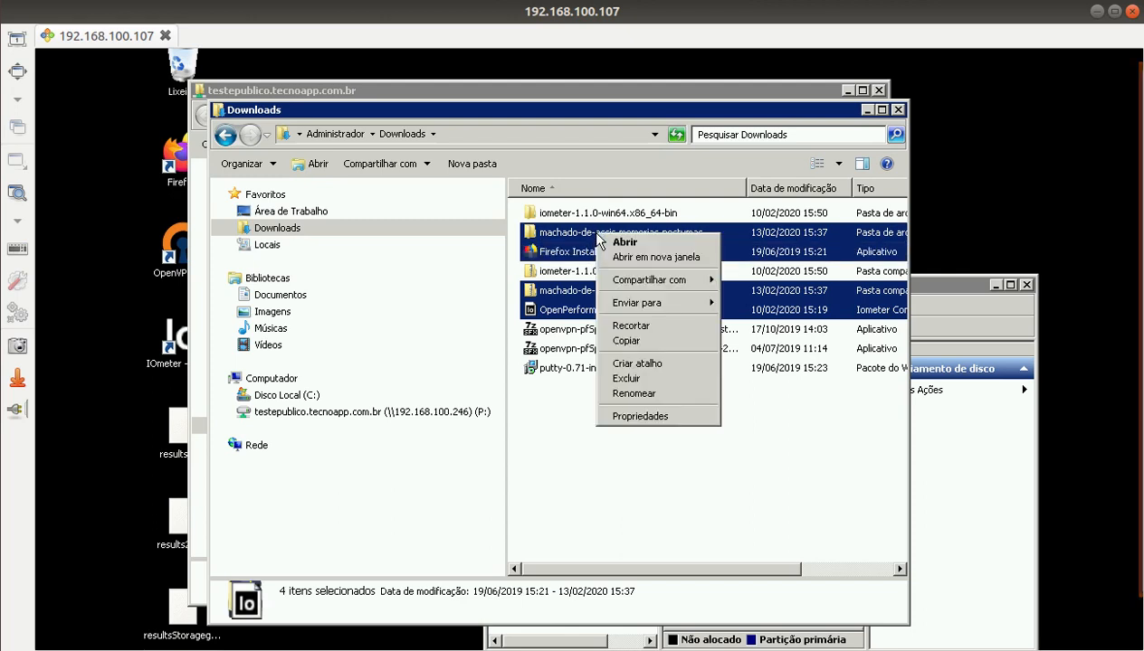
pyautogui.click(620, 341)
# Step: Paste the four copied items into P:\Teste
pyautogui.click(361, 412)
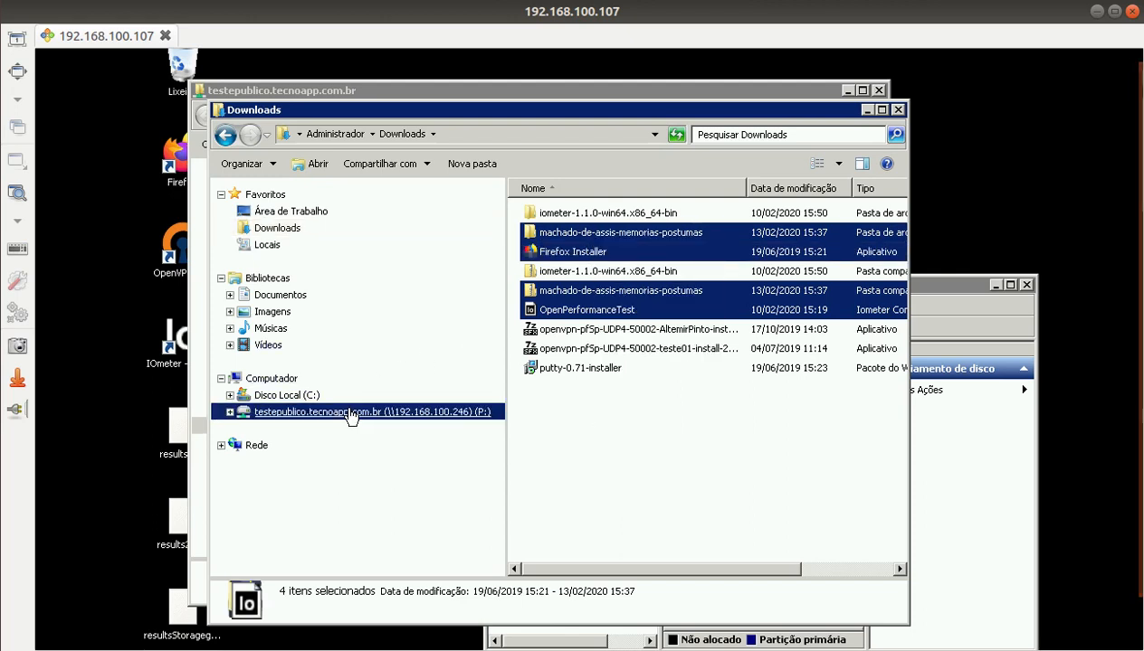
pyautogui.doubleClick(546, 215)
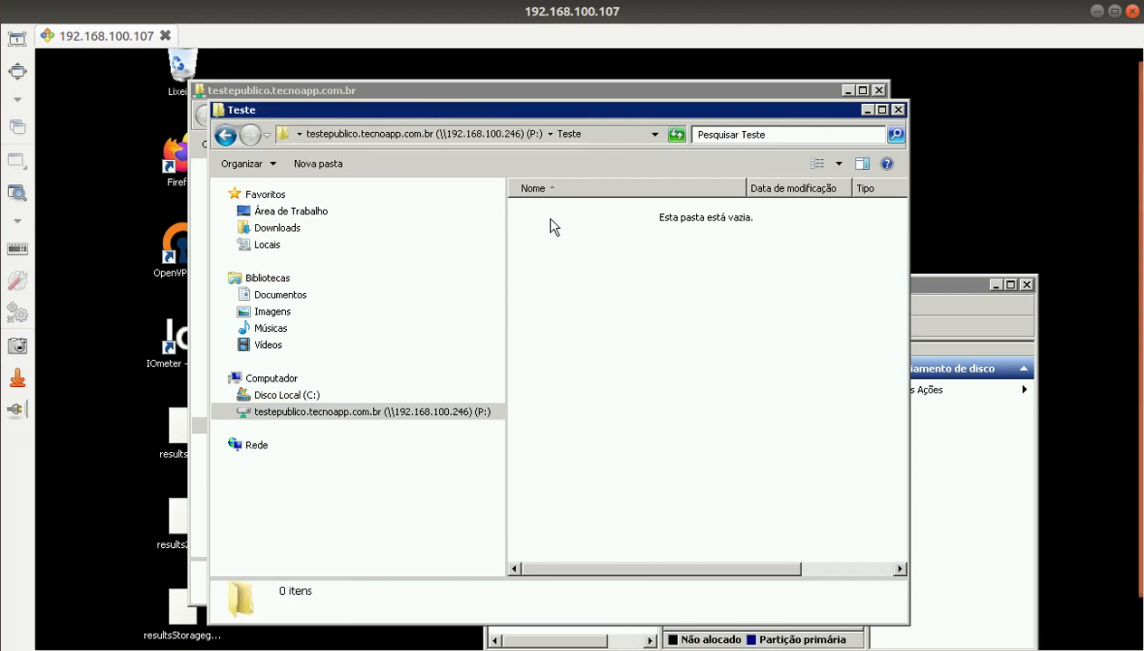
pyautogui.rightClick(560, 322)
pyautogui.click(585, 424)
# Step: Create a new text document named Arquivoteste.txt in the root of drive P:
pyautogui.click(498, 134)
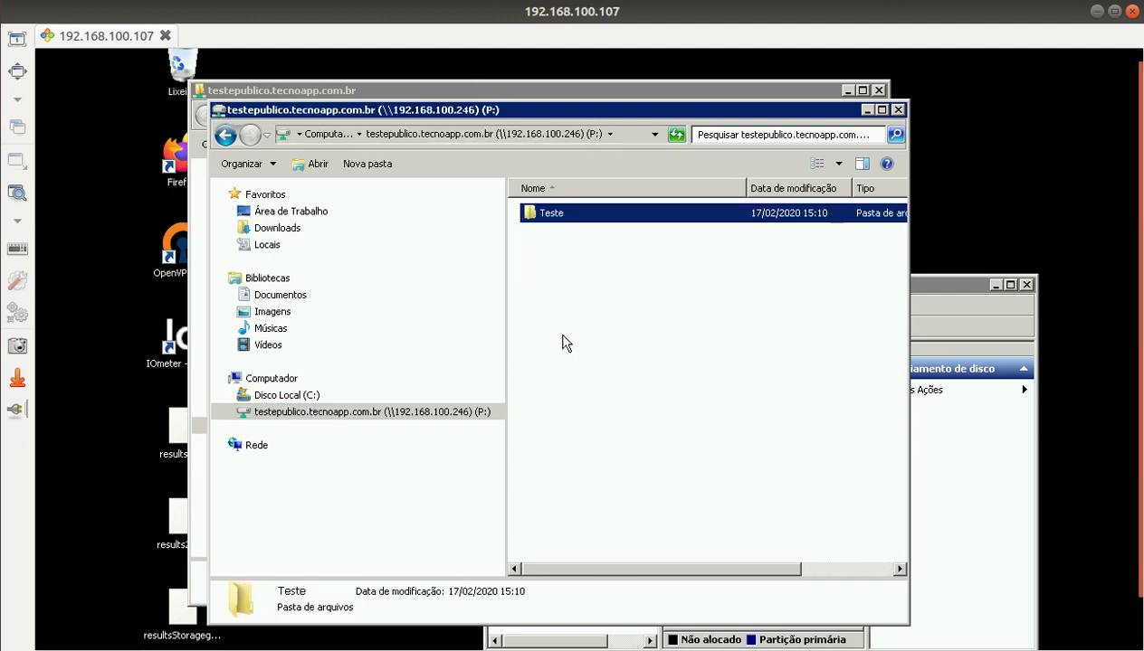
pyautogui.rightClick(563, 335)
pyautogui.moveTo(624, 489)
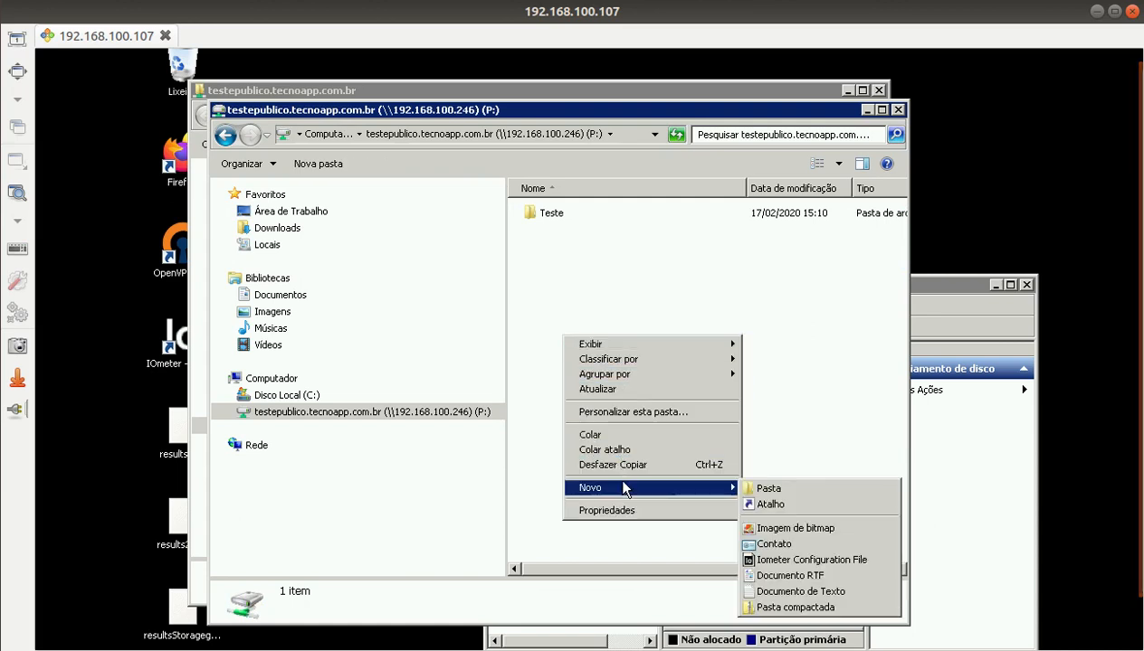
pyautogui.click(814, 599)
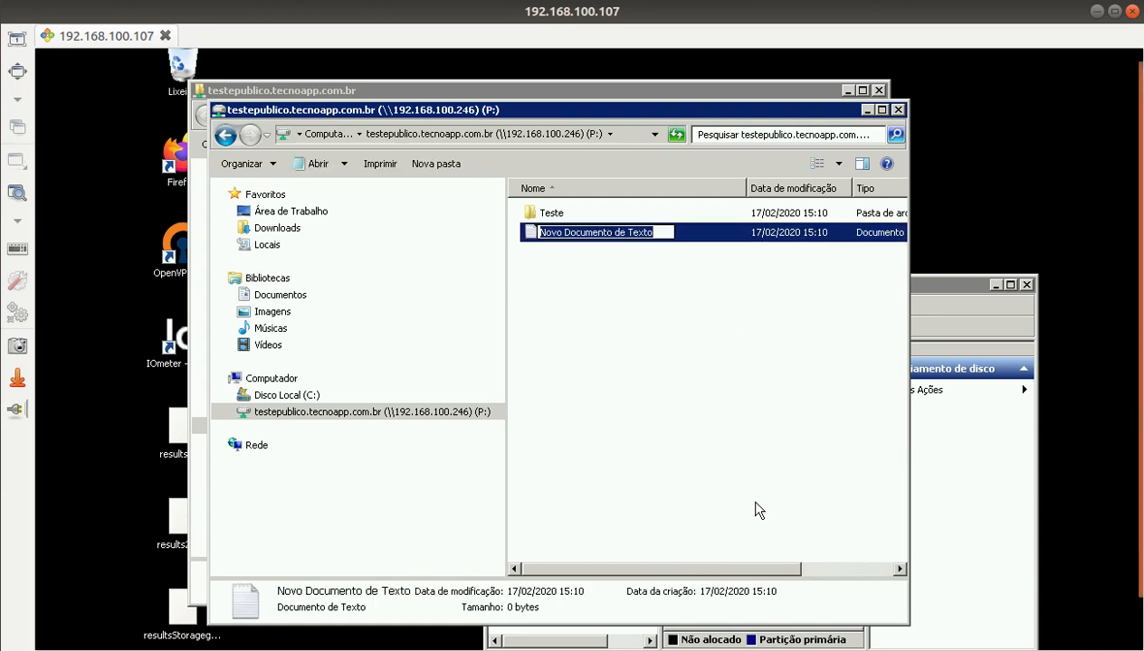
pyautogui.press('BackSpace')
pyautogui.write('A')
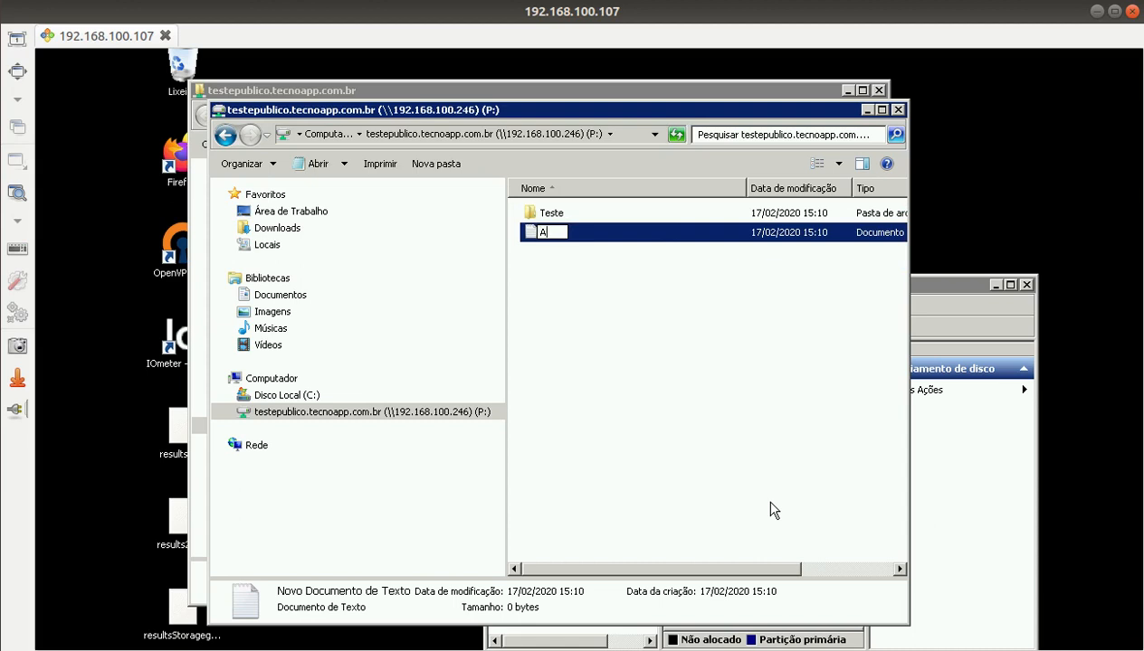
pyautogui.write('rquivoteste.')
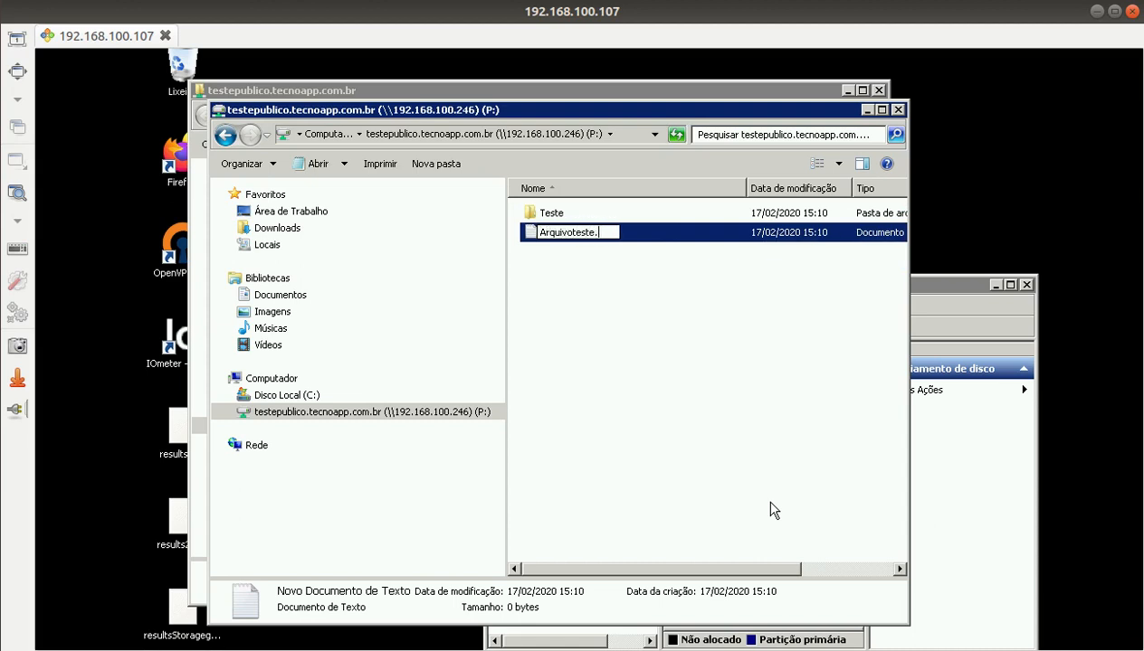
pyautogui.write('txt')
pyautogui.press('Return')
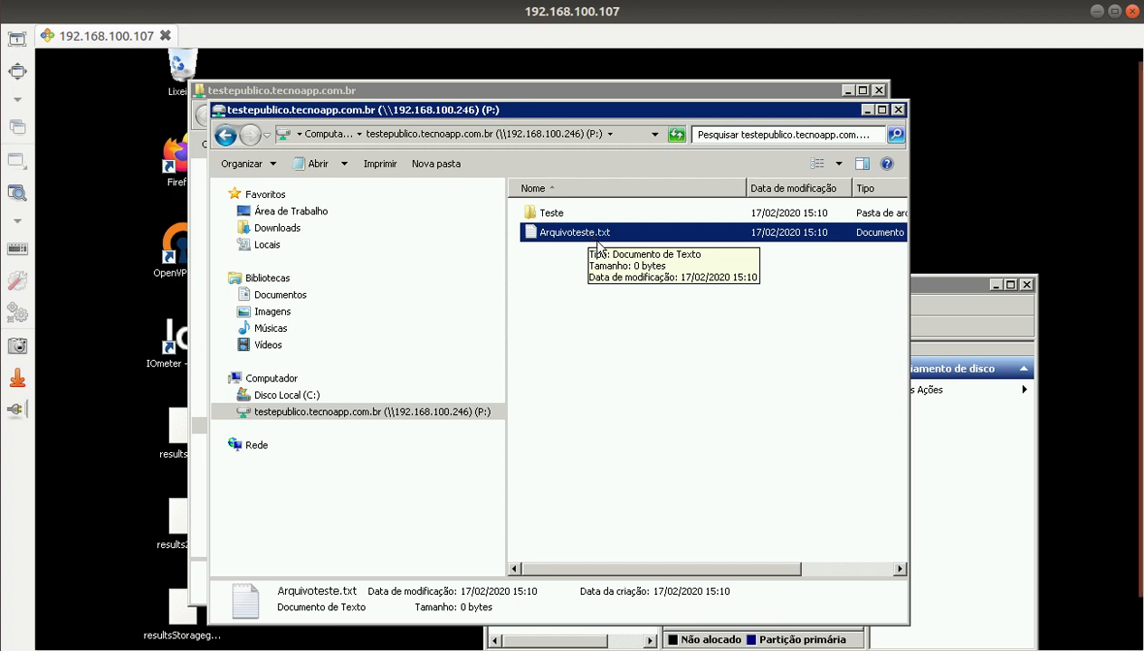
# Step: Write 'teste de arquivo' into Arquivoteste.txt in Notepad, save it and close Notepad
pyautogui.click(612, 297)
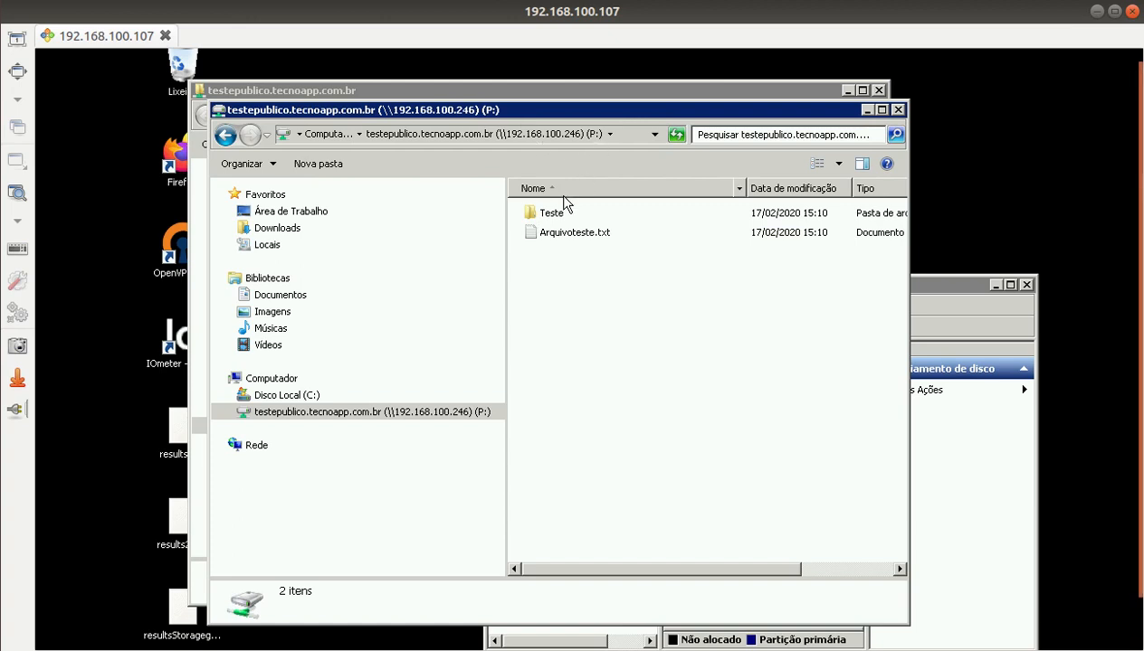
pyautogui.doubleClick(566, 232)
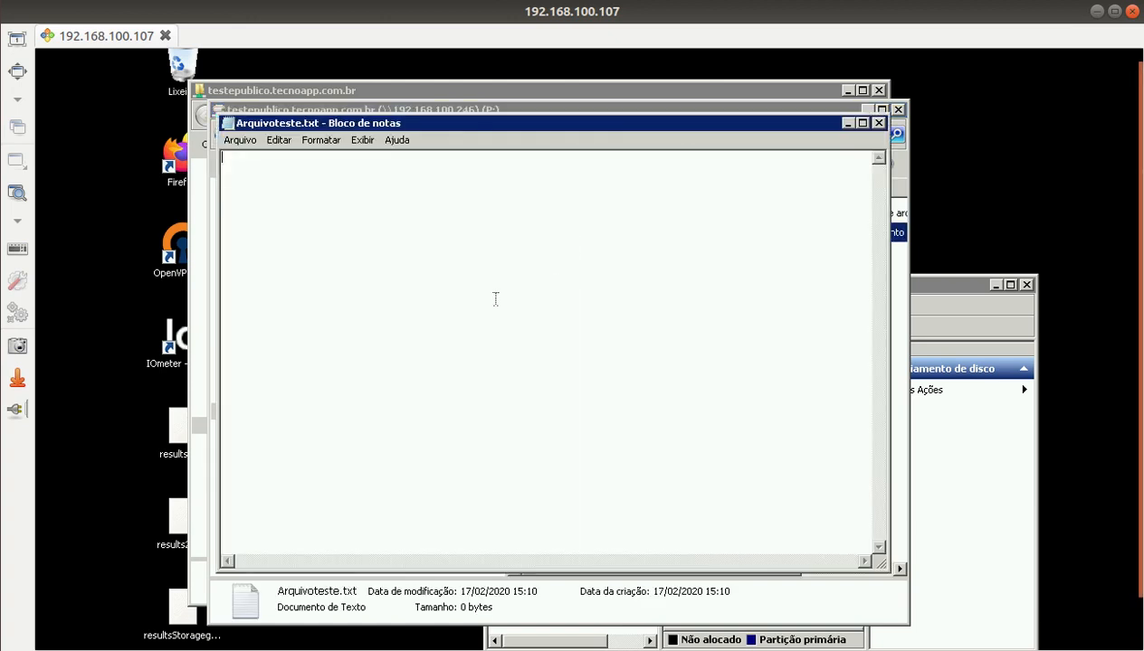
pyautogui.write('teste de arquivo')
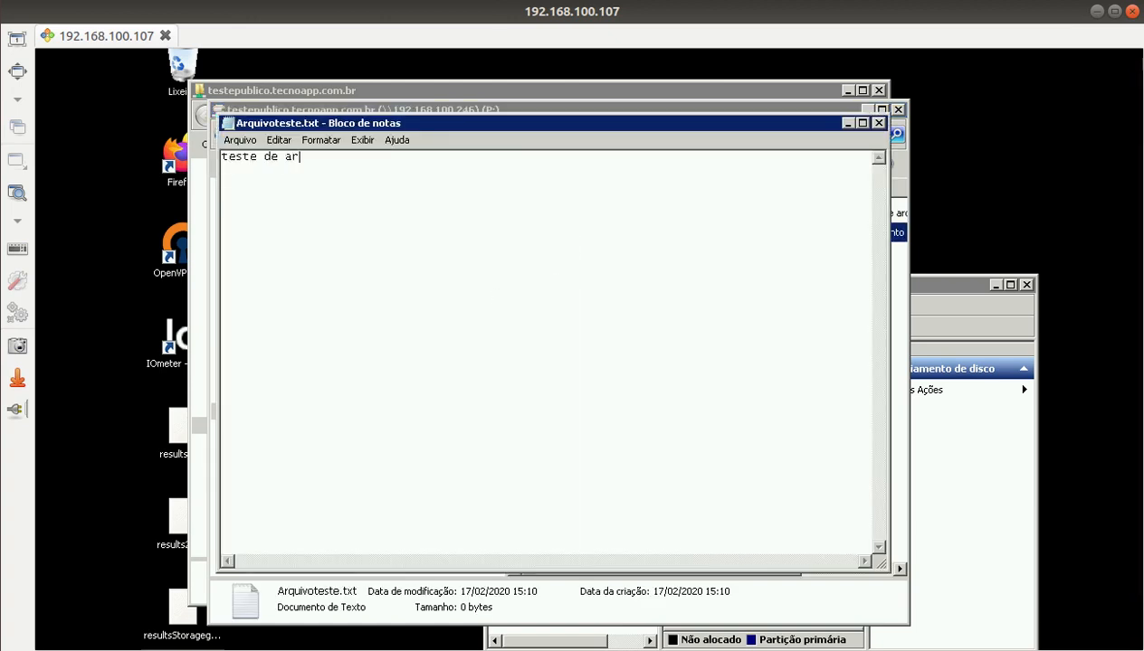
pyautogui.click(239, 140)
pyautogui.click(251, 187)
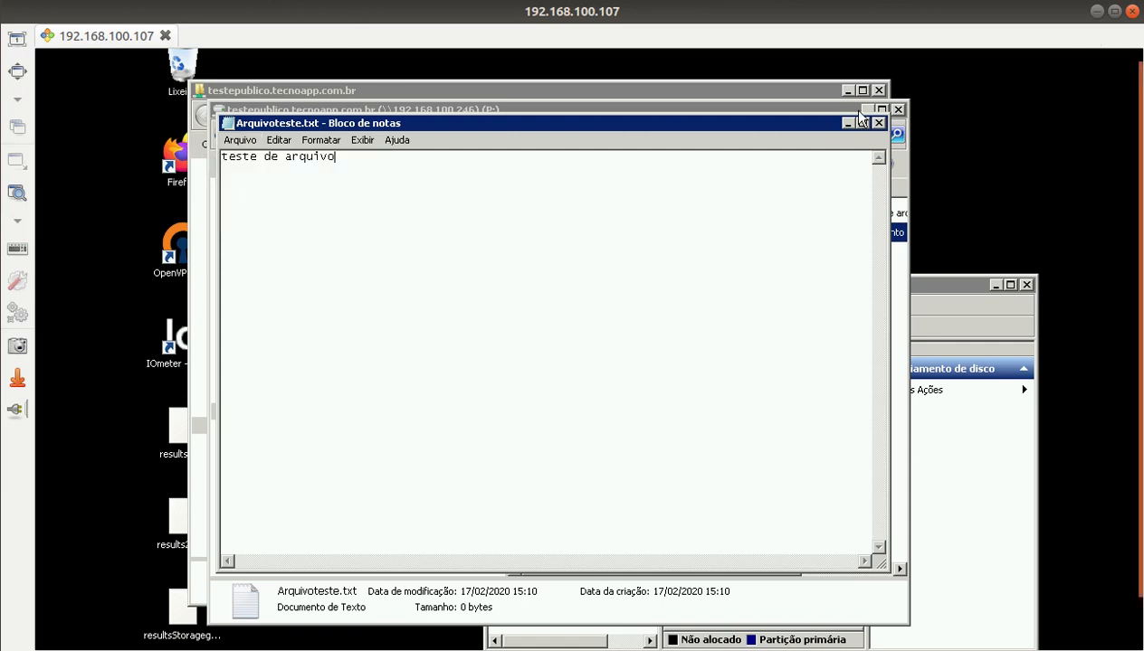
pyautogui.click(878, 123)
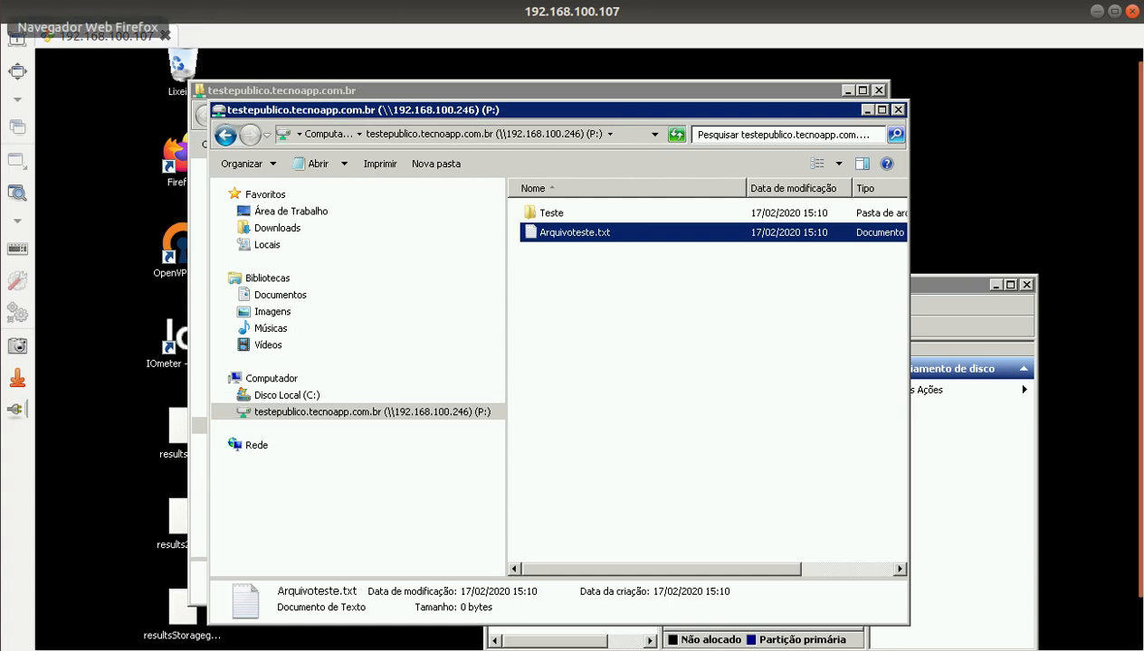
# Step: Inspect VM 203's hardware in Proxmox, selecting its 10G Hard Disk (virtio1)
pyautogui.click(0, 28)
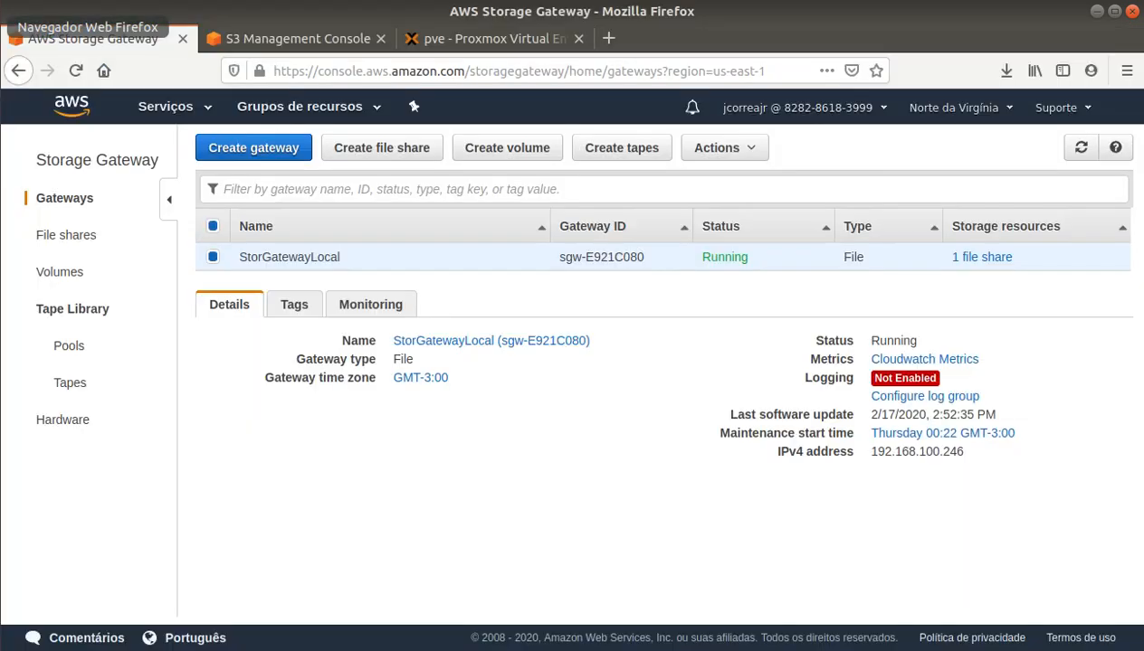
pyautogui.click(443, 38)
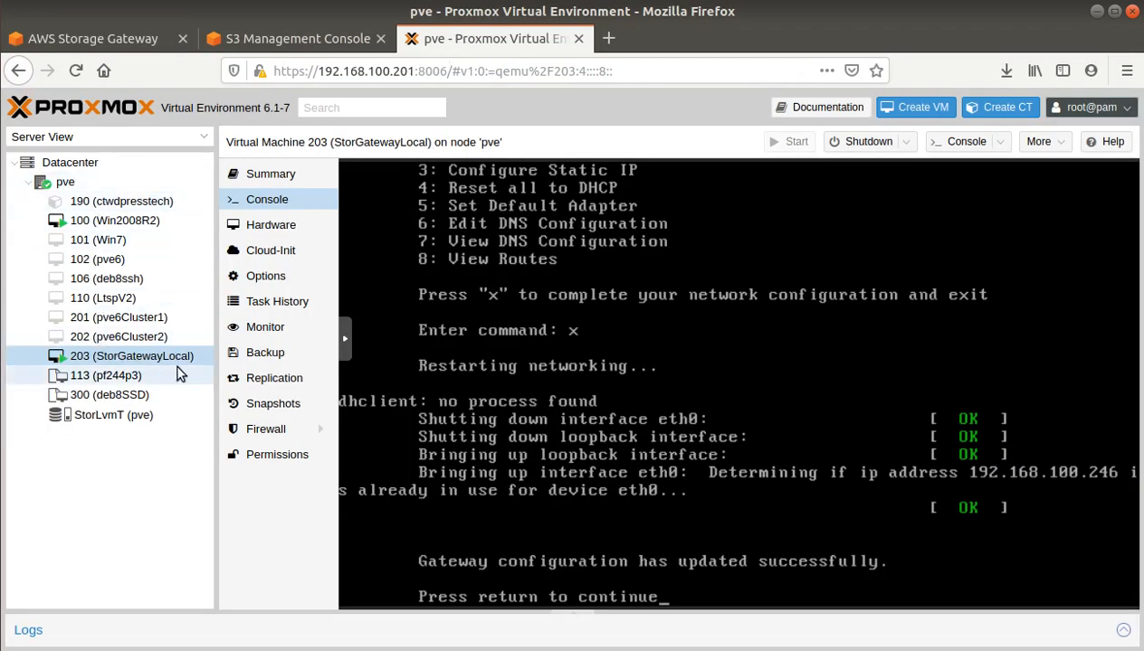
pyautogui.click(271, 224)
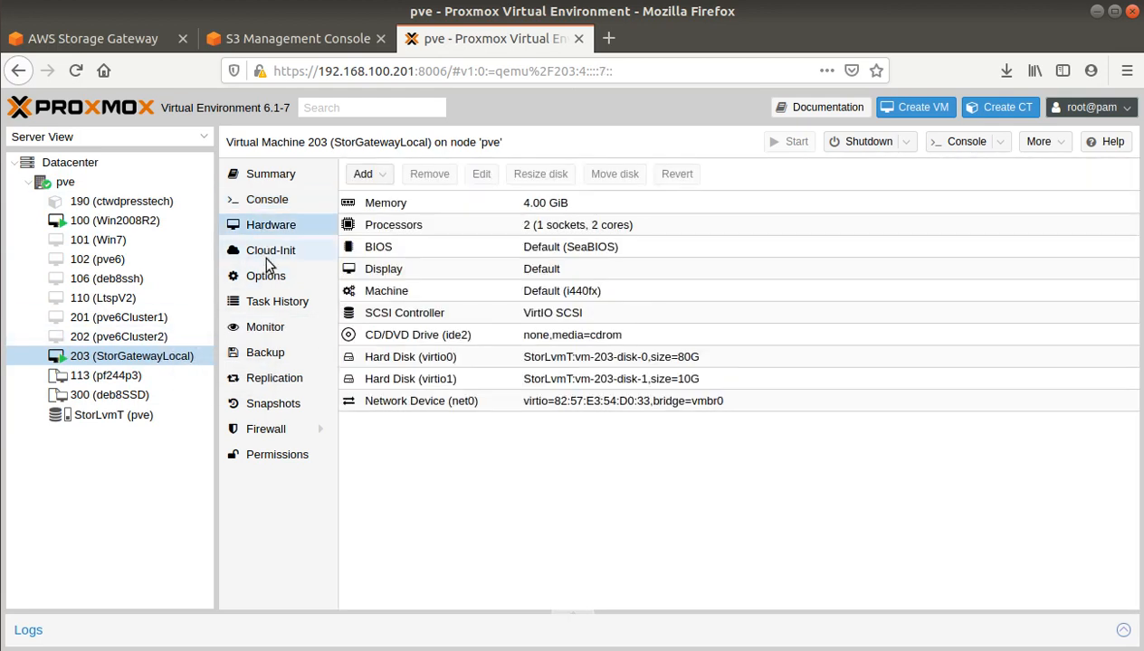
pyautogui.click(689, 380)
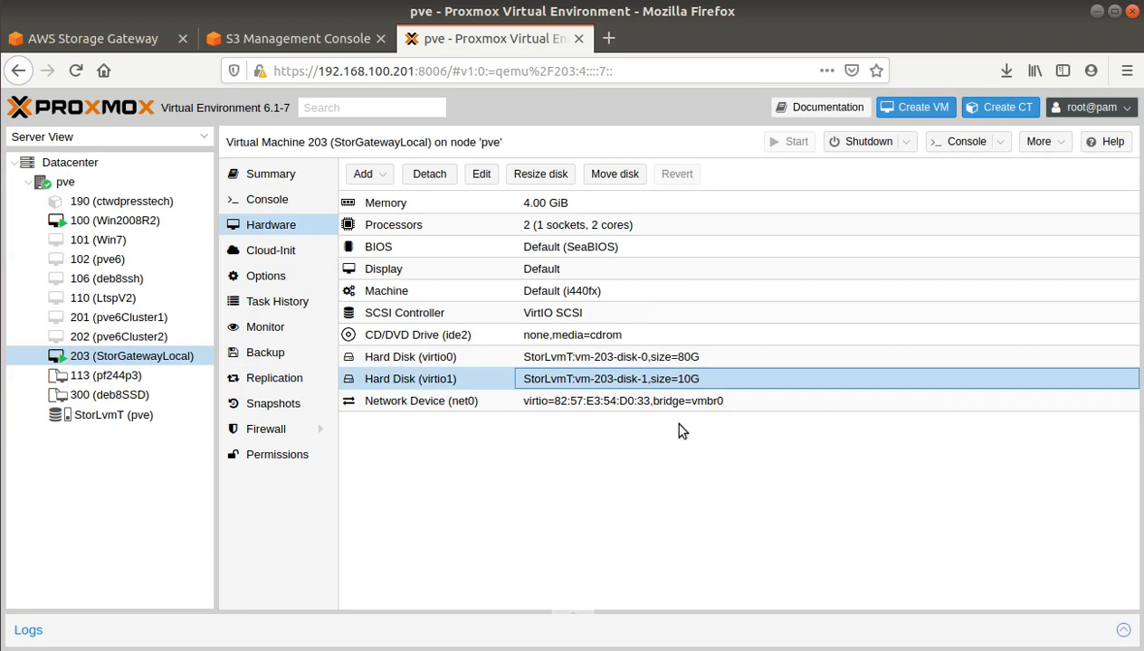
pyautogui.click(272, 40)
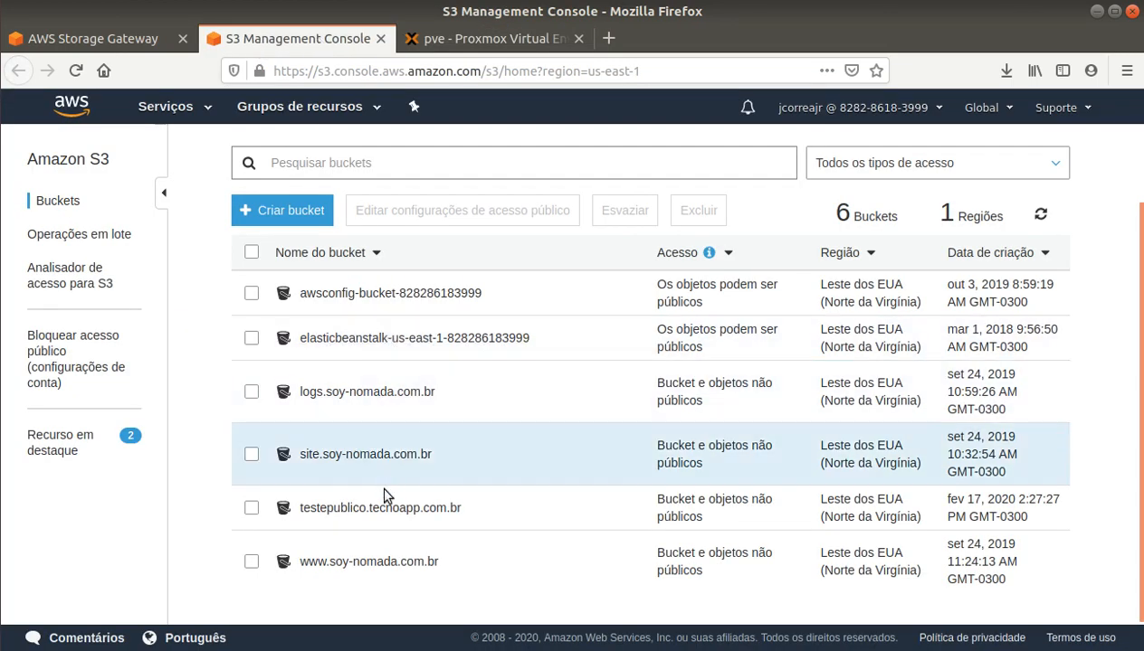
# Step: Open Arquivoteste.txt.txt in the testepublico.tecnoapp.com.br bucket to confirm it contains 'teste de arquivo'
pyautogui.click(333, 511)
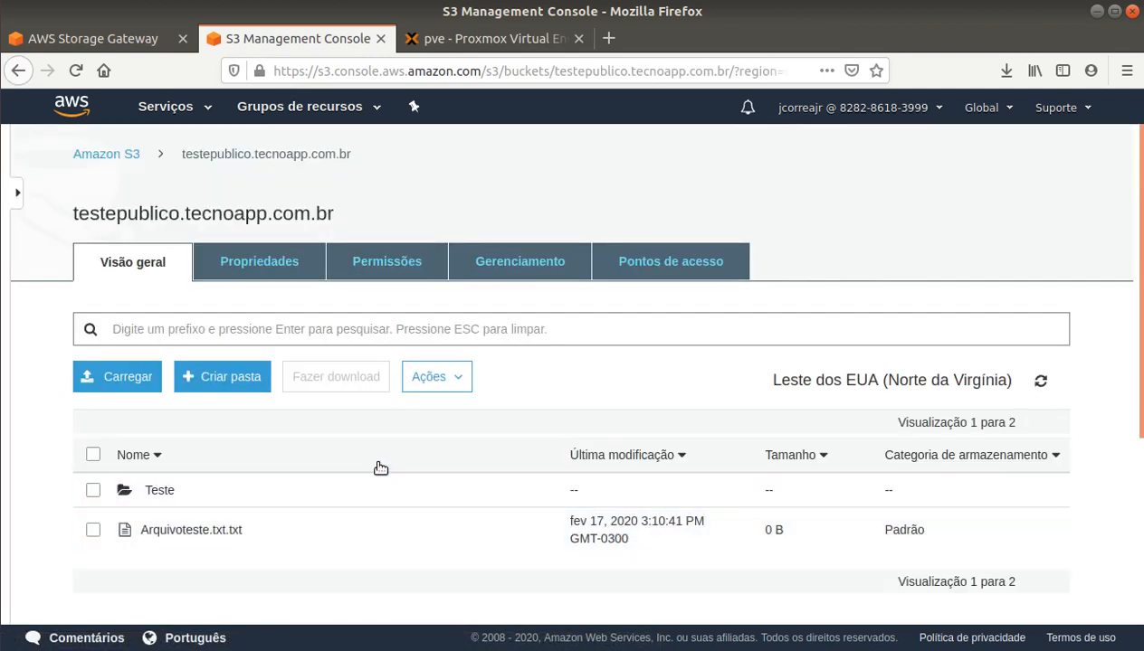
pyautogui.scroll(-3, 378, 466)
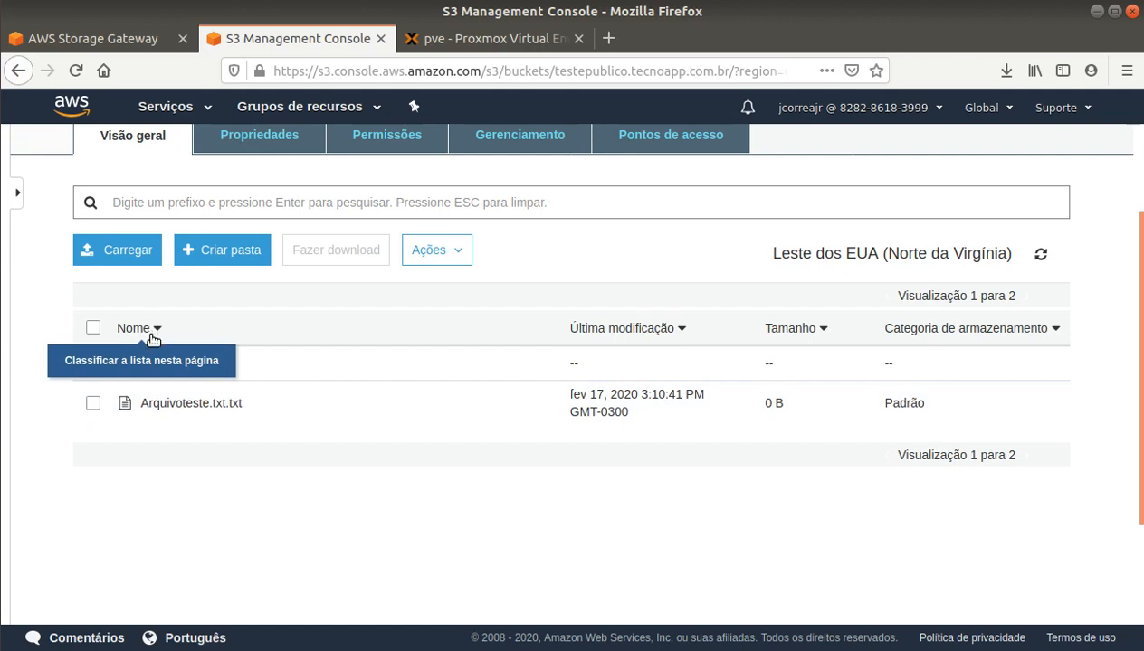
pyautogui.click(201, 404)
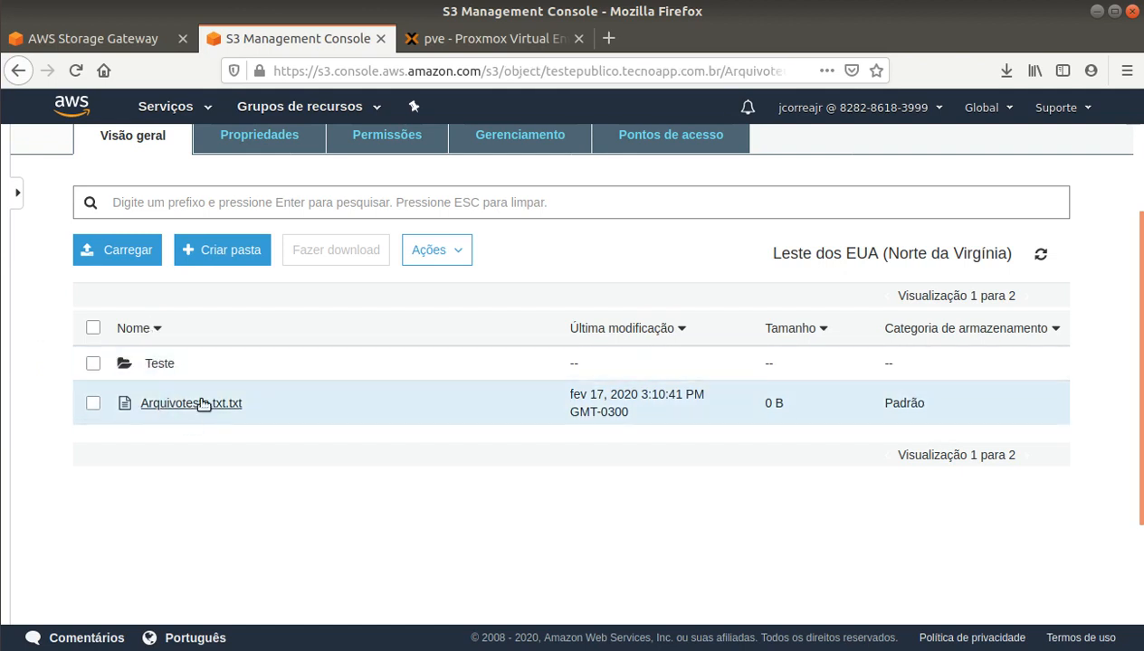
pyautogui.click(92, 339)
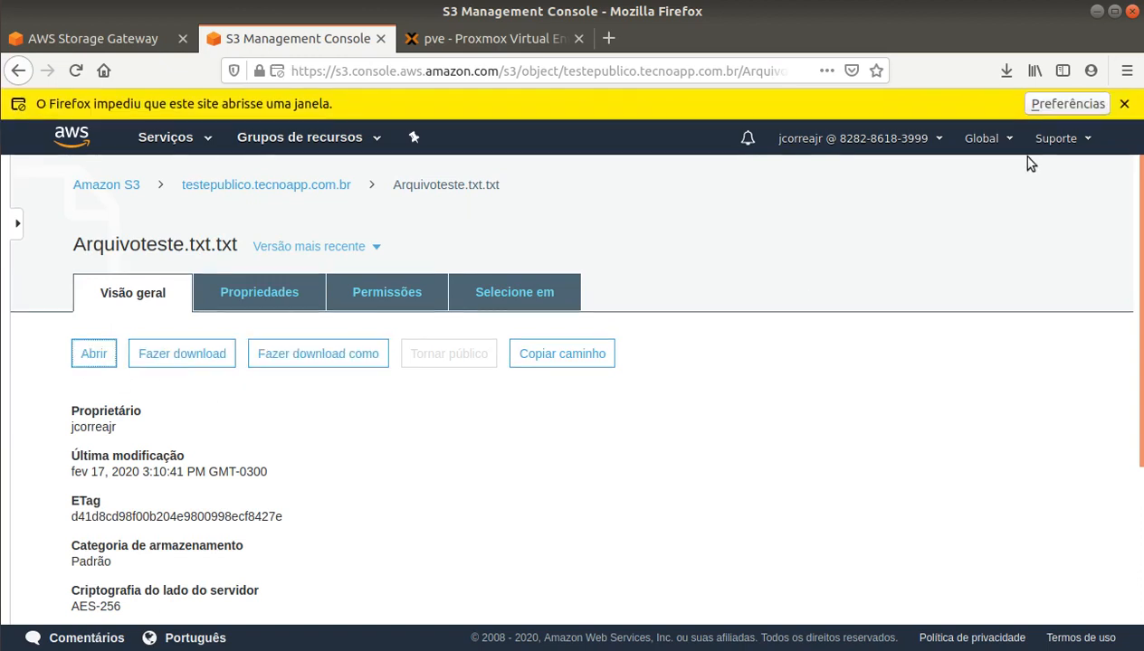
pyautogui.click(1040, 105)
pyautogui.click(775, 128)
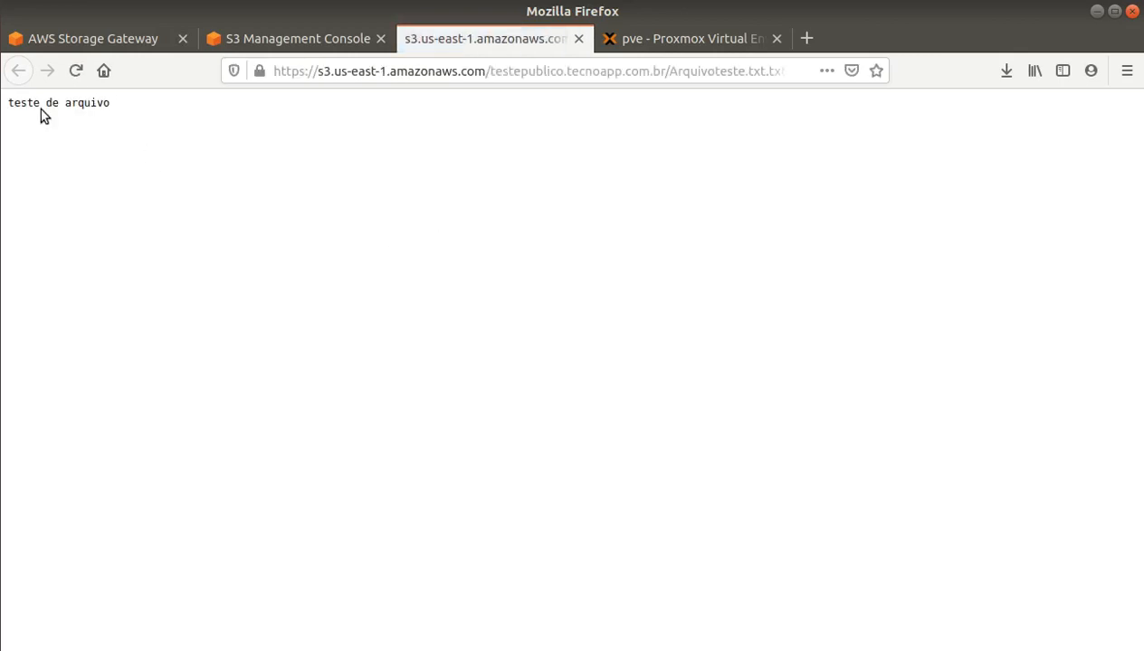
pyautogui.click(579, 39)
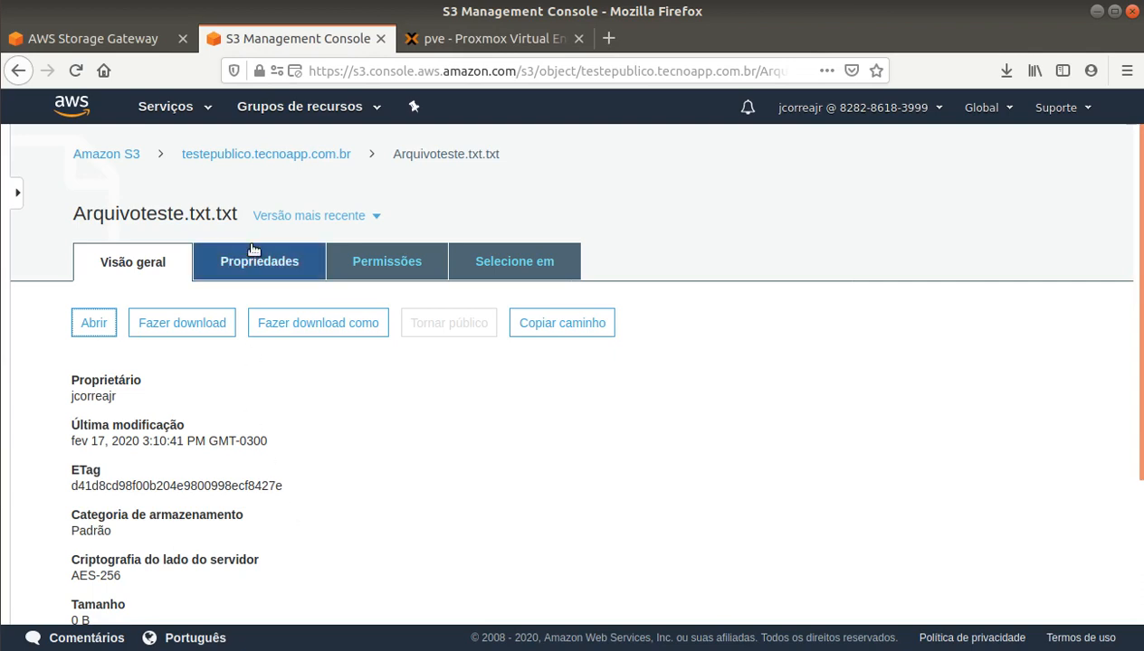
pyautogui.click(270, 154)
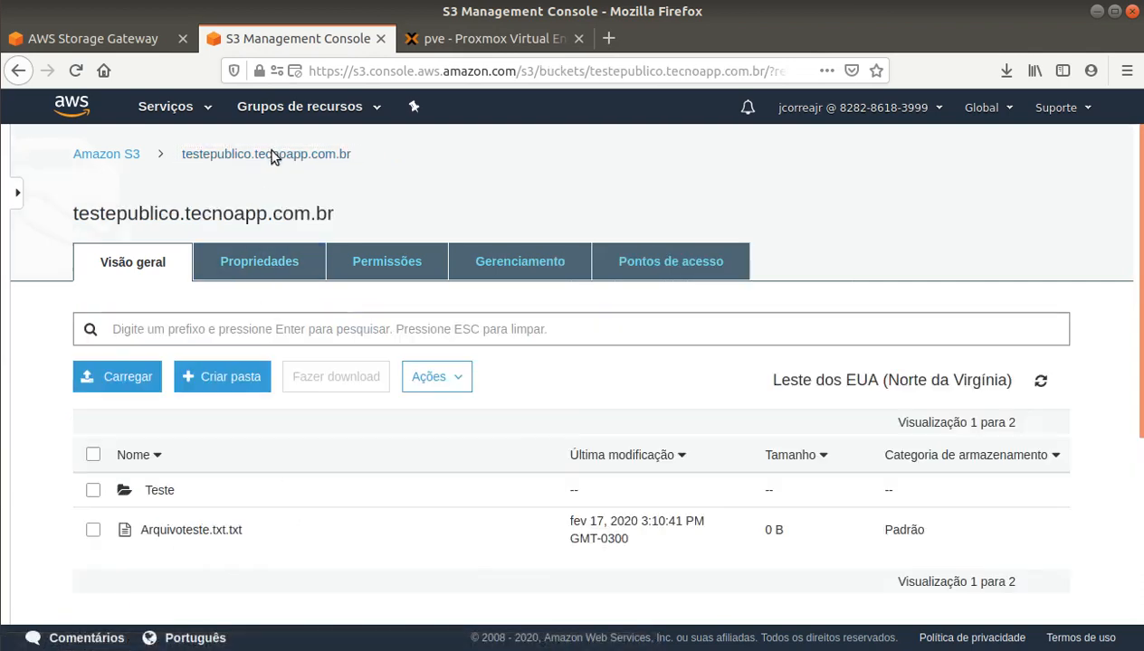
# Step: Open the bucket's Teste folder to confirm it lists the four copied items
pyautogui.click(159, 490)
pyautogui.scroll(-3, 232, 444)
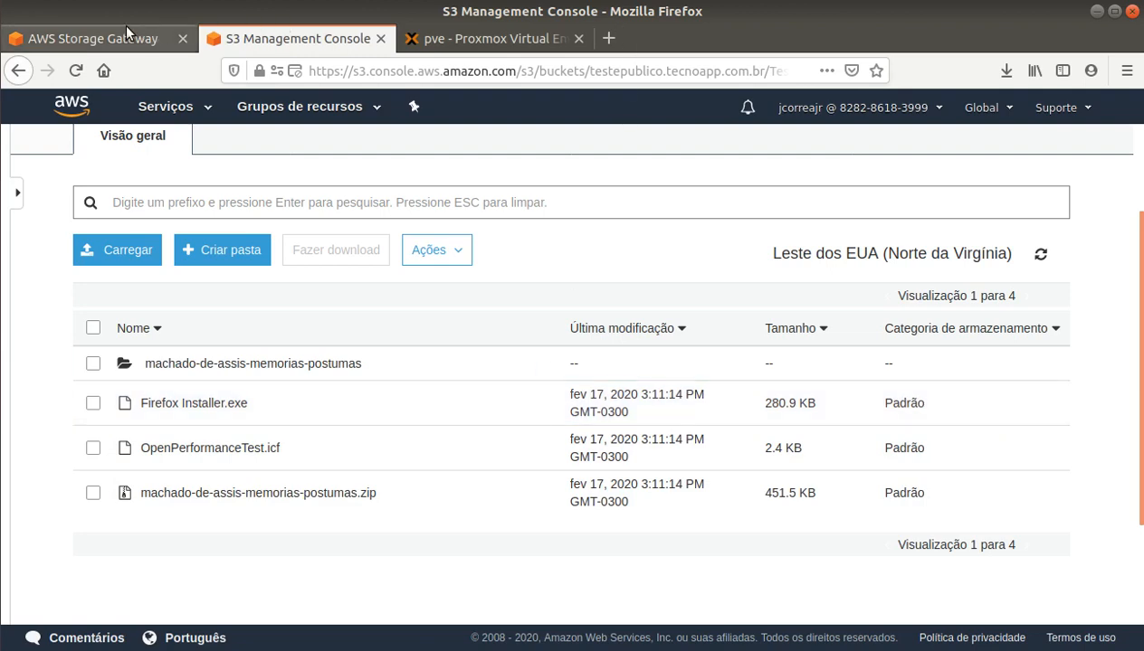
pyautogui.click(1, 478)
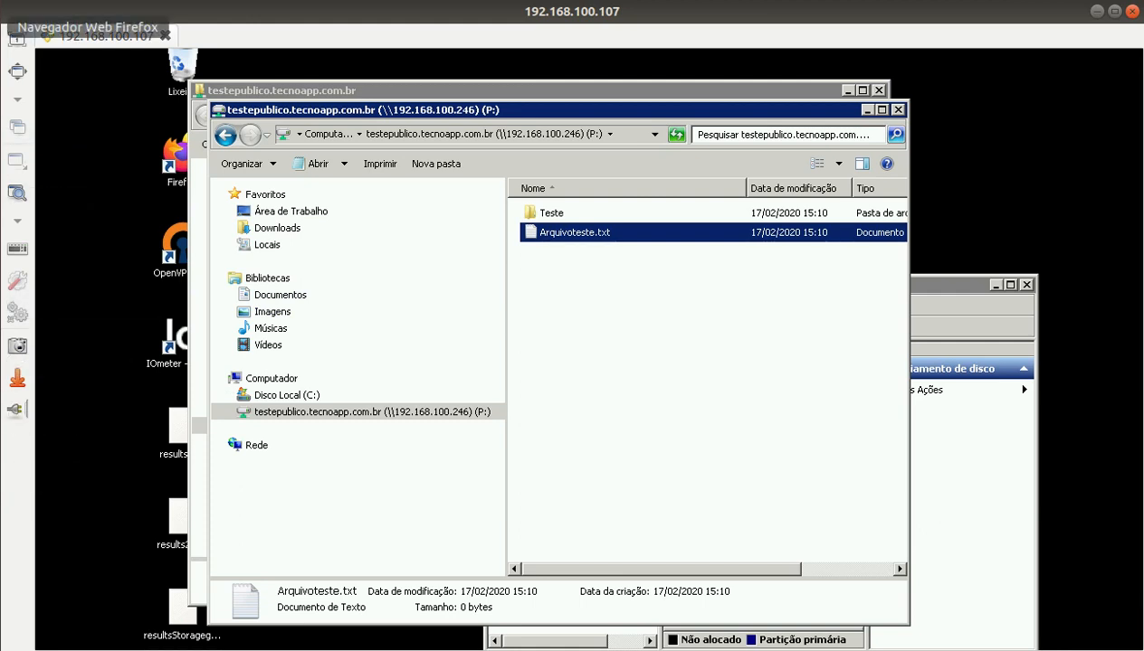
# Step: Return to the browser and show VM 203's Proxmox hardware page listing the 10G second disk
pyautogui.click(17, 36)
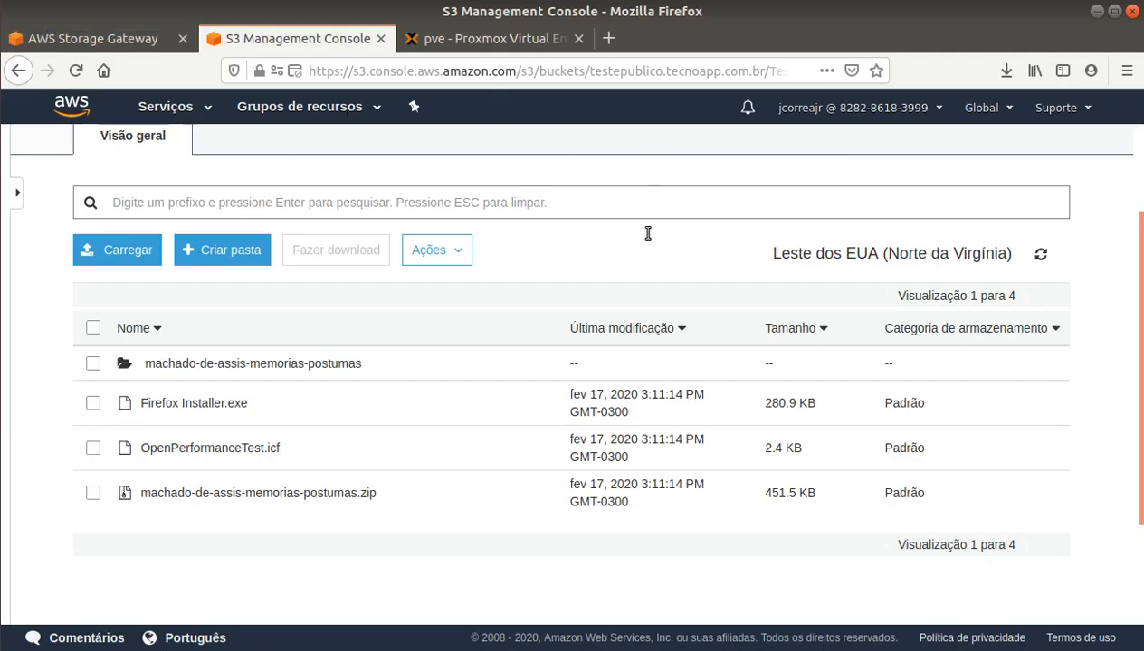
pyautogui.click(478, 38)
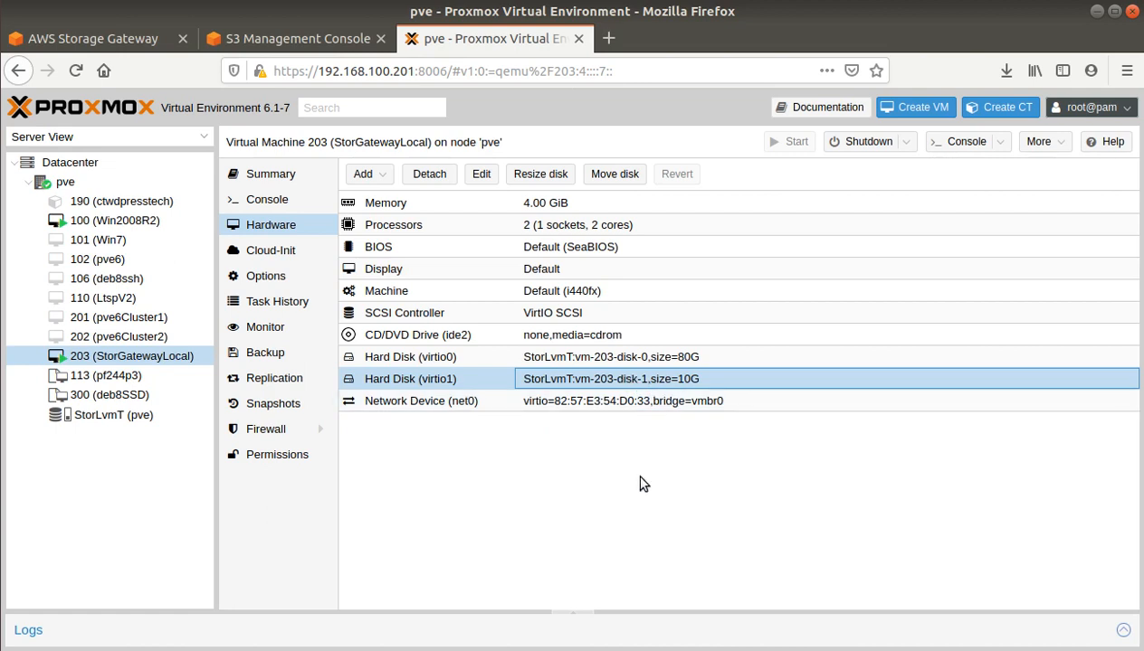
# Step: Check the Storage Gateway console, then return to drive P: showing Teste and Arquivoteste.txt
pyautogui.click(87, 40)
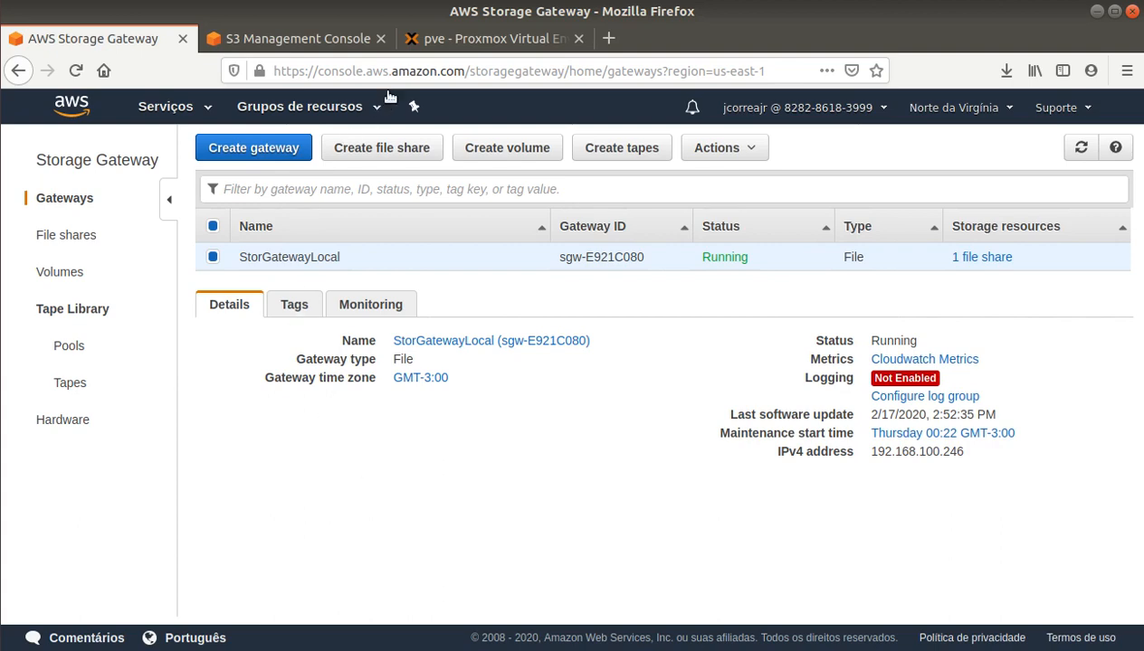
pyautogui.click(482, 40)
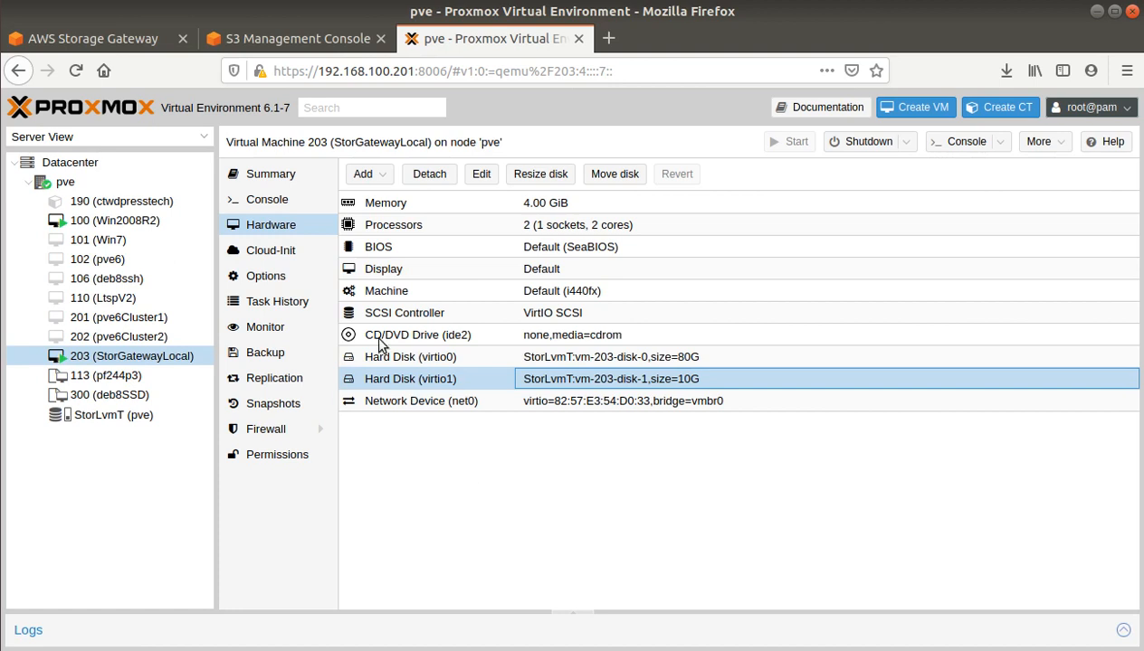
pyautogui.click(1, 473)
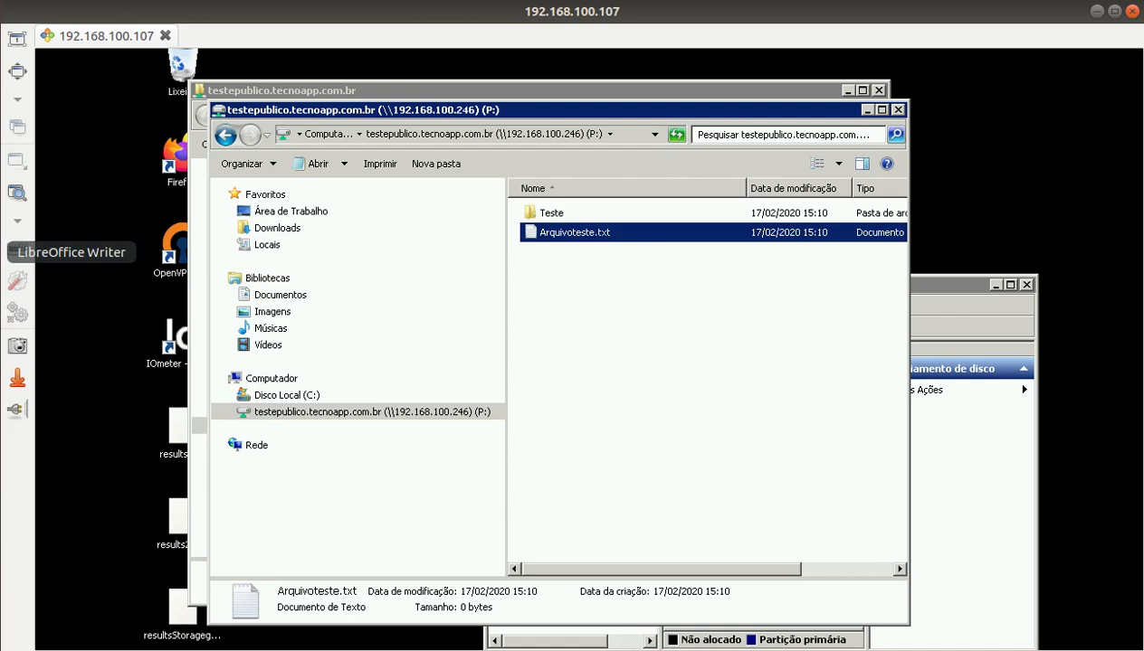
# Step: Glance at the Storage Gateway console, then return to the Windows Server remote desktop
pyautogui.click(16, 30)
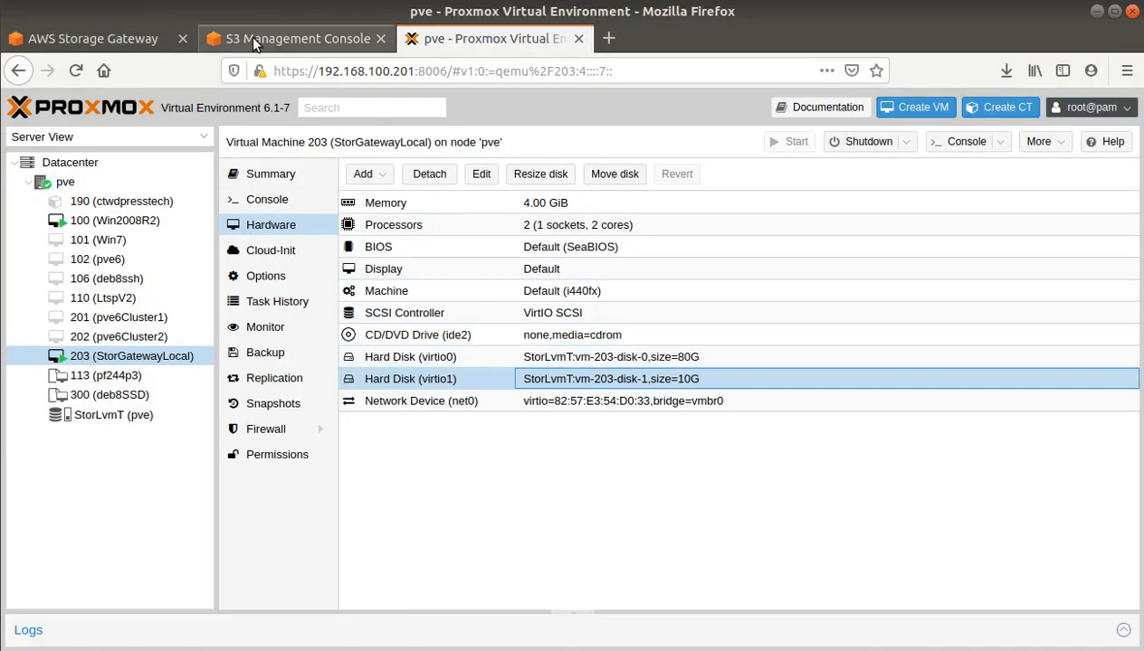
pyautogui.click(76, 39)
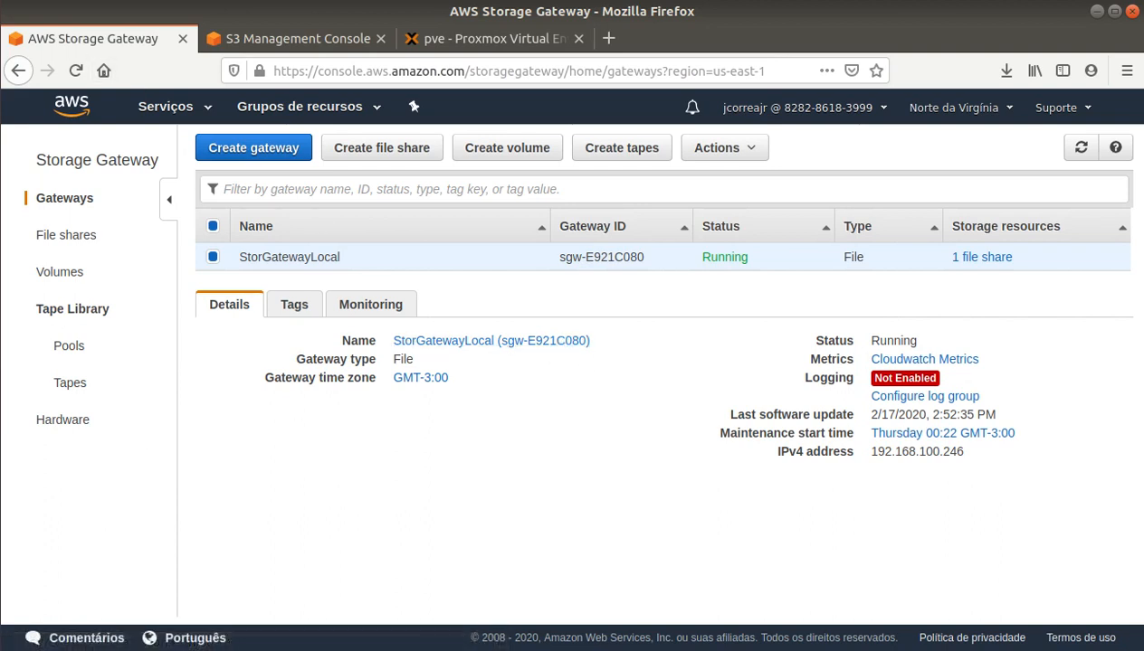
pyautogui.click(22, 478)
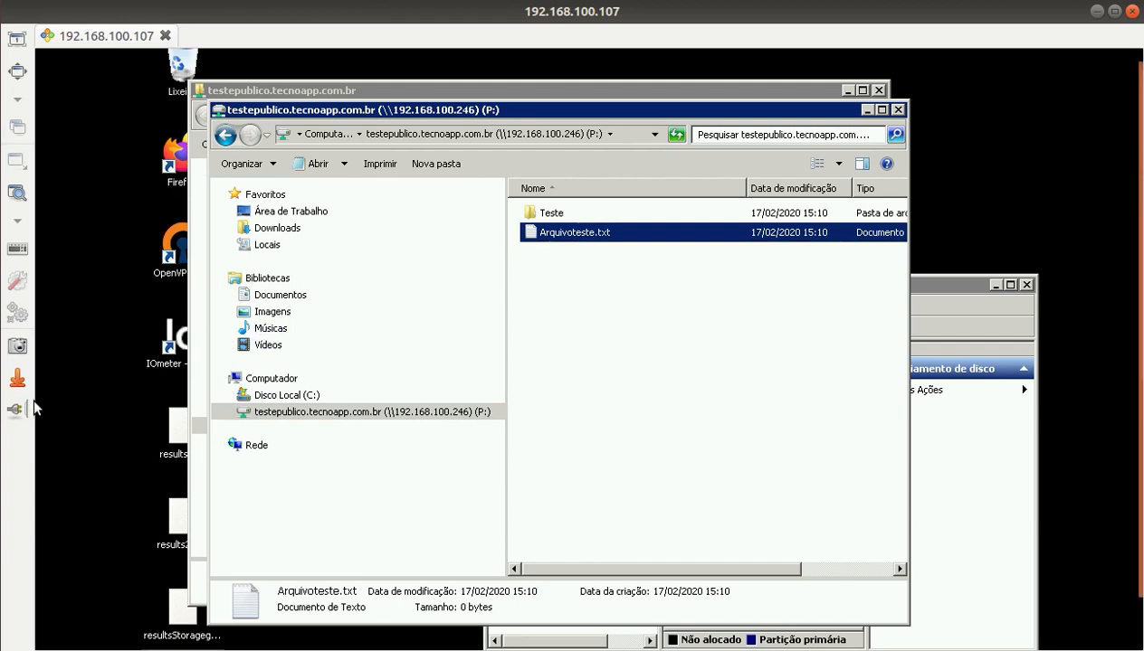
# Step: Show the S3 Teste folder listing its four objects, including Firefox Installer.exe
pyautogui.click(2, 33)
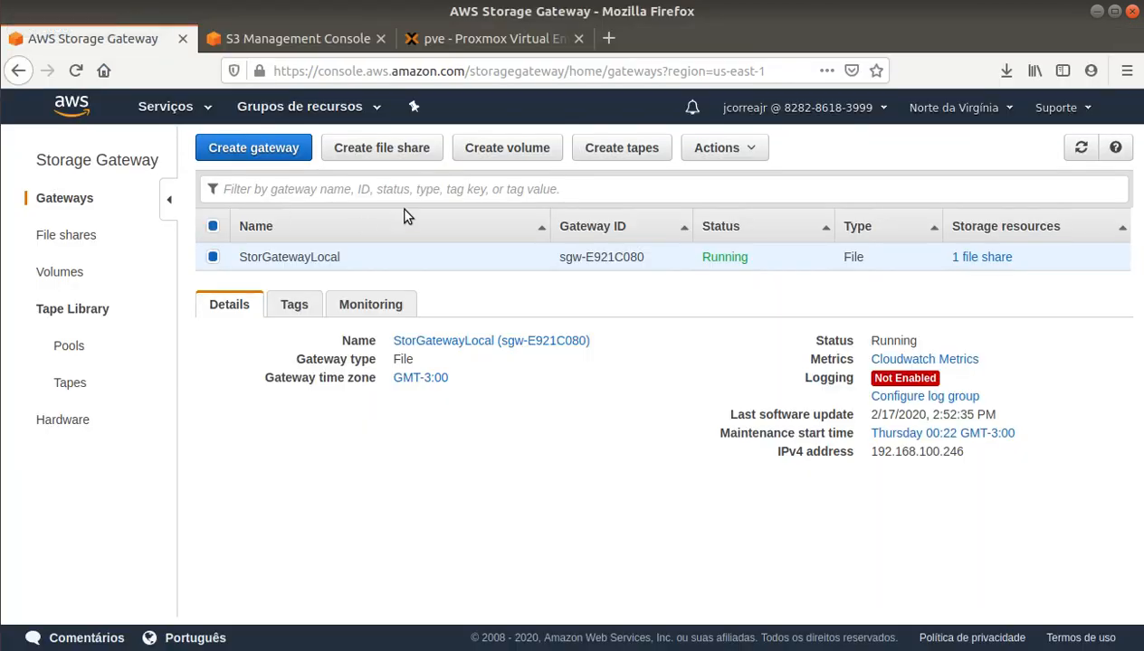
pyautogui.click(280, 41)
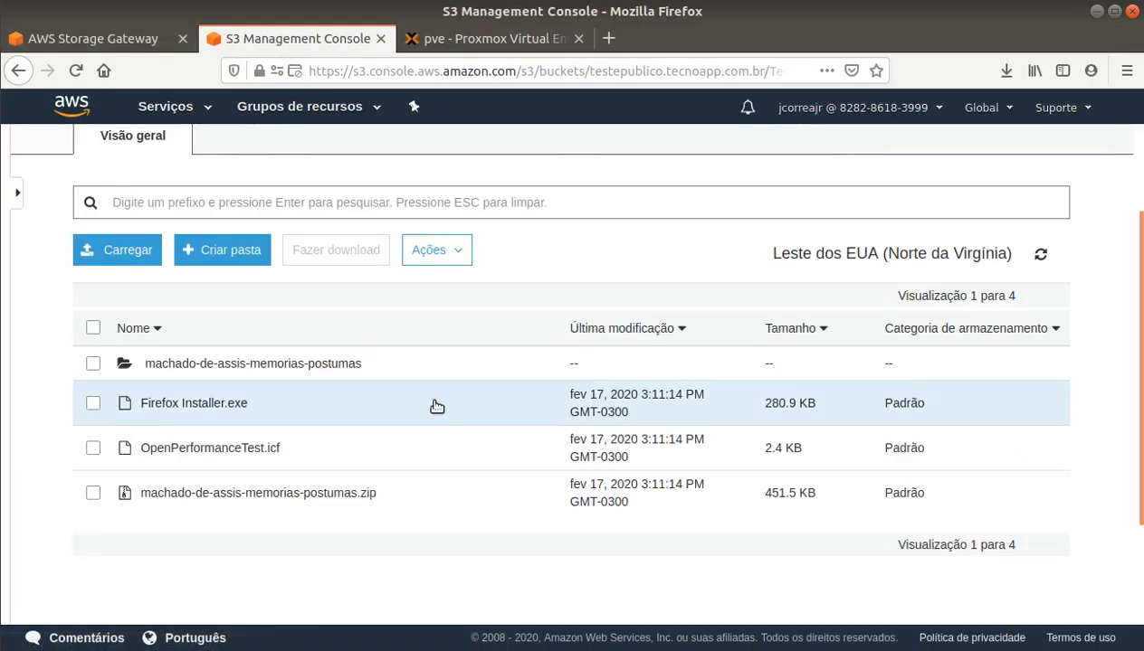
pyautogui.scroll(3, 140, 447)
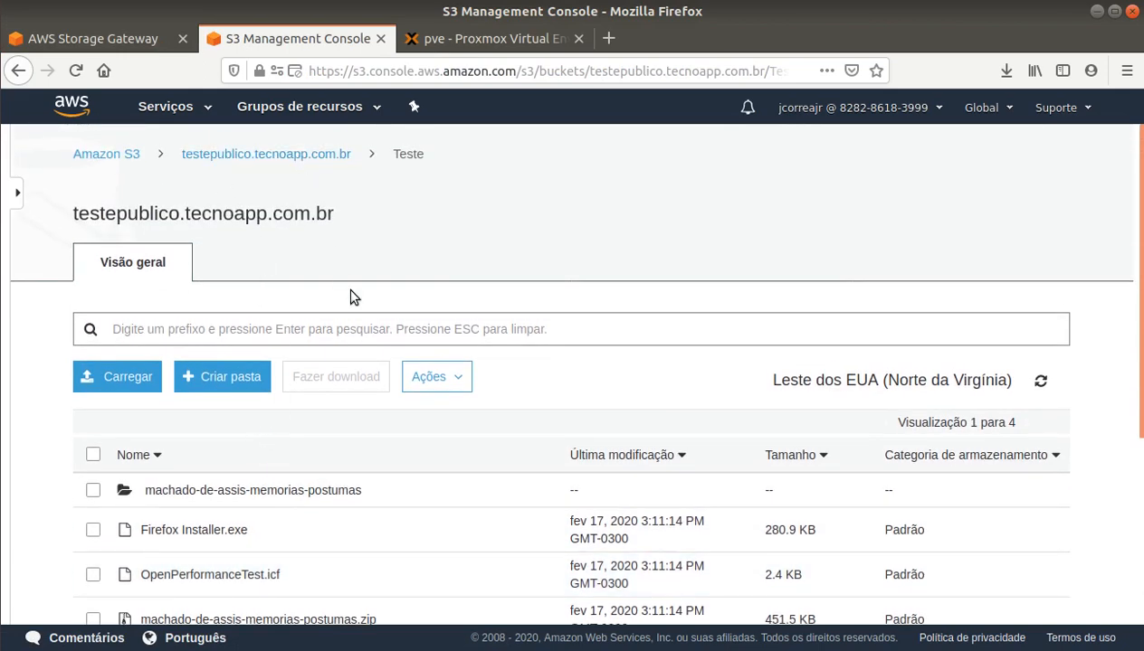
pyautogui.scroll(-3, 353, 297)
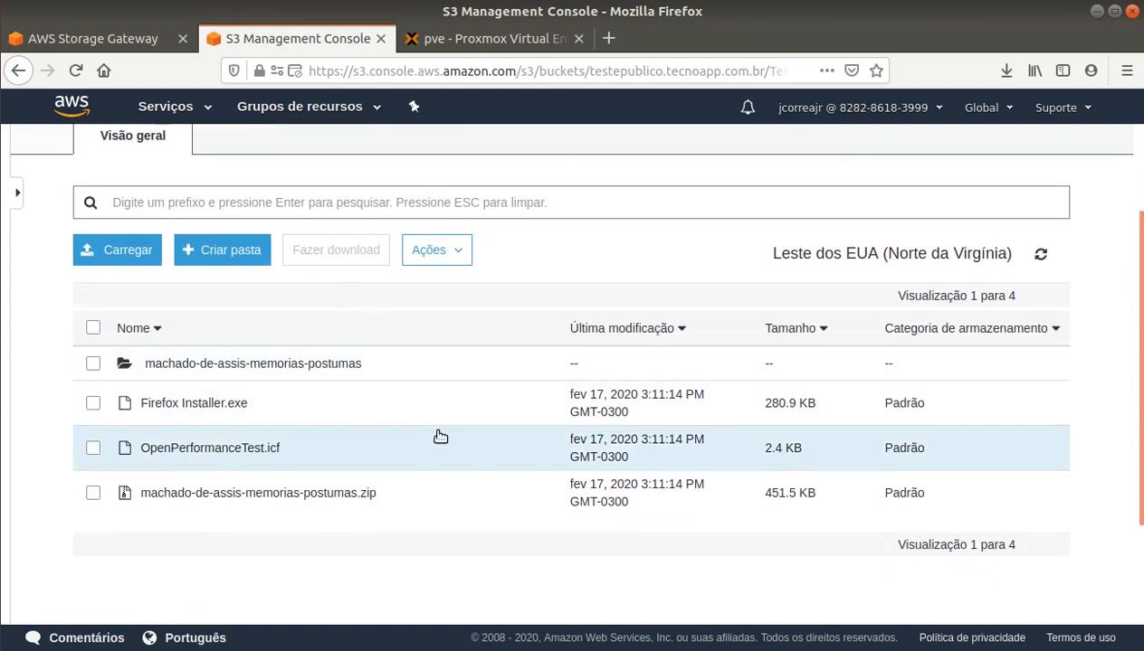
pyautogui.scroll(2, 440, 437)
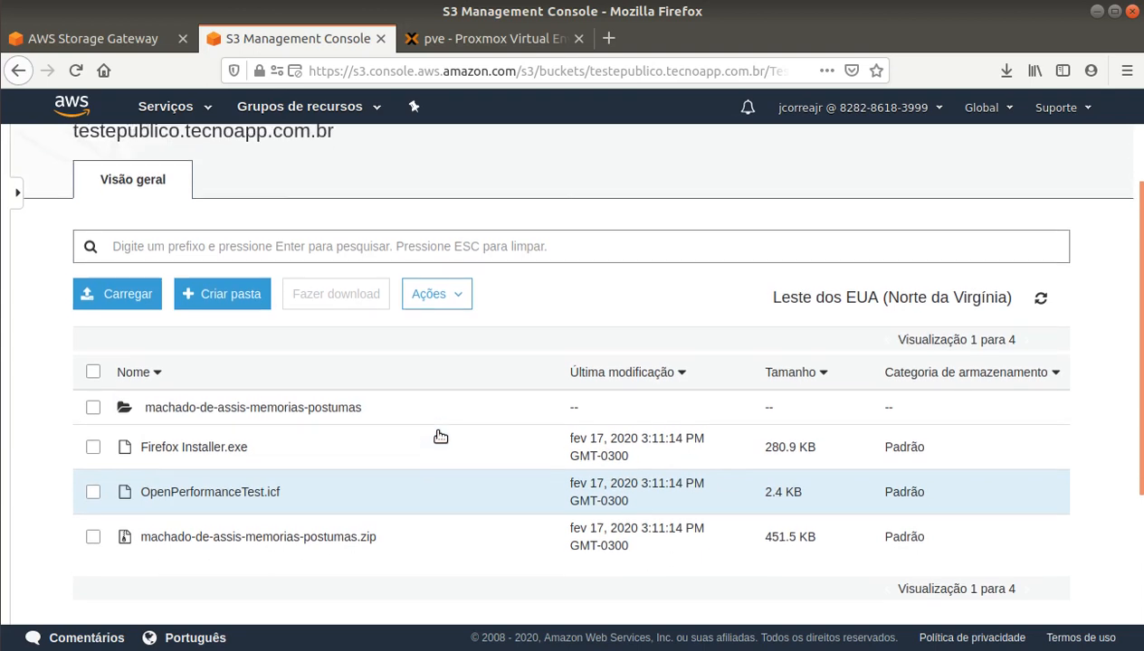